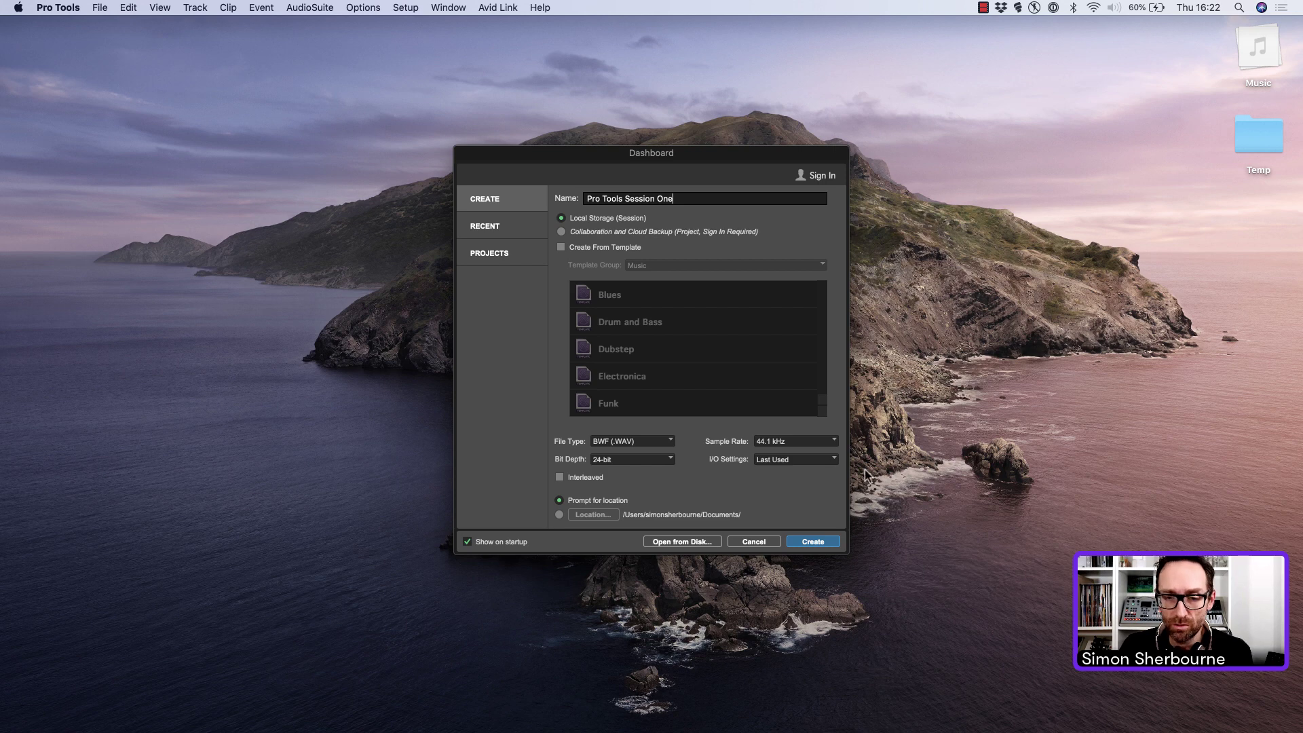
Step: Create the local session "Pro Tools Session One" and save it in the Audio Projects folder
{"action": "left_click", "coordinate": [811, 540]}
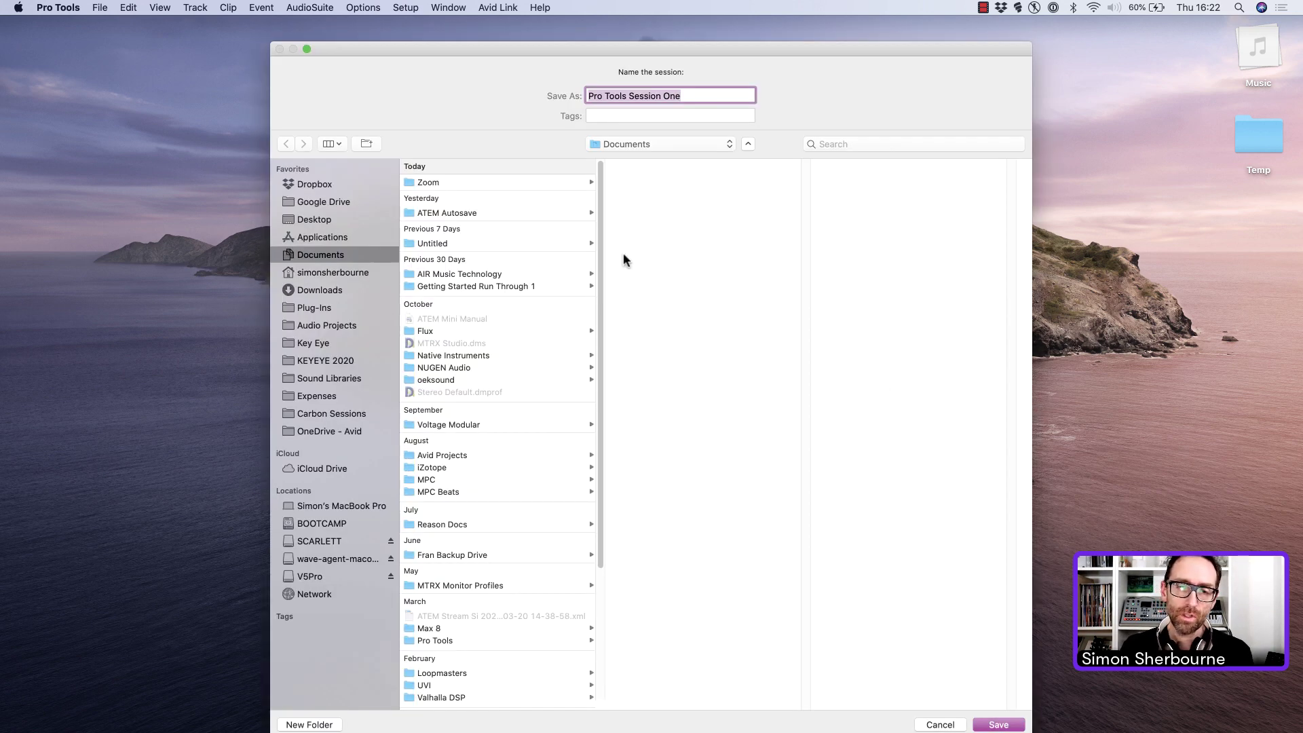
{"action": "left_click", "coordinate": [351, 325]}
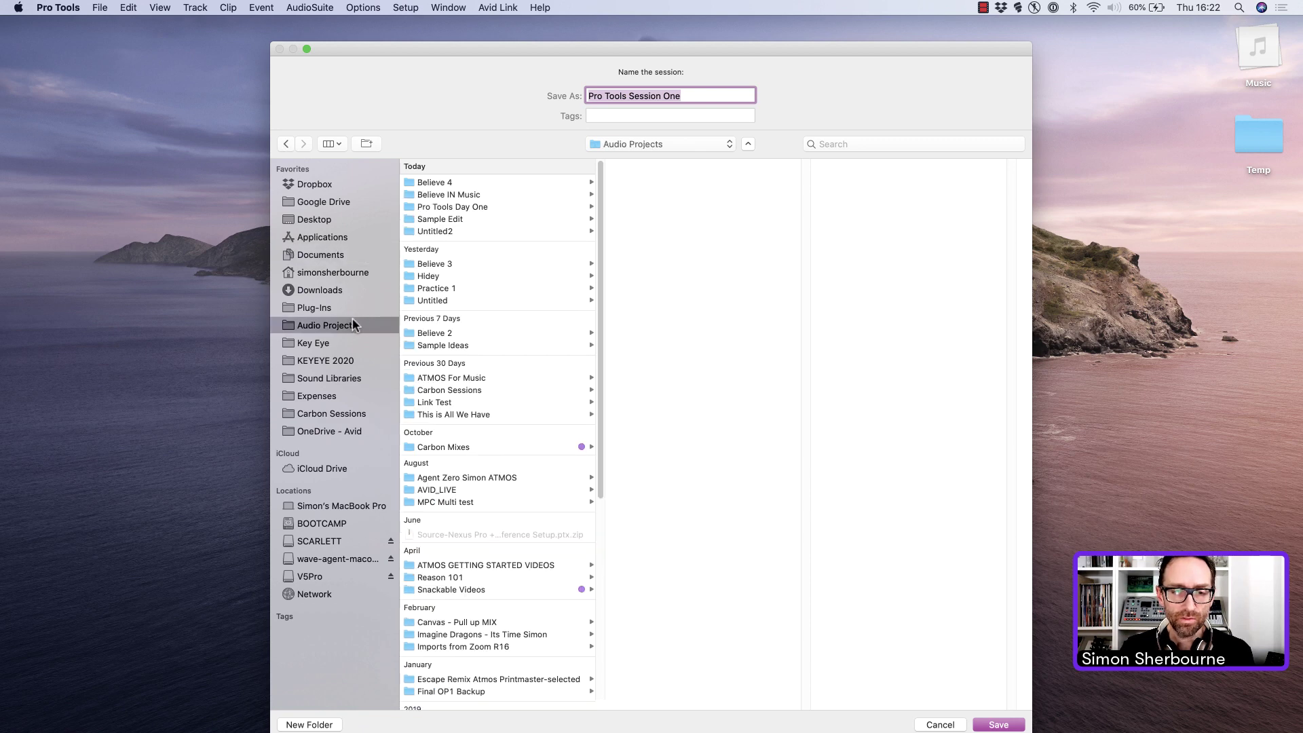
{"action": "left_click", "coordinate": [1010, 725]}
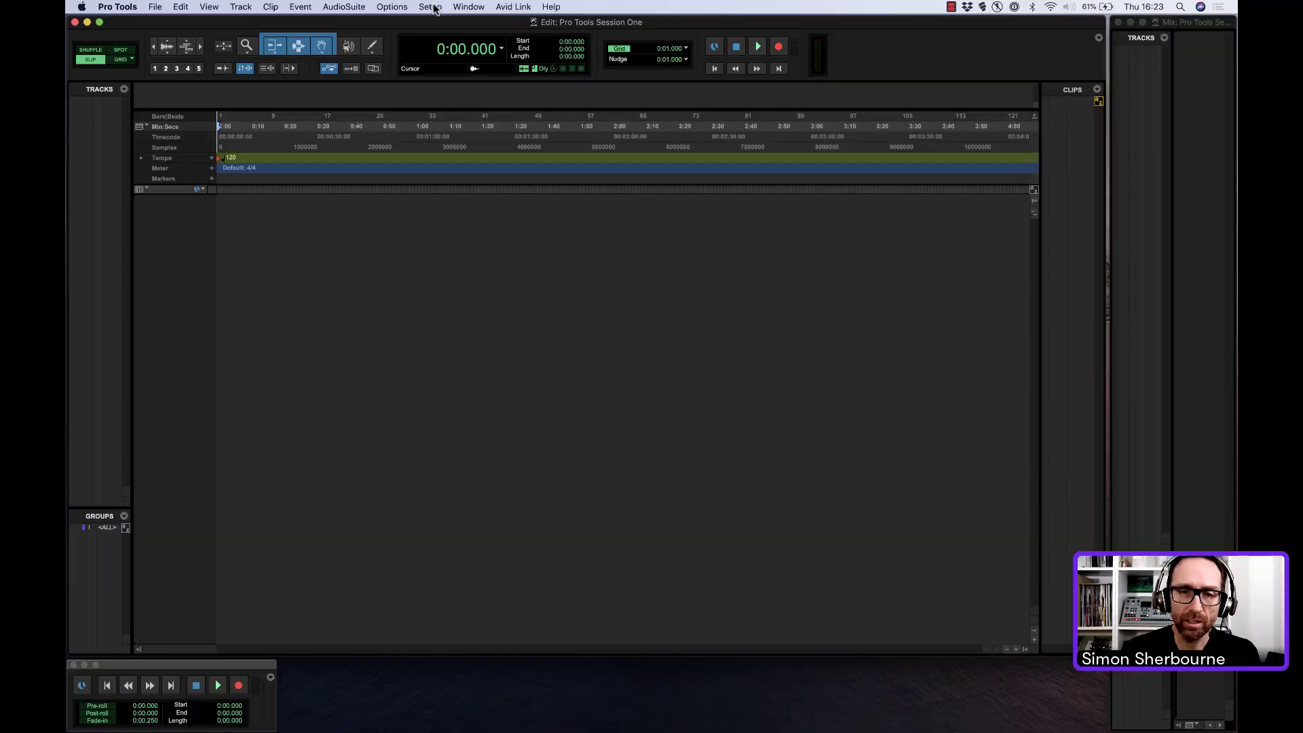
Step: Review the Playback Engine settings and the available audio devices, keeping Scarlett 2i2 USB as the engine
{"action": "left_click", "coordinate": [432, 8]}
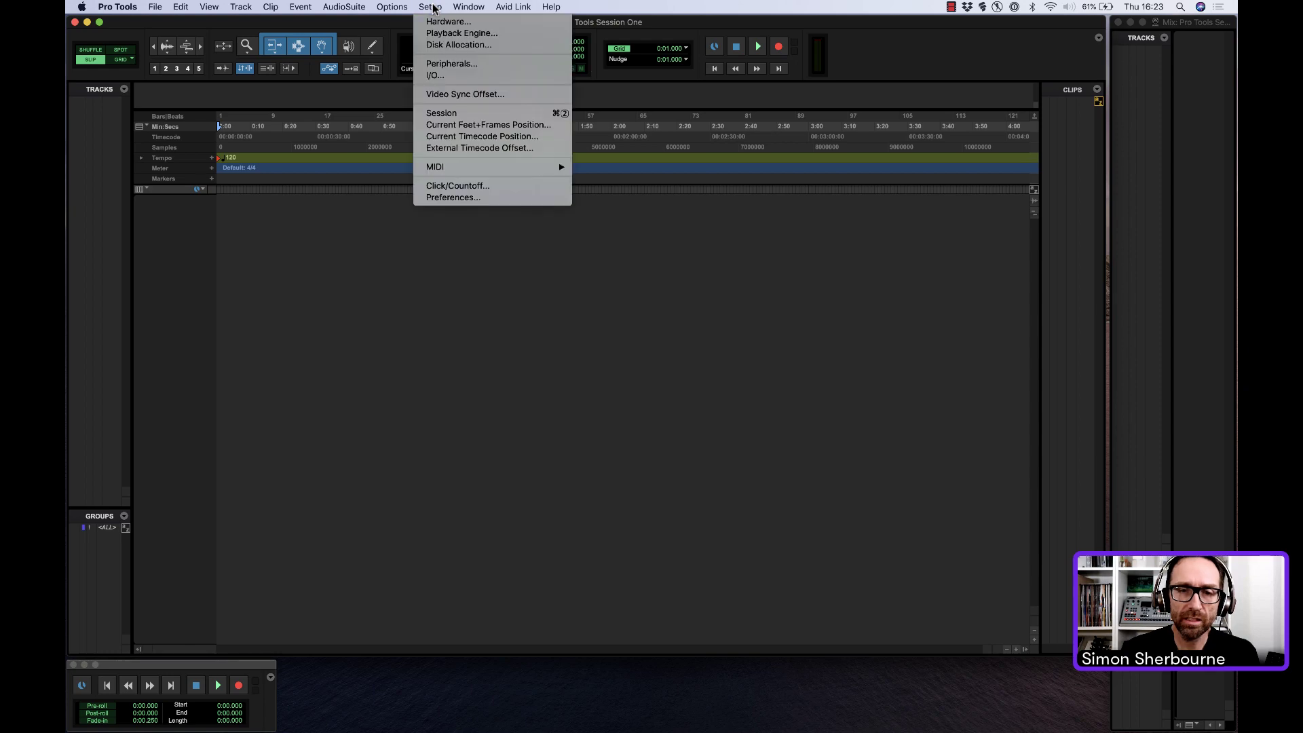
{"action": "left_click", "coordinate": [453, 32]}
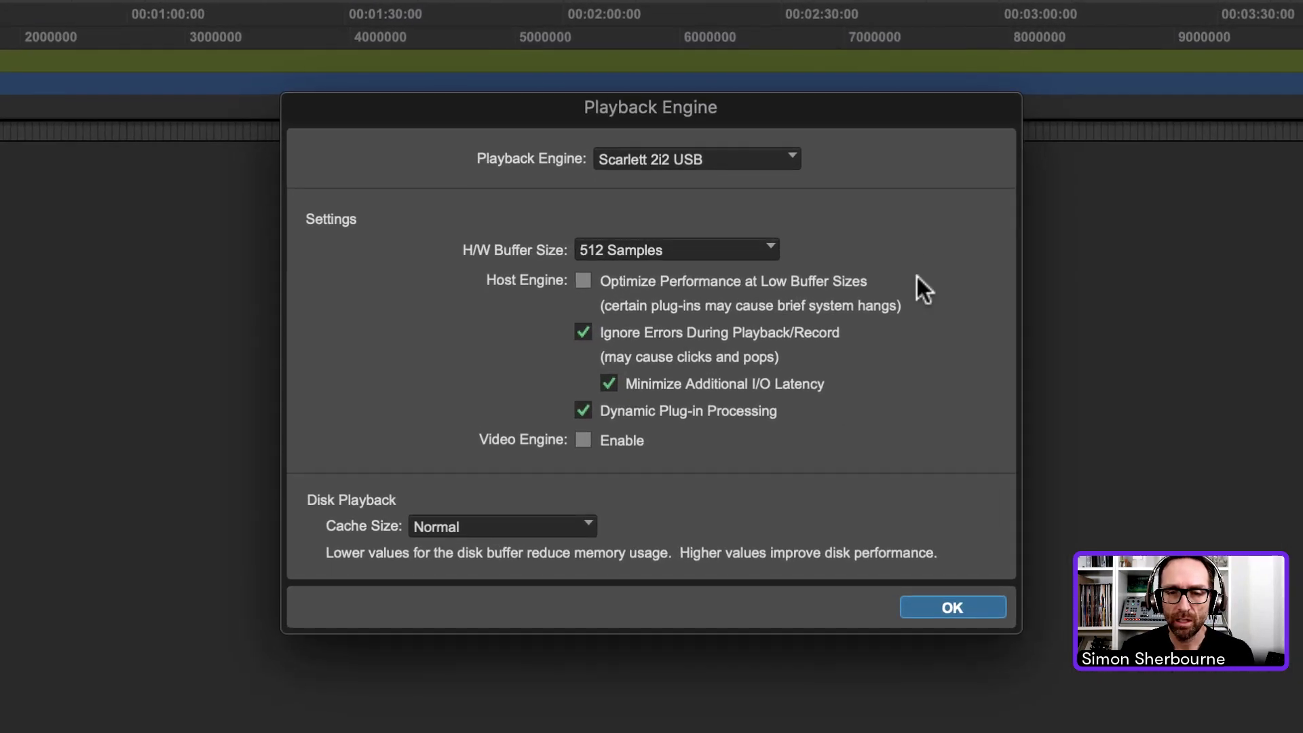
{"action": "left_click", "coordinate": [678, 159]}
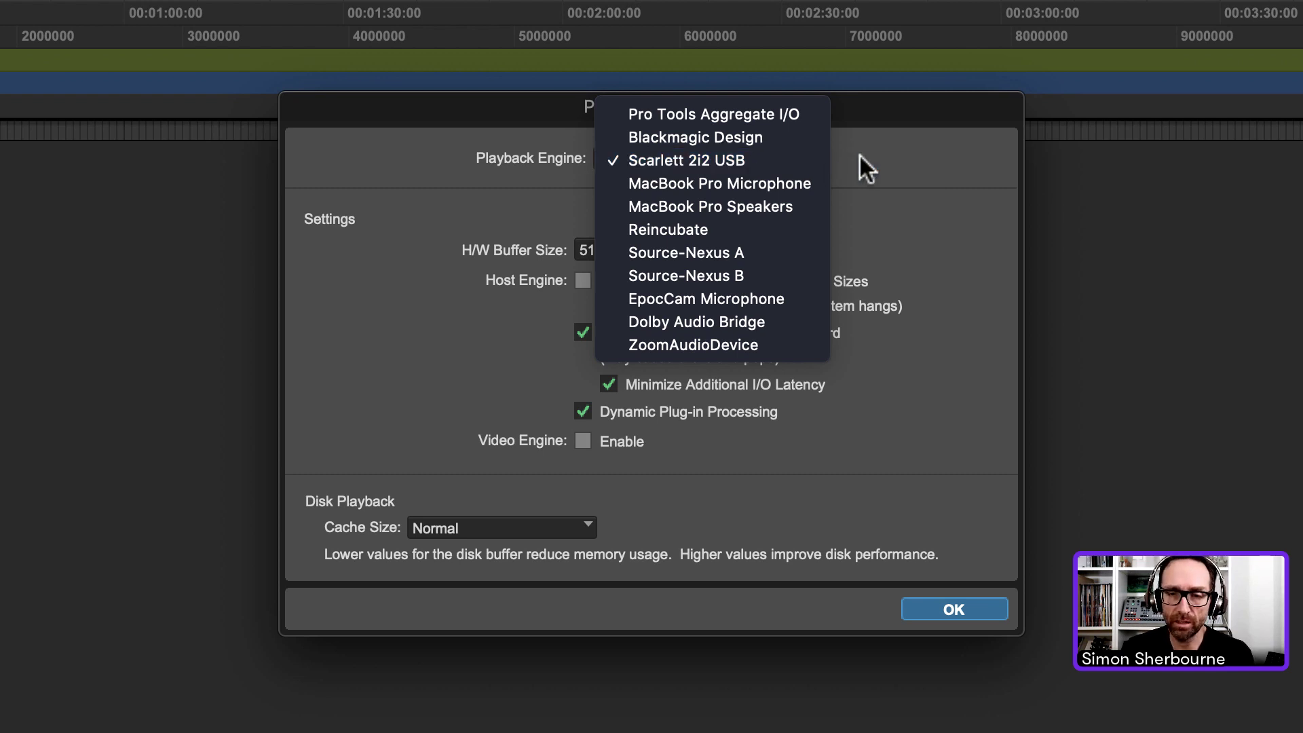
{"action": "left_click", "coordinate": [900, 160]}
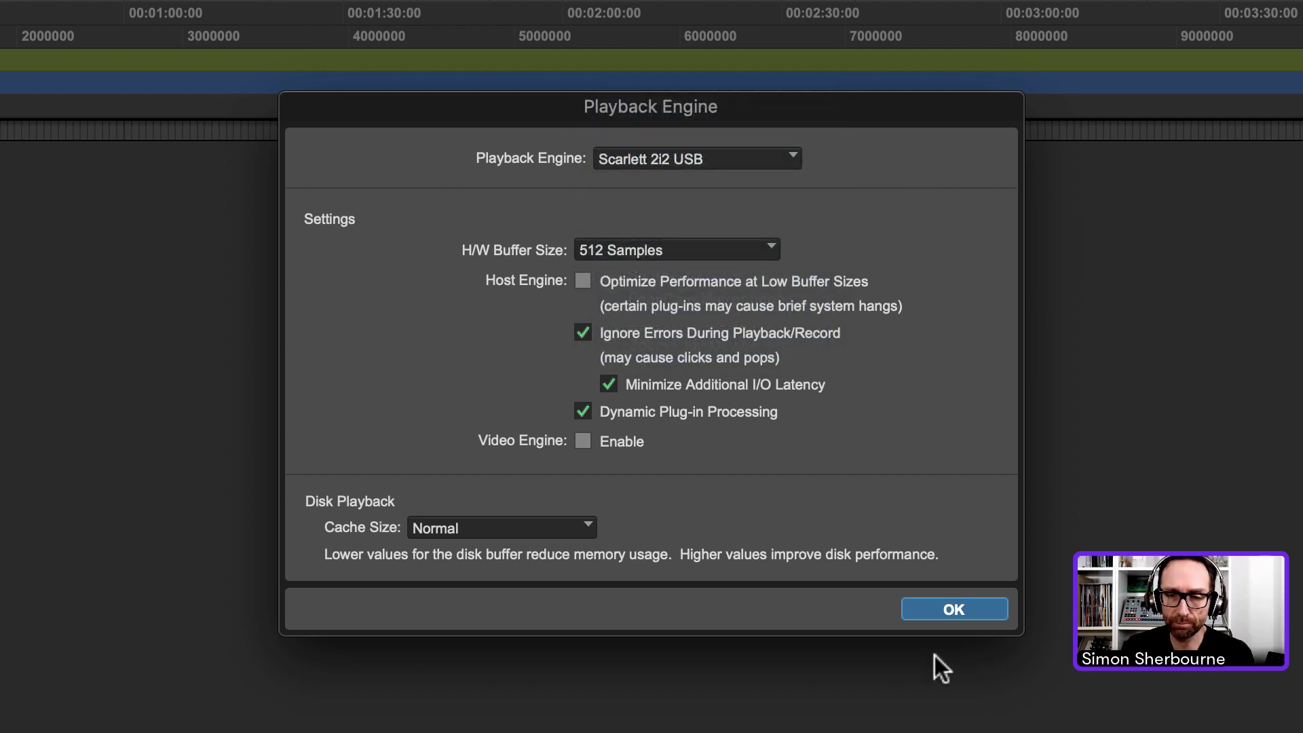
{"action": "left_click", "coordinate": [954, 608]}
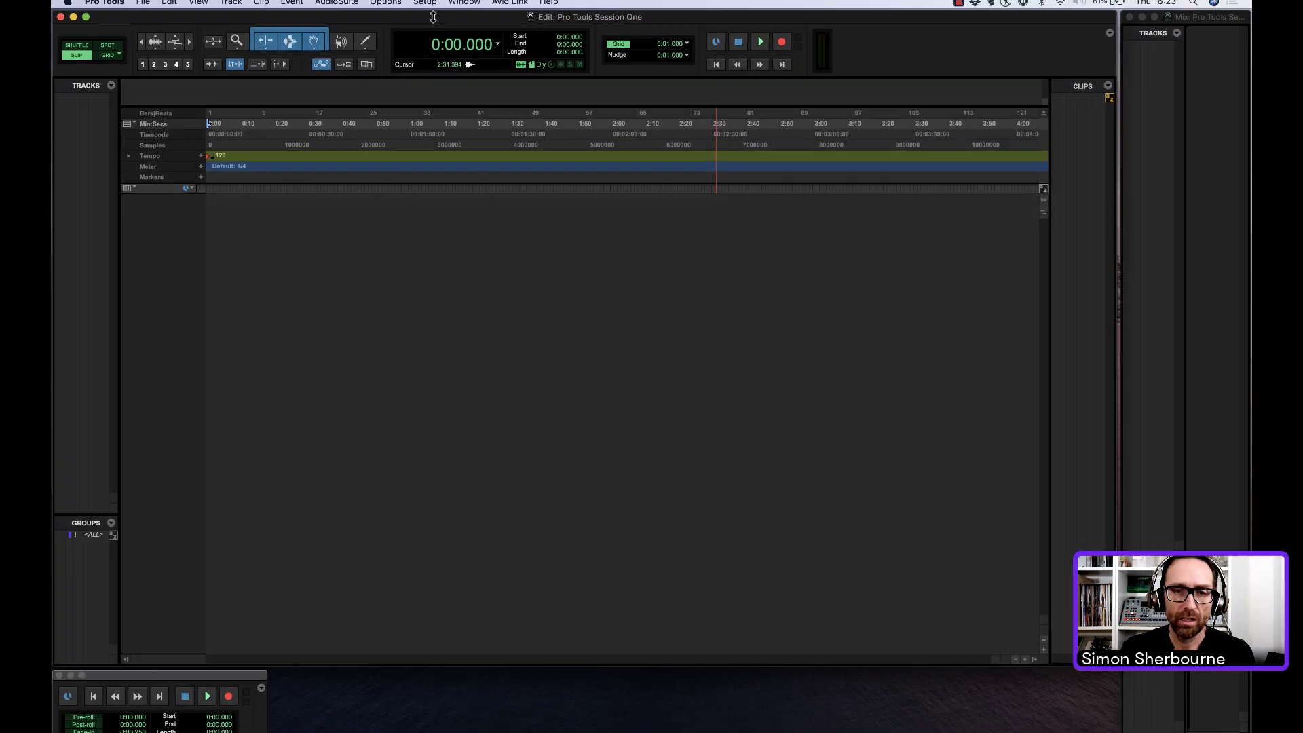
Step: Examine the Session Setup window for the sample rate, bit depth, audio format and timecode settings, and close it
{"action": "left_click", "coordinate": [430, 8]}
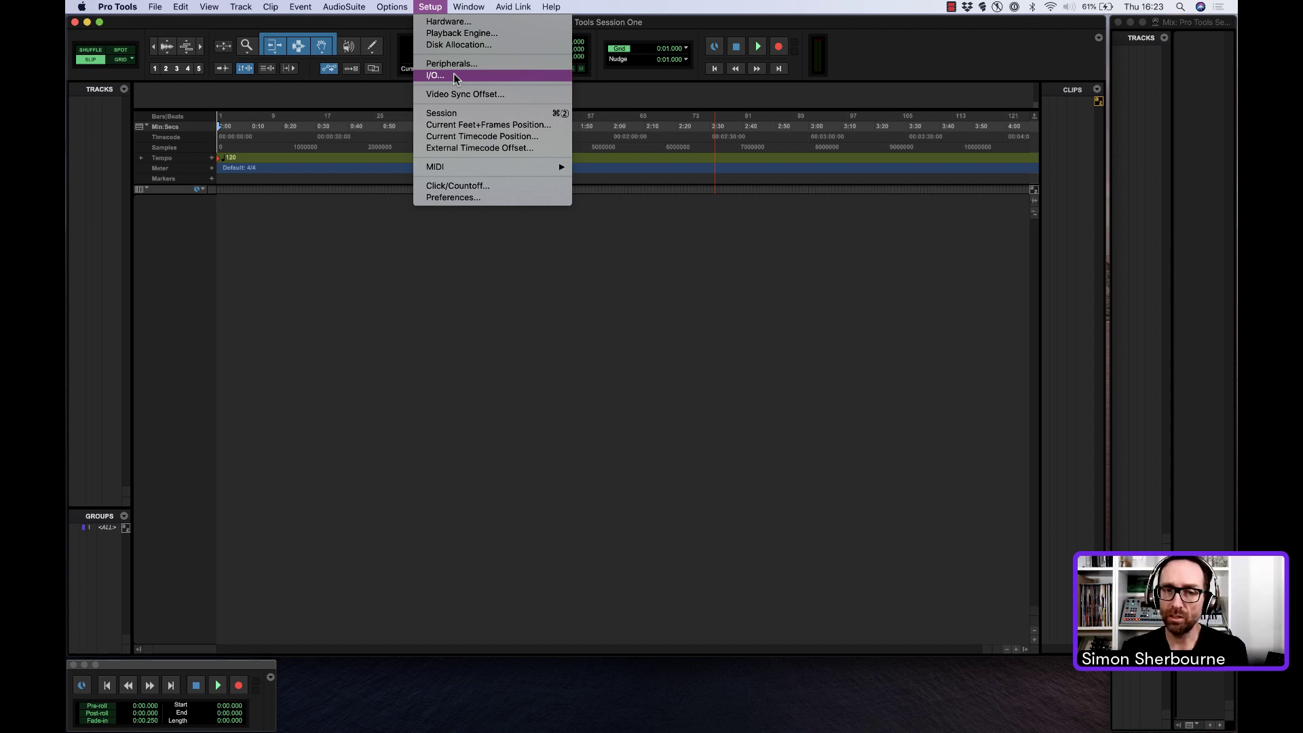
{"action": "left_click", "coordinate": [478, 111]}
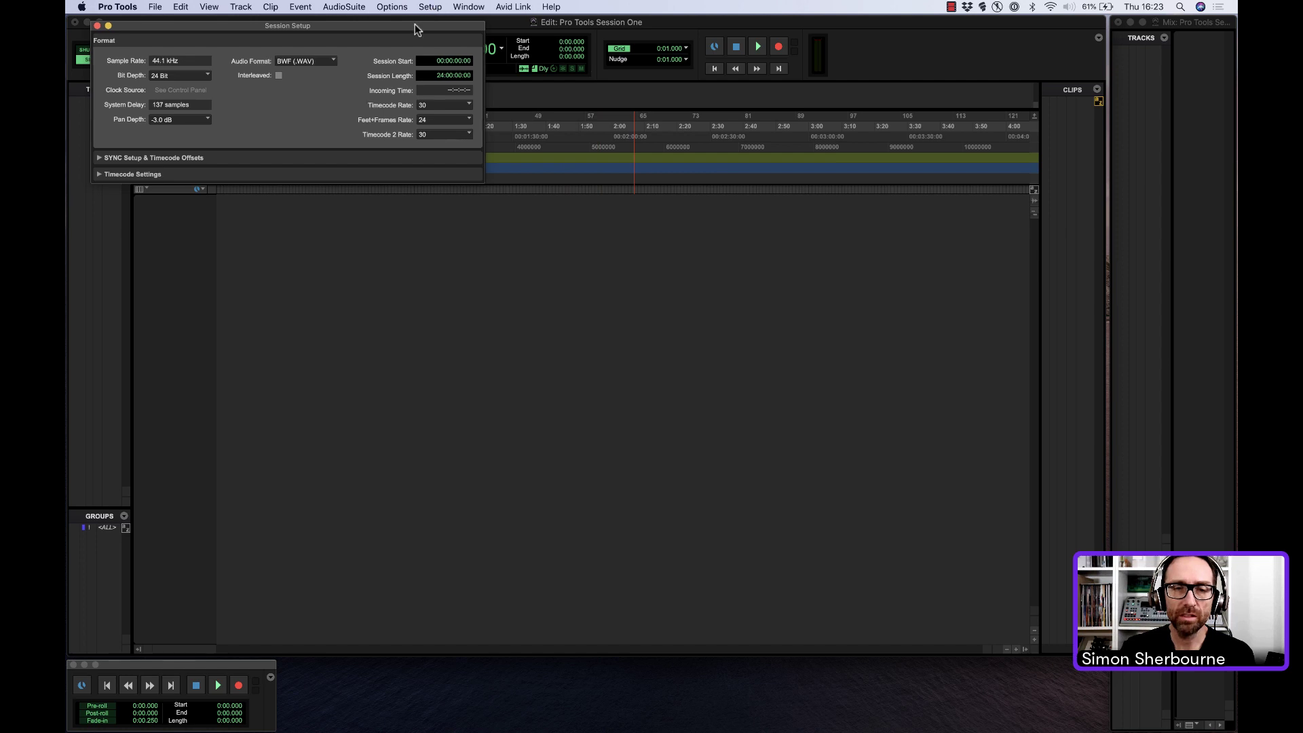
{"action": "left_click_drag", "start_coordinate": [416, 29], "coordinate": [811, 253]}
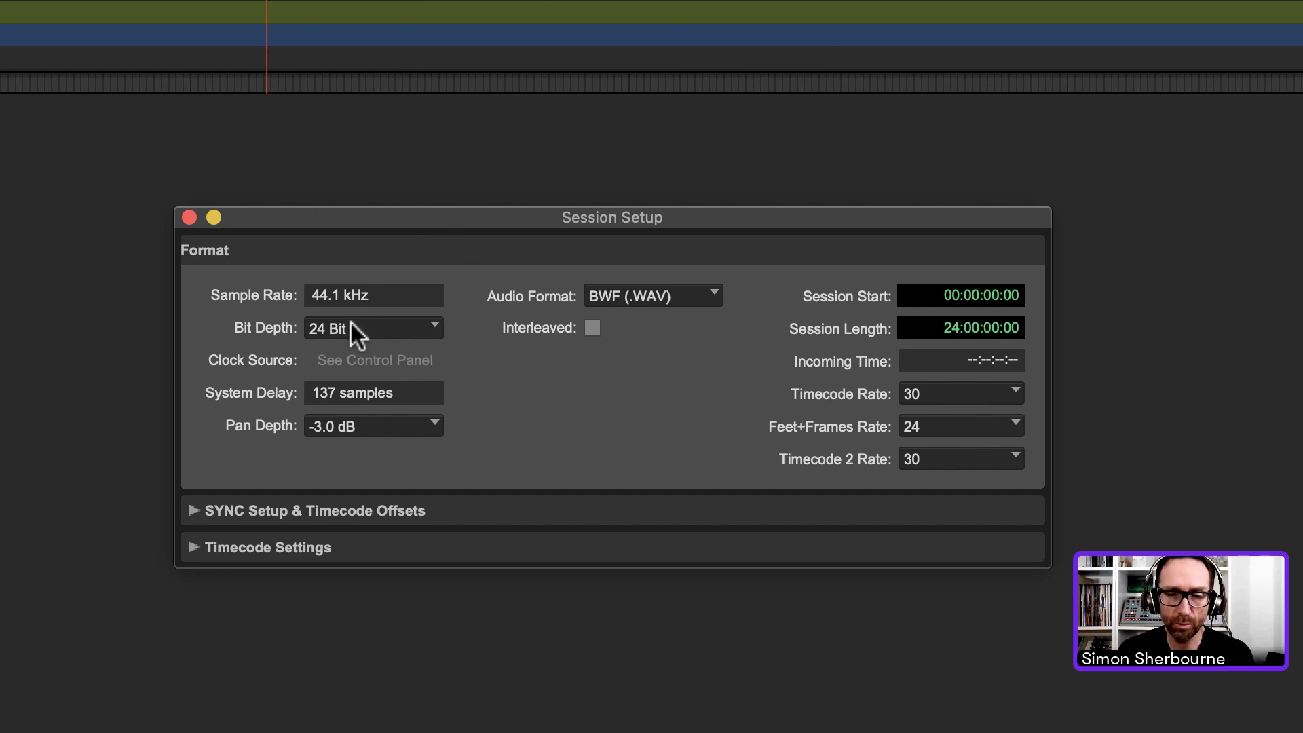
{"action": "left_click_drag", "start_coordinate": [604, 225], "coordinate": [614, 203]}
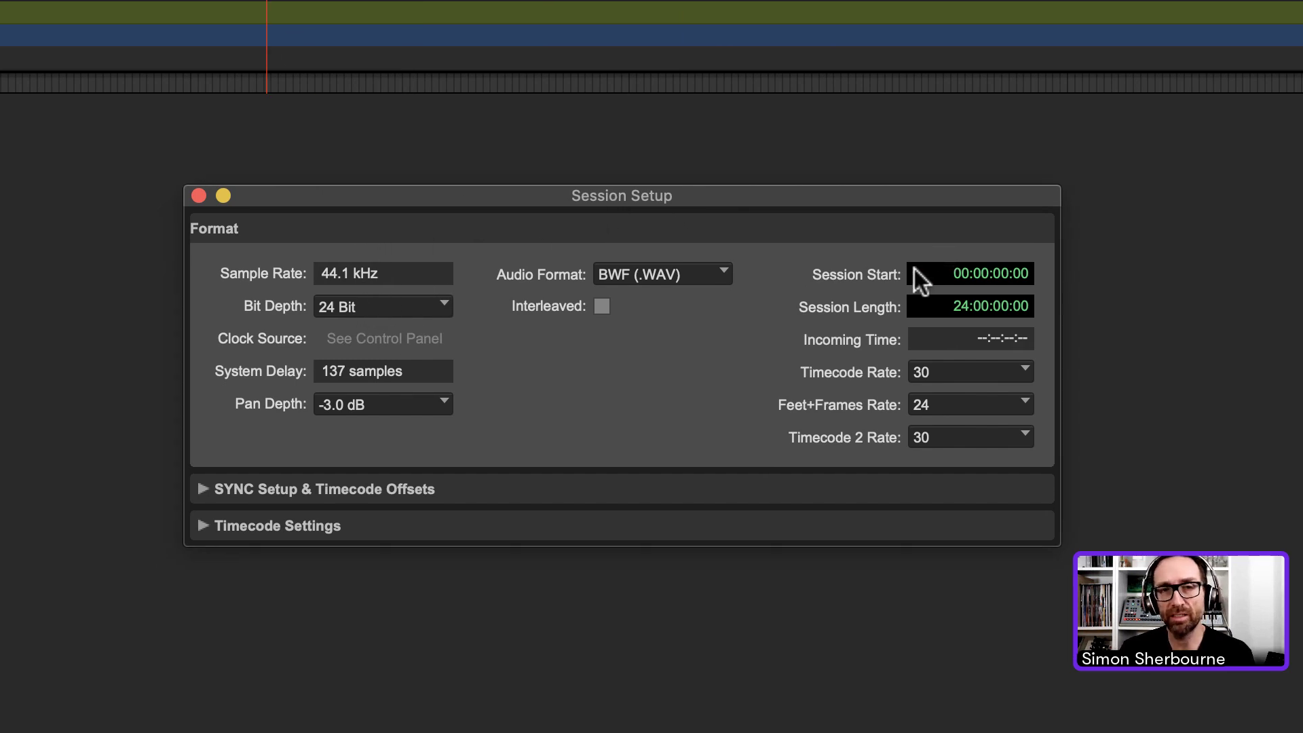
{"action": "left_click", "coordinate": [200, 196]}
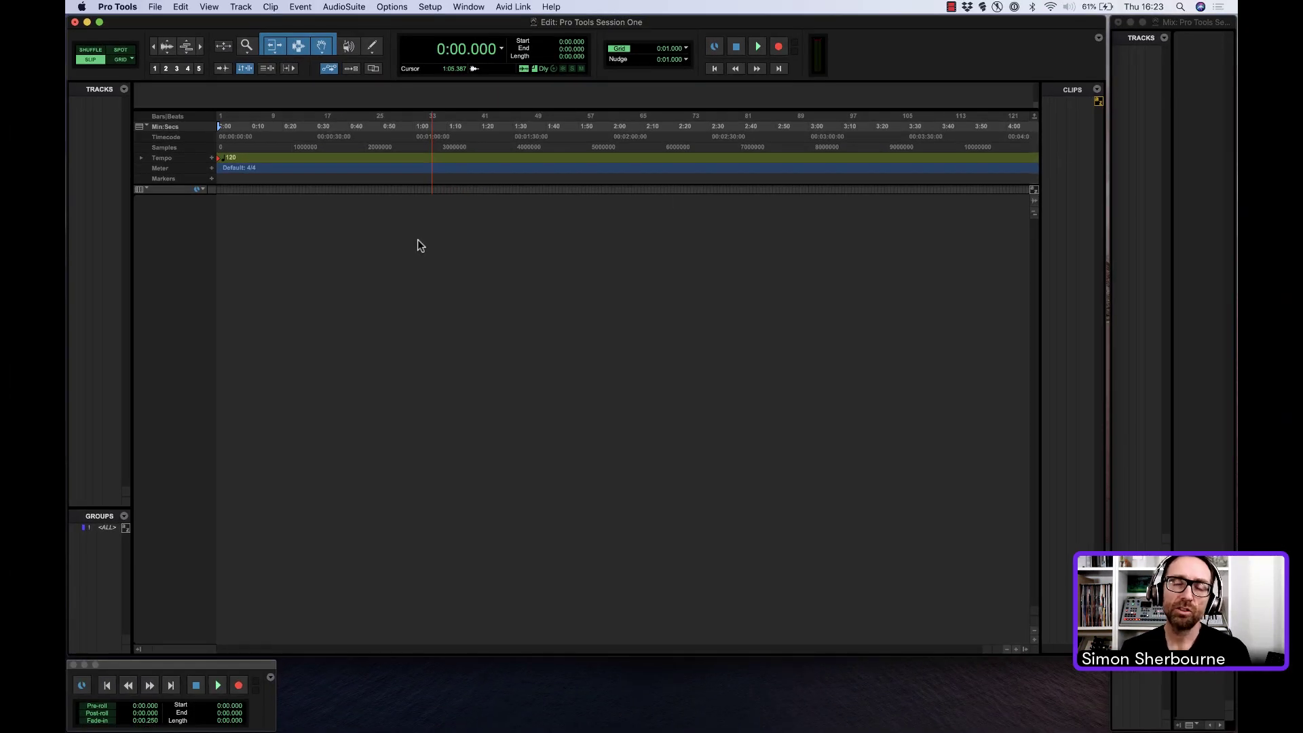
Step: Look through the Display, Operation and other pages of the Pro Tools preferences and close them without changing any setting
{"action": "left_click", "coordinate": [432, 7]}
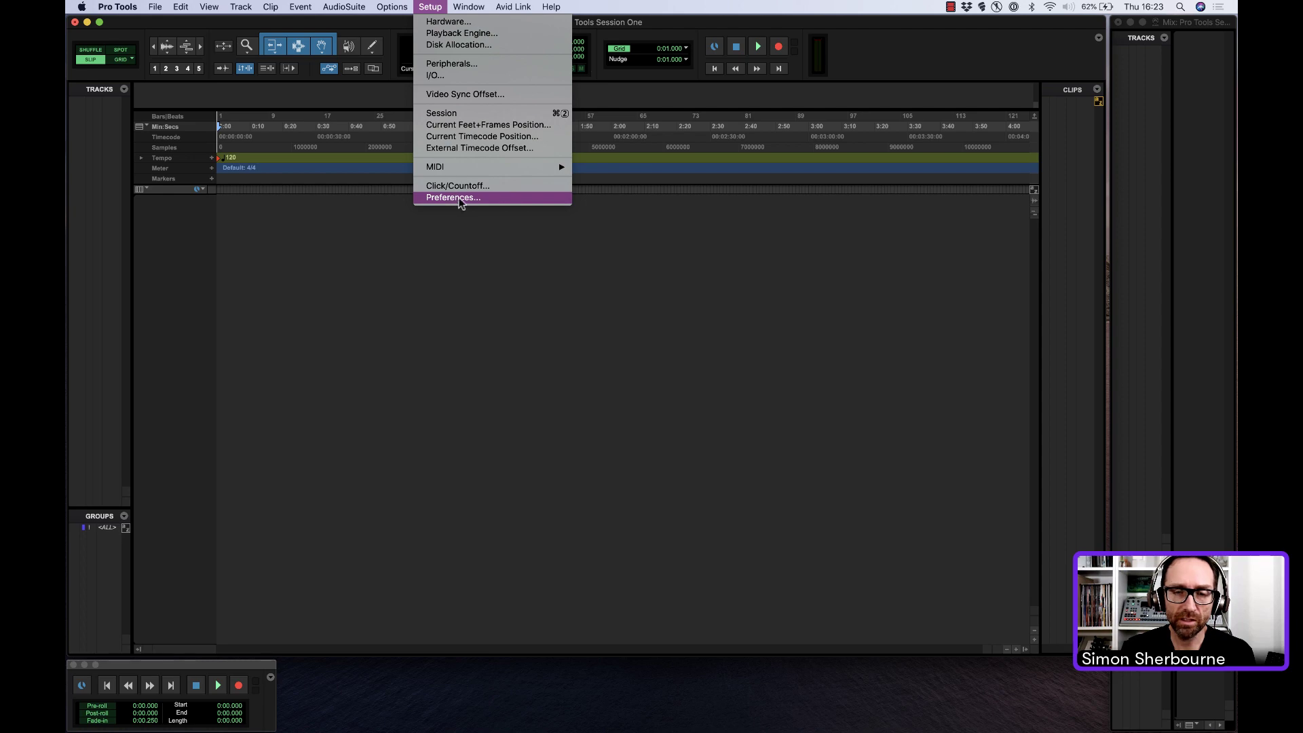
{"action": "left_click", "coordinate": [463, 198]}
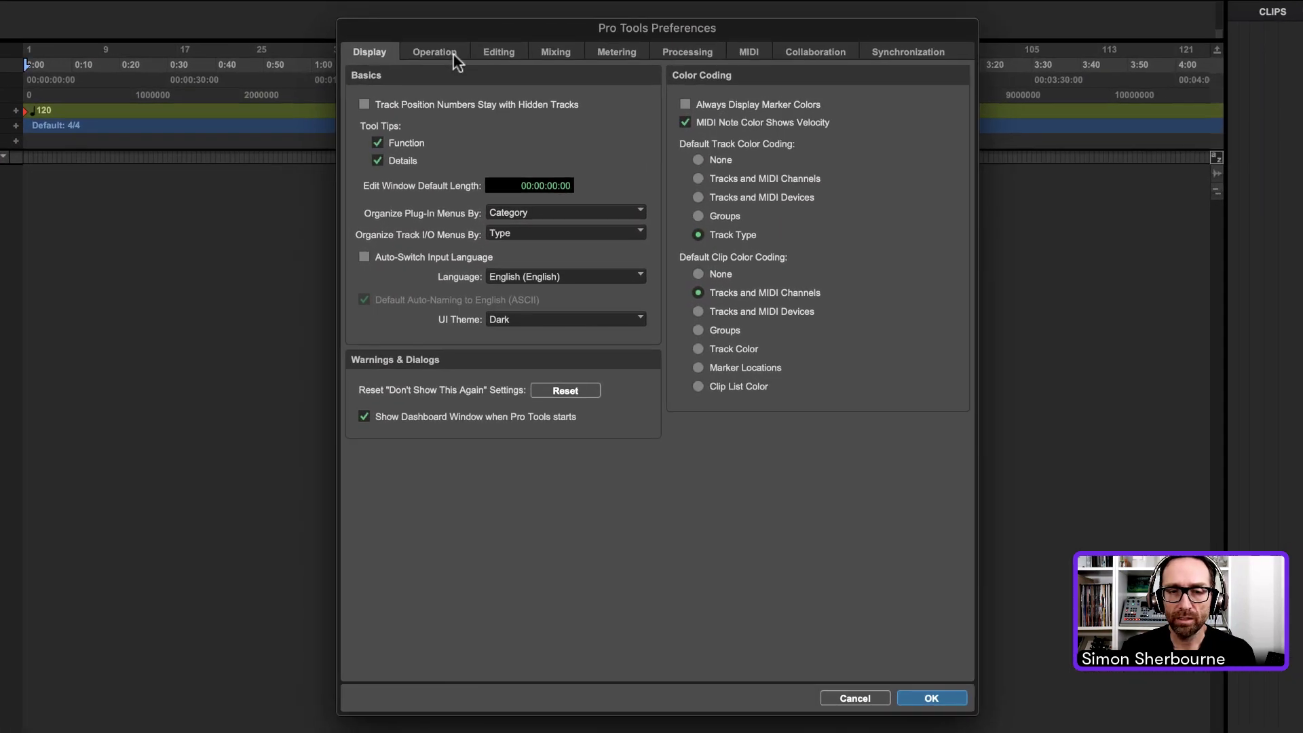
{"action": "left_click", "coordinate": [499, 118]}
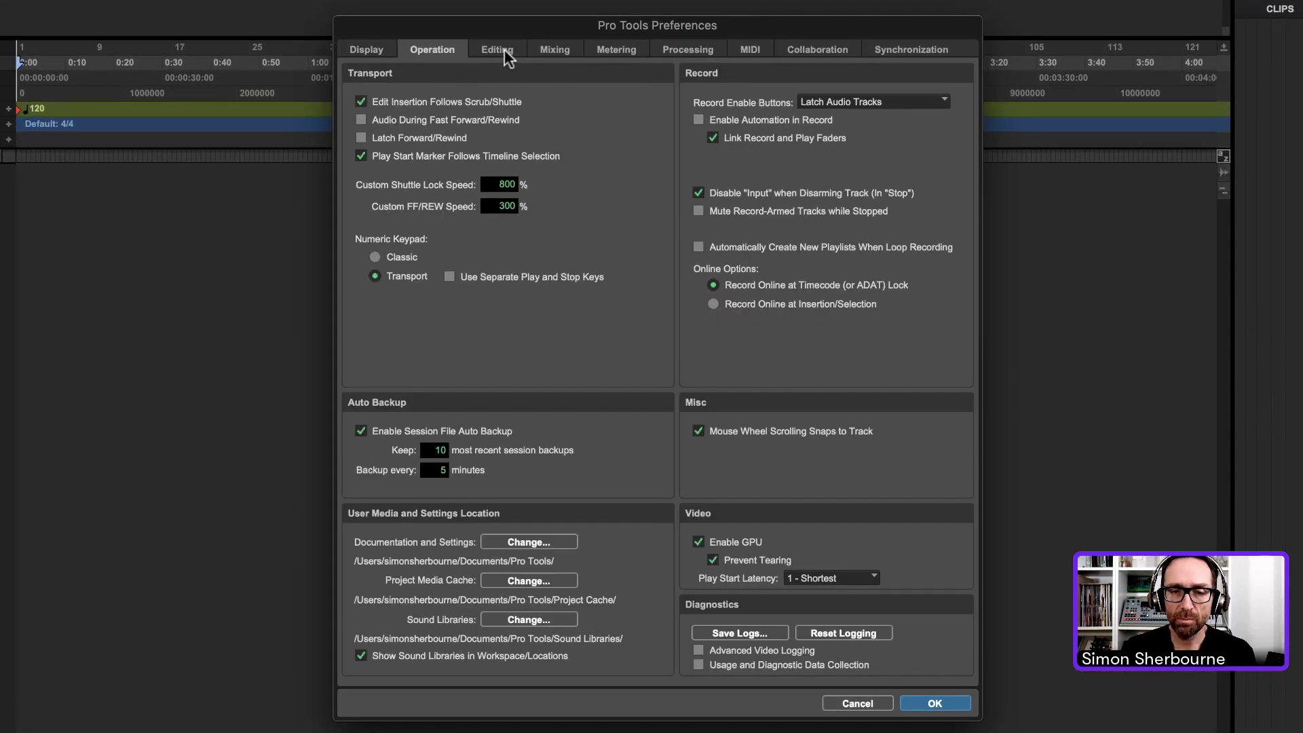
{"action": "left_click", "coordinate": [543, 118]}
{"action": "left_click", "coordinate": [356, 51]}
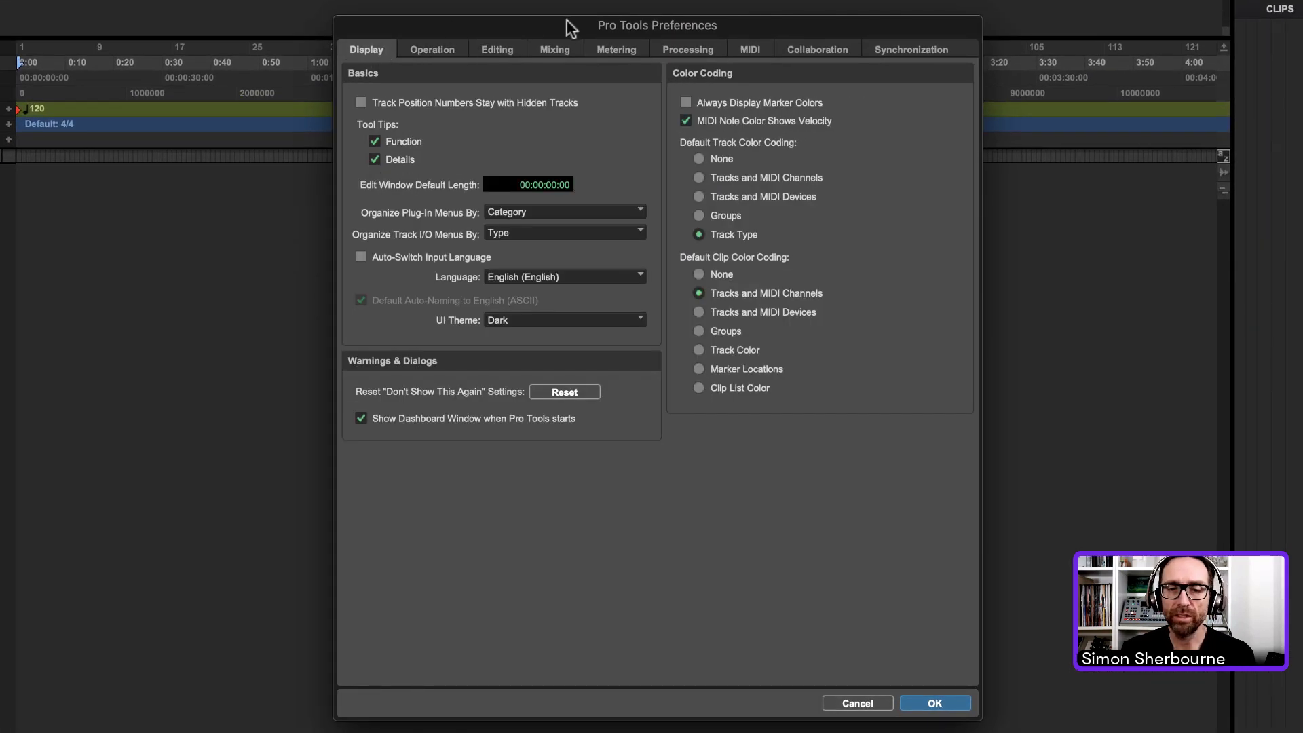
{"action": "left_click_drag", "start_coordinate": [621, 26], "coordinate": [608, 33]}
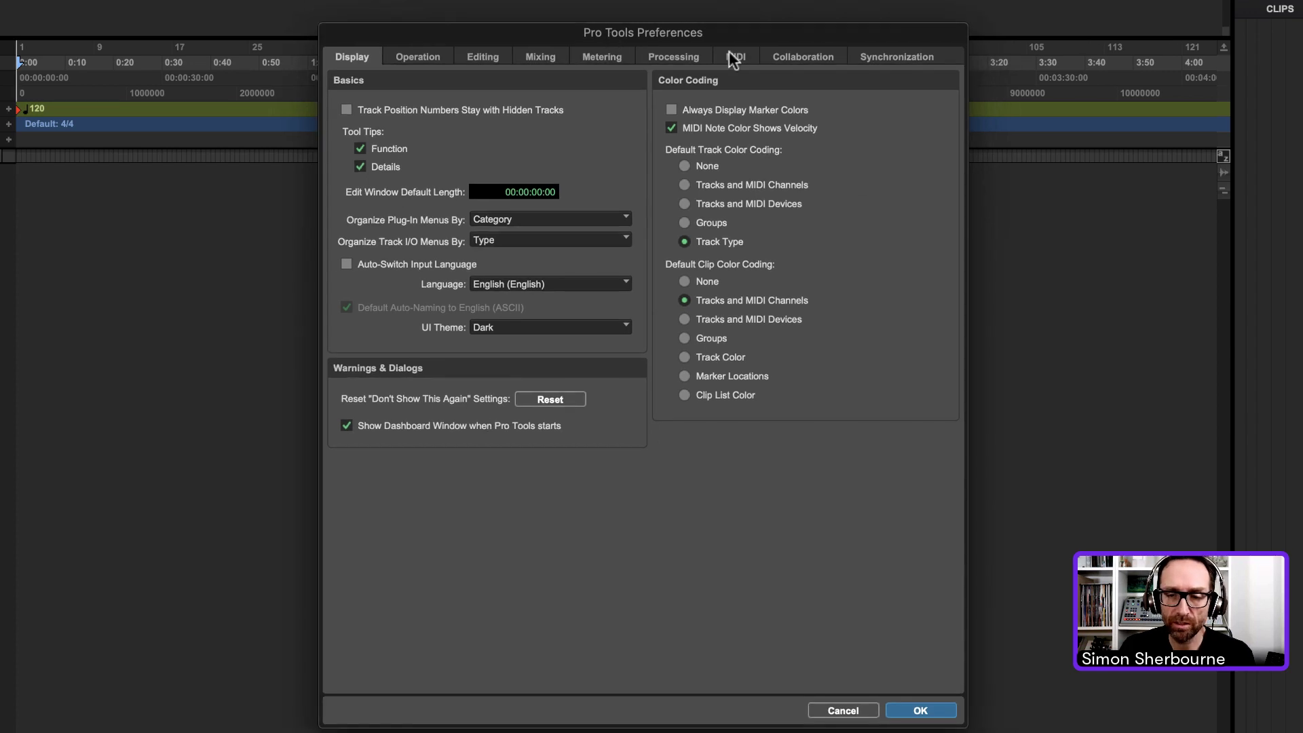
{"action": "left_click", "coordinate": [935, 709]}
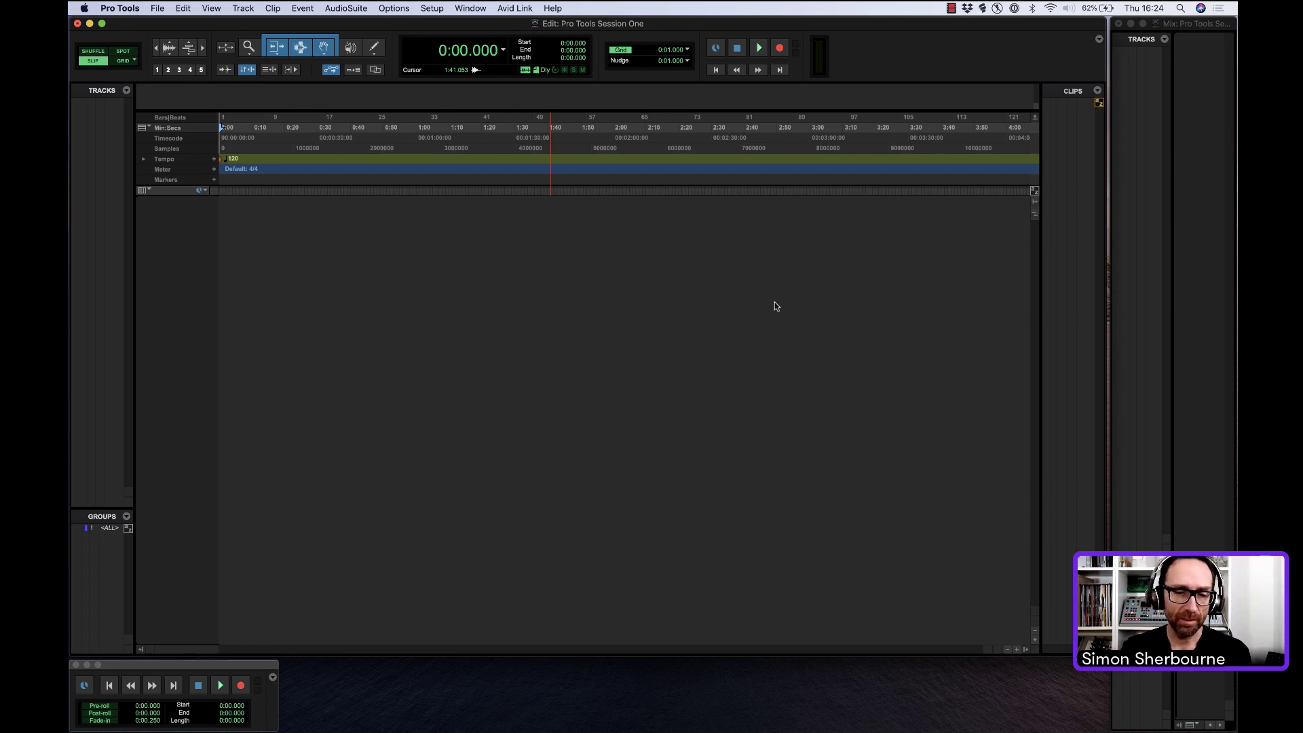
Step: Close the floating Transport window and expand the Edit window to fill the screen
{"action": "left_click", "coordinate": [76, 665]}
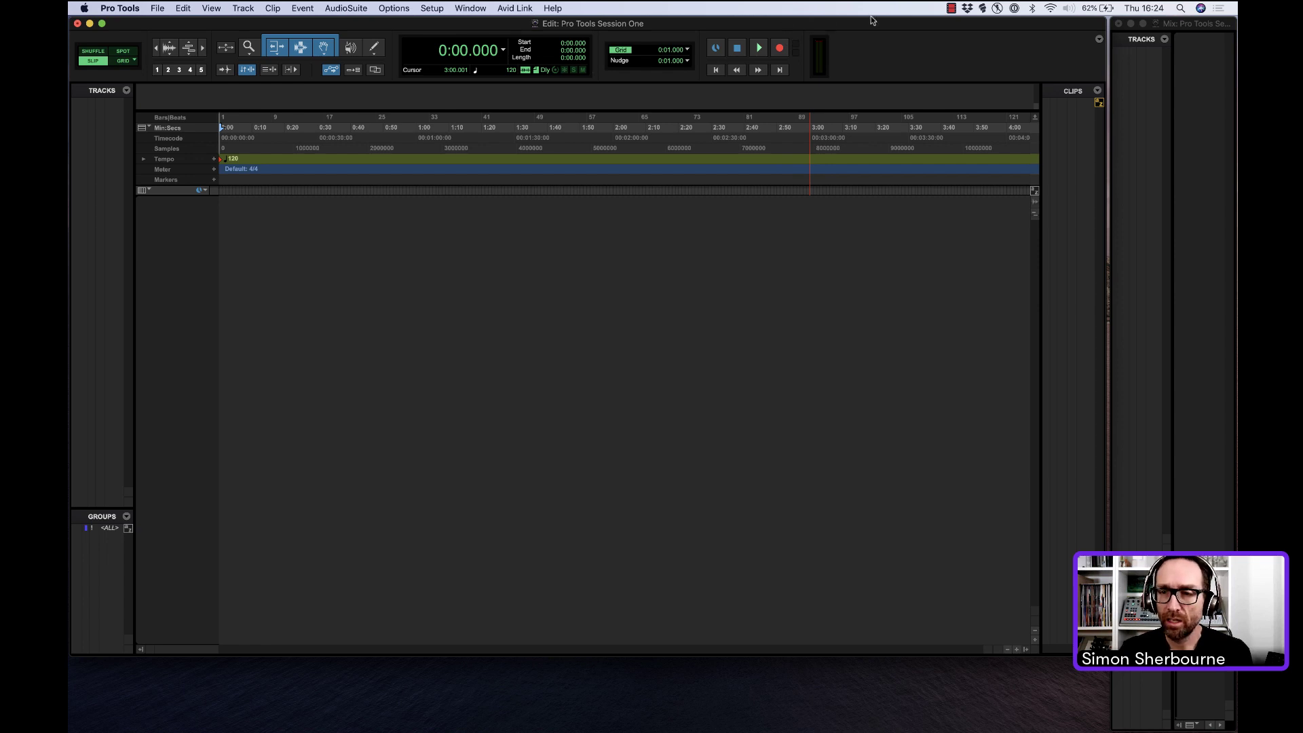
{"action": "left_click", "coordinate": [1188, 27]}
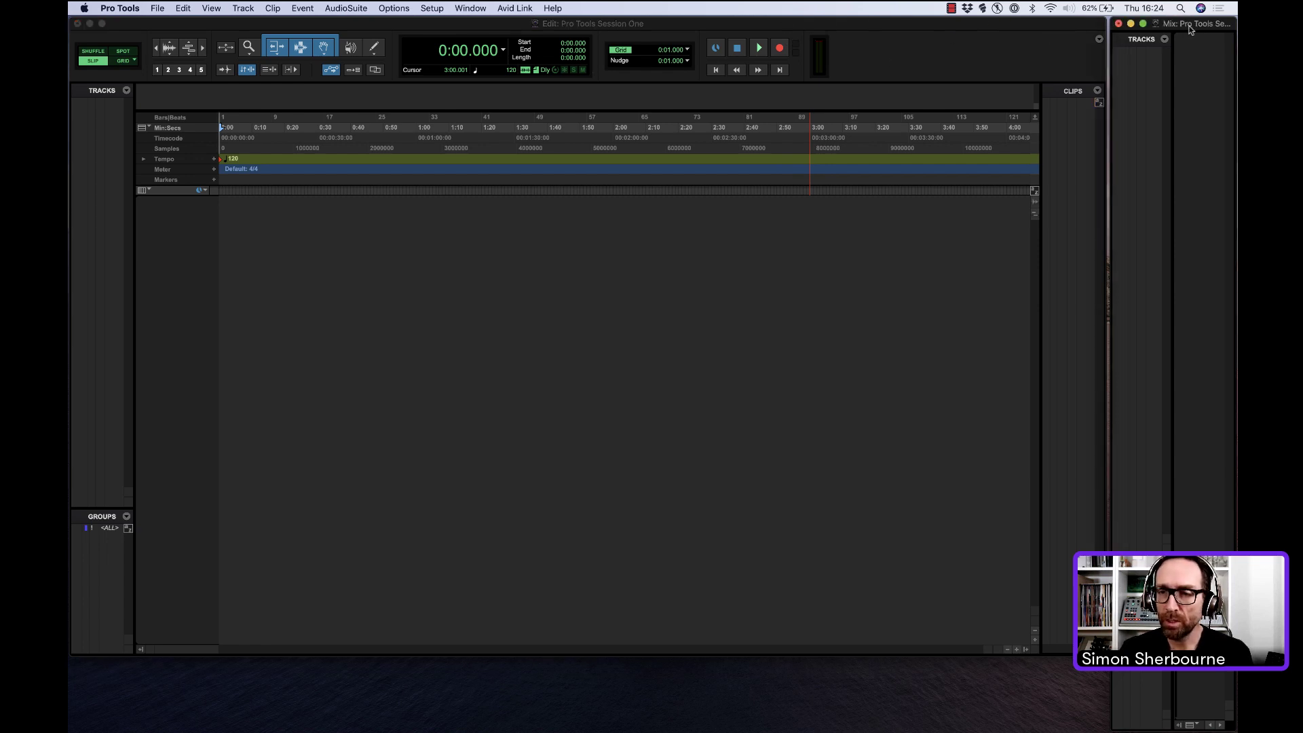
{"action": "left_click", "coordinate": [970, 27]}
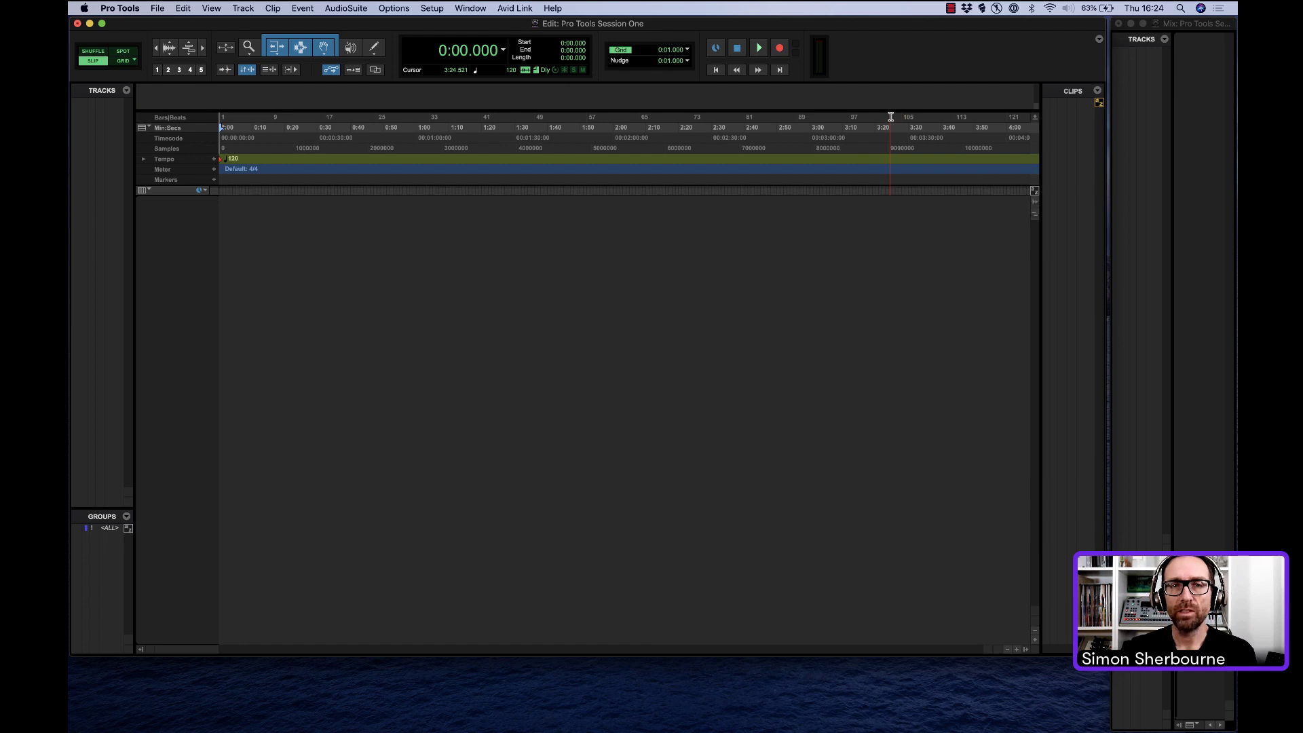
{"action": "double_click", "coordinate": [604, 25]}
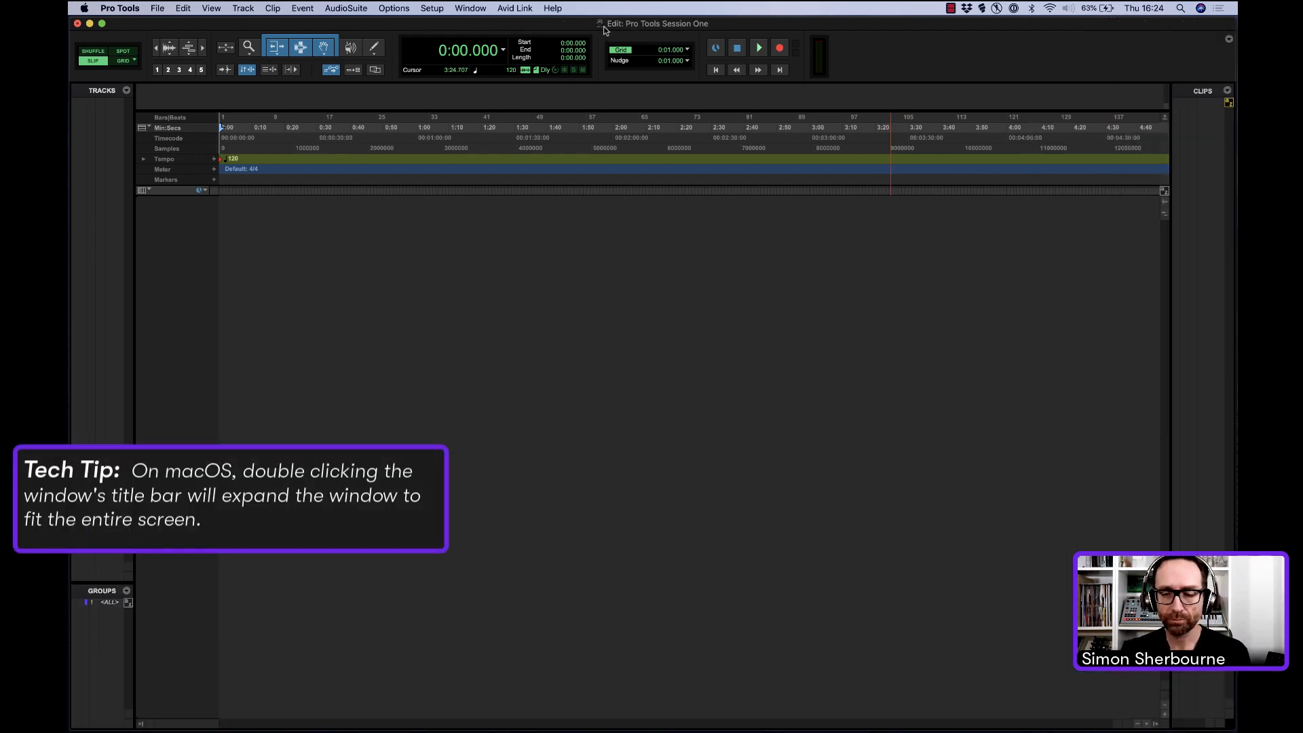
Step: Switch back and forth between the Mix and Edit windows, finishing on the Edit window
{"action": "left_click", "coordinate": [470, 9]}
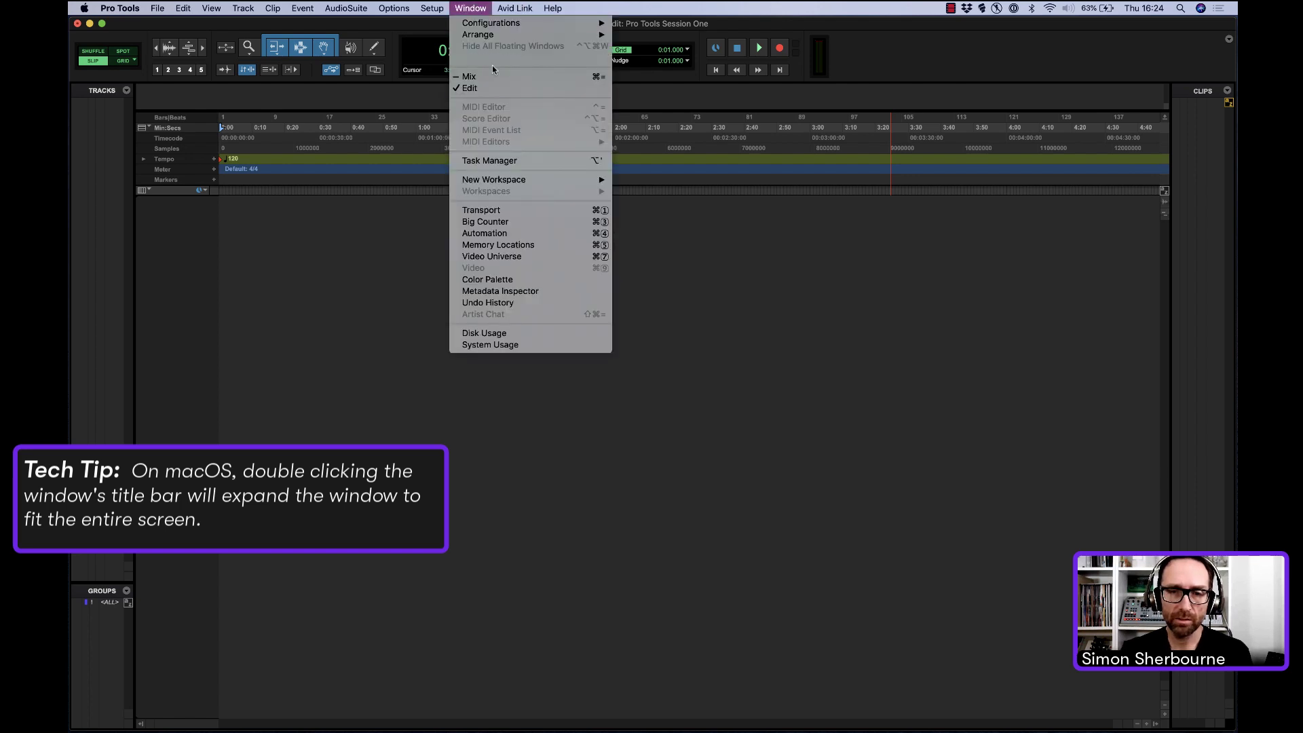
{"action": "left_click", "coordinate": [497, 78]}
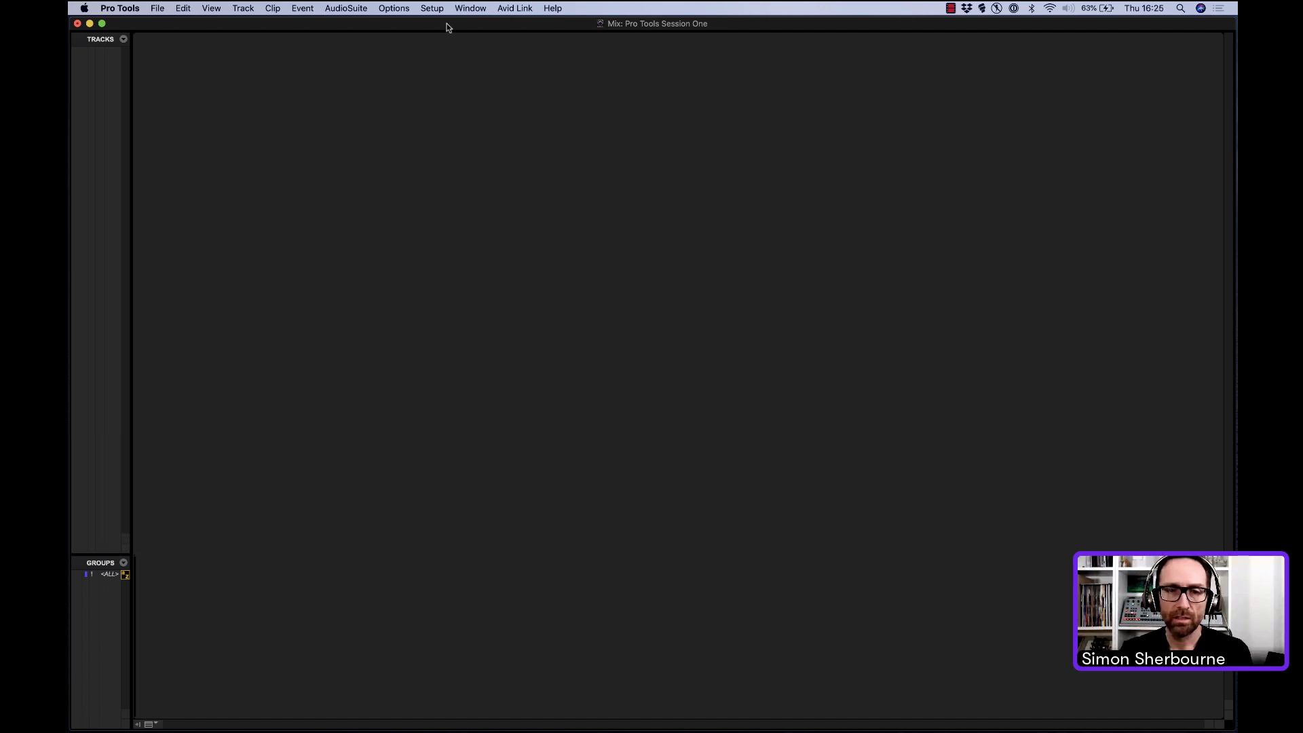
{"action": "left_click", "coordinate": [481, 7]}
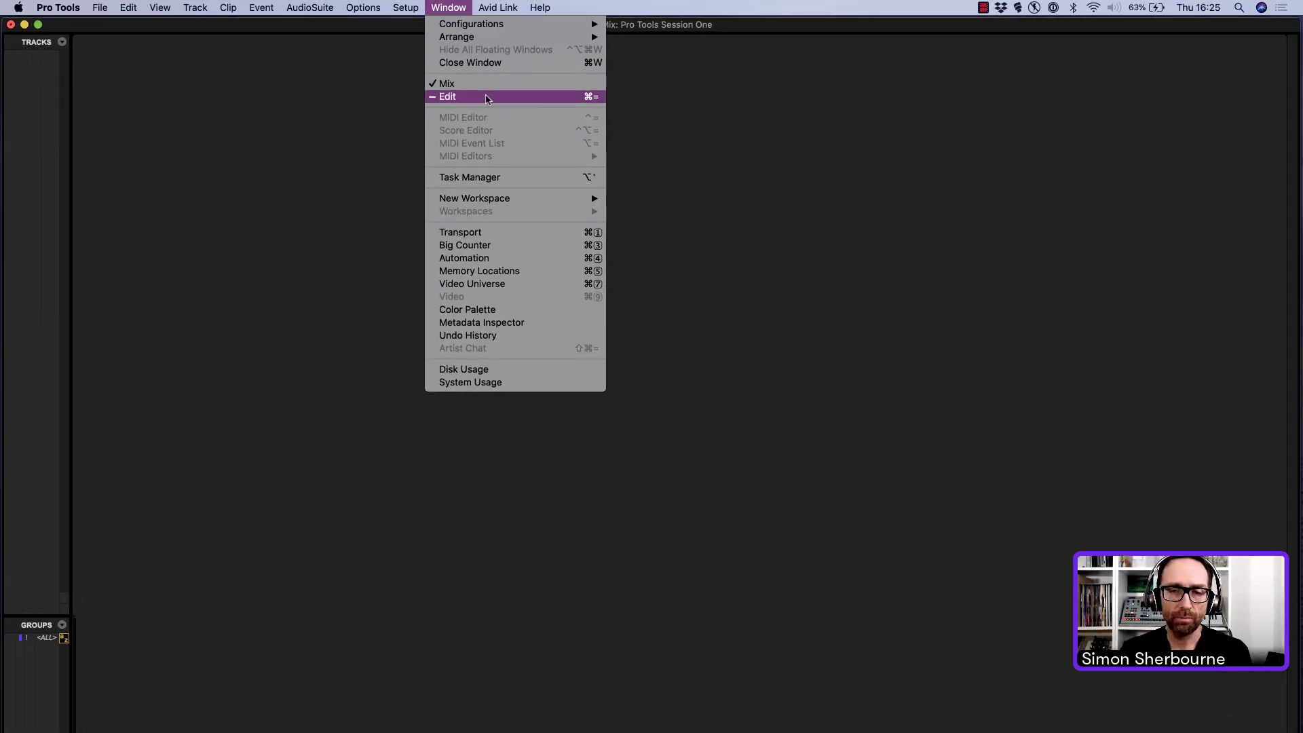
{"action": "left_click", "coordinate": [492, 87]}
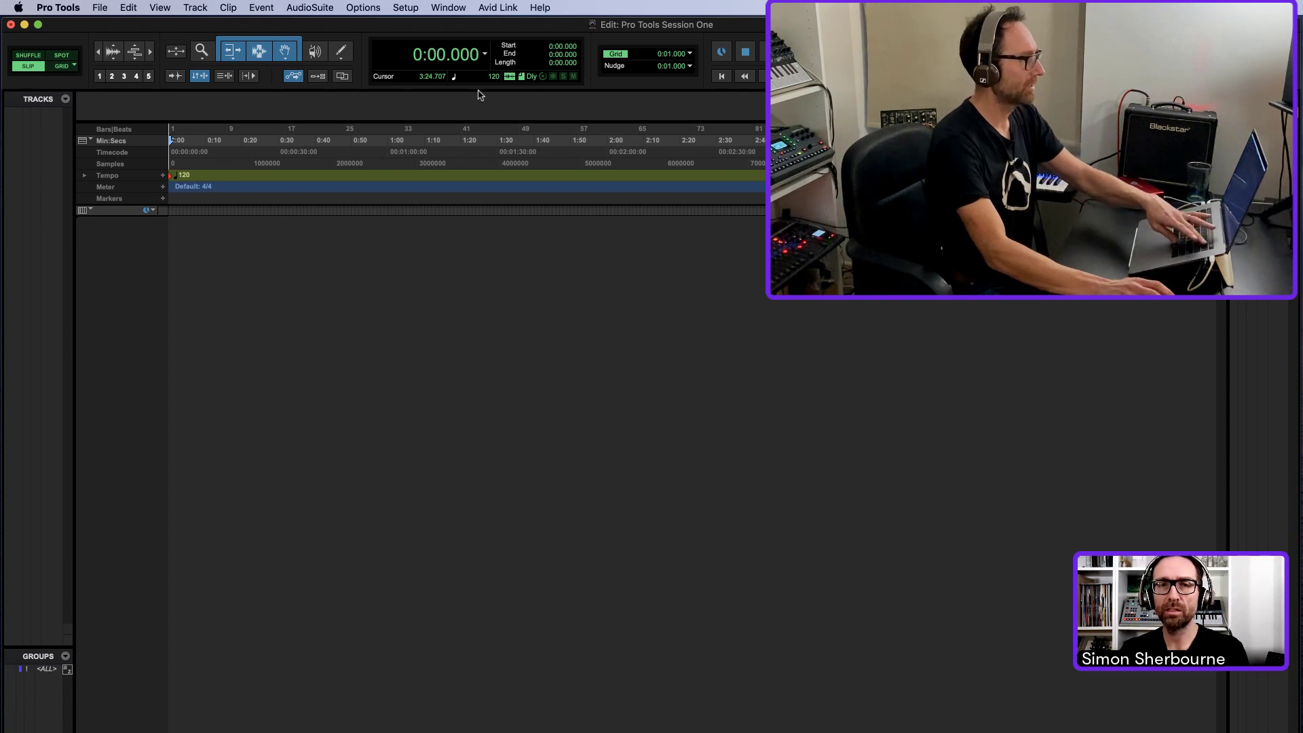
{"action": "key", "text": "super+equal"}
{"action": "key", "text": "super+equal"}
{"action": "key", "text": "super+equal"}
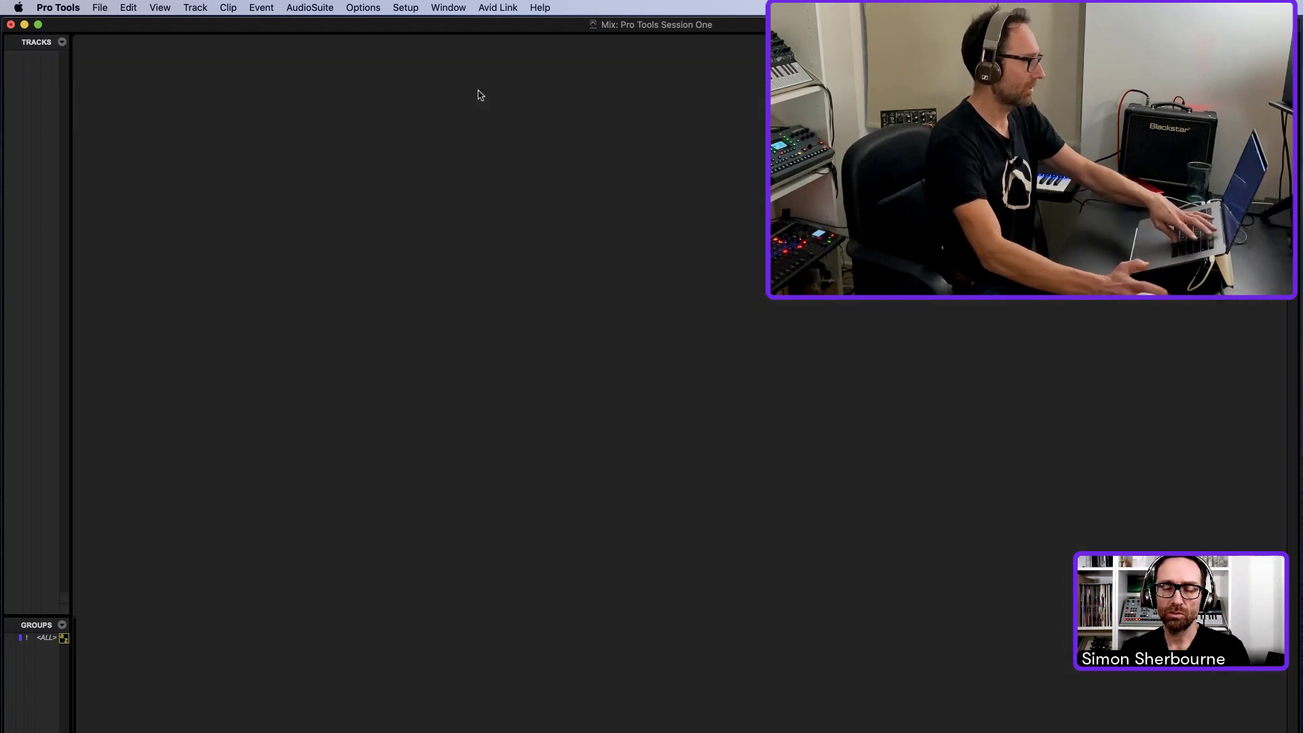
{"action": "key", "text": "super+equal"}
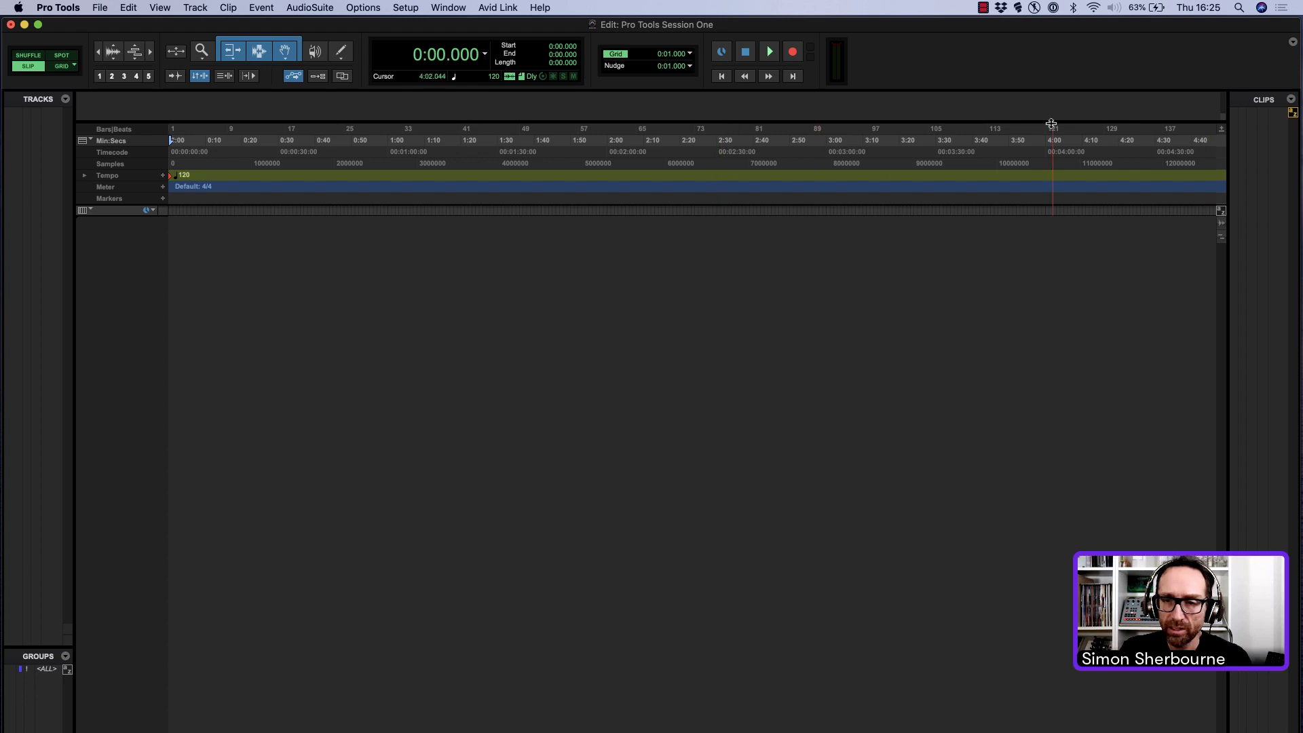
Step: Collapse the Universe view above the timeline rulers and hide the Clips list to enlarge the editing area
{"action": "left_click_drag", "start_coordinate": [1066, 123], "coordinate": [1076, 86]}
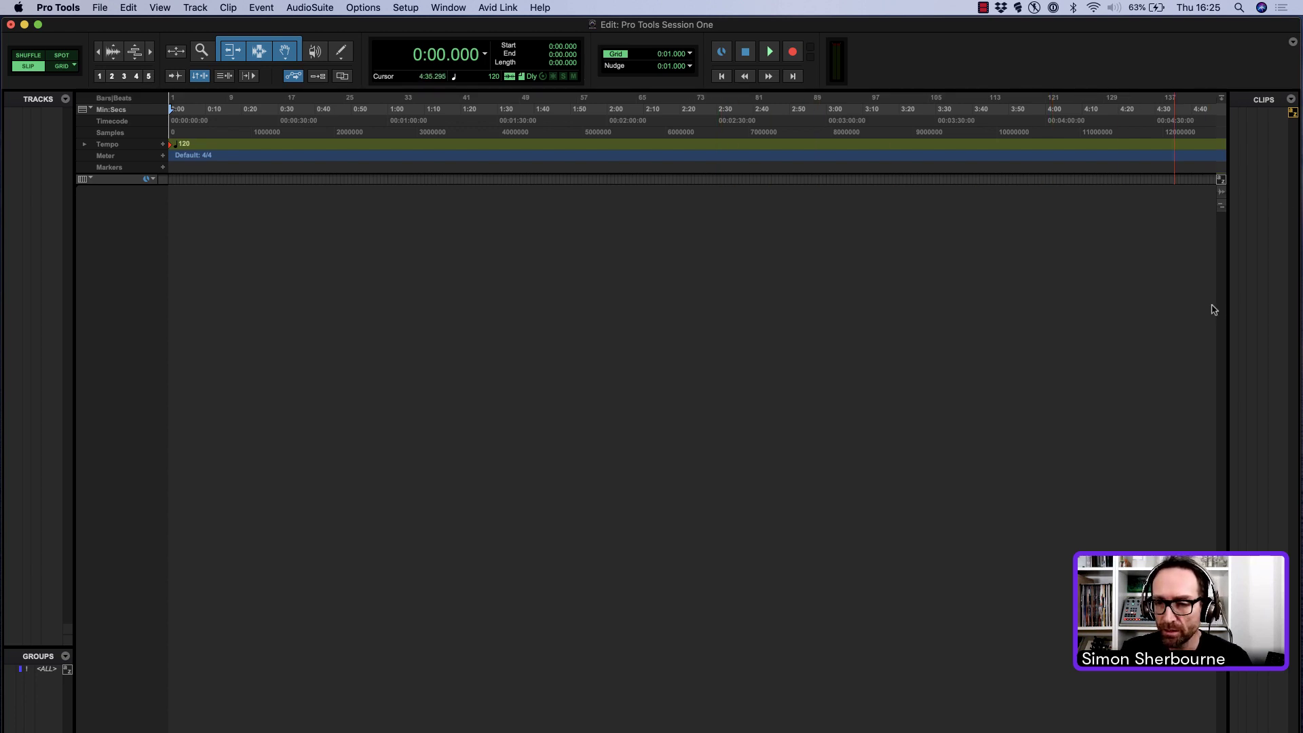
{"action": "left_click_drag", "start_coordinate": [1227, 297], "coordinate": [1292, 304]}
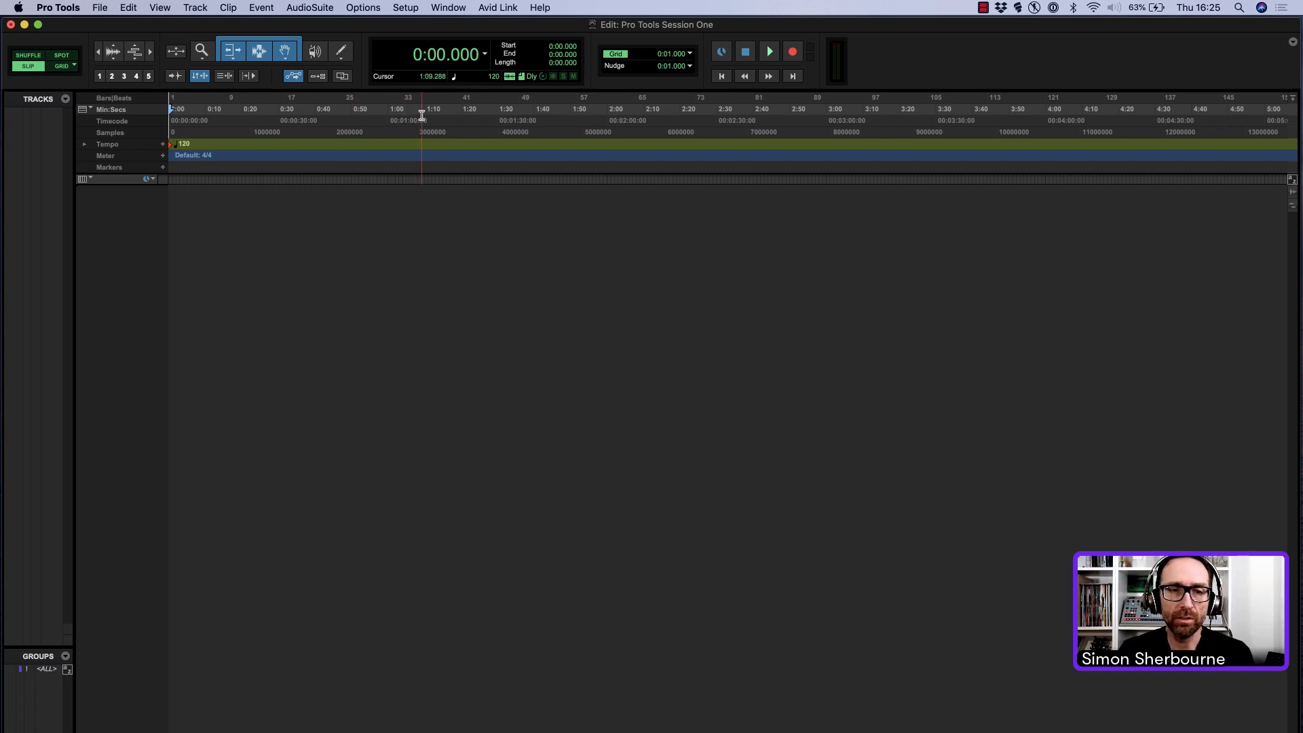
Step: Make Bars|Beats the main time scale and hide the Min:Secs, Timecode and Samples rulers
{"action": "left_click", "coordinate": [114, 98]}
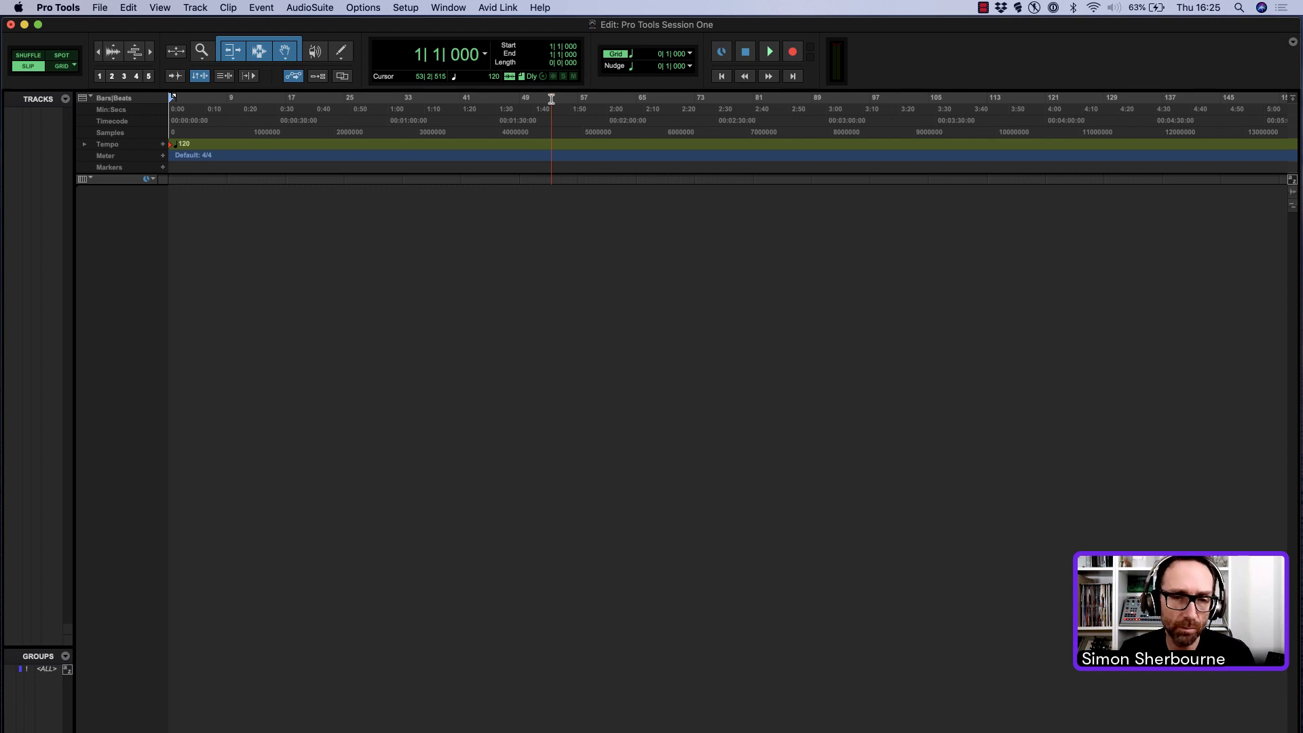
{"action": "left_click", "coordinate": [82, 99]}
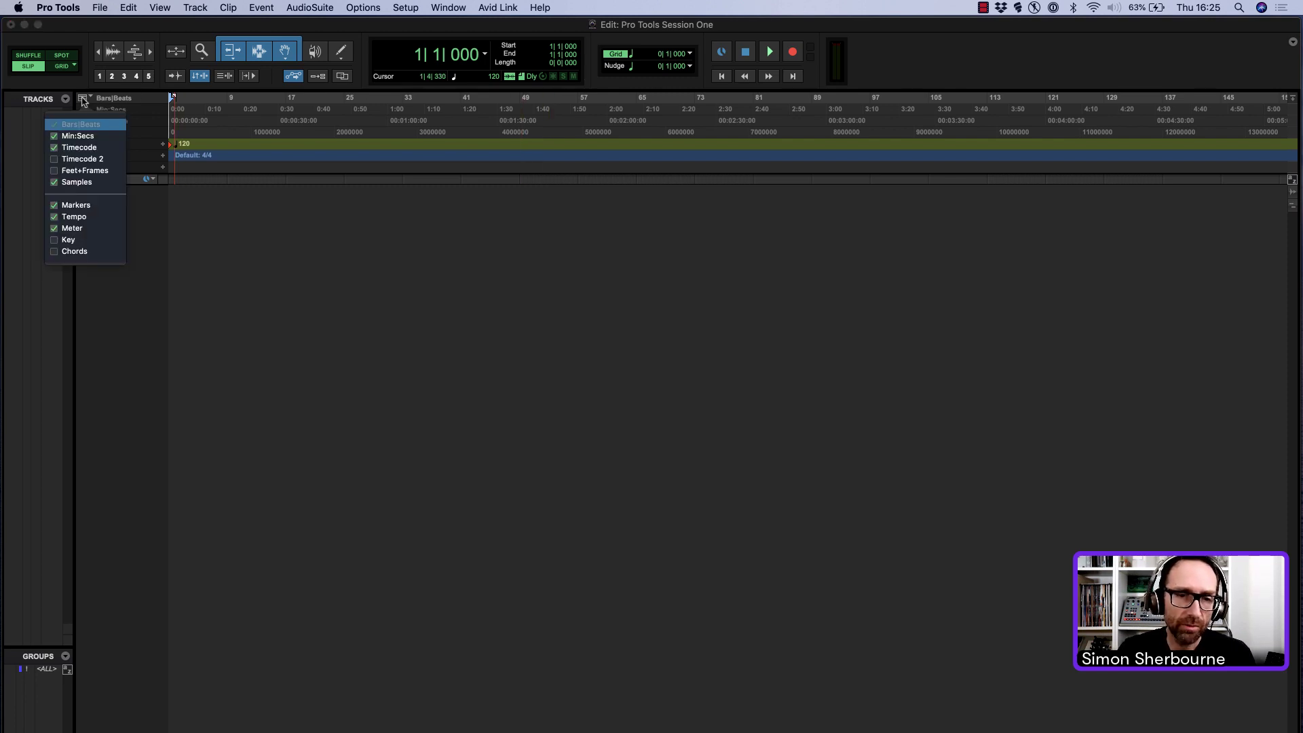
{"action": "left_click", "coordinate": [80, 136]}
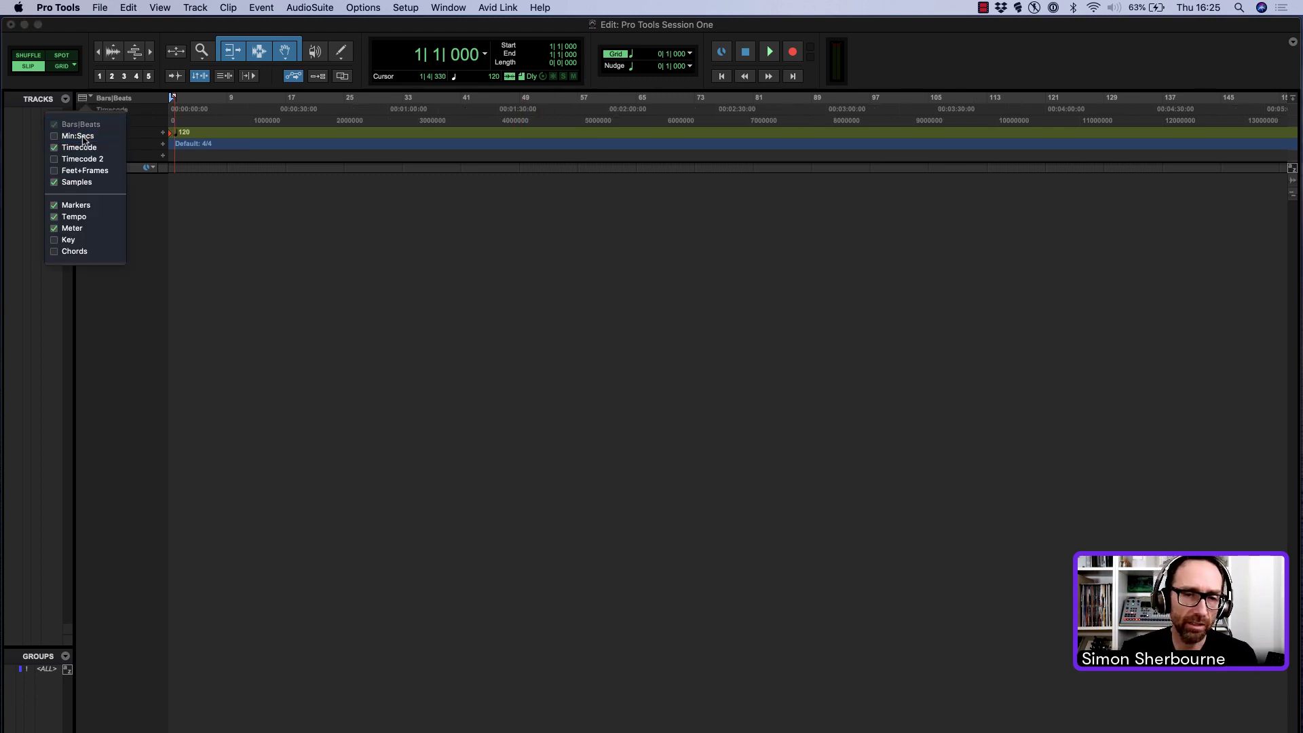
{"action": "left_click", "coordinate": [81, 147]}
{"action": "left_click", "coordinate": [80, 182]}
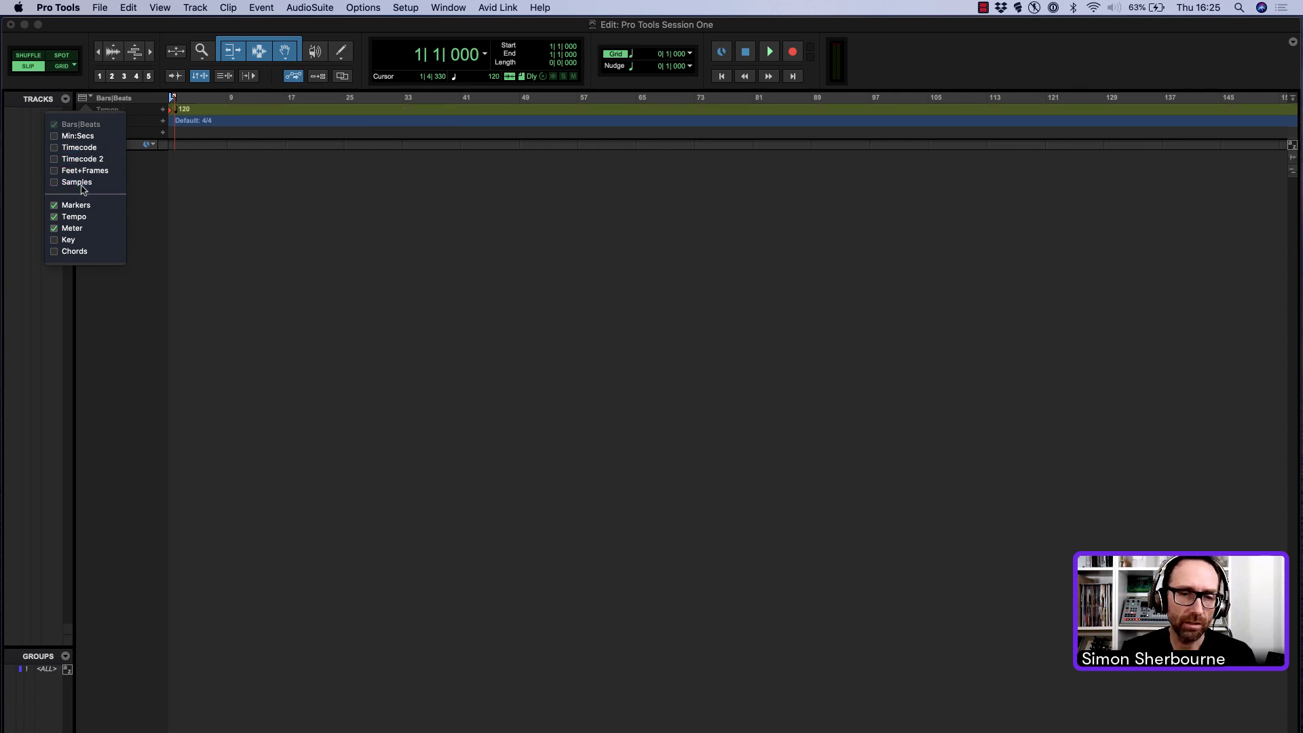
Step: Hide the Meter ruler and widen the Tracks list beside the editing area
{"action": "left_click", "coordinate": [82, 228]}
{"action": "left_click", "coordinate": [355, 194]}
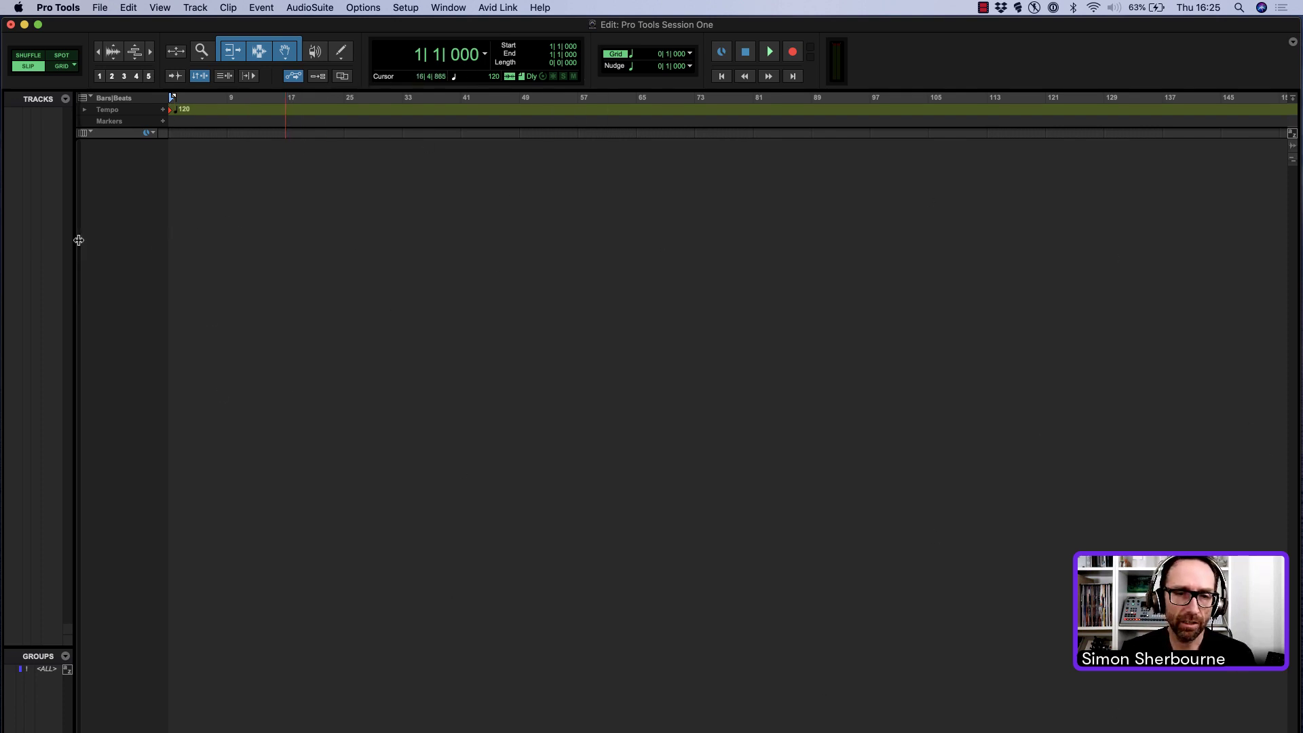
{"action": "left_click_drag", "start_coordinate": [72, 241], "coordinate": [102, 224]}
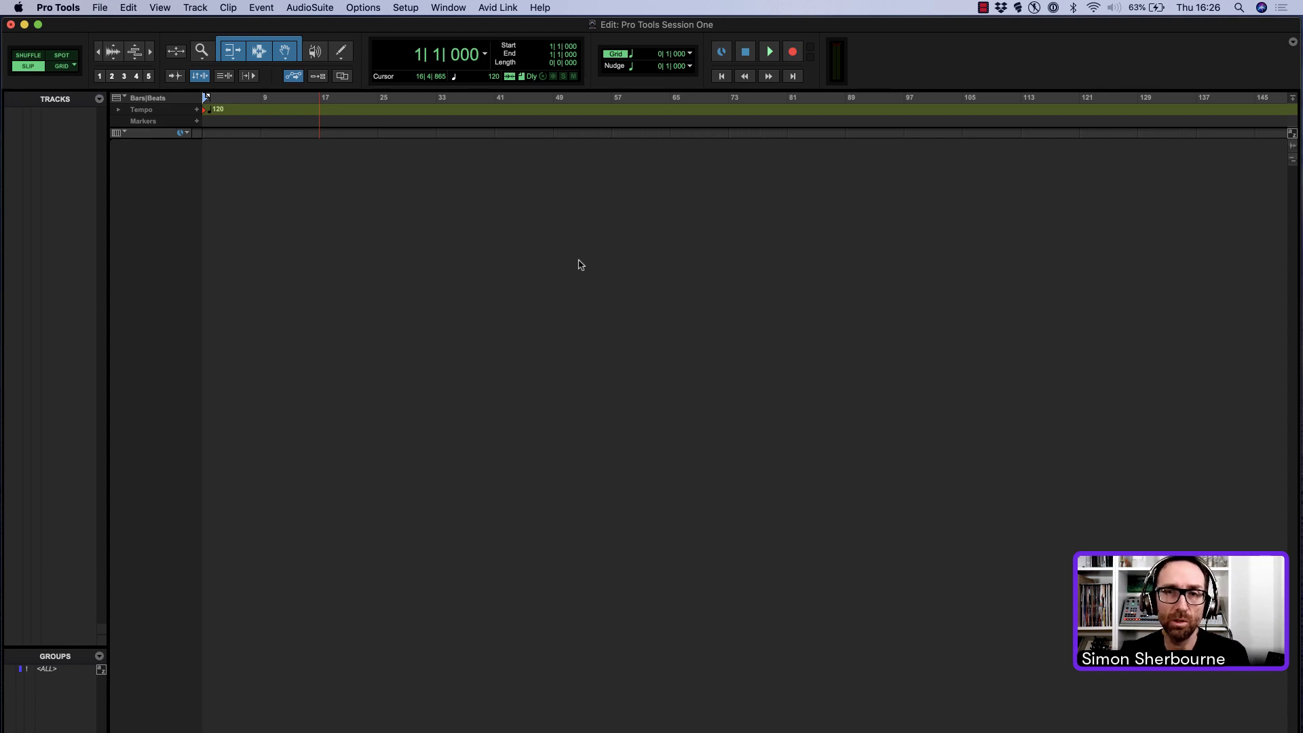
Step: Open a new Soundbase workspace browser, move it over the empty editing area and enlarge it to show more files
{"action": "left_click", "coordinate": [447, 7]}
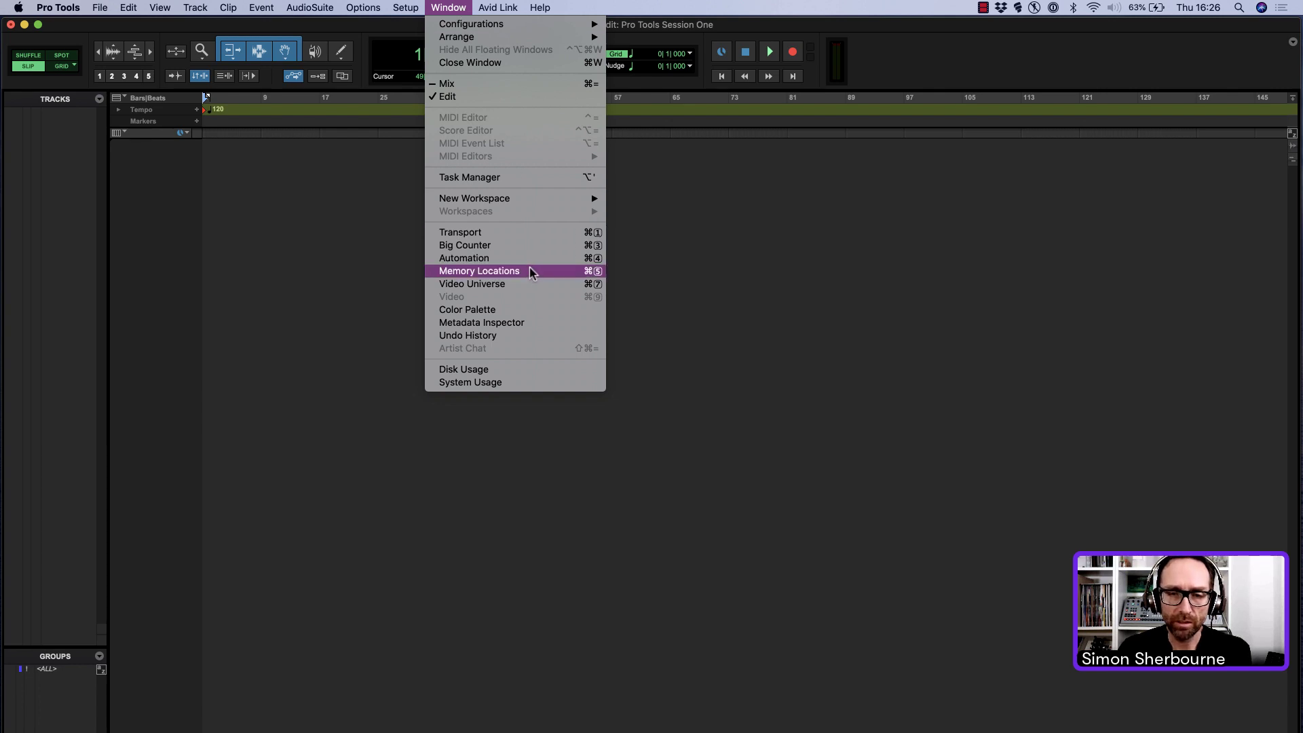
{"action": "mouse_move", "coordinate": [503, 201]}
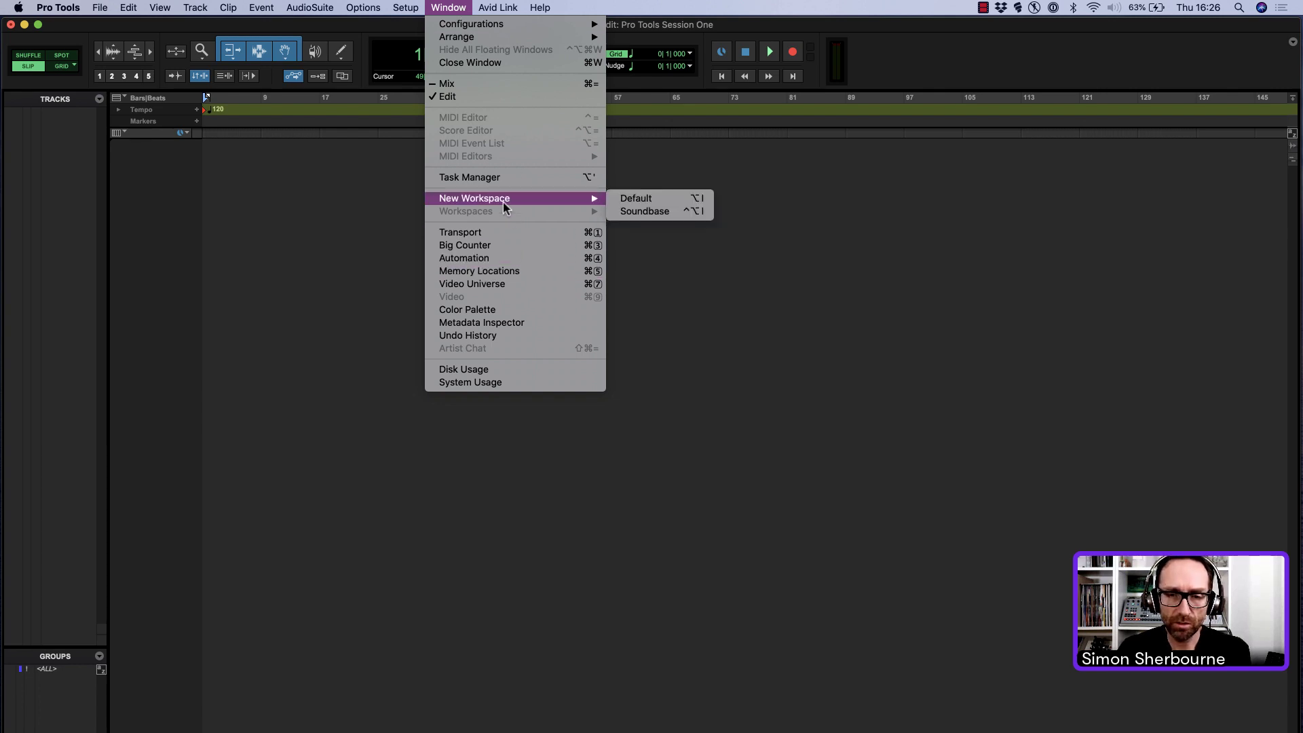
{"action": "left_click", "coordinate": [667, 215]}
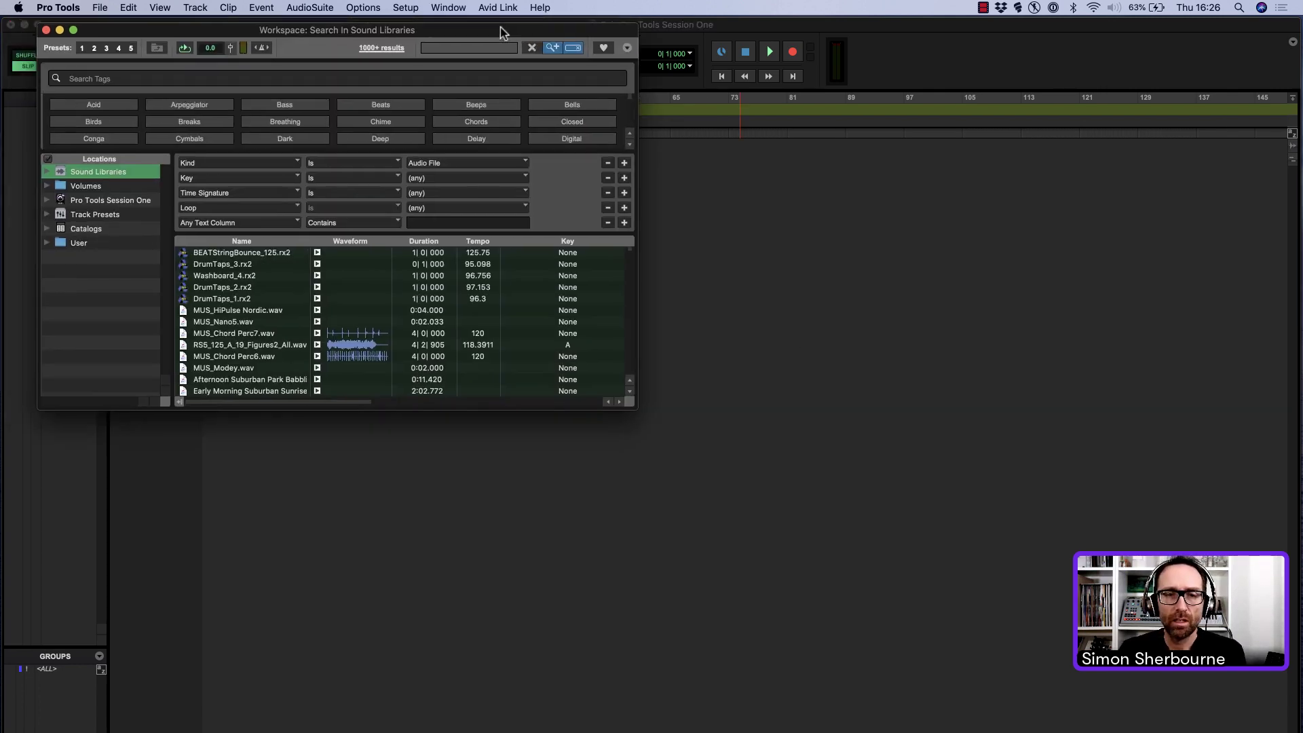
{"action": "left_click_drag", "start_coordinate": [500, 27], "coordinate": [725, 157]}
{"action": "left_click_drag", "start_coordinate": [848, 536], "coordinate": [956, 732]}
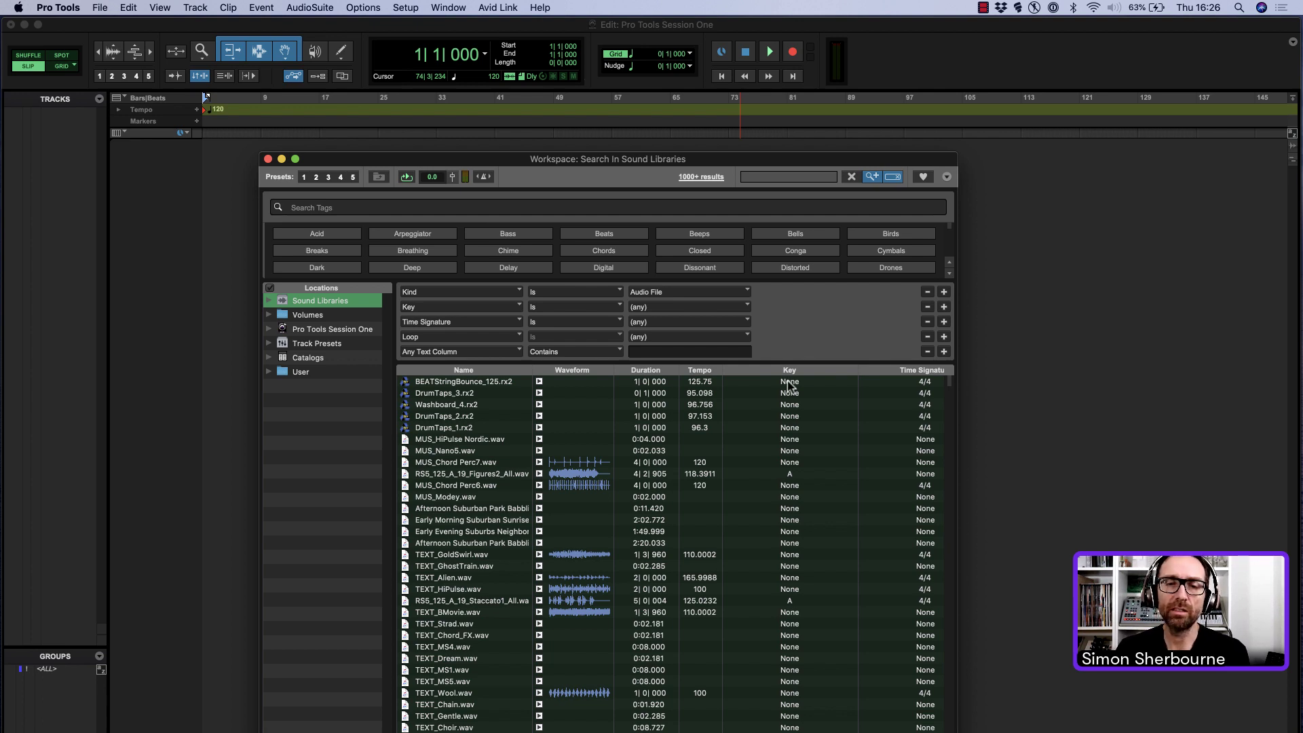
Step: Browse the Avid Loopmasters 1.0 sound library, widen the Locations list and hide the advanced search criteria
{"action": "left_click", "coordinate": [269, 302]}
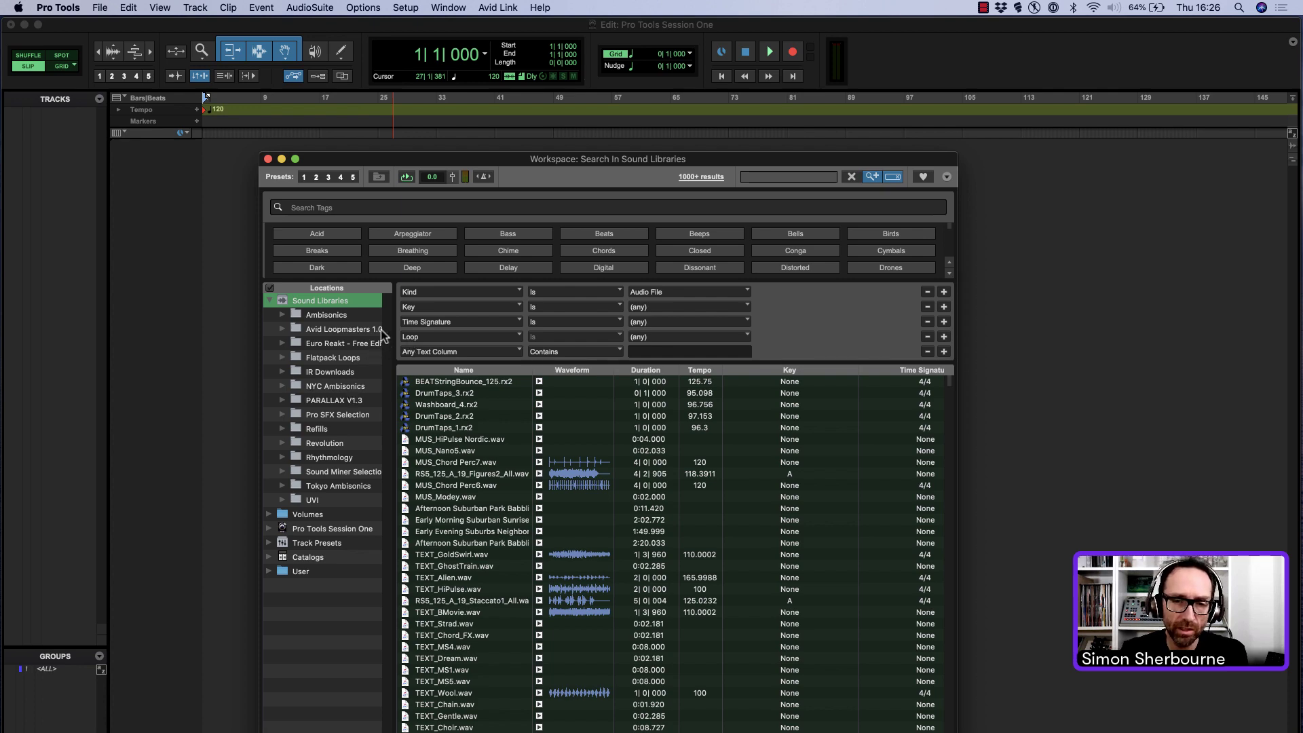
{"action": "left_click", "coordinate": [324, 328]}
{"action": "left_click_drag", "start_coordinate": [367, 338], "coordinate": [424, 330]}
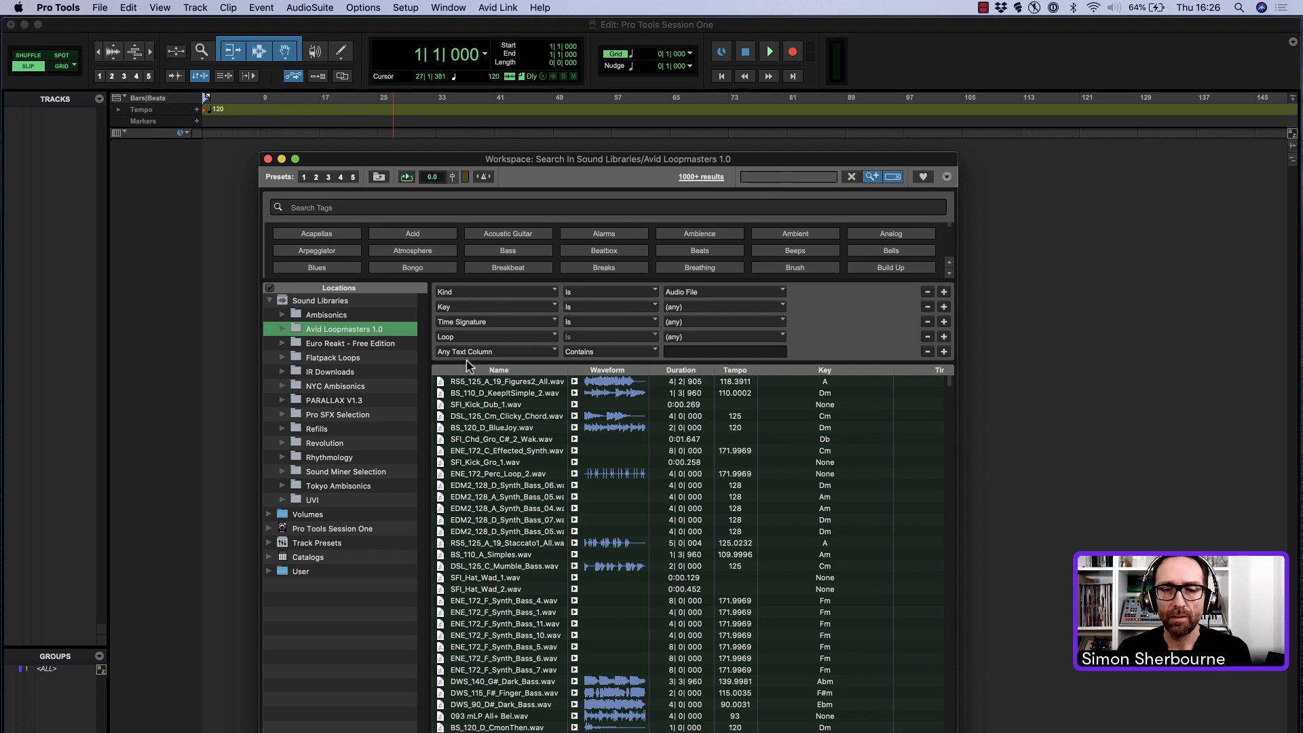
{"action": "left_click", "coordinate": [873, 177]}
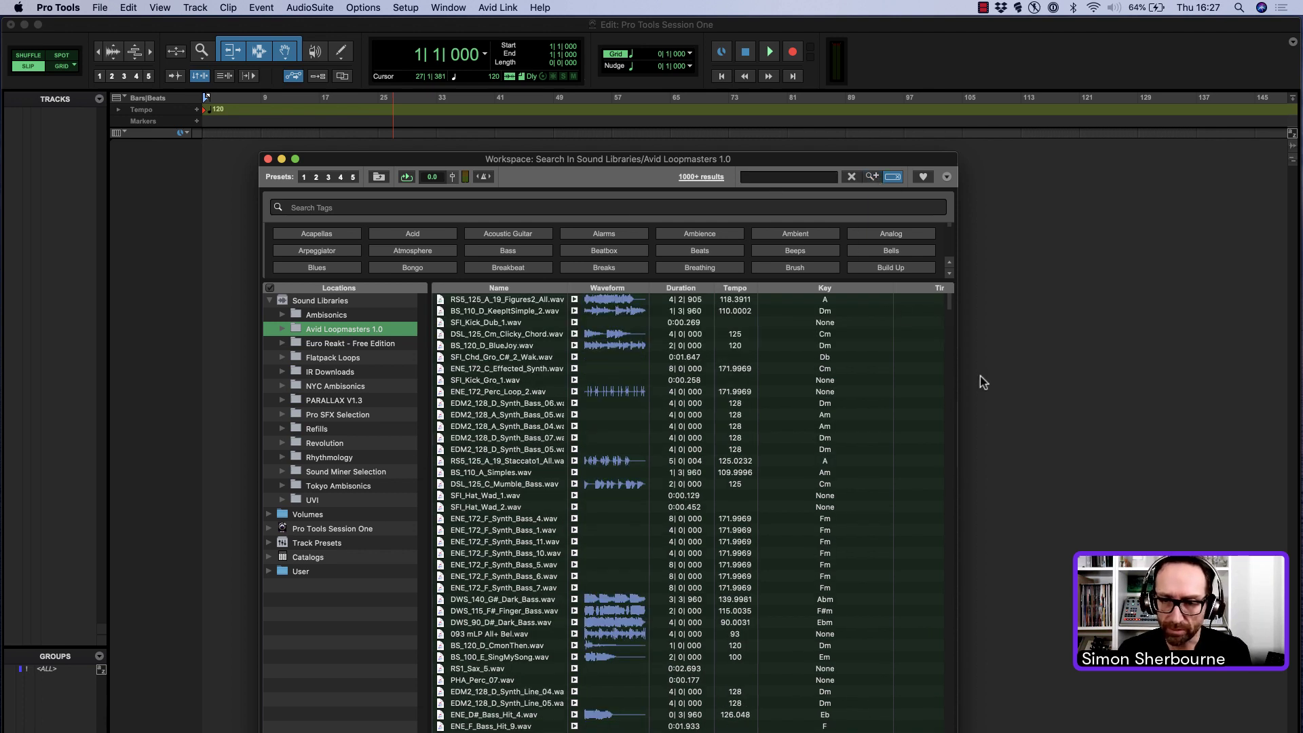
{"action": "left_click_drag", "start_coordinate": [775, 159], "coordinate": [760, 157]}
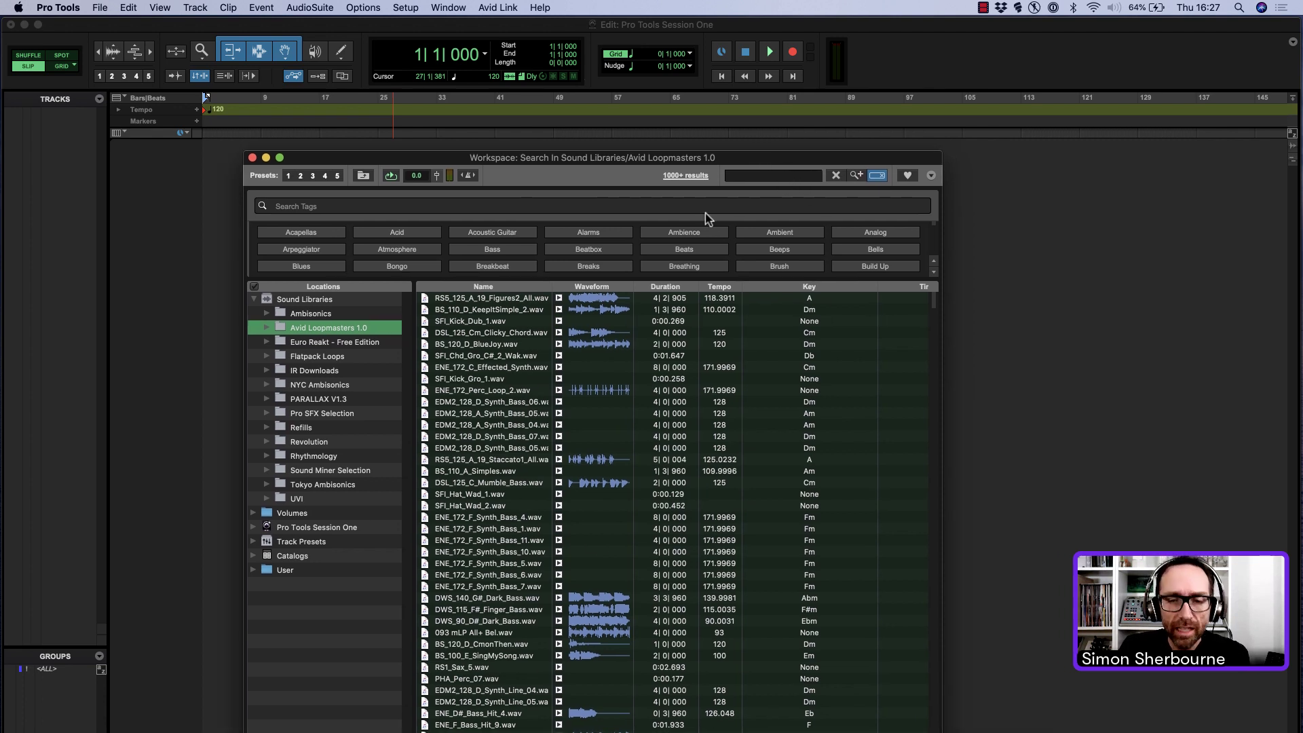
{"action": "left_click_drag", "start_coordinate": [604, 157], "coordinate": [596, 153]}
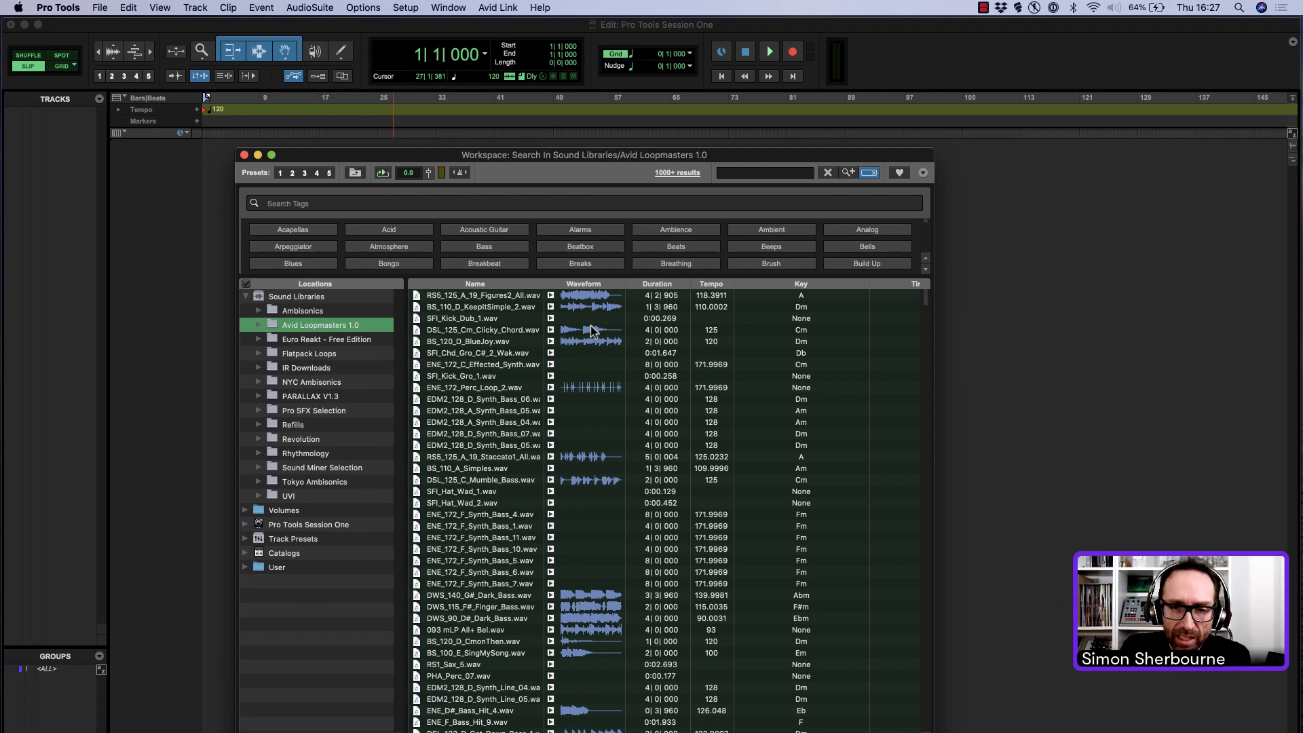
Step: Audition BS_120_D_BlueJoy.wav, ENE_172_Perc_Loop_2.wav and RS5_125_A_19_Staccato1_All.wav from the library
{"action": "left_click", "coordinate": [550, 341]}
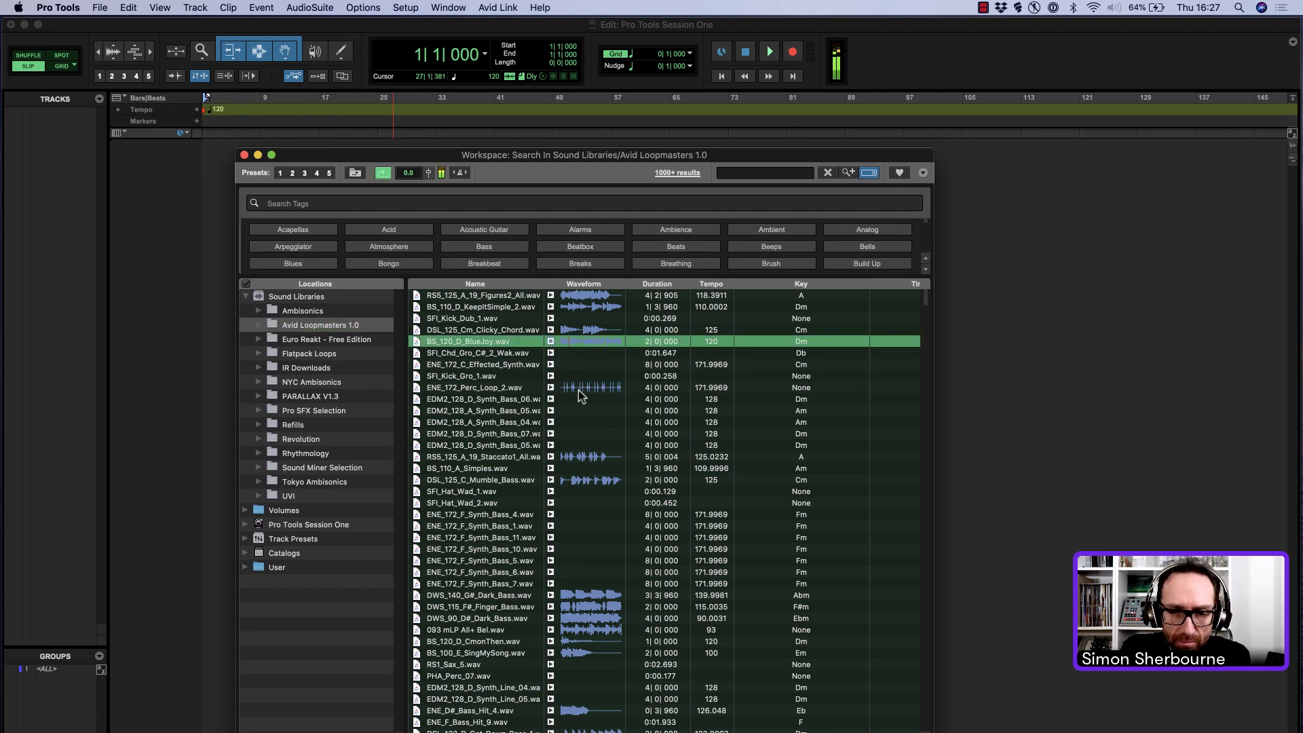
{"action": "left_click", "coordinate": [551, 387]}
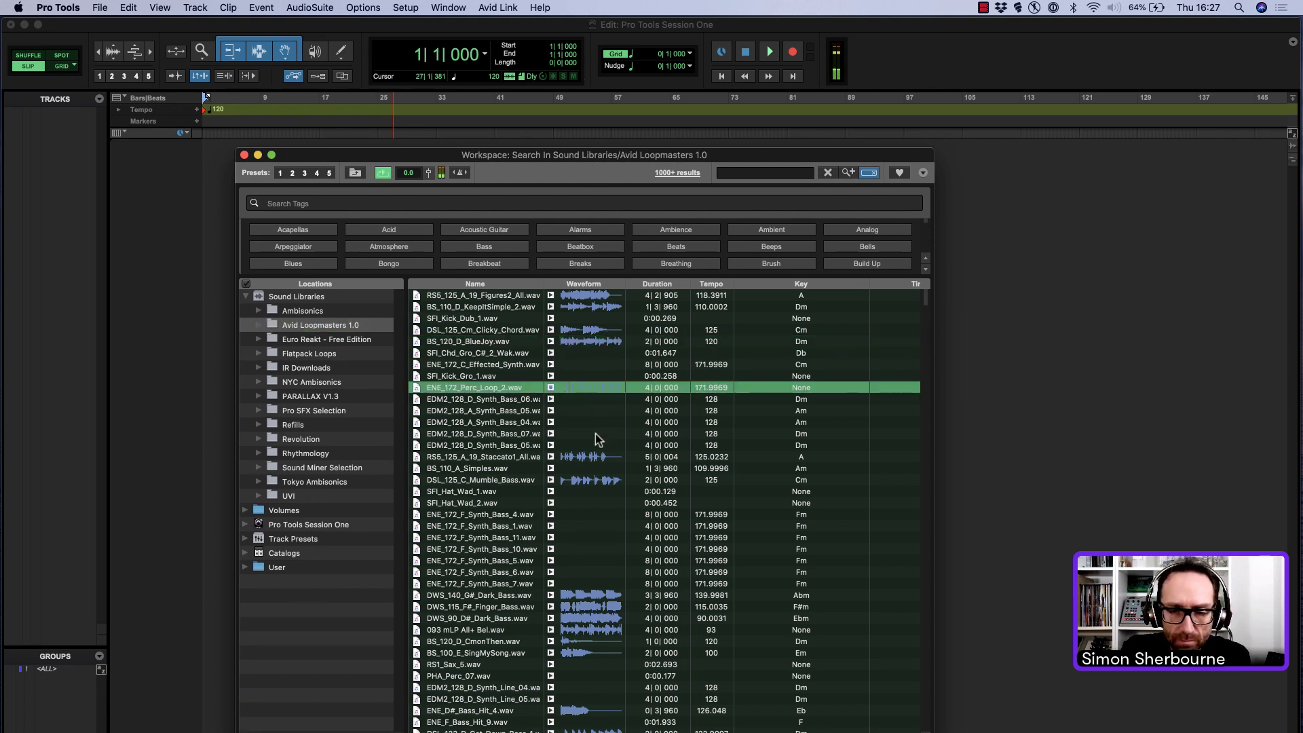
{"action": "left_click", "coordinate": [550, 456]}
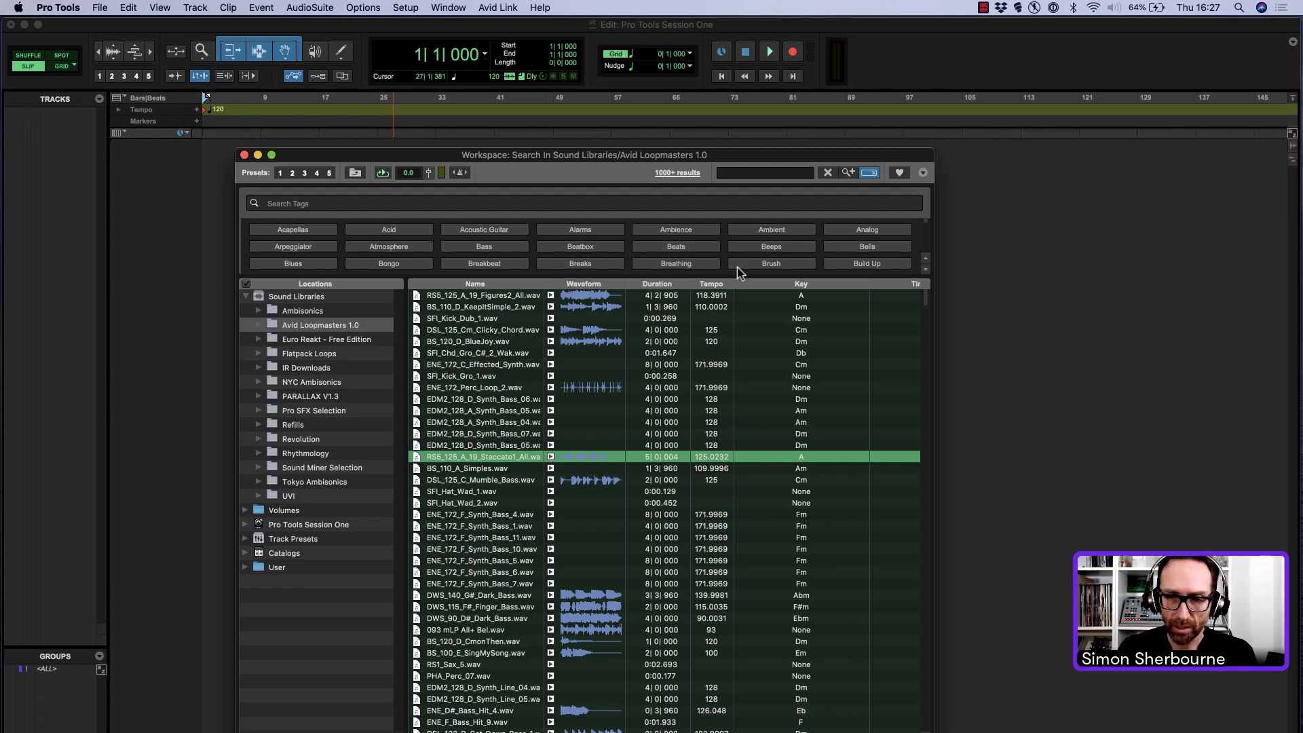
Step: Filter the library by the Beats and Drum Kit tags and look through the matching loops
{"action": "left_click", "coordinate": [675, 247]}
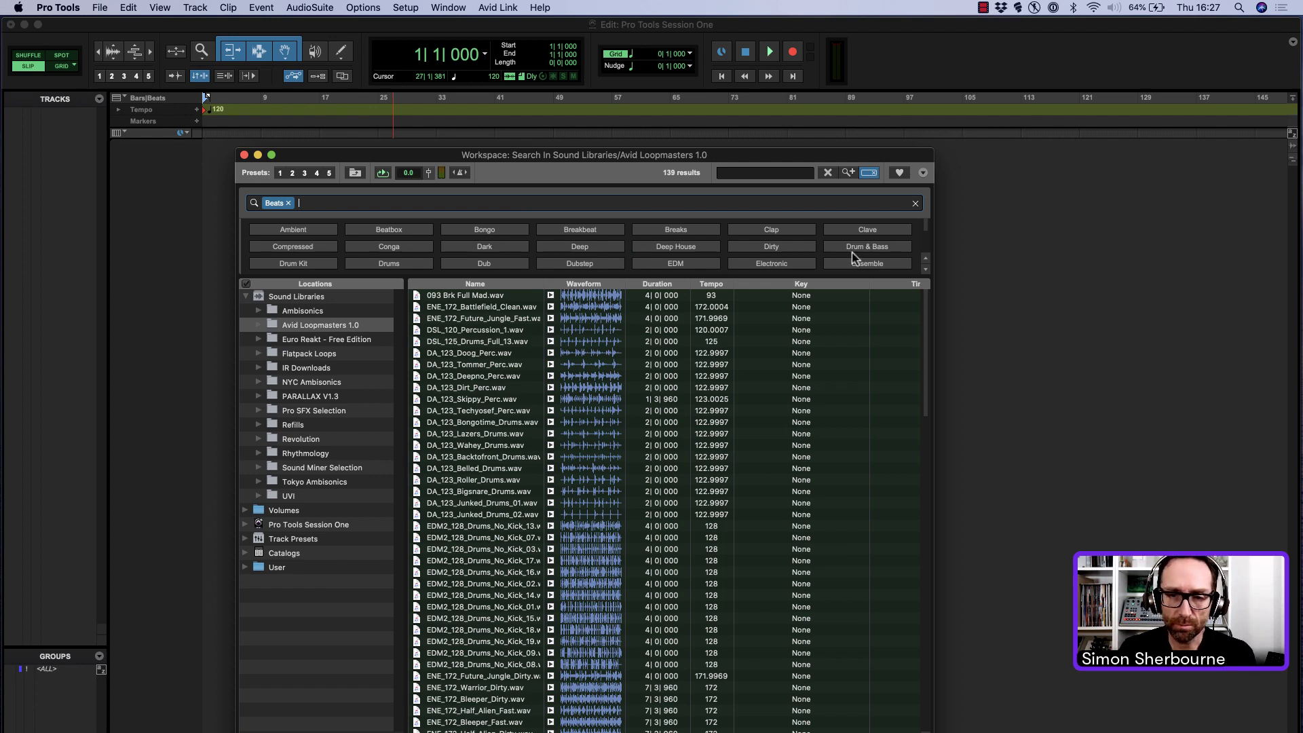
{"action": "left_click", "coordinate": [285, 263]}
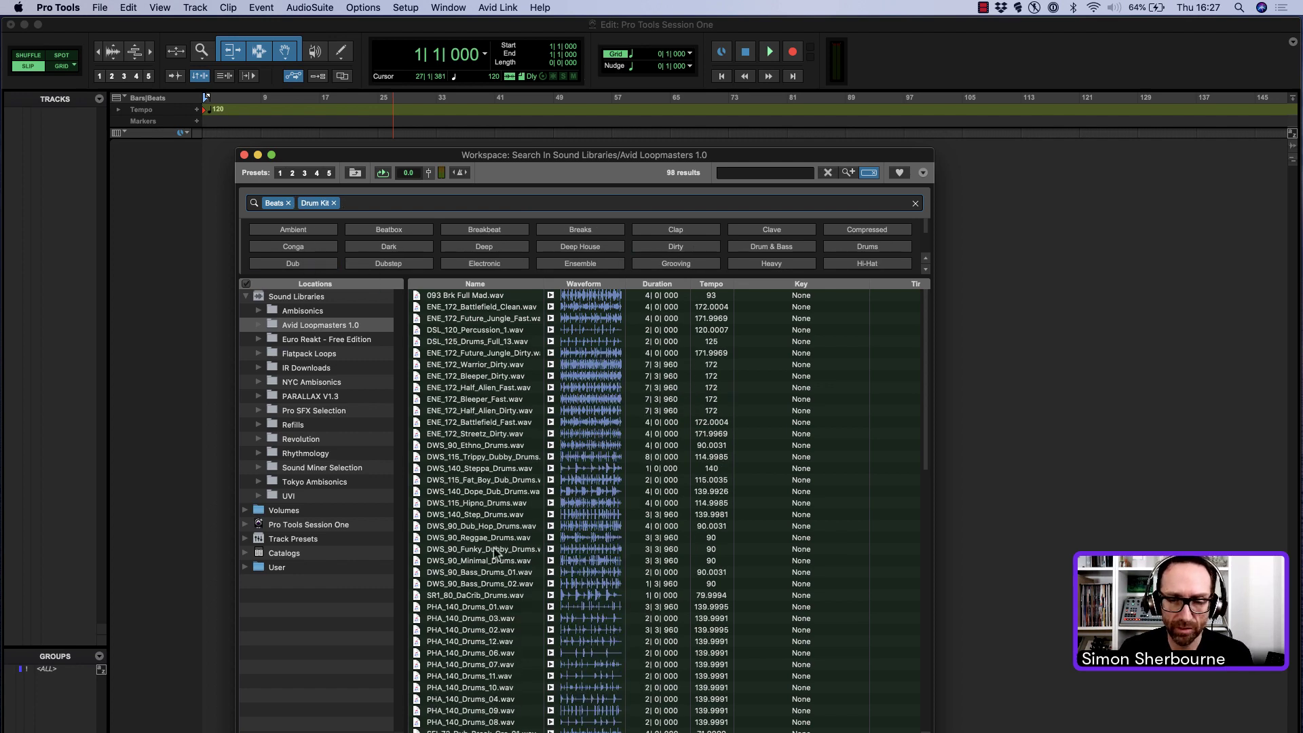
{"action": "scroll", "coordinate": [507, 546], "scroll_direction": "down", "scroll_amount": 10}
{"action": "scroll", "coordinate": [508, 547], "scroll_direction": "up", "scroll_amount": 10}
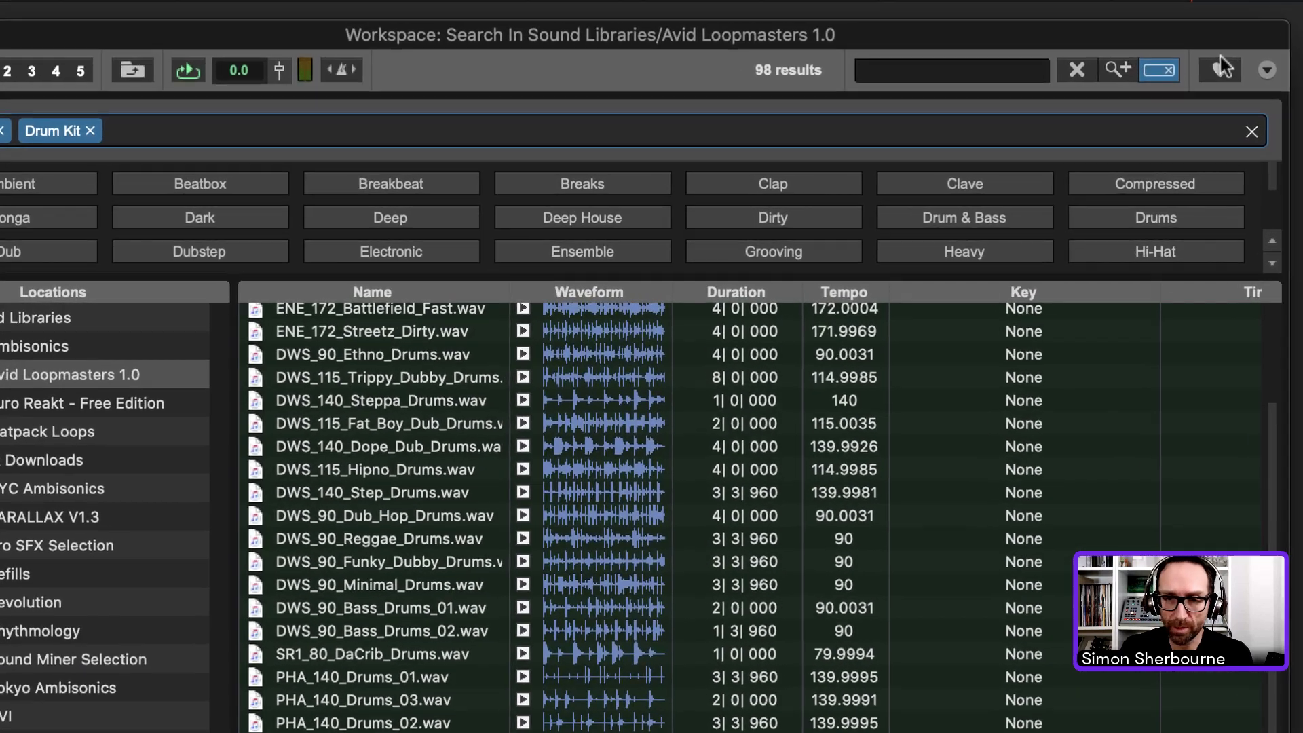
Step: Show only the favourite sounds in Avid Loopmasters 1.0 and audition the PHA_140_SS_1.wav loop
{"action": "left_click", "coordinate": [899, 172]}
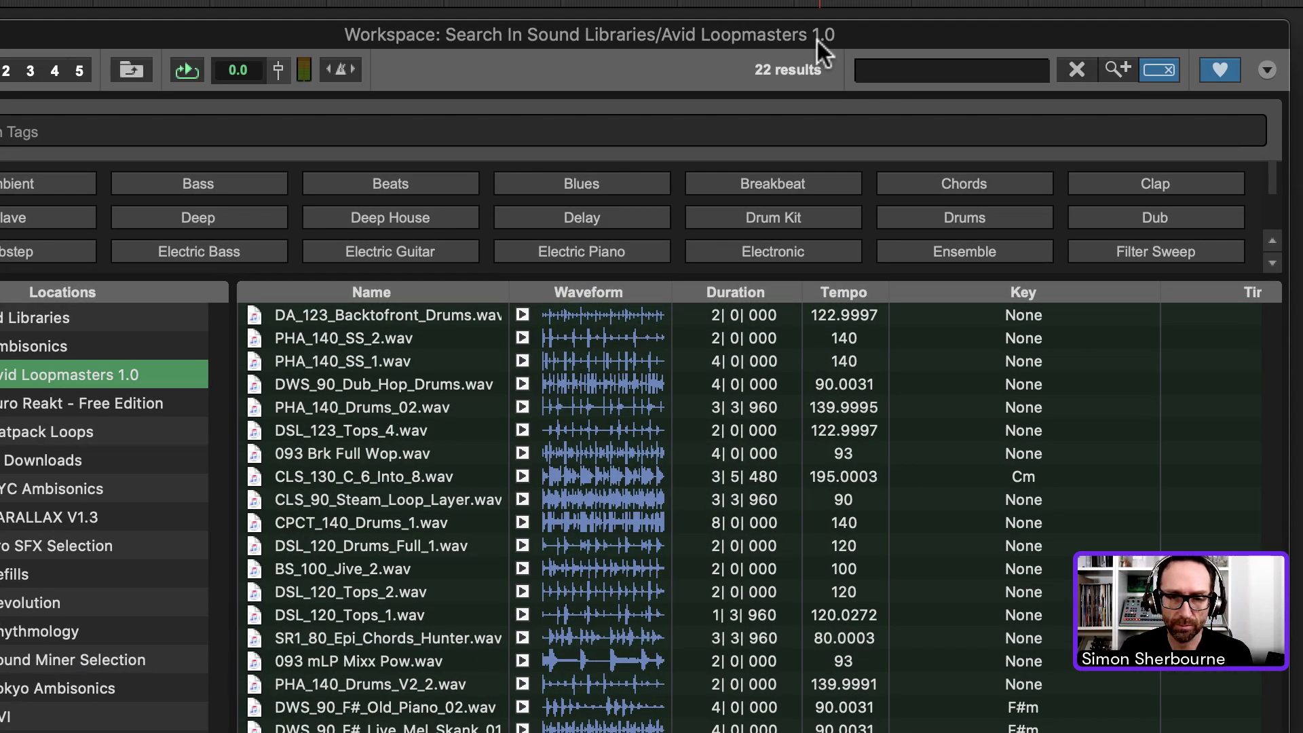
{"action": "left_click", "coordinate": [475, 361]}
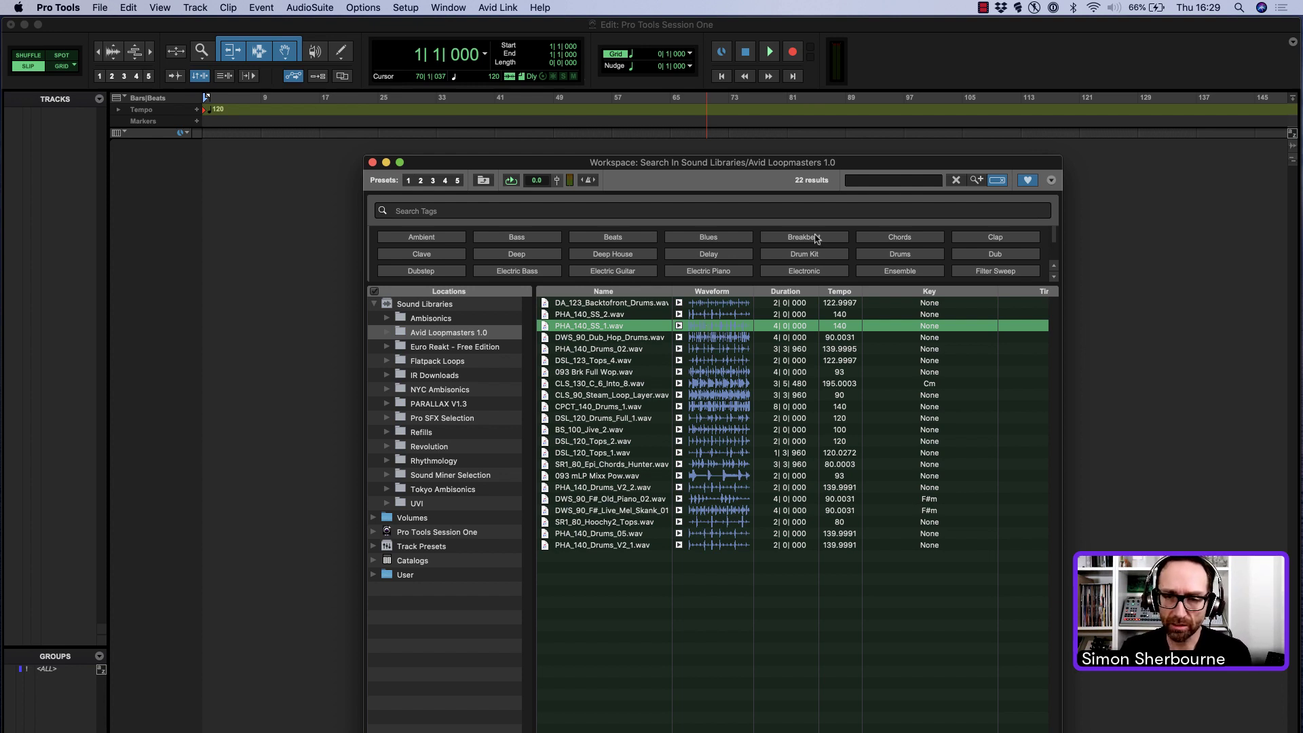
{"action": "left_click_drag", "start_coordinate": [726, 164], "coordinate": [765, 199]}
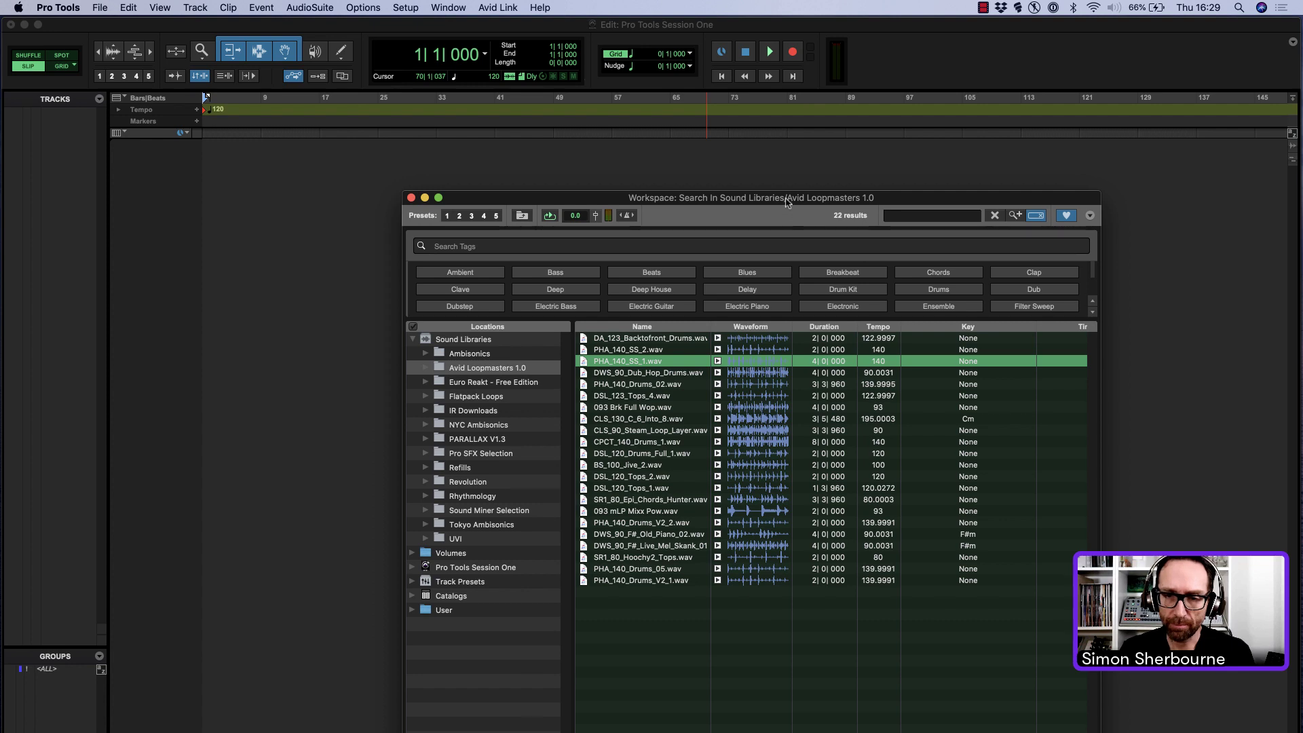
{"action": "left_click_drag", "start_coordinate": [833, 201], "coordinate": [850, 197]}
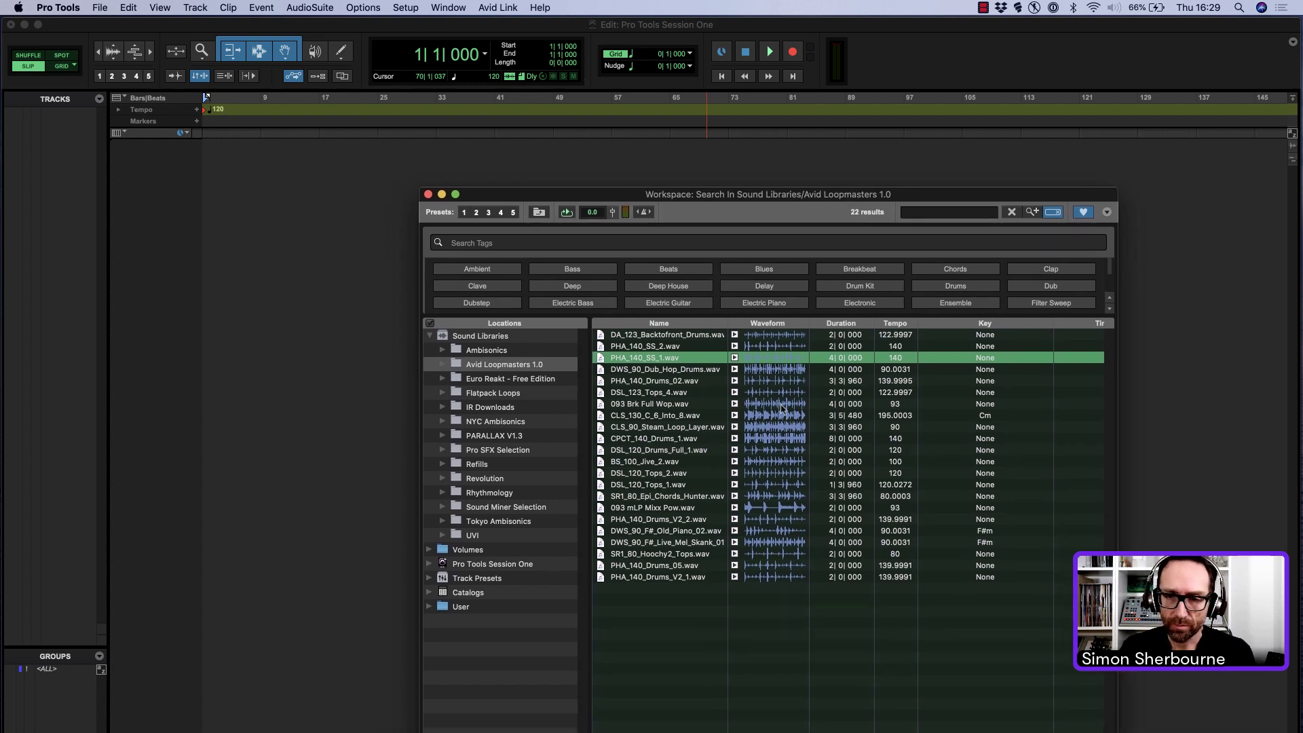
{"action": "left_click", "coordinate": [734, 357]}
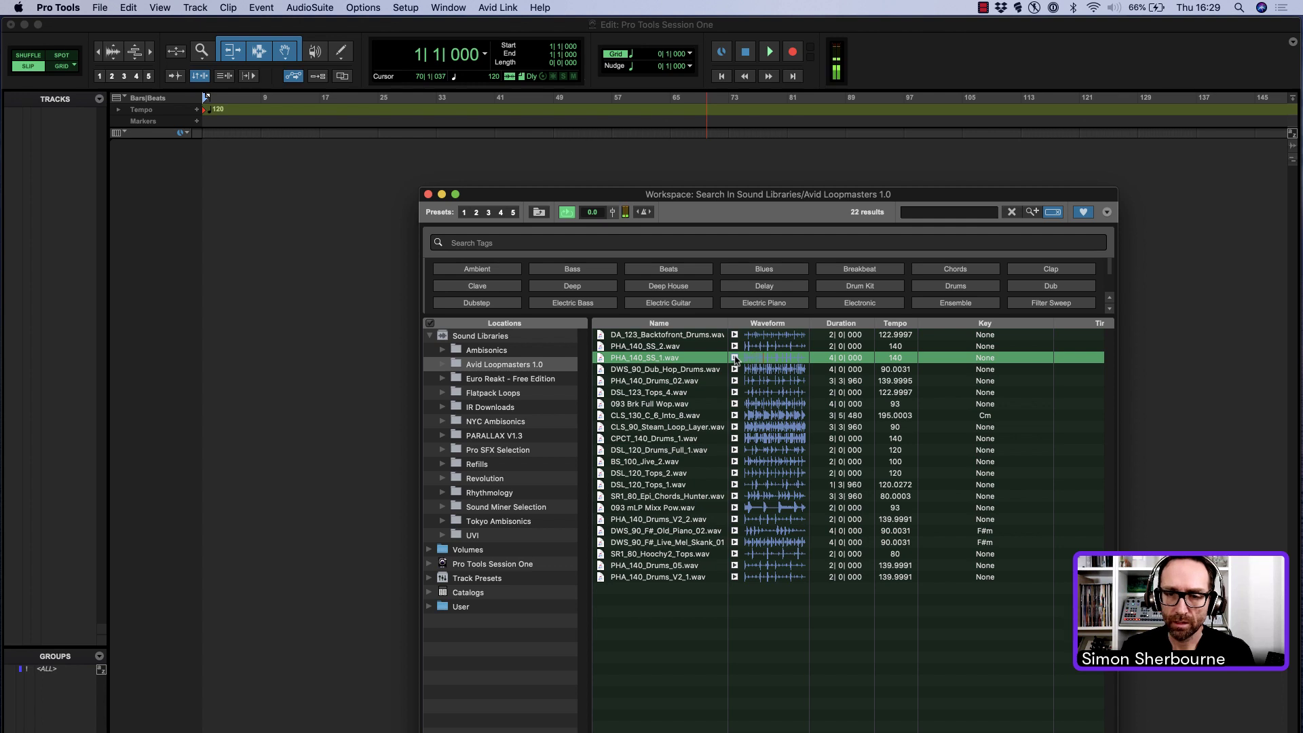
{"action": "left_click", "coordinate": [735, 357]}
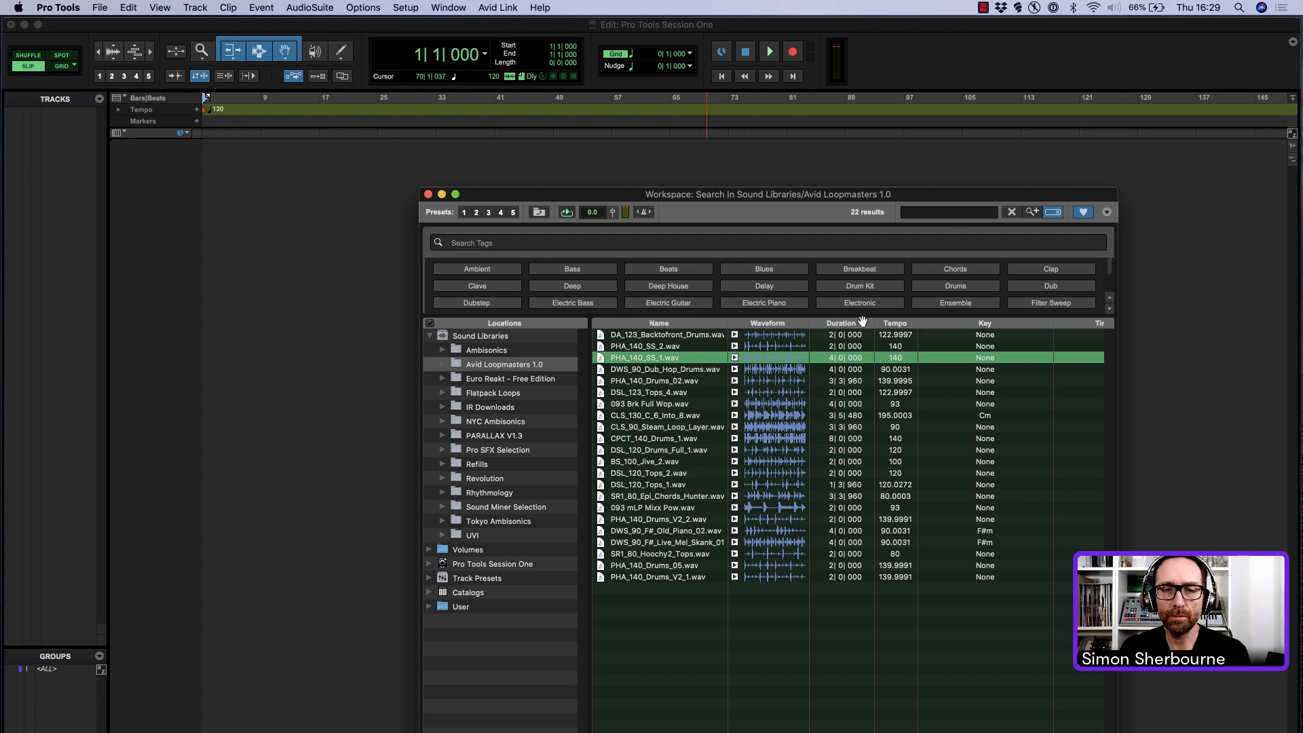
Step: Turn on previewing at the session tempo and audition PHA_140_SS_1.wav again
{"action": "left_click", "coordinate": [644, 213]}
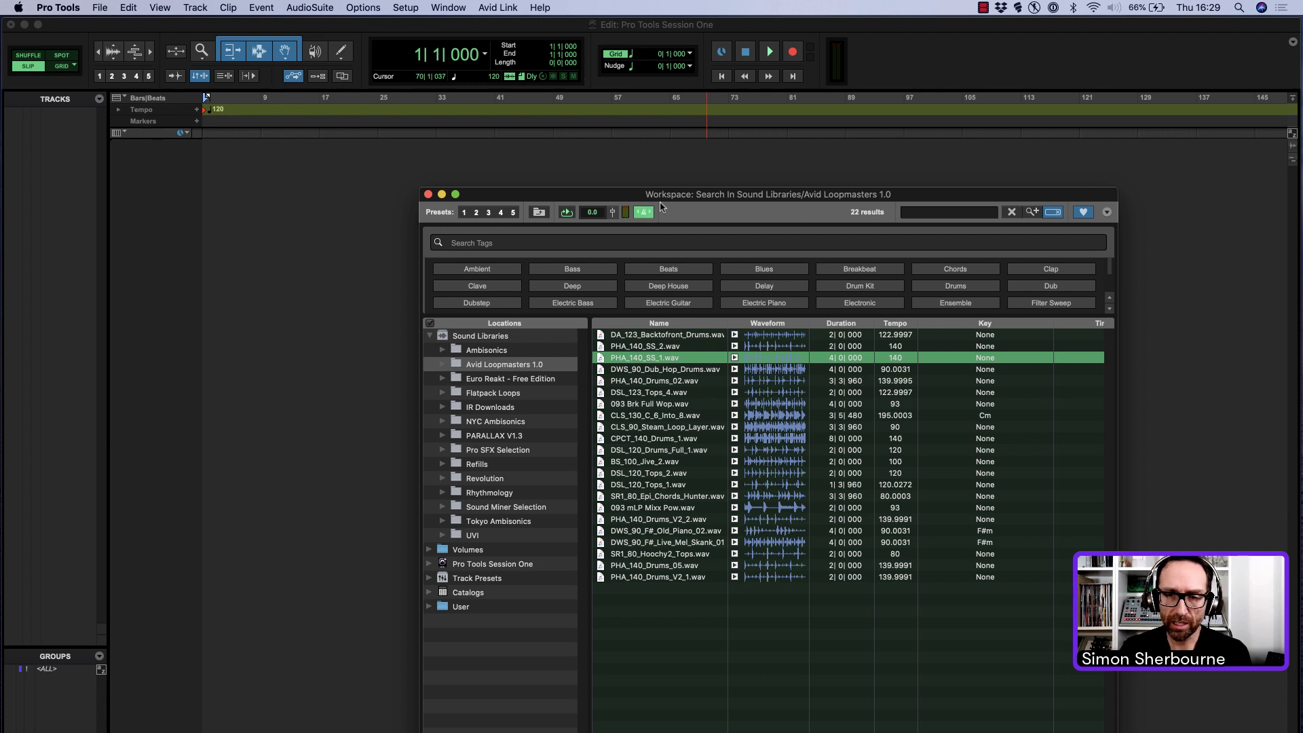
{"action": "left_click", "coordinate": [734, 358]}
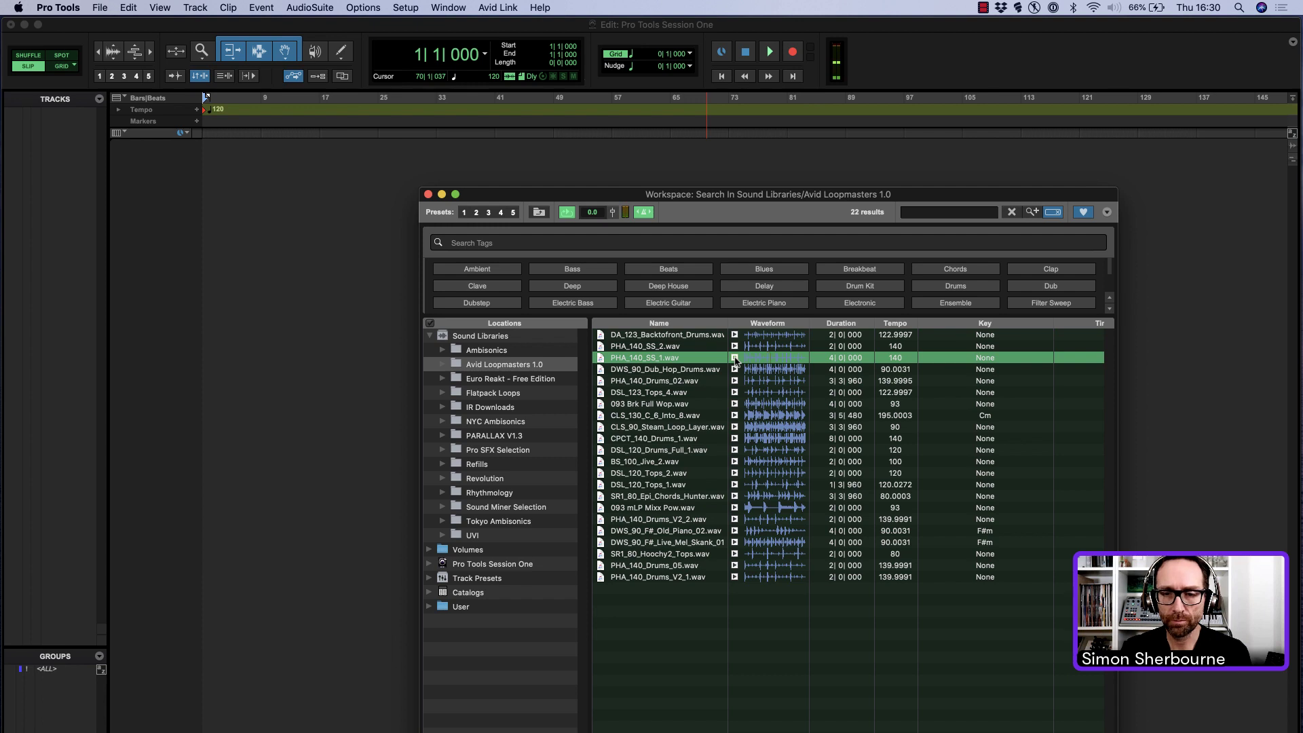
{"action": "left_click", "coordinate": [734, 357]}
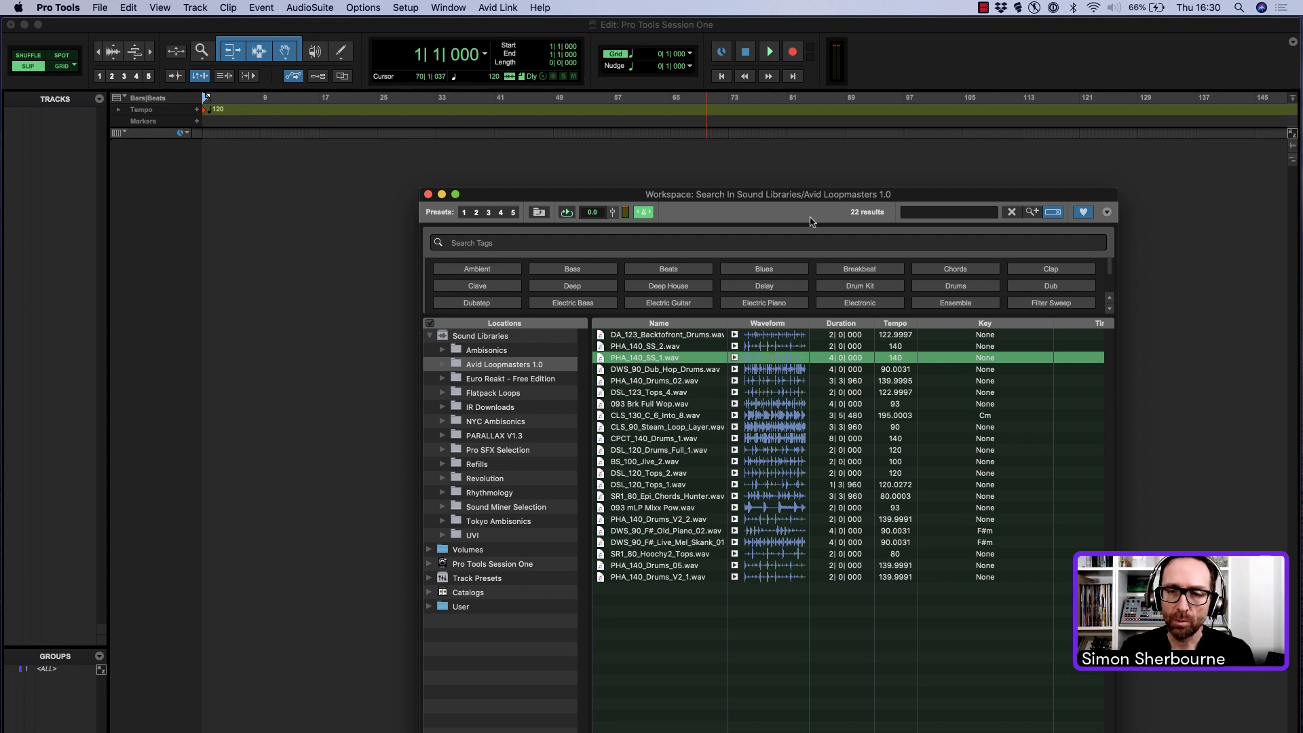
{"action": "left_click_drag", "start_coordinate": [761, 198], "coordinate": [666, 187]}
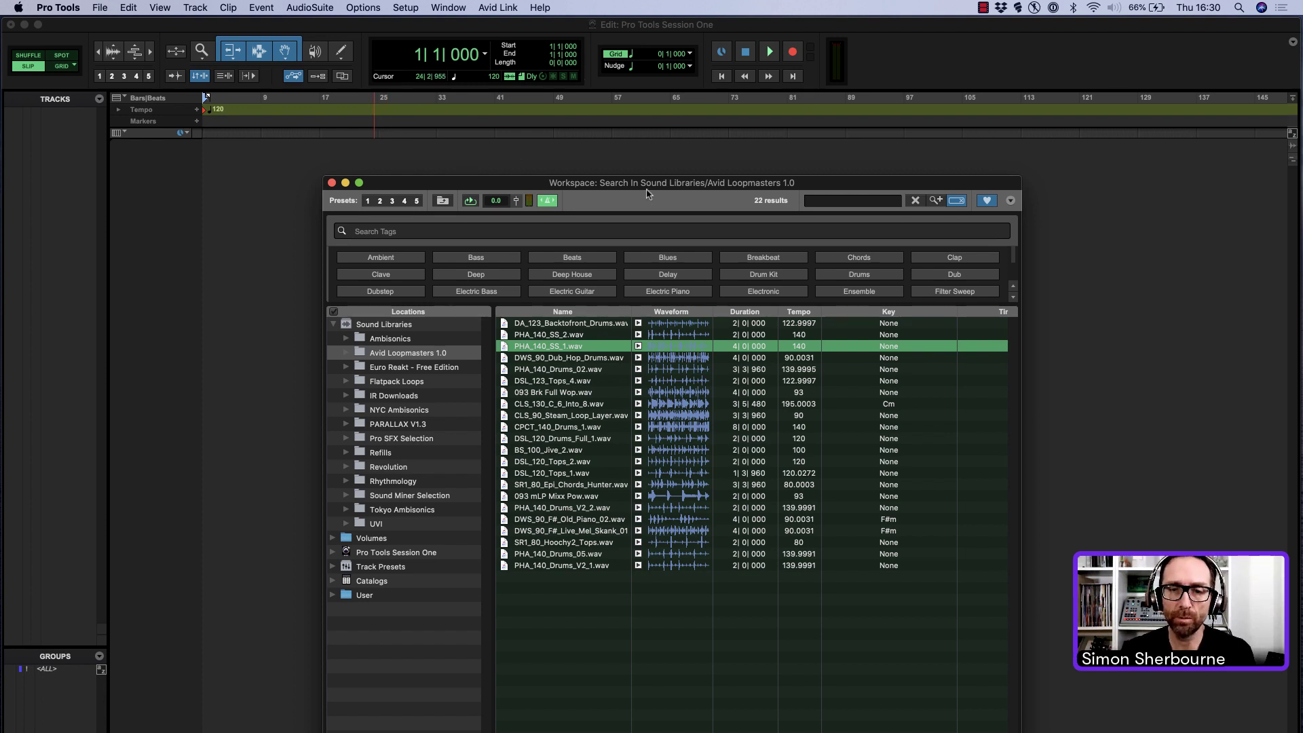
{"action": "left_click_drag", "start_coordinate": [649, 188], "coordinate": [763, 193]}
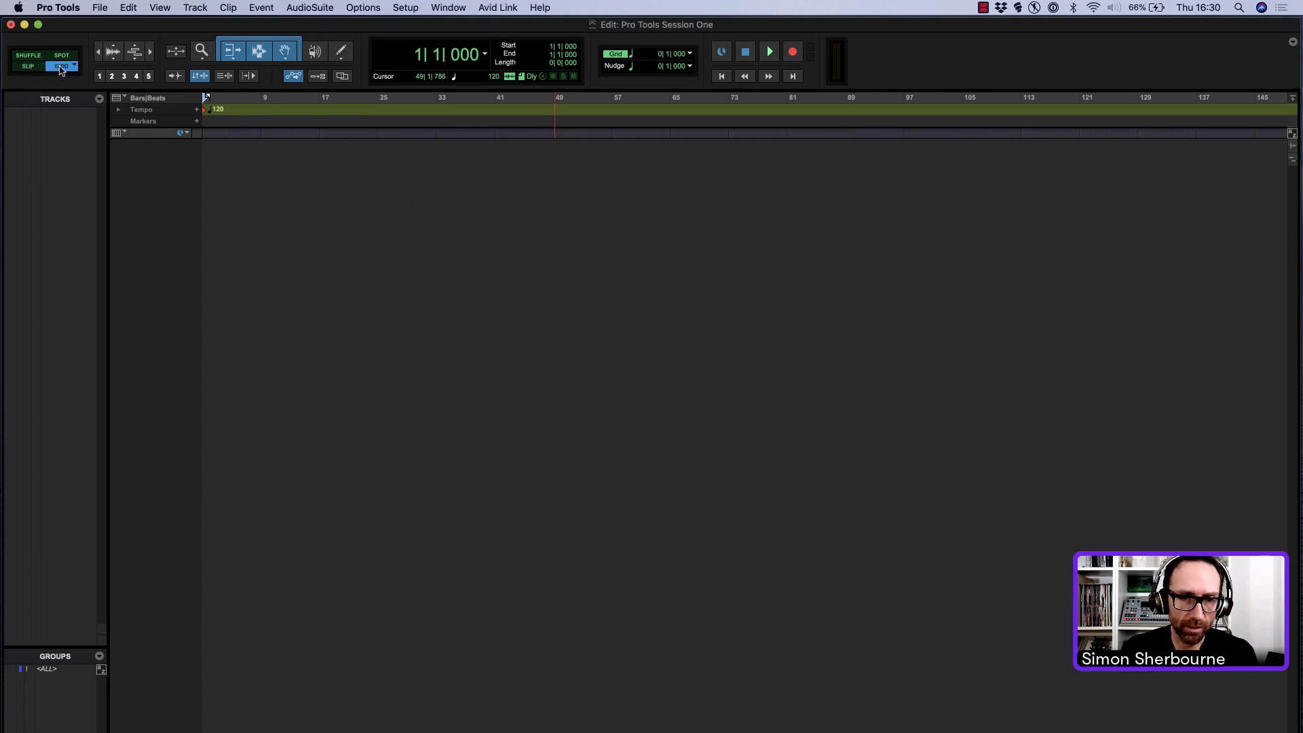
Step: Switch the Edit window to Grid mode and zoom the timeline in to about the first 18 bars
{"action": "left_click", "coordinate": [60, 68]}
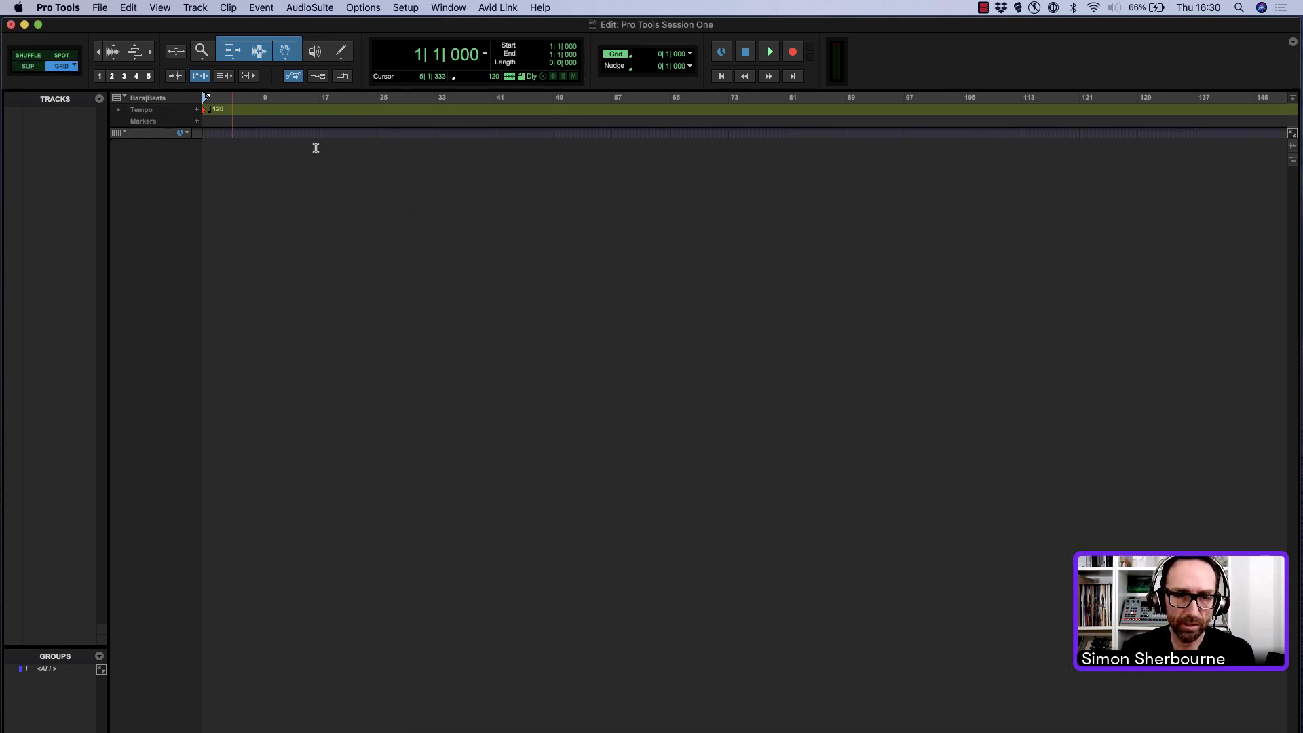
{"action": "left_click", "coordinate": [150, 52]}
{"action": "left_click_drag", "start_coordinate": [243, 63], "coordinate": [255, 65]}
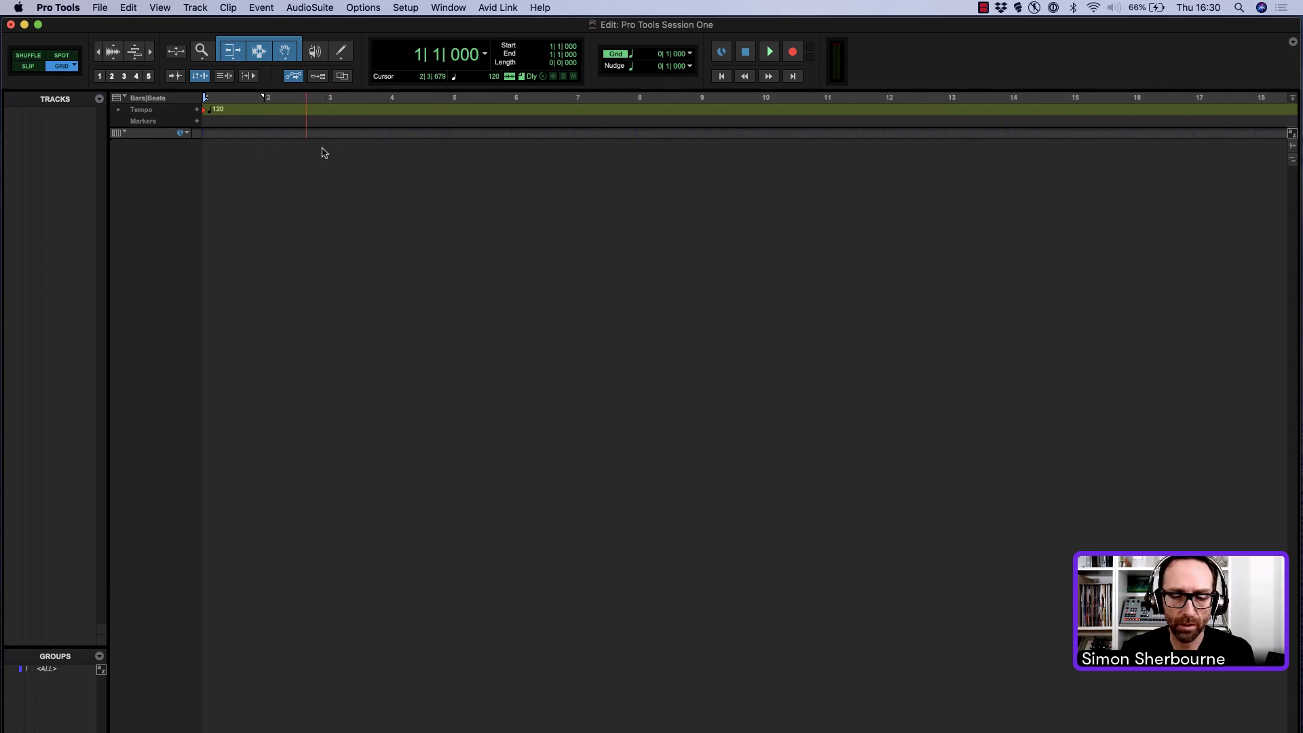
Step: Bring the sound browser back, move it clear of the track area and audition PHA_140_SS_2.wav and PHA_140_SS_1.wav
{"action": "key", "text": "alt+i"}
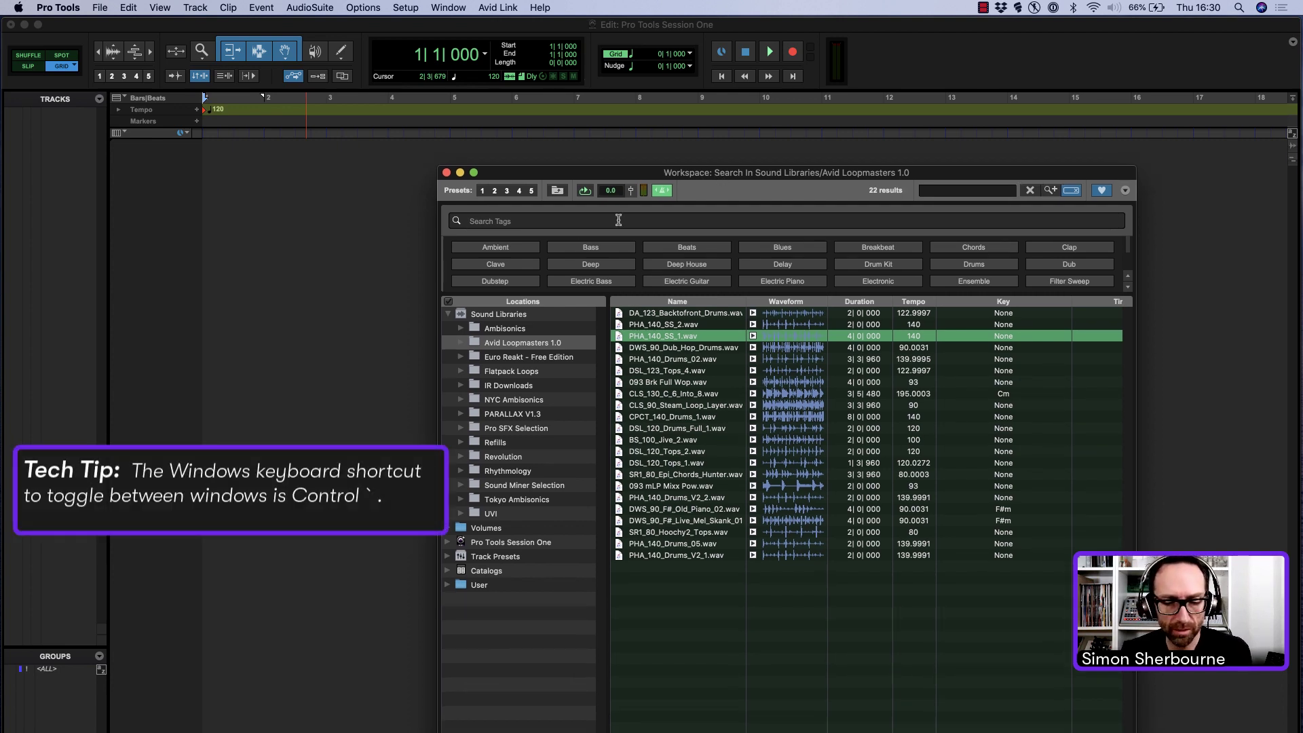
{"action": "left_click_drag", "start_coordinate": [736, 173], "coordinate": [811, 163]}
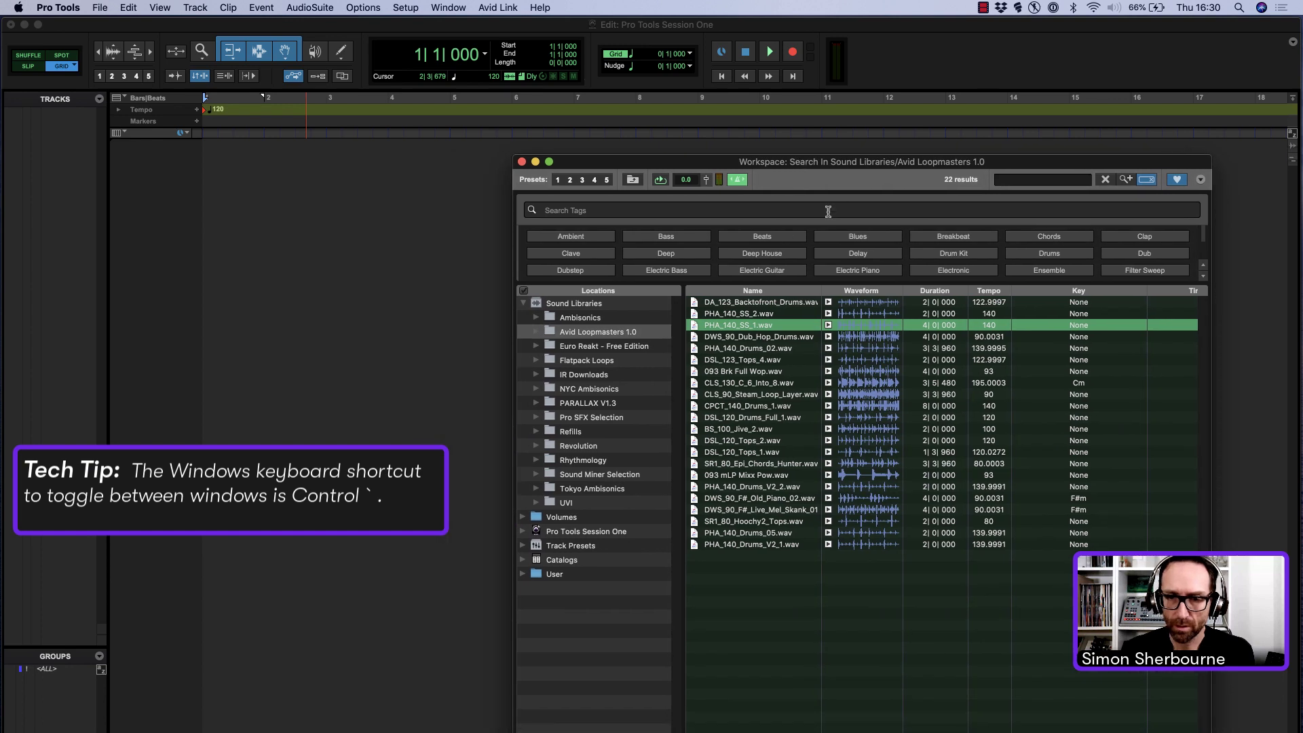
{"action": "left_click", "coordinate": [764, 315]}
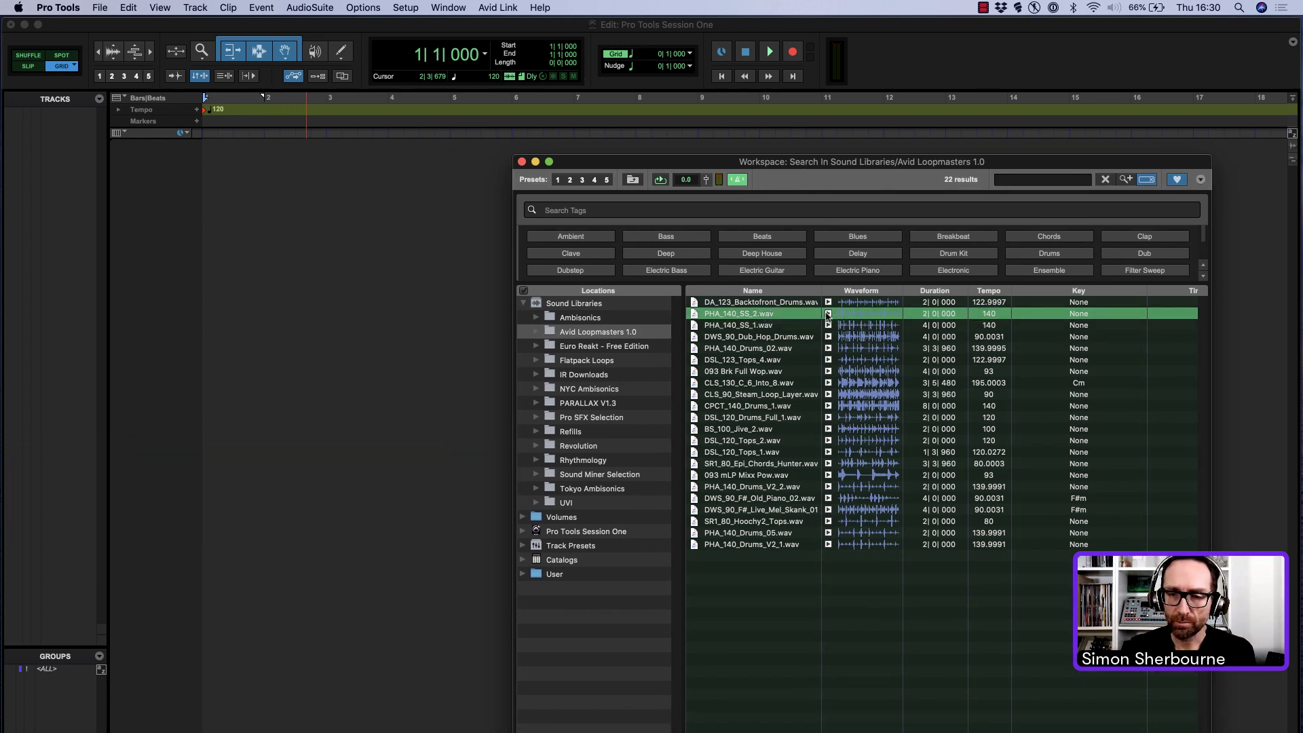
{"action": "left_click", "coordinate": [827, 314]}
{"action": "left_click", "coordinate": [829, 325]}
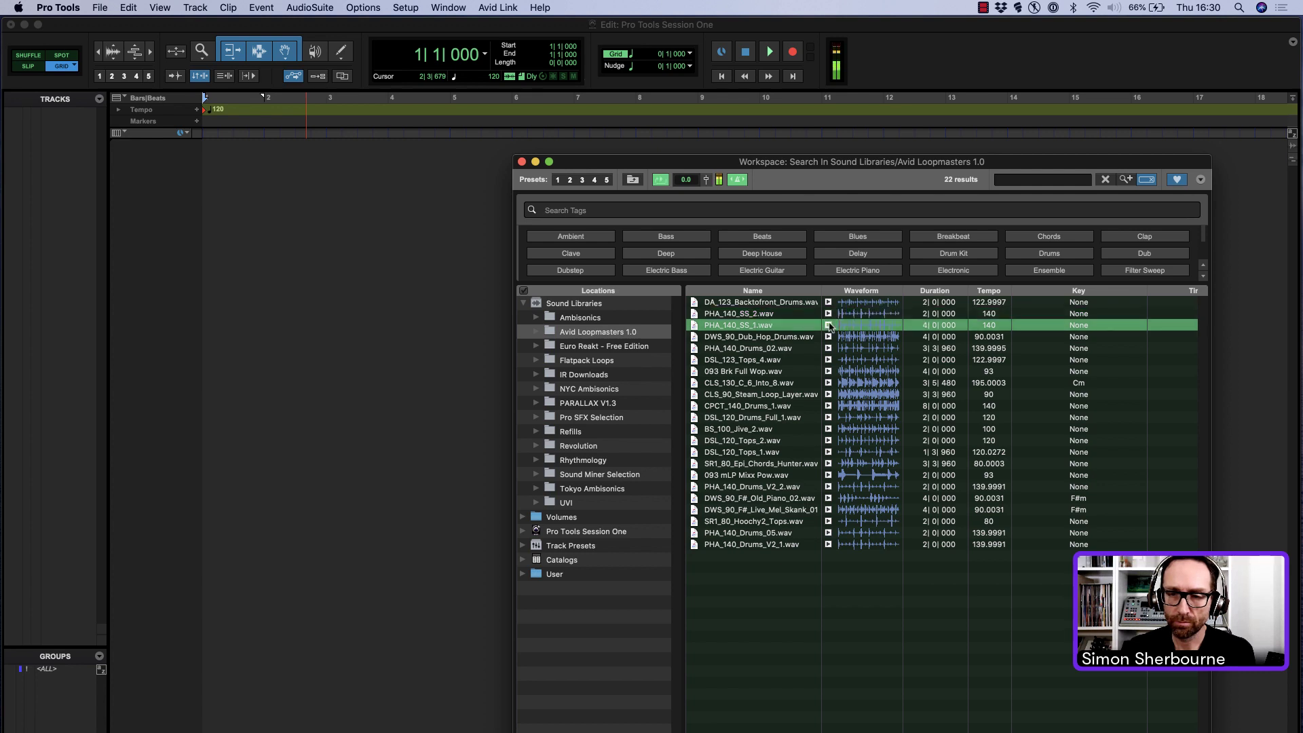
{"action": "left_click", "coordinate": [829, 326]}
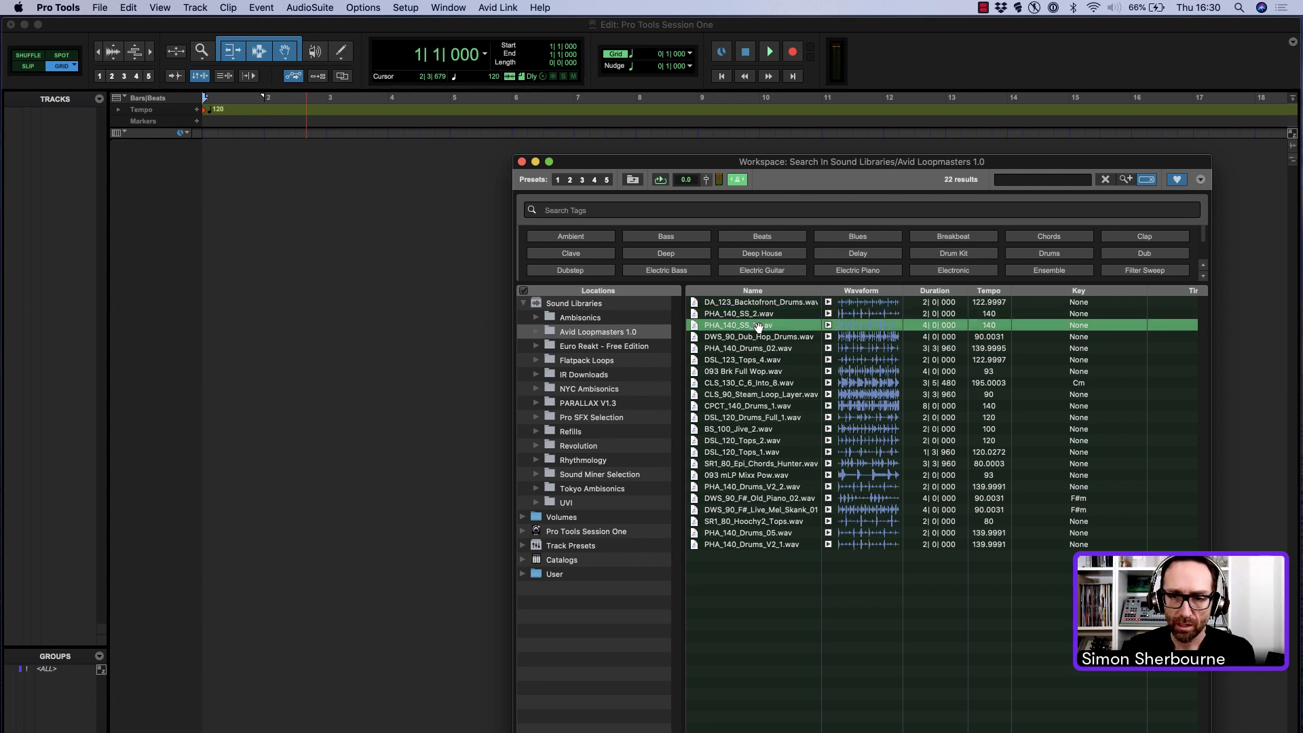
Step: Add PHA_140_SS_1.wav at the session start on a new track, importing its original tempo, and play the clip
{"action": "left_click_drag", "start_coordinate": [758, 327], "coordinate": [207, 163]}
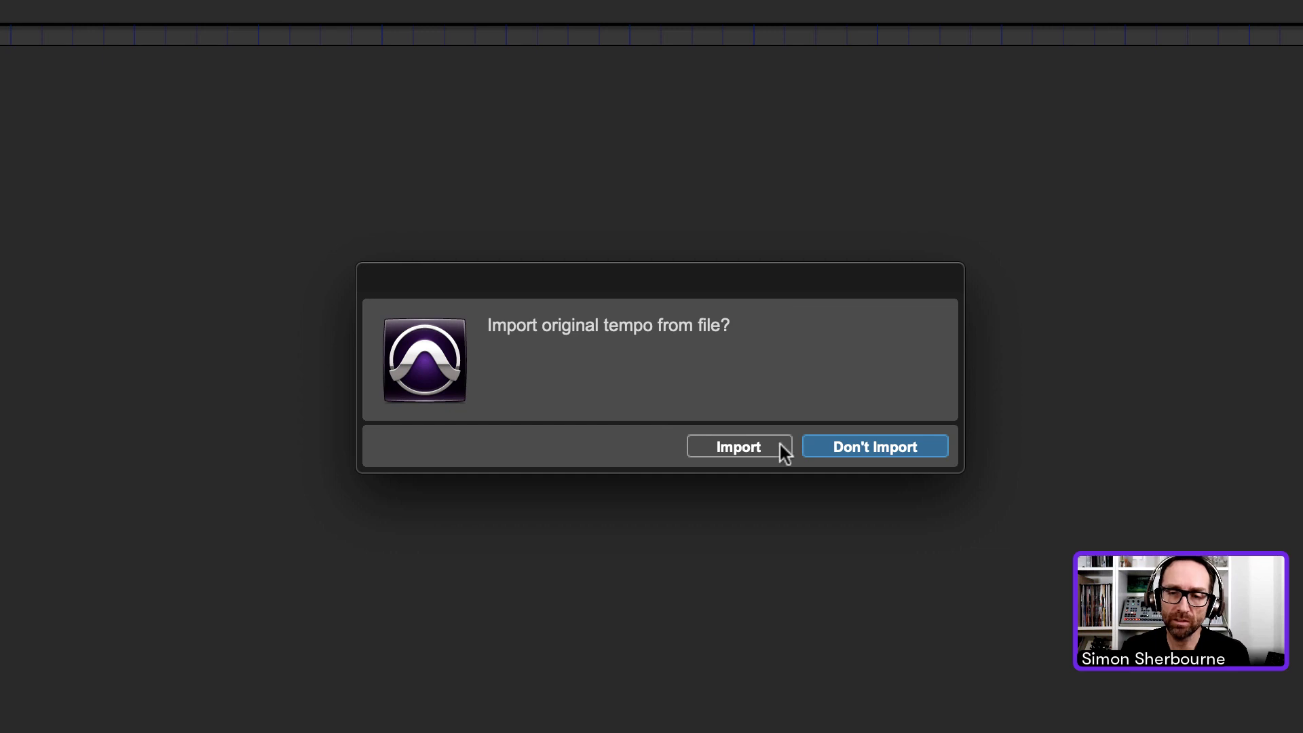
{"action": "left_click", "coordinate": [762, 446]}
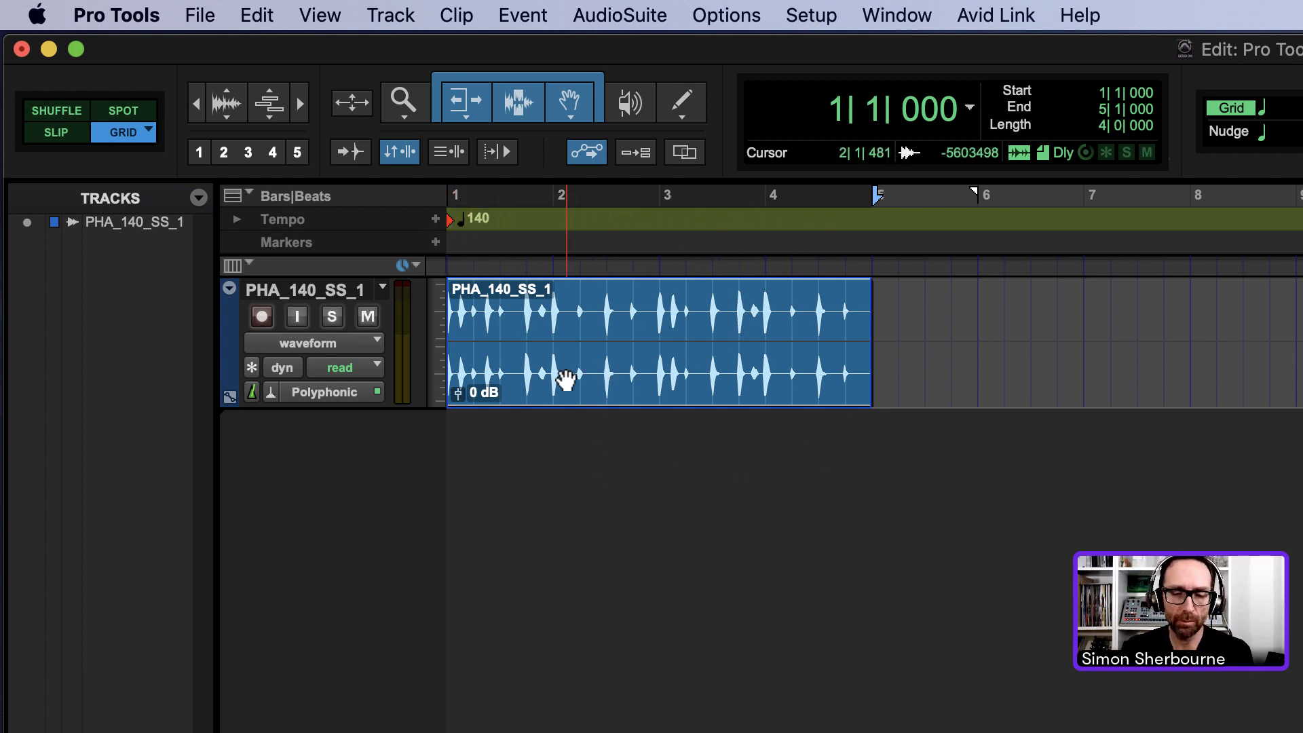
{"action": "key", "text": "space"}
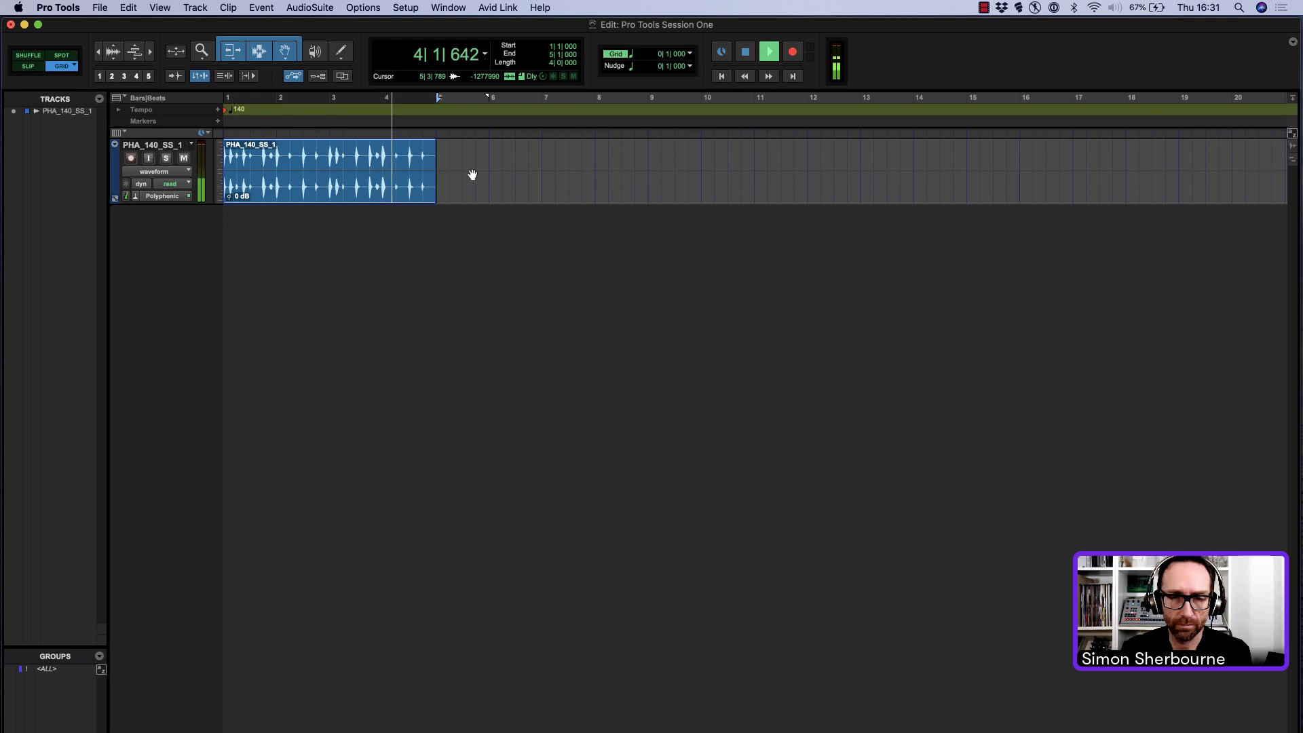
{"action": "key", "text": "space"}
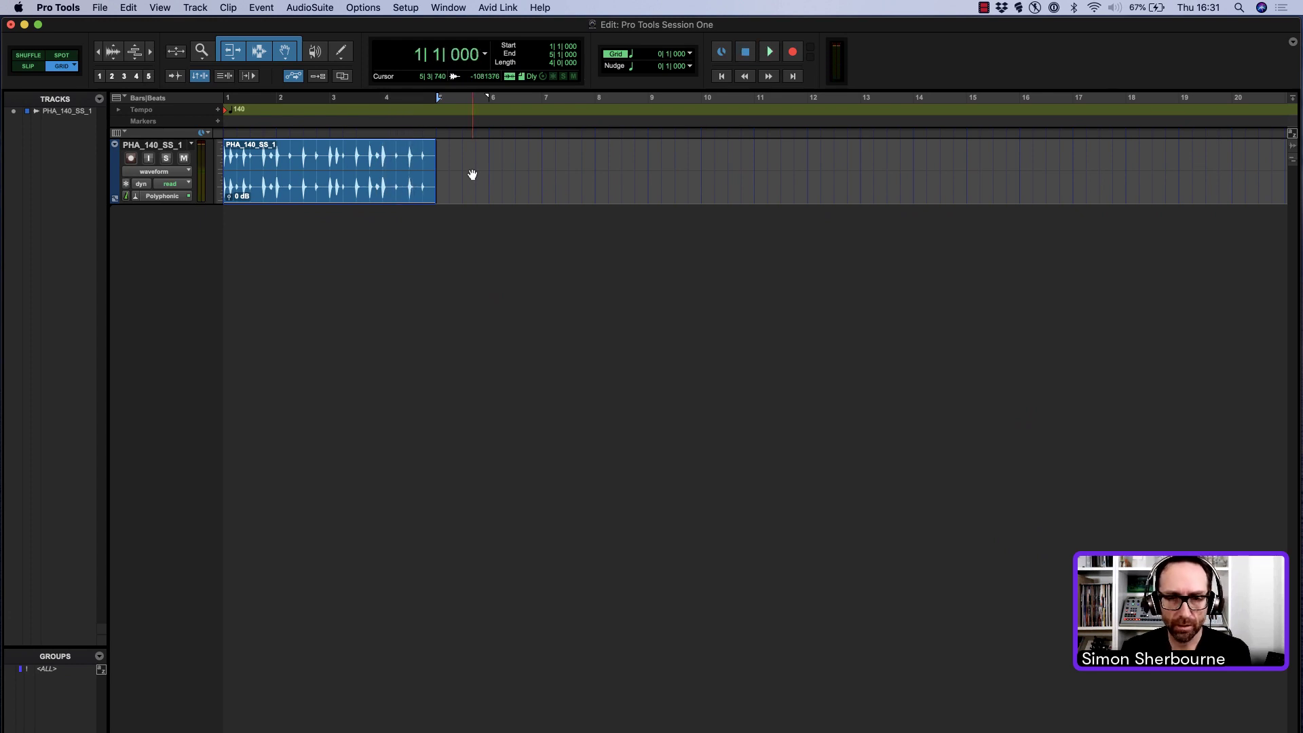
Step: Bring the sound browser back clear of the track, place PHA_140_SS_2.wav at bar 10 on the PHA_140_SS_1 track and close the browser
{"action": "key", "text": "alt+semicolon"}
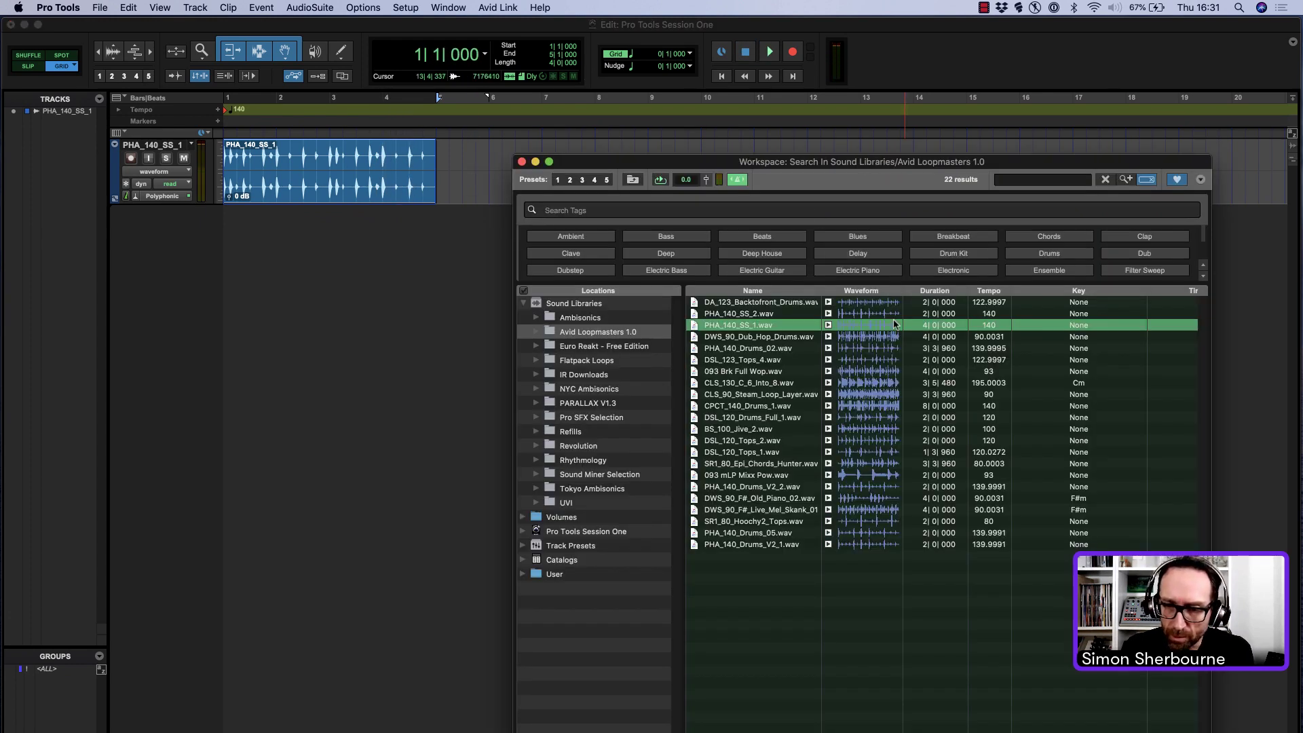
{"action": "left_click_drag", "start_coordinate": [785, 163], "coordinate": [783, 262]}
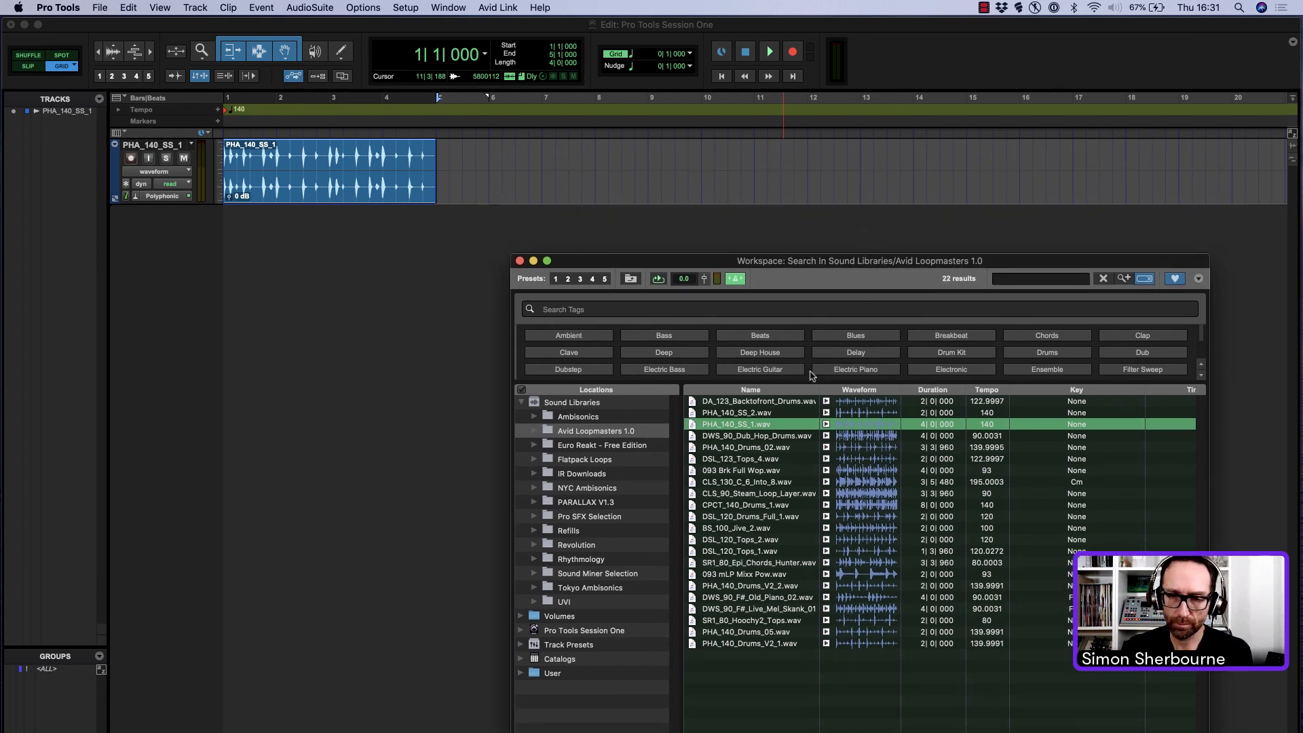
{"action": "left_click_drag", "start_coordinate": [774, 415], "coordinate": [703, 161]}
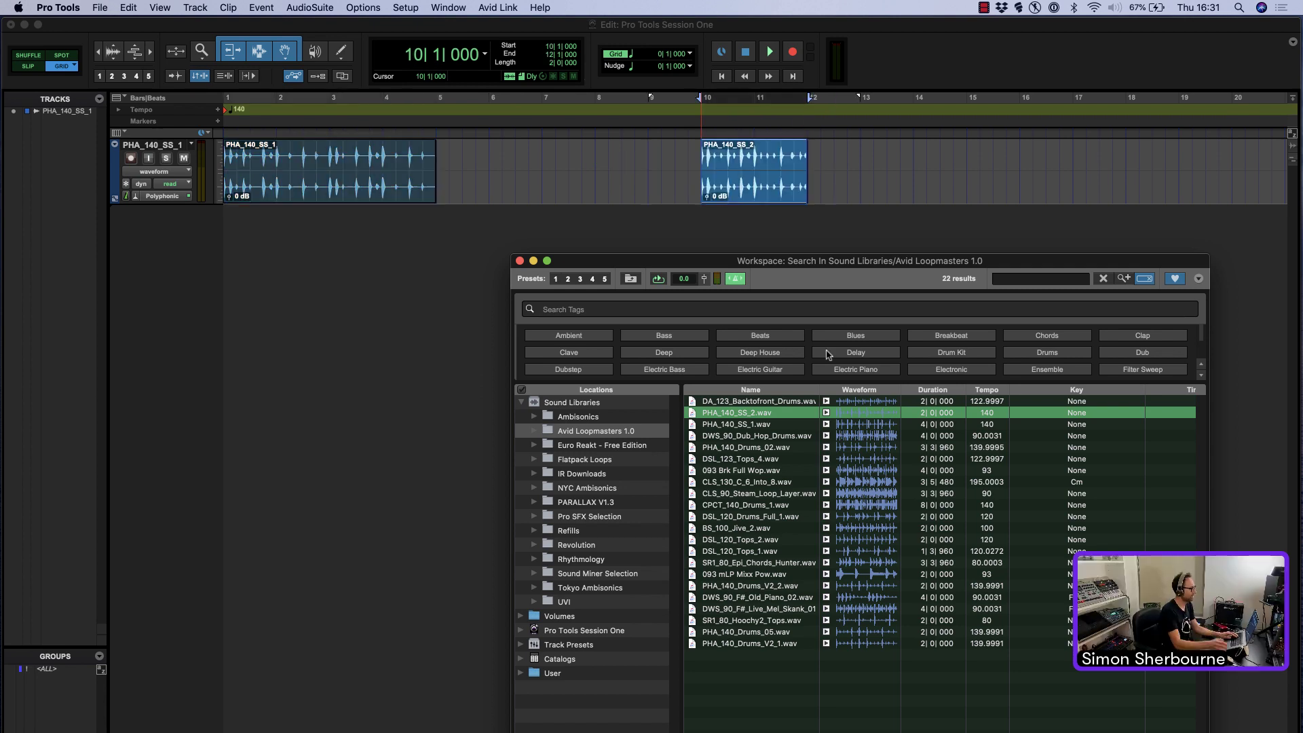
{"action": "left_click", "coordinate": [520, 260]}
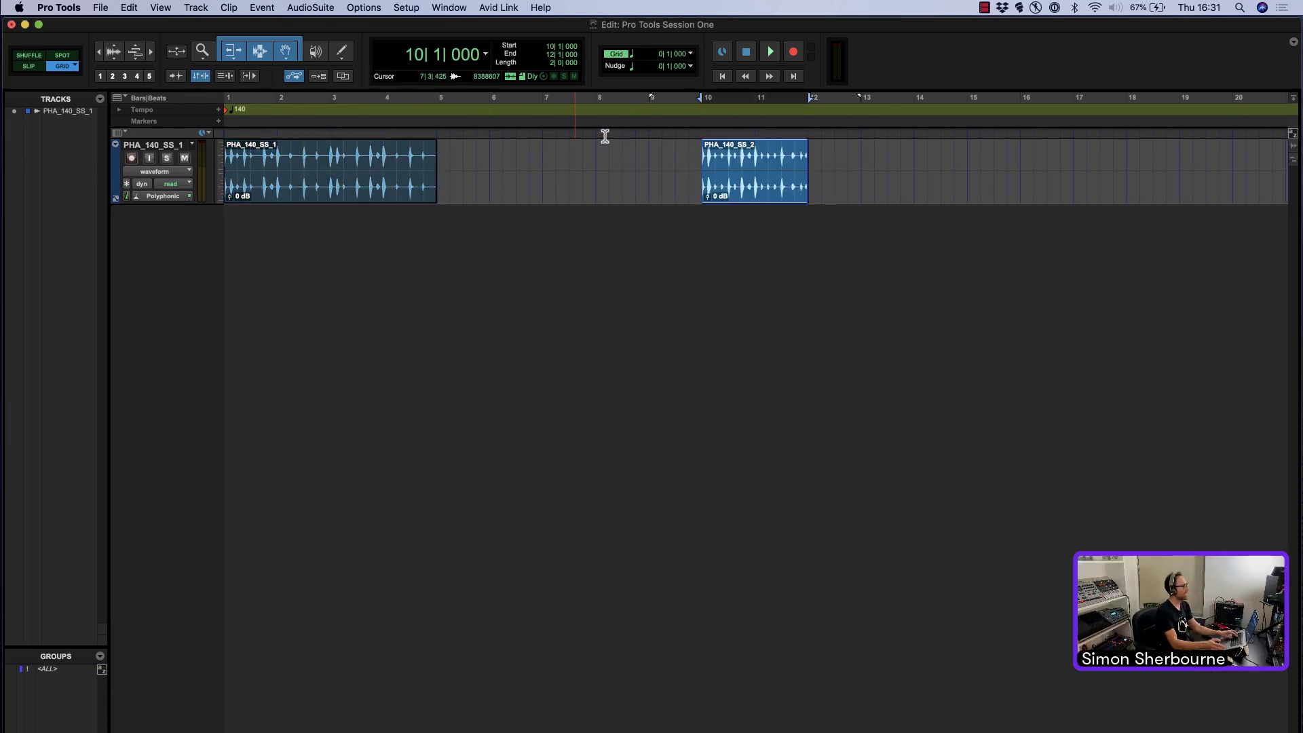
Step: Select the PHA_140_SS_1 clip and its track, view the track's channel in the Mix window and return to the Edit window
{"action": "left_click", "coordinate": [489, 166]}
{"action": "left_click_drag", "start_coordinate": [559, 200], "coordinate": [427, 195]}
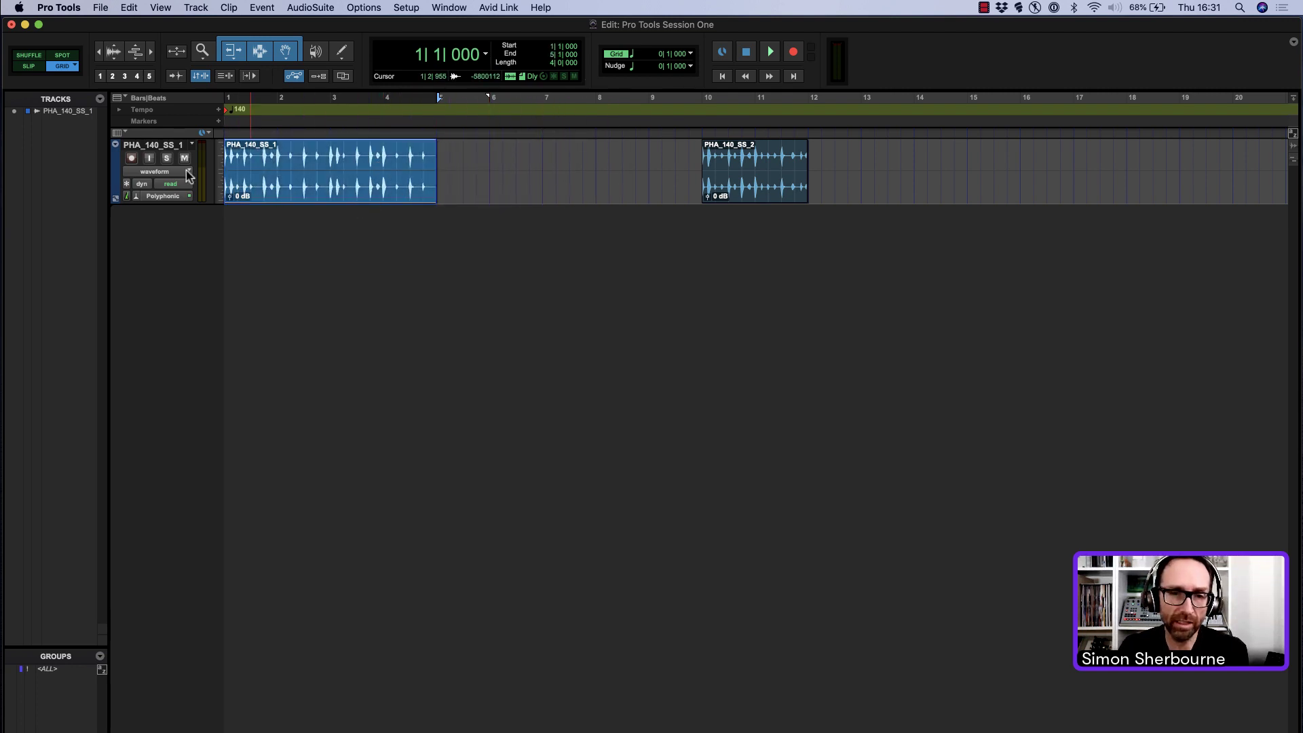
{"action": "left_click", "coordinate": [160, 147]}
{"action": "key", "text": "super+equal"}
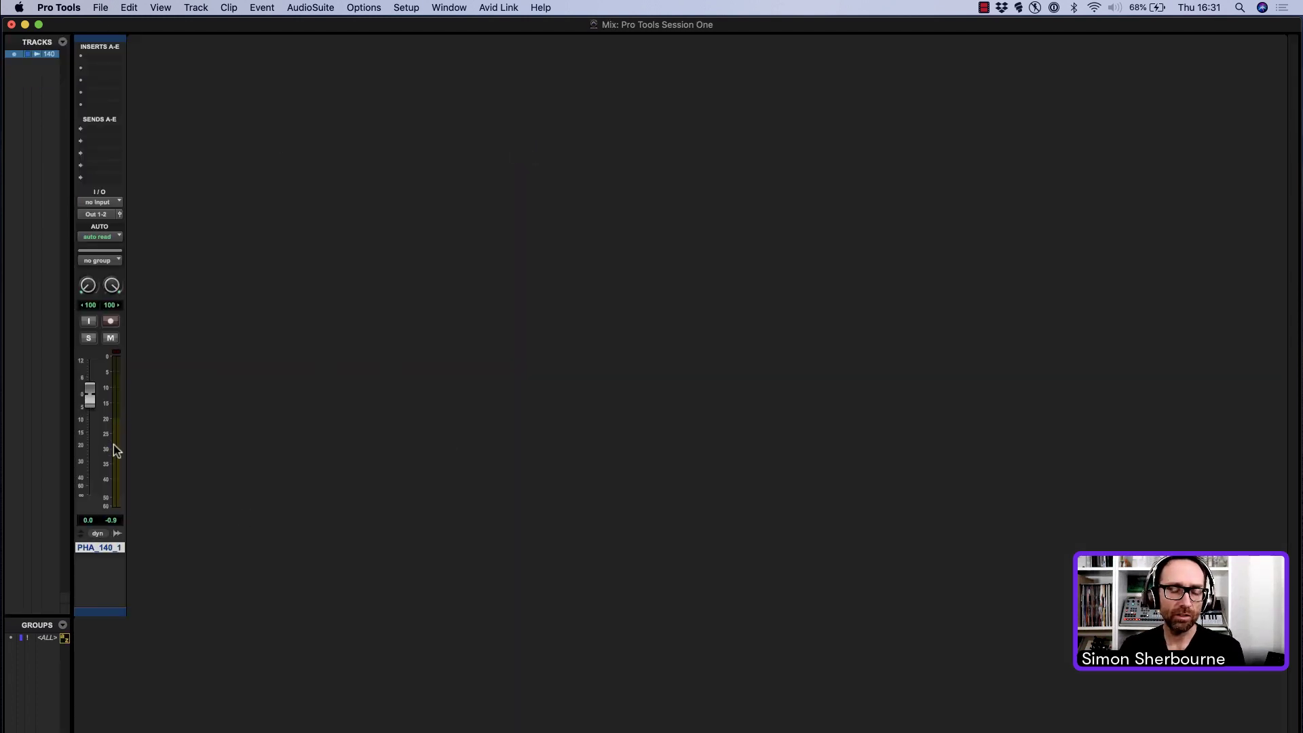
{"action": "key", "text": "super+equal"}
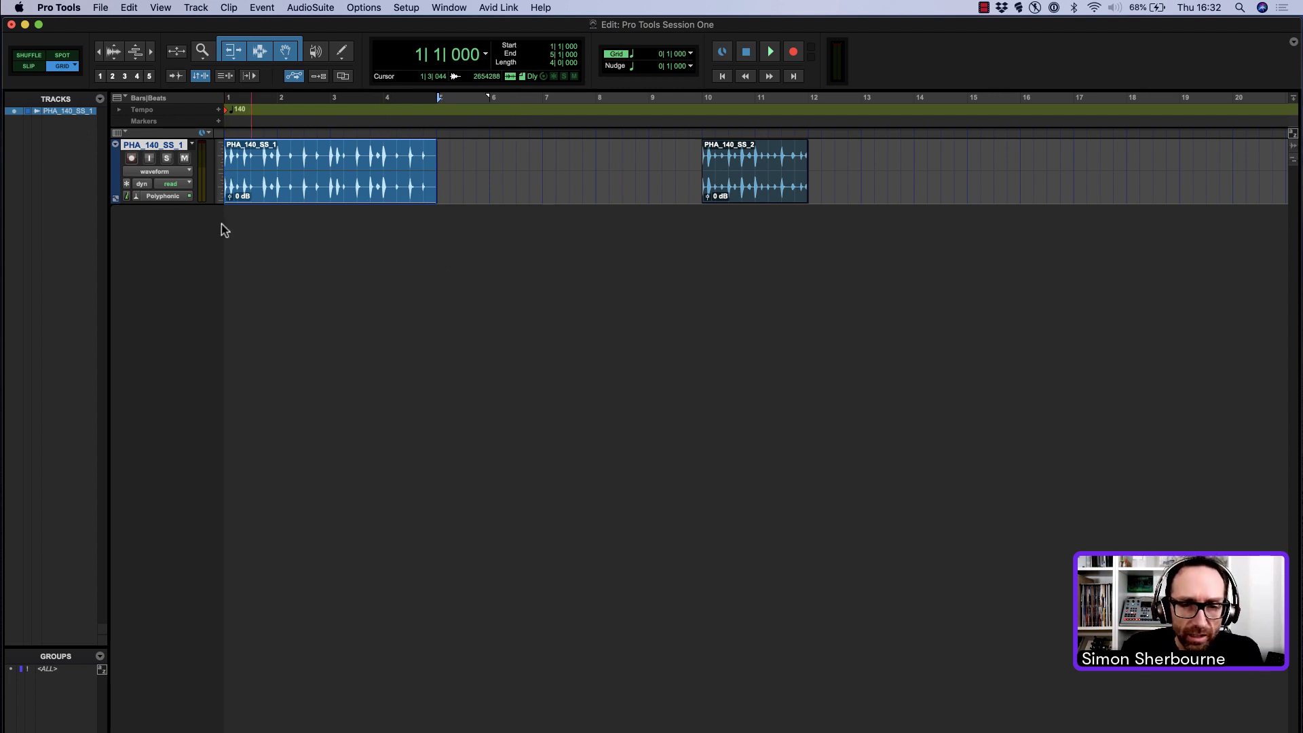
Step: Move the PHA_140_SS_1 clip along the grid to 3|2|000 and place the edit cursor at 2|4|000
{"action": "left_click_drag", "start_coordinate": [319, 186], "coordinate": [447, 182]}
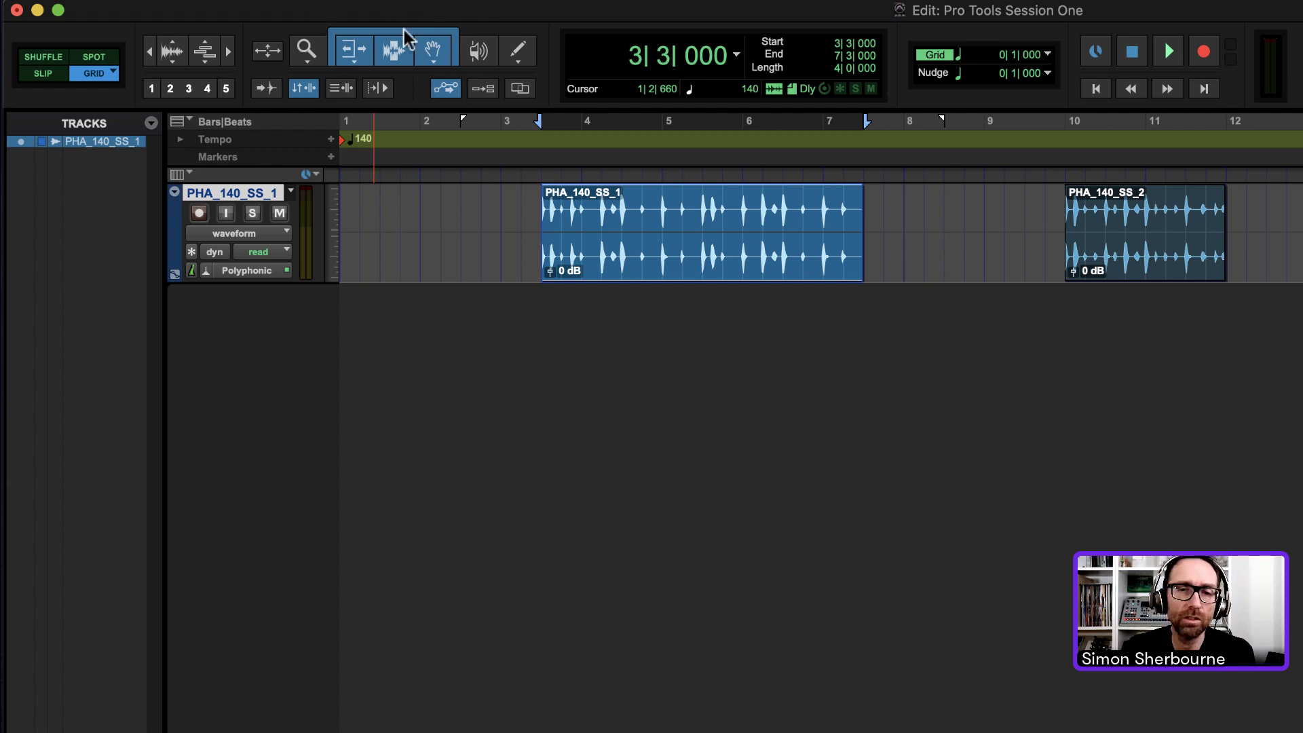
{"action": "left_click_drag", "start_coordinate": [703, 256], "coordinate": [678, 262]}
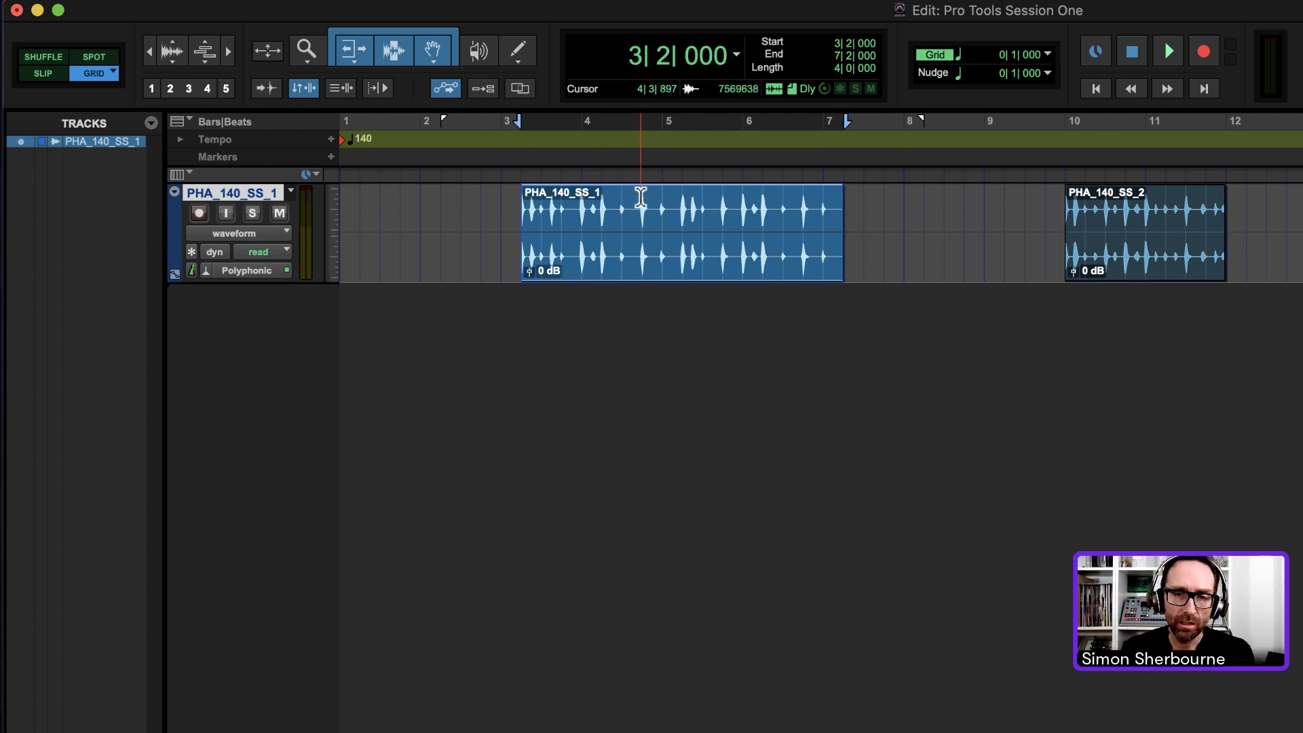
{"action": "left_click_drag", "start_coordinate": [641, 195], "coordinate": [475, 198]}
{"action": "left_click", "coordinate": [475, 198]}
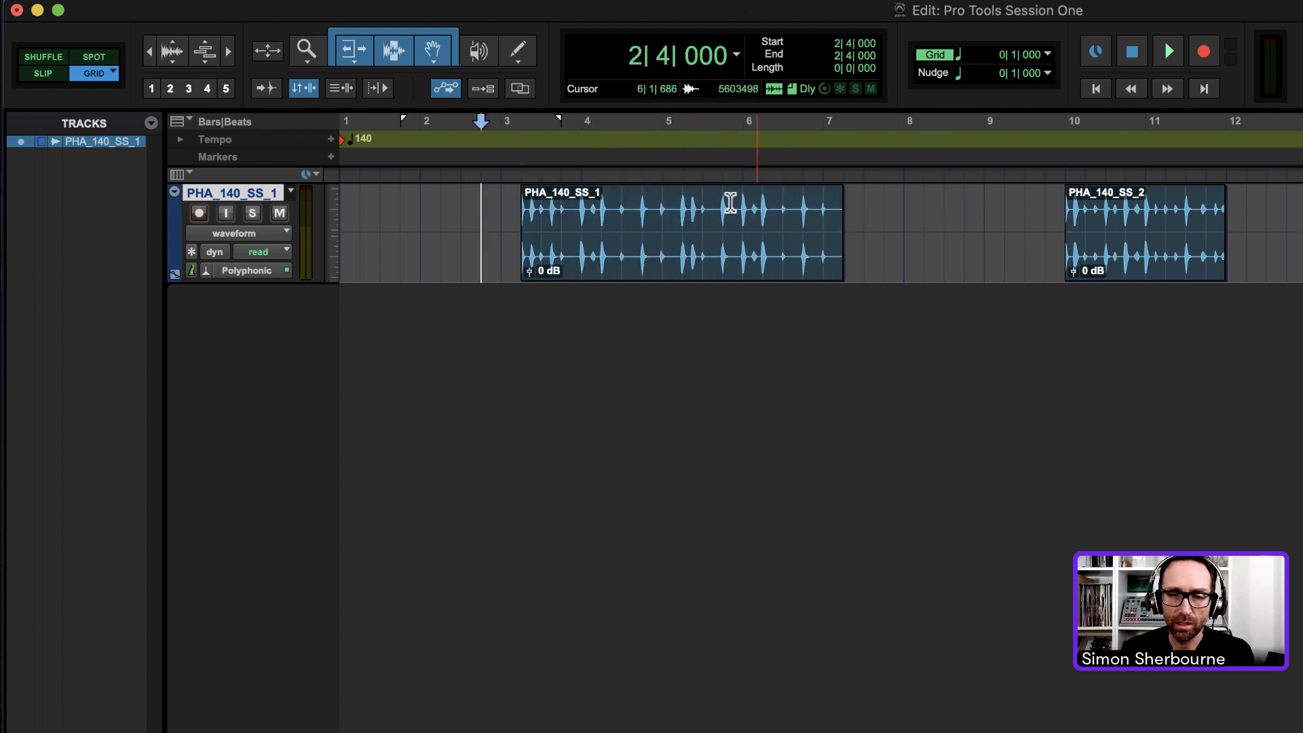
{"action": "mouse_move", "coordinate": [839, 218]}
{"action": "left_mouse_down"}
{"action": "mouse_move", "coordinate": [639, 230]}
{"action": "mouse_move", "coordinate": [847, 231]}
{"action": "mouse_move", "coordinate": [835, 195]}
{"action": "mouse_move", "coordinate": [742, 203]}
{"action": "mouse_move", "coordinate": [843, 218]}
{"action": "left_mouse_up"}
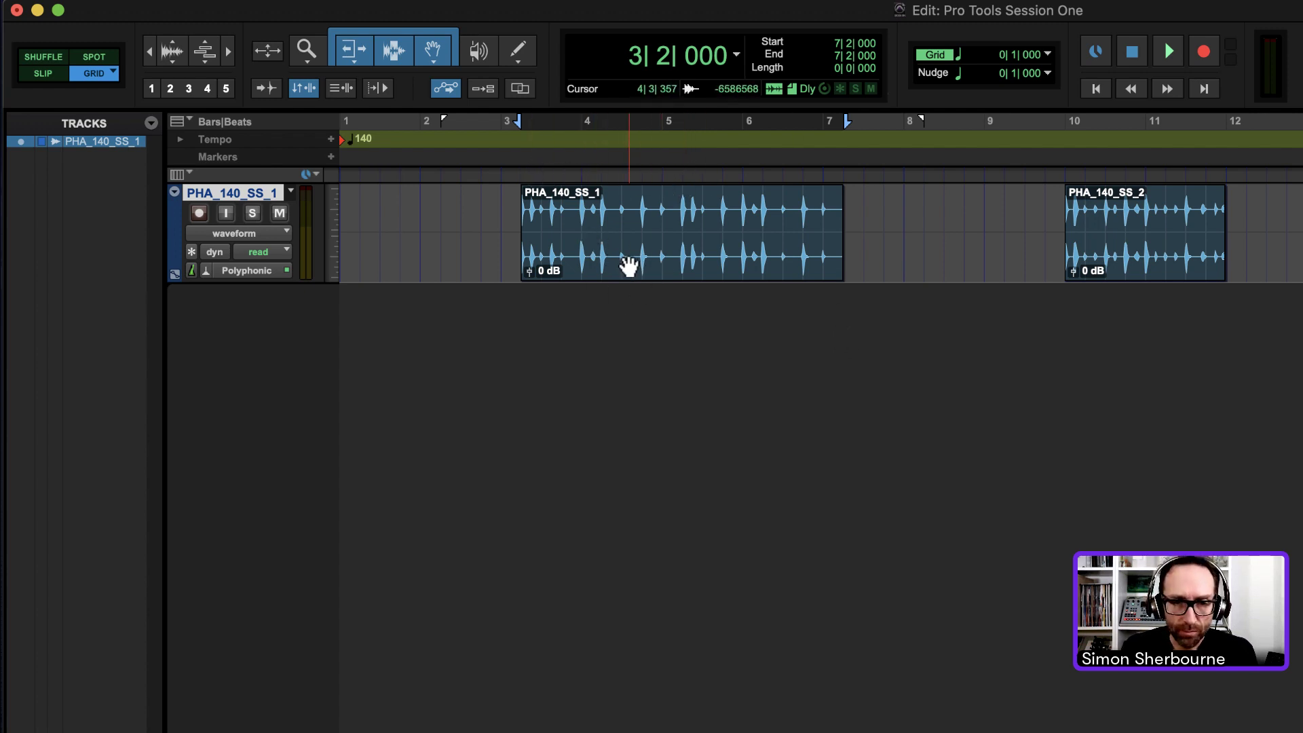
Step: Move the PHA_140_SS_1 clip to 3|3|000, select 3|1|000 to 4|1|000 and view the grid value choices
{"action": "left_click_drag", "start_coordinate": [642, 262], "coordinate": [640, 233]}
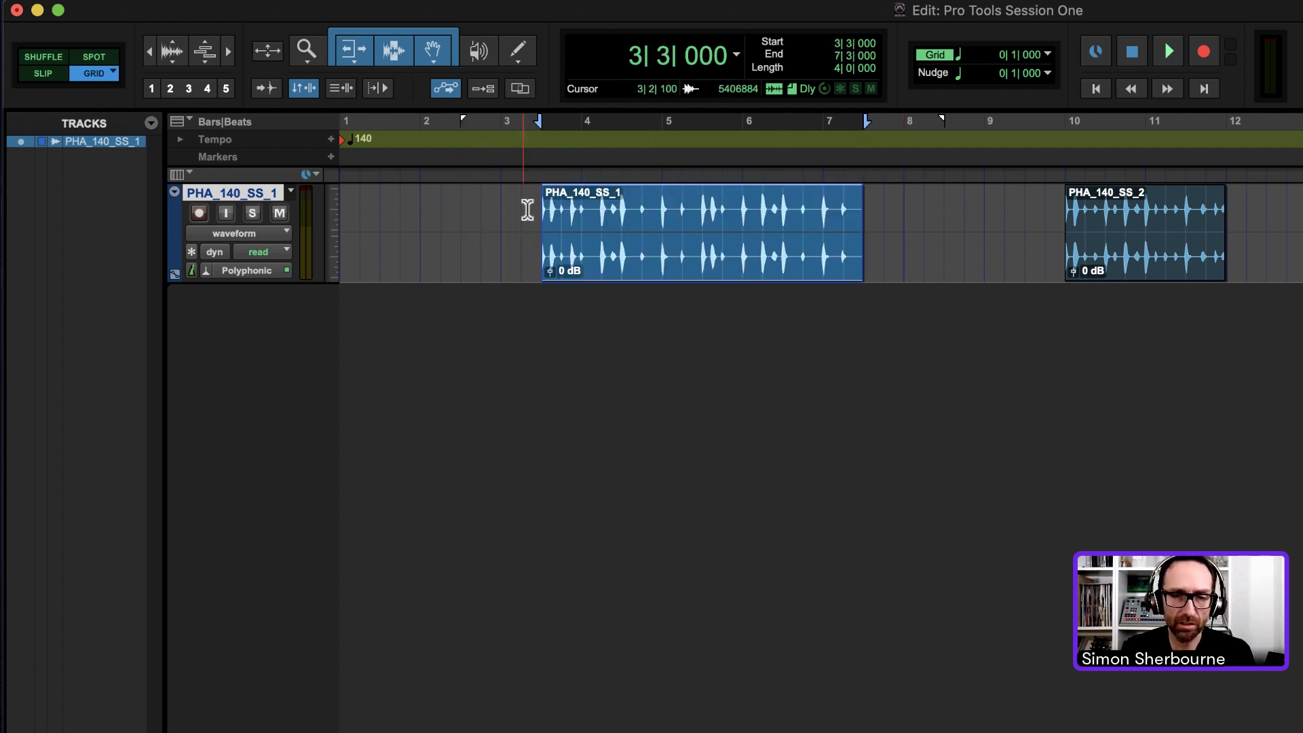
{"action": "left_click_drag", "start_coordinate": [500, 206], "coordinate": [582, 224]}
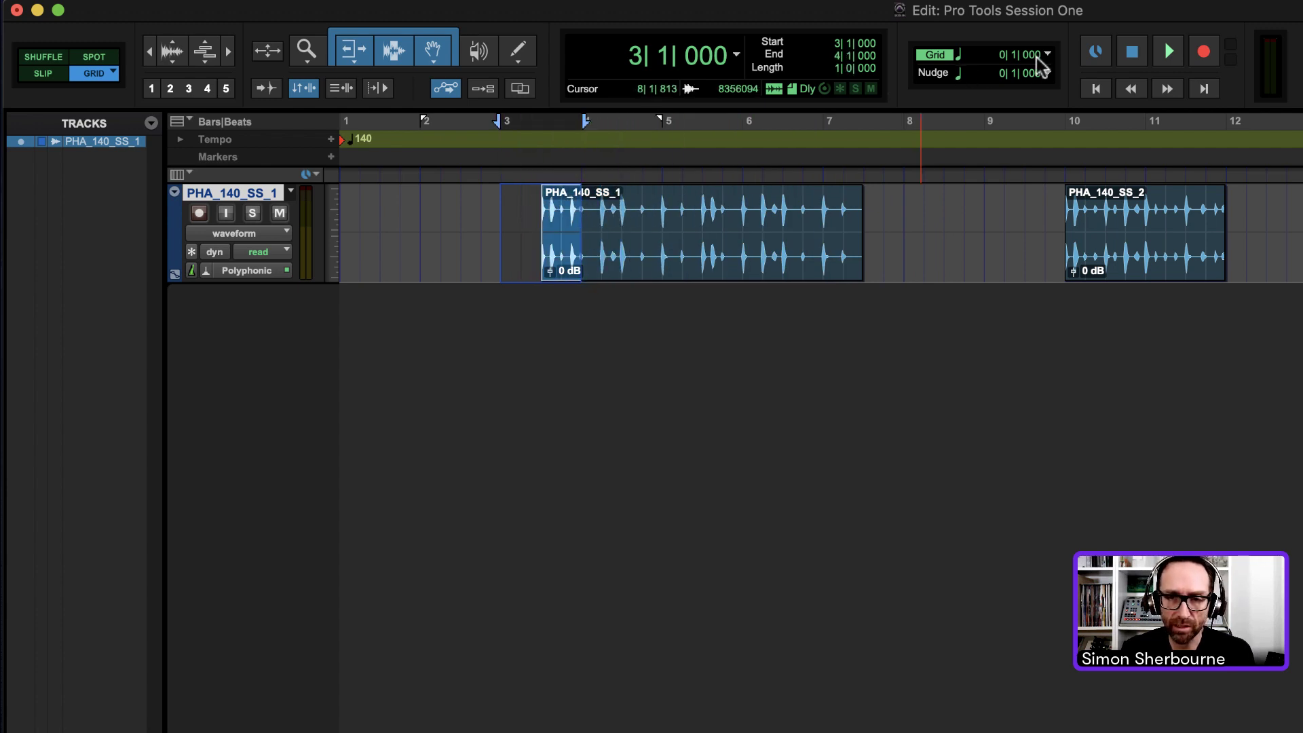
{"action": "left_click", "coordinate": [1048, 57]}
{"action": "left_click", "coordinate": [1130, 61]}
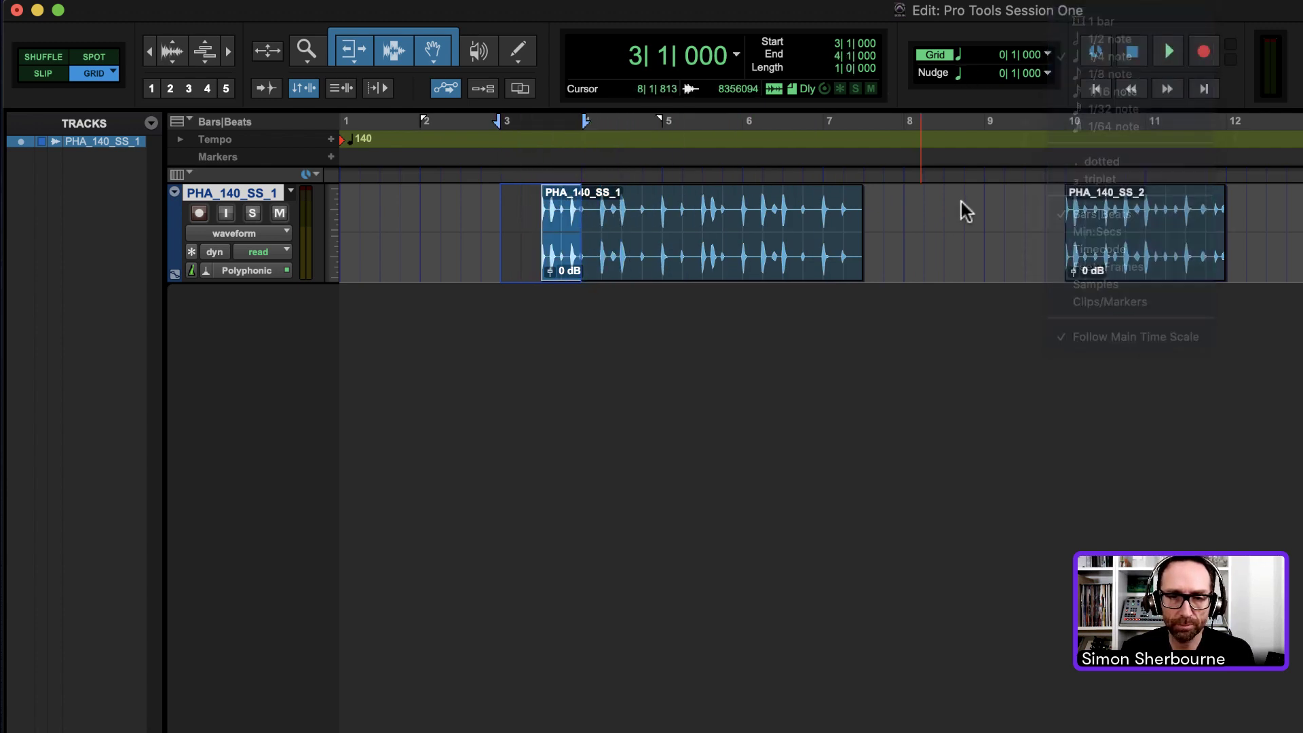
Step: Switch to Slip mode and shift the PHA_140_SS_1 clip freely off the grid to 3|2|955
{"action": "left_click", "coordinate": [644, 273]}
{"action": "mouse_move", "coordinate": [687, 266]}
{"action": "left_mouse_down"}
{"action": "mouse_move", "coordinate": [578, 258]}
{"action": "mouse_move", "coordinate": [779, 256]}
{"action": "mouse_move", "coordinate": [584, 263]}
{"action": "mouse_move", "coordinate": [751, 271]}
{"action": "mouse_move", "coordinate": [694, 270]}
{"action": "left_mouse_up"}
{"action": "left_click", "coordinate": [43, 73]}
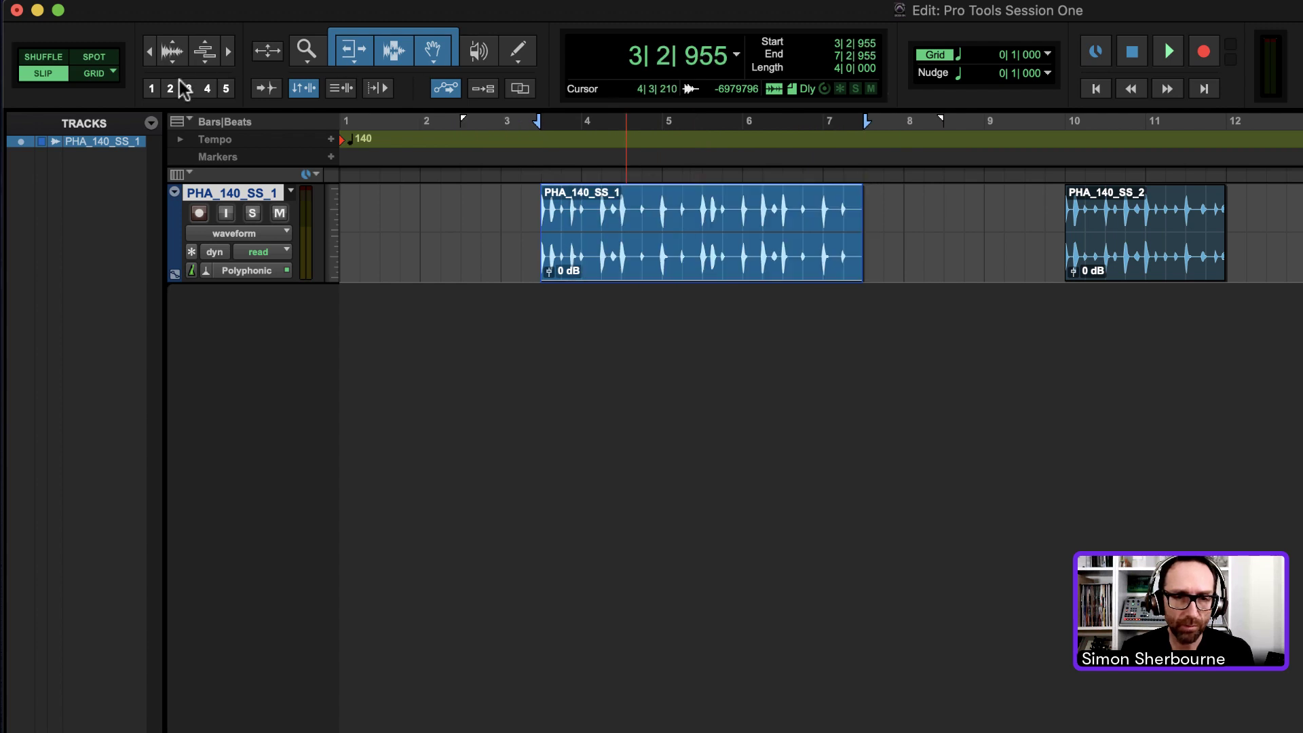
Step: Return to Grid mode and move the PHA_140_SS_1 clip so it starts at 3|1|000
{"action": "left_click", "coordinate": [94, 74]}
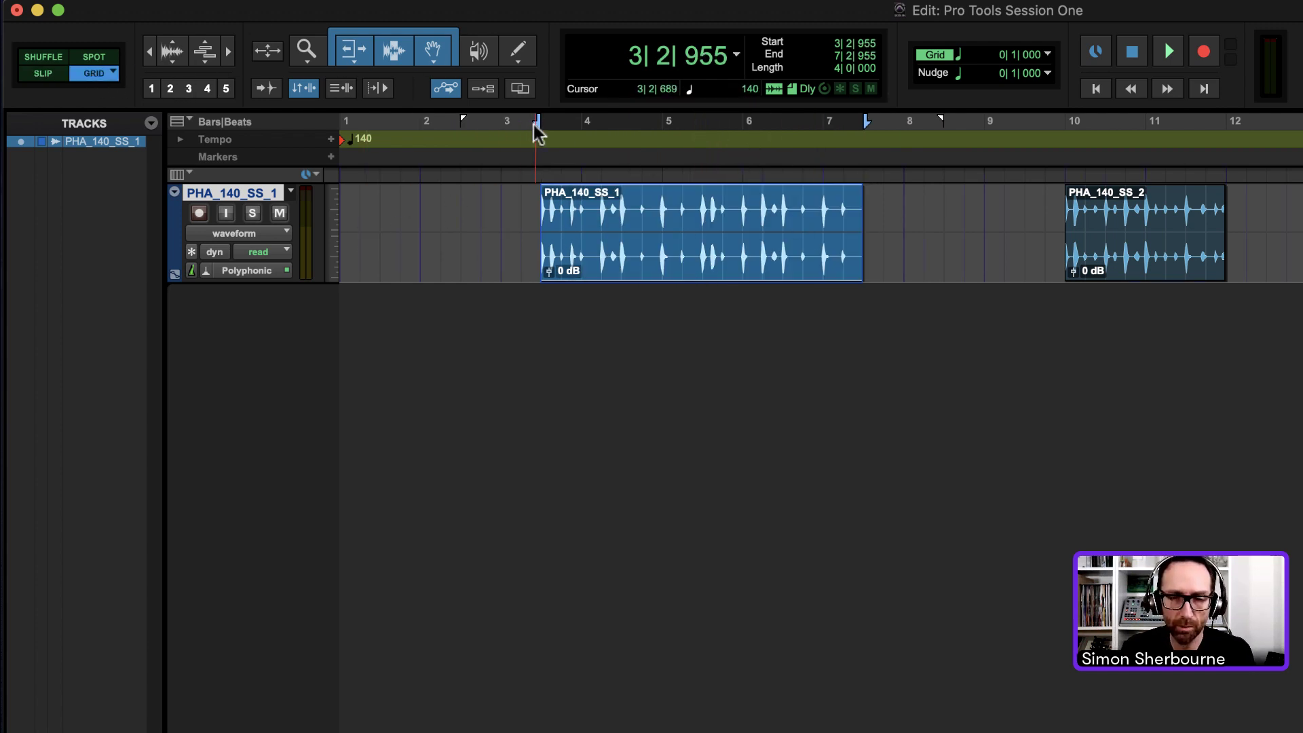
{"action": "left_click_drag", "start_coordinate": [709, 273], "coordinate": [590, 262]}
{"action": "left_click", "coordinate": [41, 74]}
{"action": "left_click", "coordinate": [99, 73]}
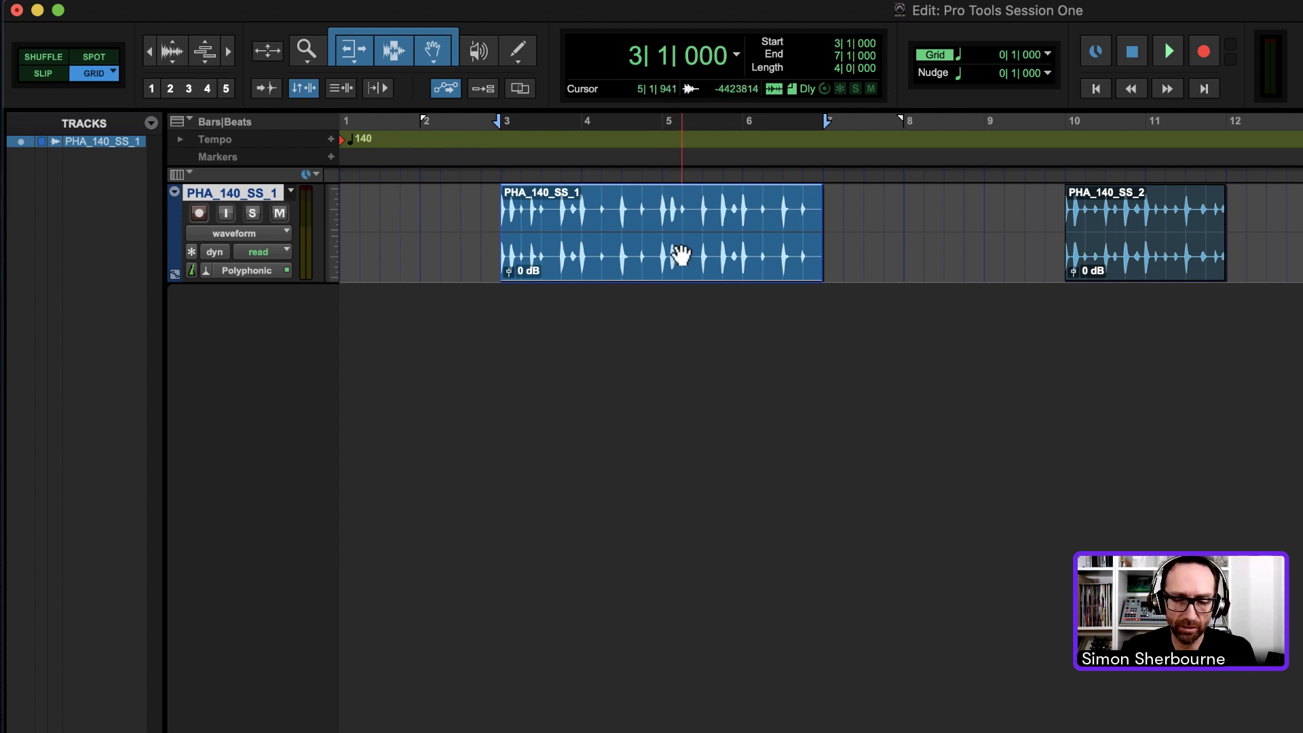
{"action": "mouse_move", "coordinate": [669, 256]}
{"action": "left_mouse_down"}
{"action": "mouse_move", "coordinate": [835, 261]}
{"action": "mouse_move", "coordinate": [666, 256]}
{"action": "mouse_move", "coordinate": [675, 272]}
{"action": "left_mouse_up"}
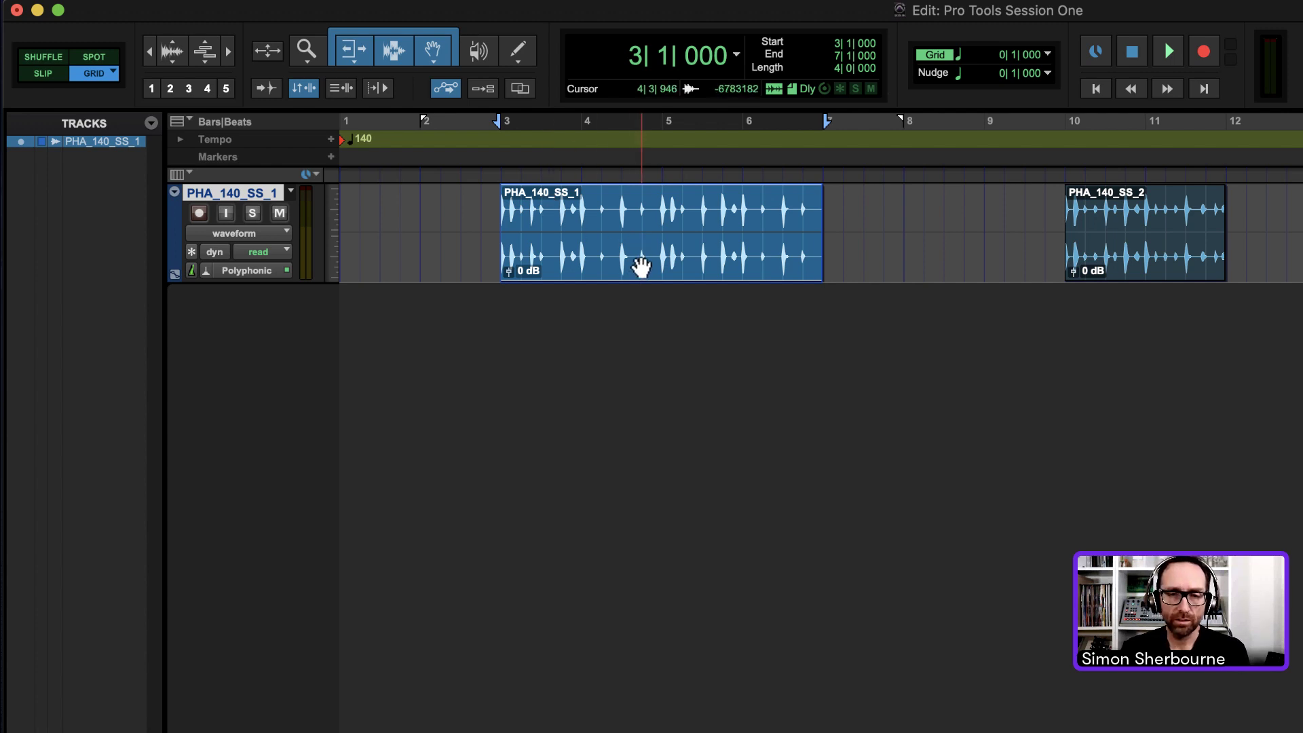
{"action": "mouse_move", "coordinate": [640, 265]}
{"action": "left_mouse_down"}
{"action": "mouse_move", "coordinate": [787, 258]}
{"action": "mouse_move", "coordinate": [625, 259]}
{"action": "mouse_move", "coordinate": [656, 265]}
{"action": "mouse_move", "coordinate": [643, 265]}
{"action": "mouse_move", "coordinate": [648, 274]}
{"action": "left_mouse_up"}
Step: Play the PHA_140_SS_1 clip, the PHA_140_SS_2 clip and the empty track area from 14|1|000
{"action": "key", "text": "space"}
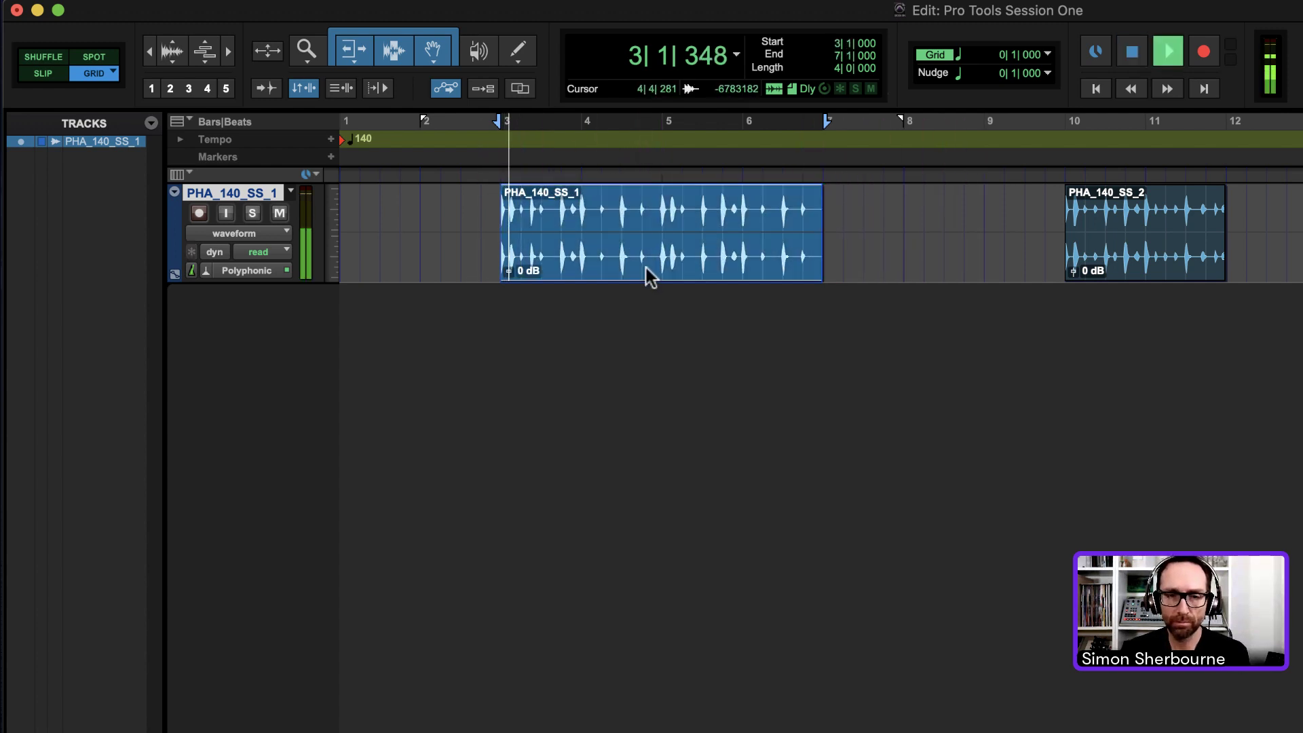
{"action": "key", "text": "space"}
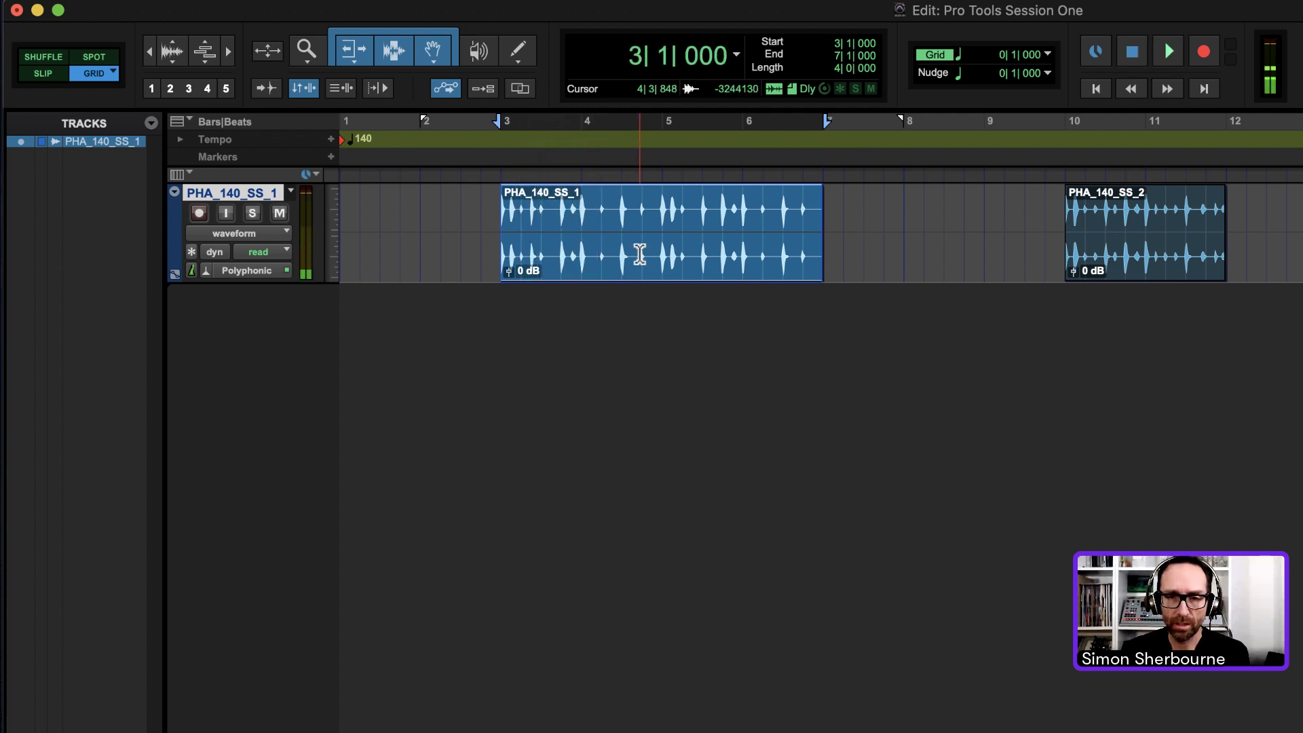
{"action": "left_click", "coordinate": [1123, 248]}
{"action": "key", "text": "space"}
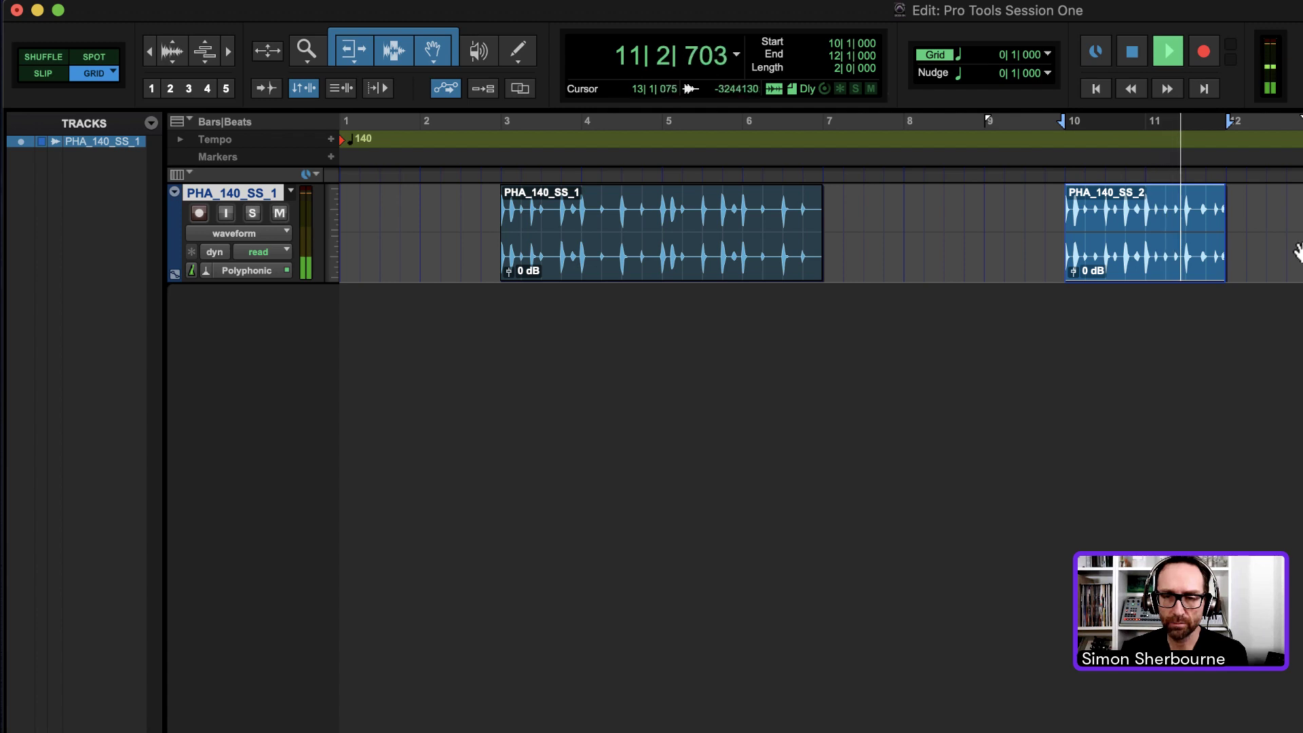
{"action": "key", "text": "space"}
{"action": "left_click", "coordinate": [1163, 175]}
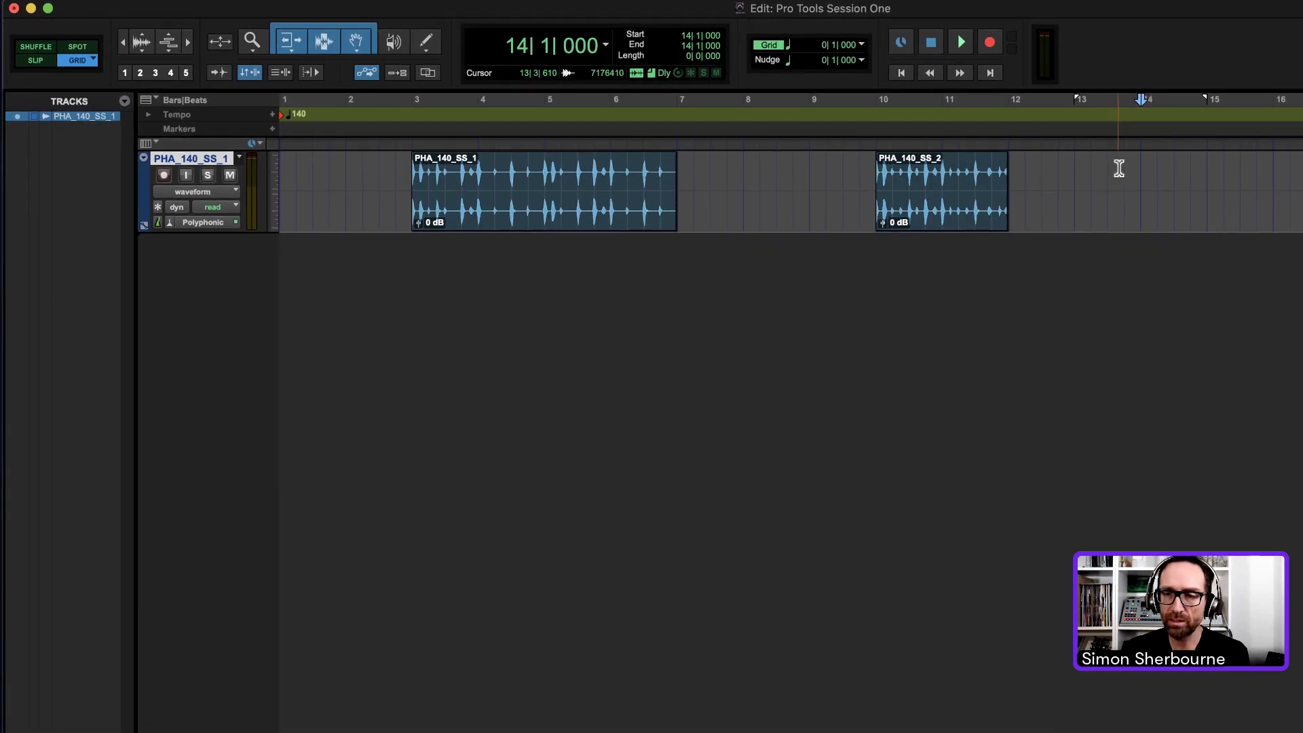
{"action": "key", "text": "space"}
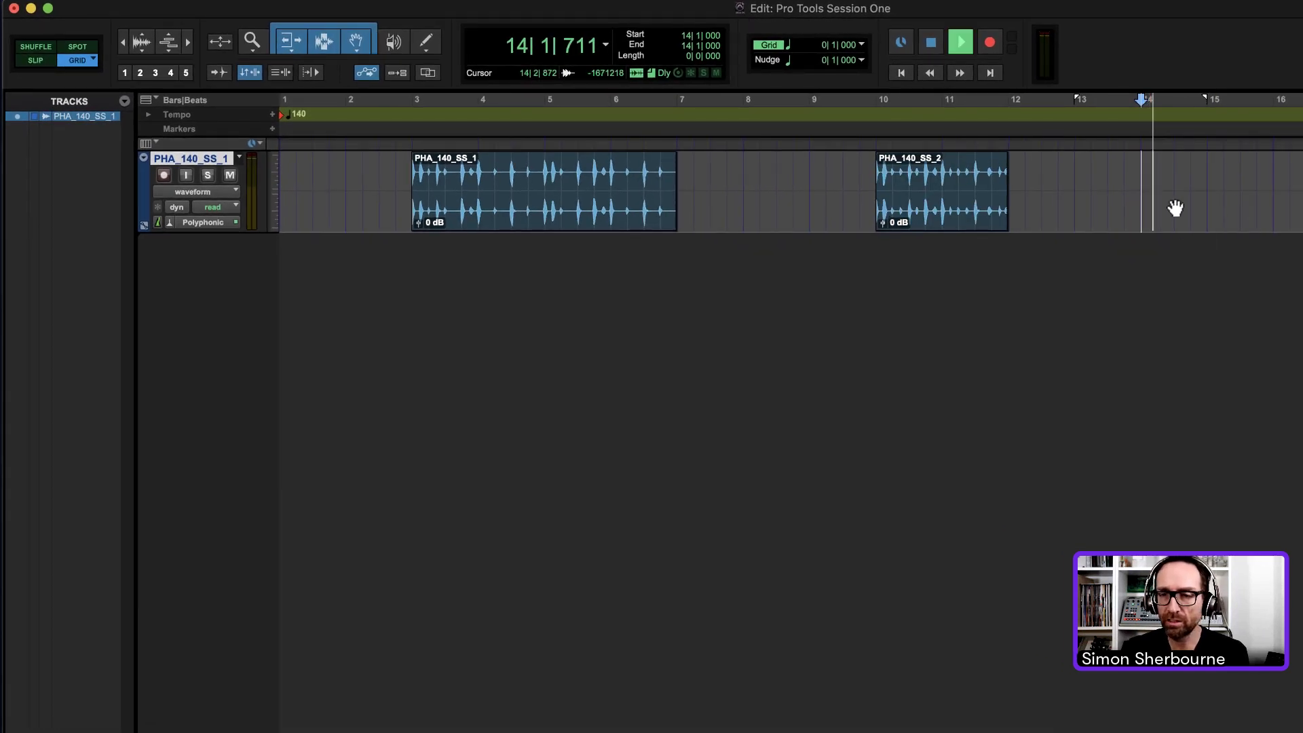
{"action": "key", "text": "space"}
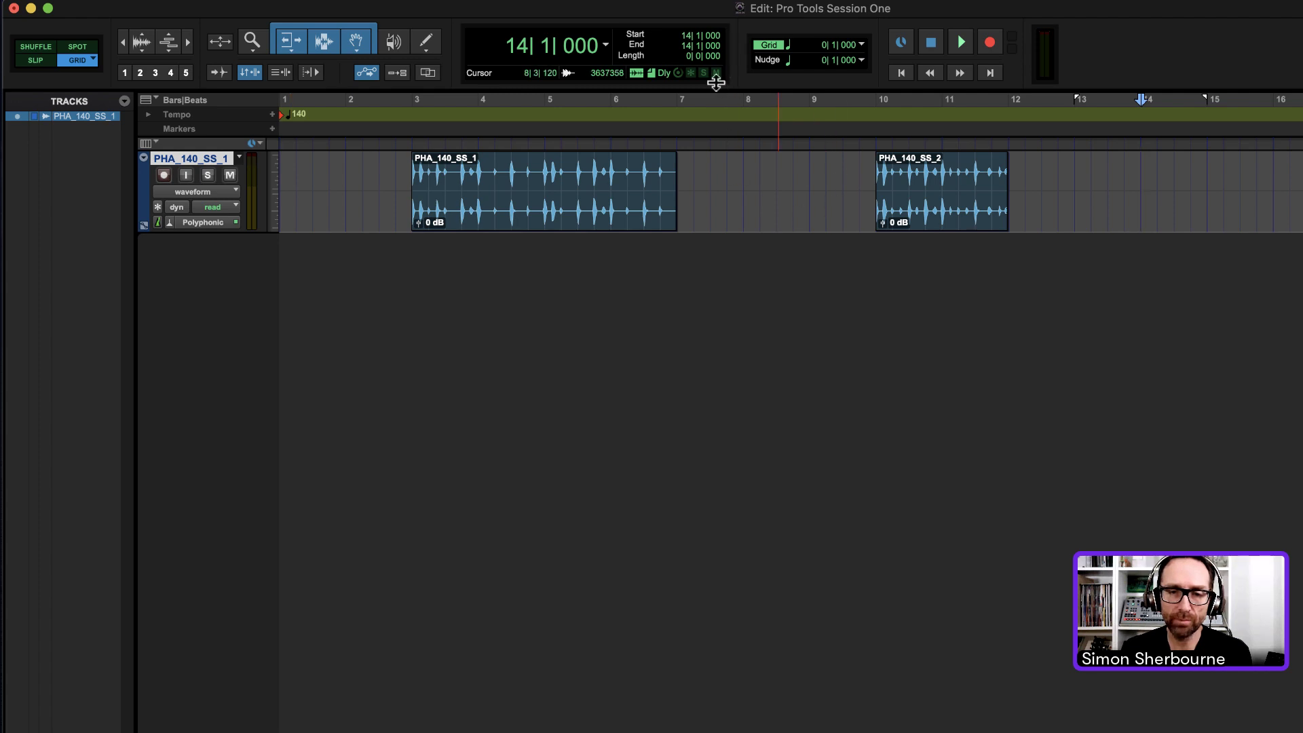
Step: Select the timeline range from 7|1|000 to 9|4|000 and turn on Dynamic Transport
{"action": "left_click_drag", "start_coordinate": [677, 102], "coordinate": [860, 109]}
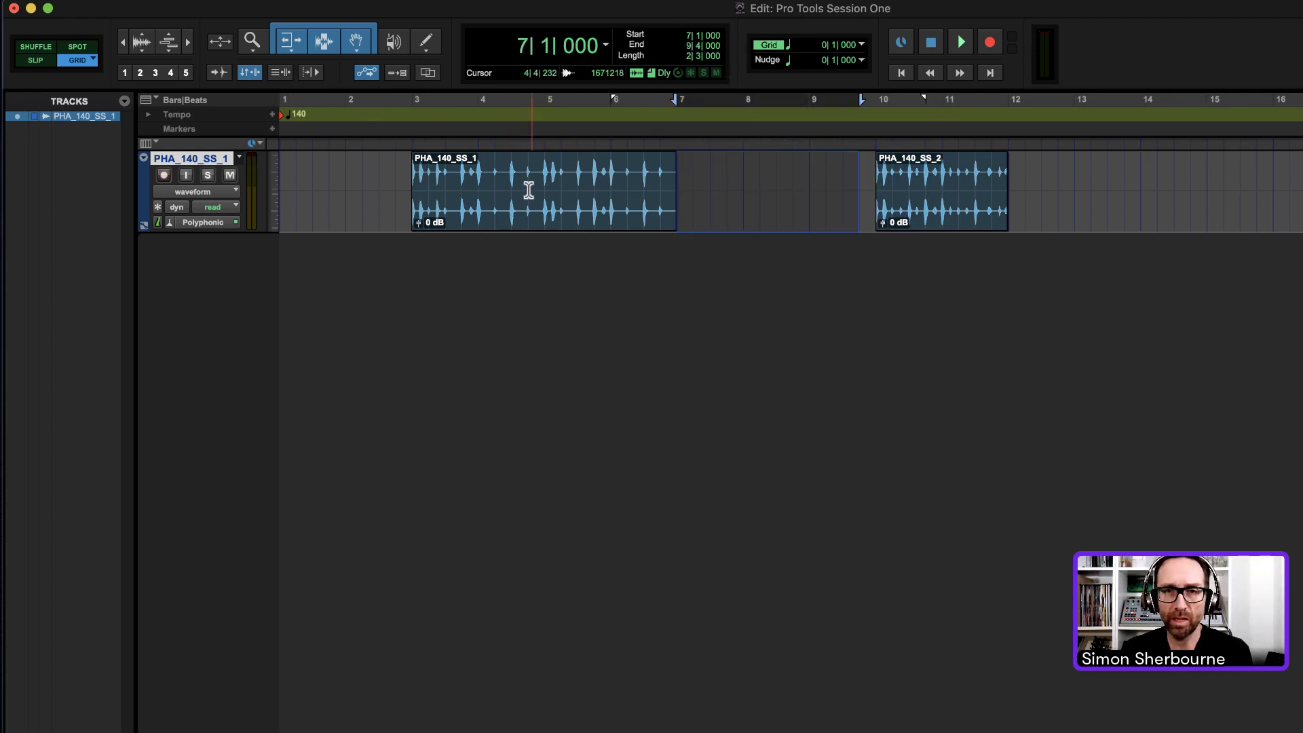
{"action": "left_click", "coordinate": [740, 205]}
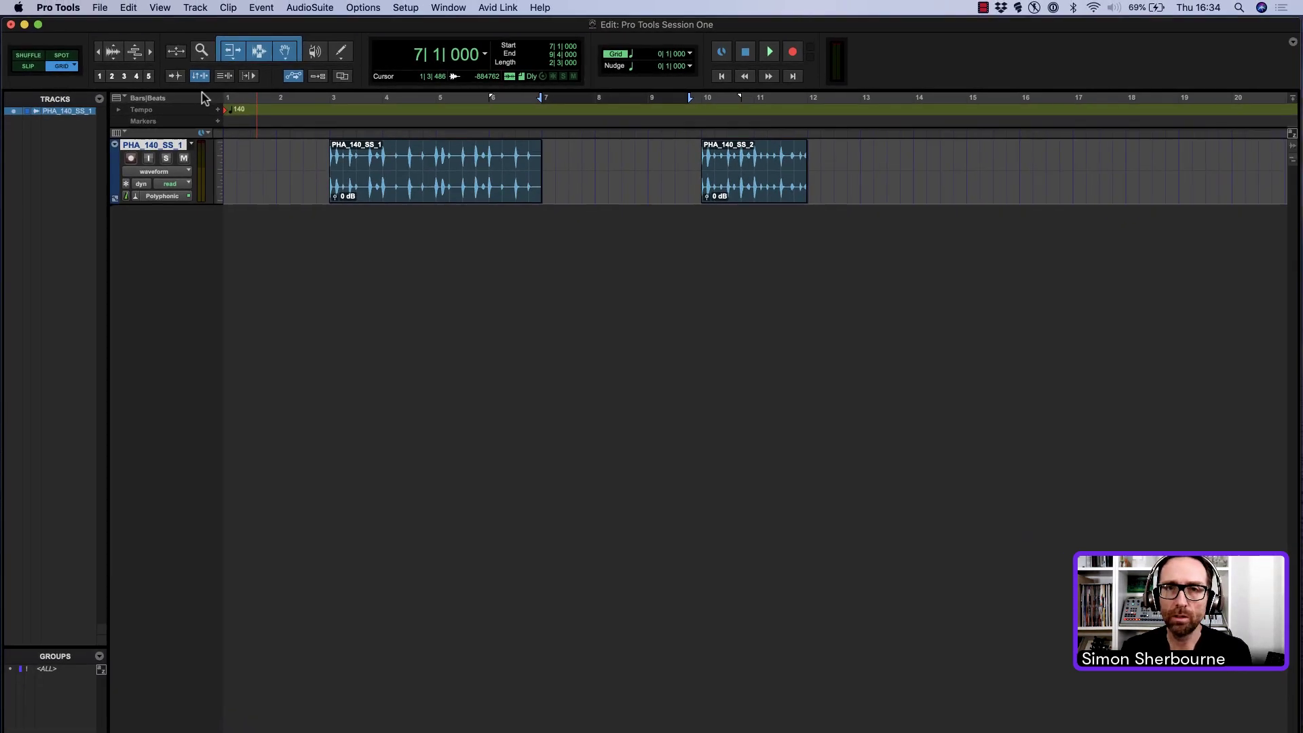
{"action": "left_click", "coordinate": [363, 7]}
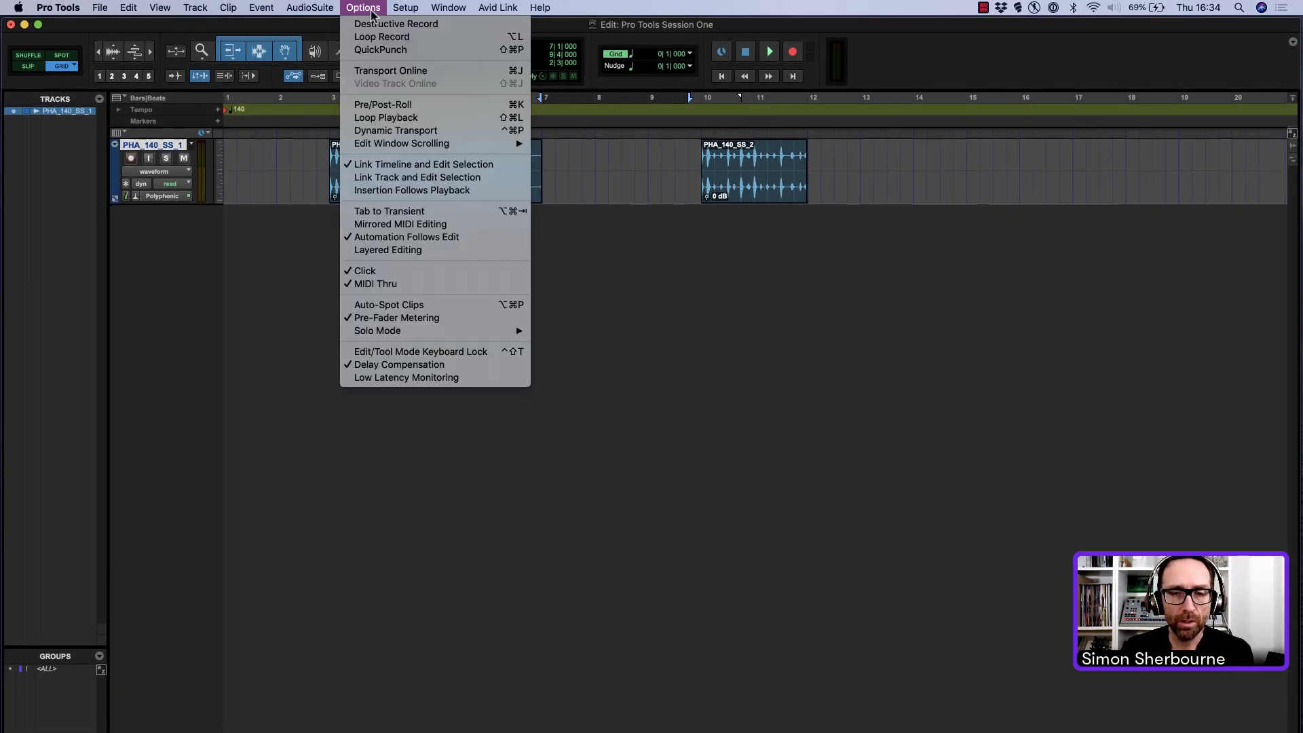
{"action": "left_click", "coordinate": [421, 132]}
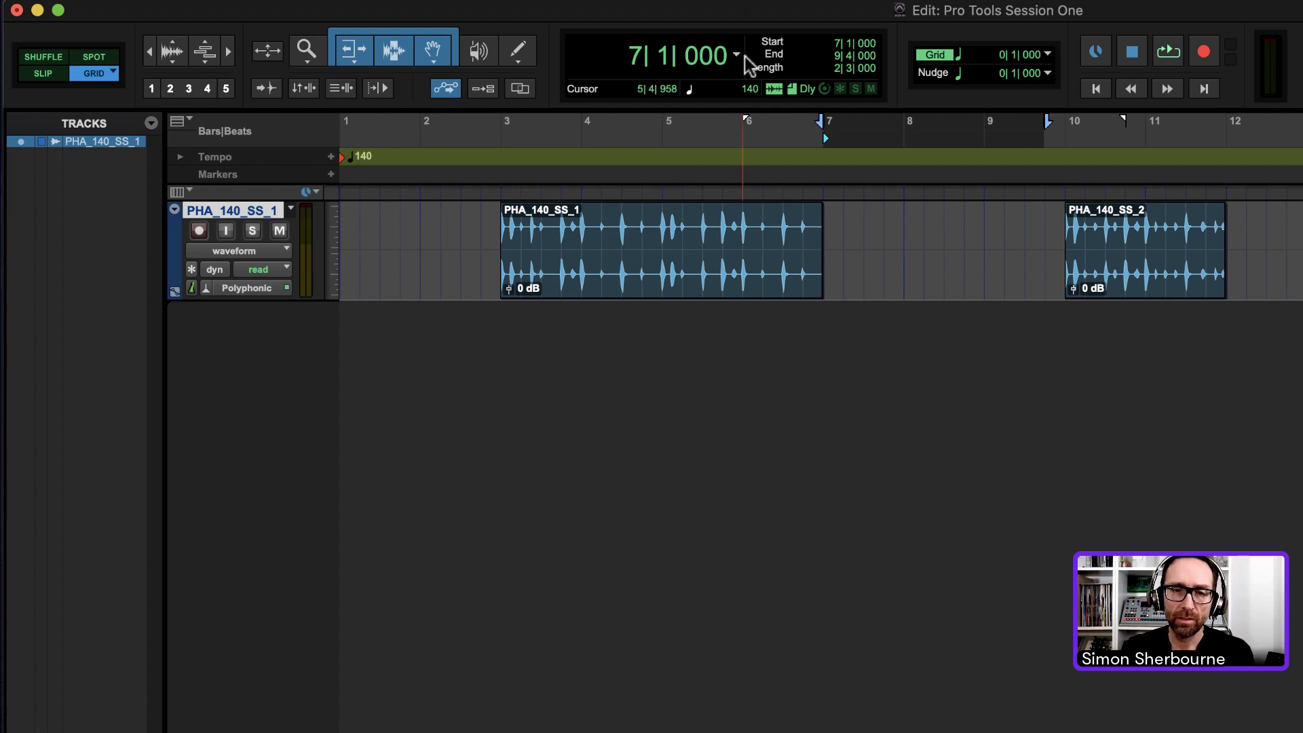
Step: Set the play range in the main ruler to bars 3 to 7 over the PHA_140_SS_1 clip and play it
{"action": "left_click", "coordinate": [503, 124]}
{"action": "left_click_drag", "start_coordinate": [503, 124], "coordinate": [823, 132]}
{"action": "key", "text": "space"}
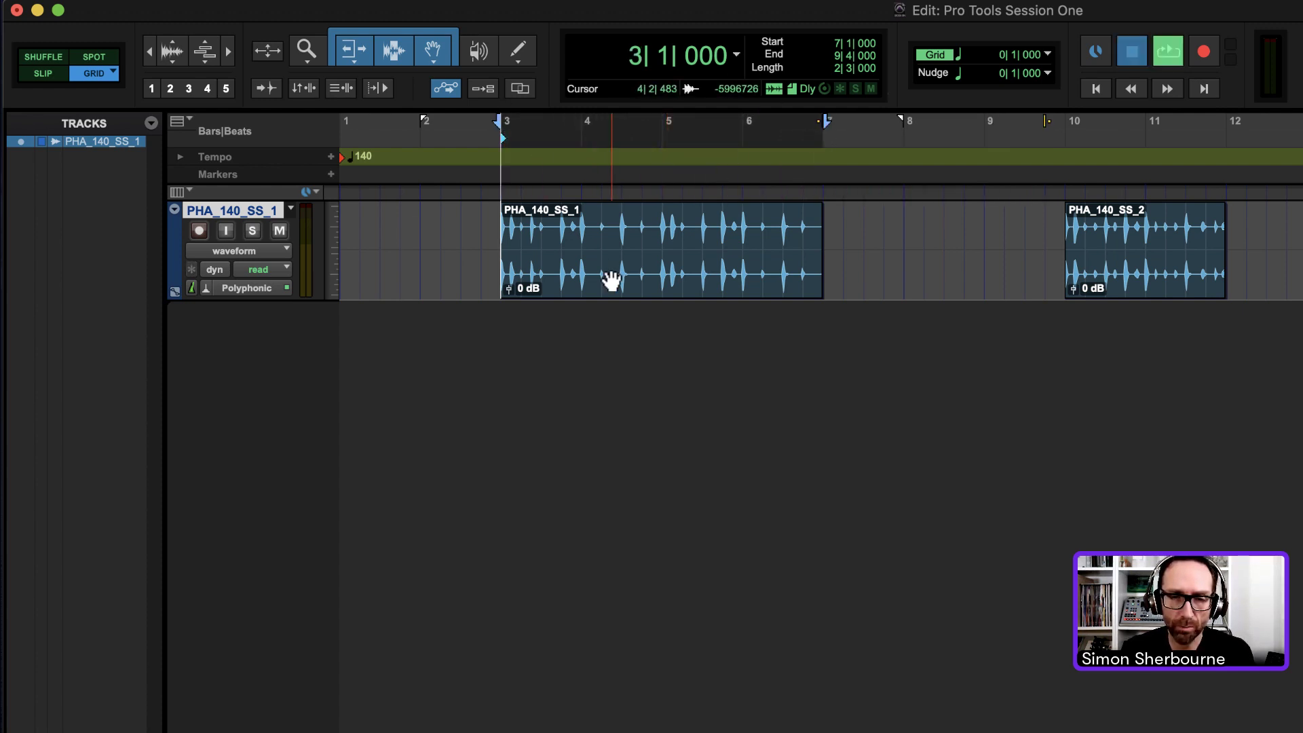
{"action": "key", "text": "space"}
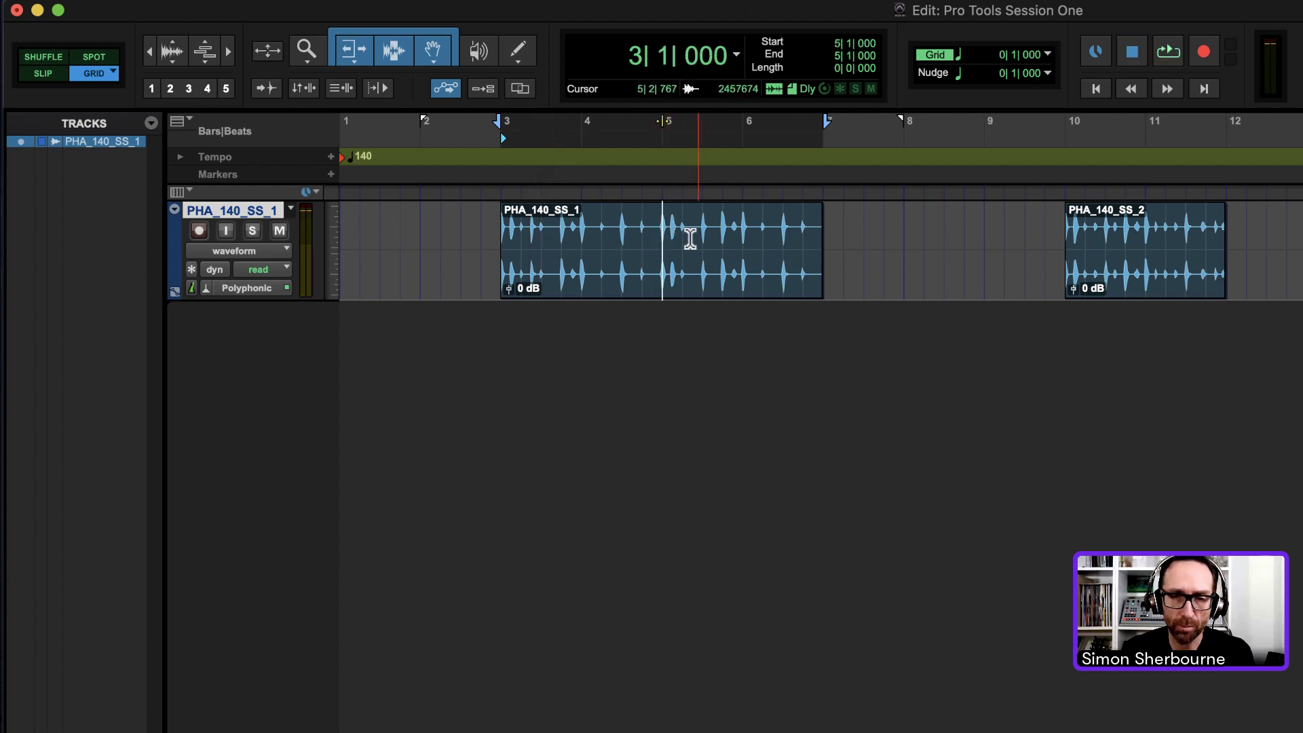
Step: Select 5|2|000 to 6|1|000 within the PHA_140_SS_1 clip and start playback
{"action": "left_click_drag", "start_coordinate": [678, 232], "coordinate": [738, 265]}
{"action": "key", "text": "space"}
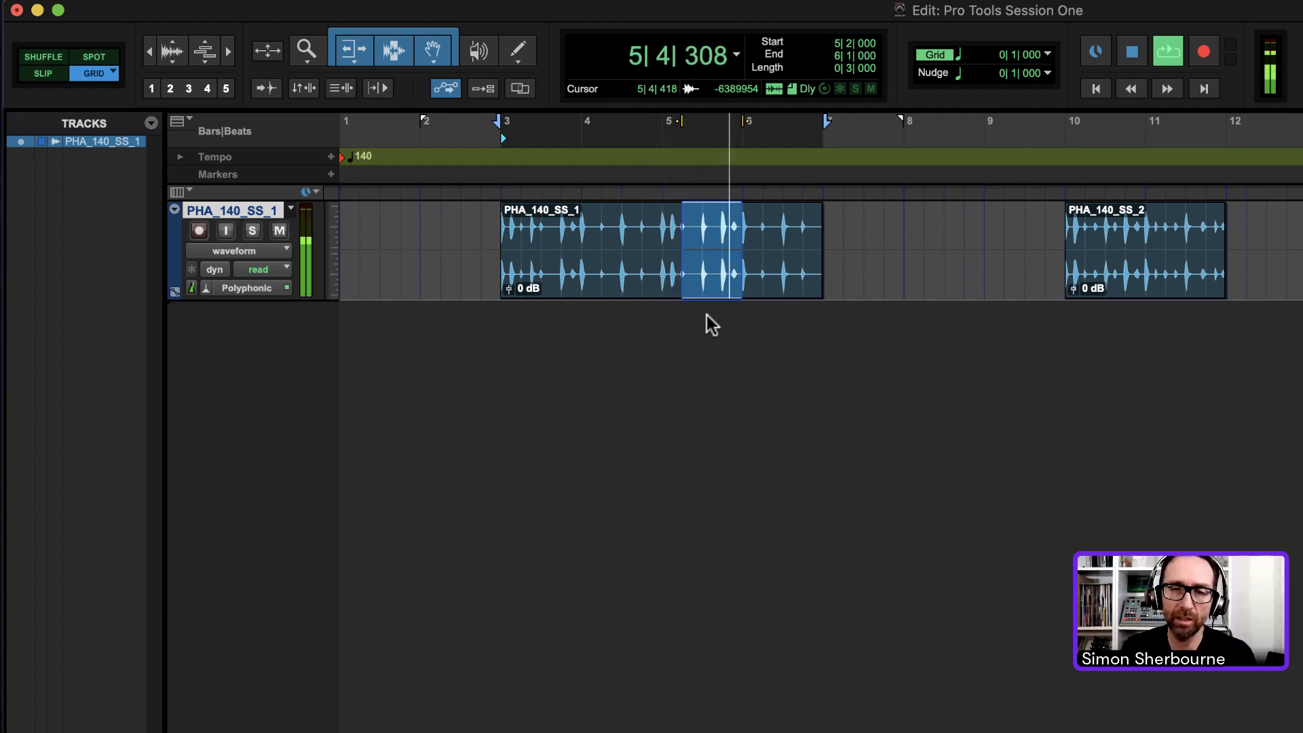
Step: Move the play range in the main ruler to bars 10 to 14 and play the PHA_140_SS_2 clip
{"action": "key", "text": "space"}
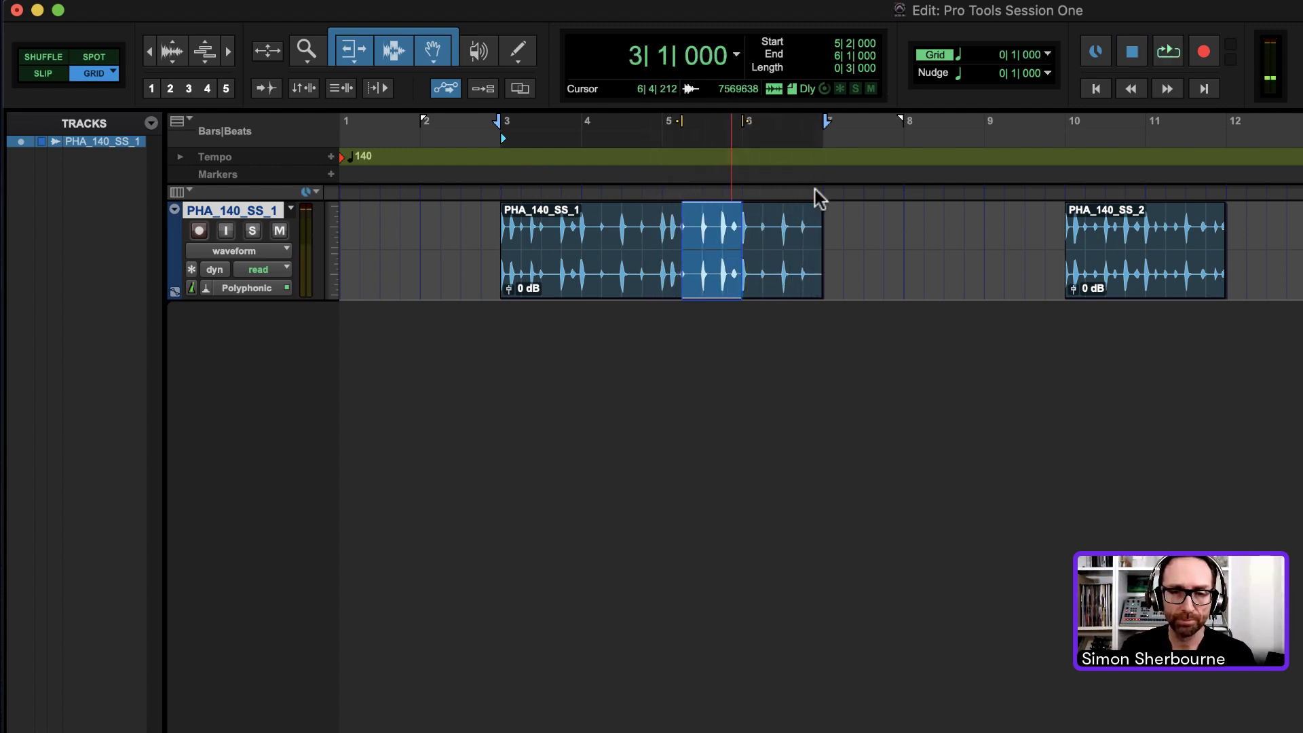
{"action": "mouse_move", "coordinate": [648, 116]}
{"action": "left_mouse_down"}
{"action": "mouse_move", "coordinate": [1221, 122]}
{"action": "mouse_move", "coordinate": [1207, 122]}
{"action": "left_mouse_up"}
{"action": "key", "text": "space"}
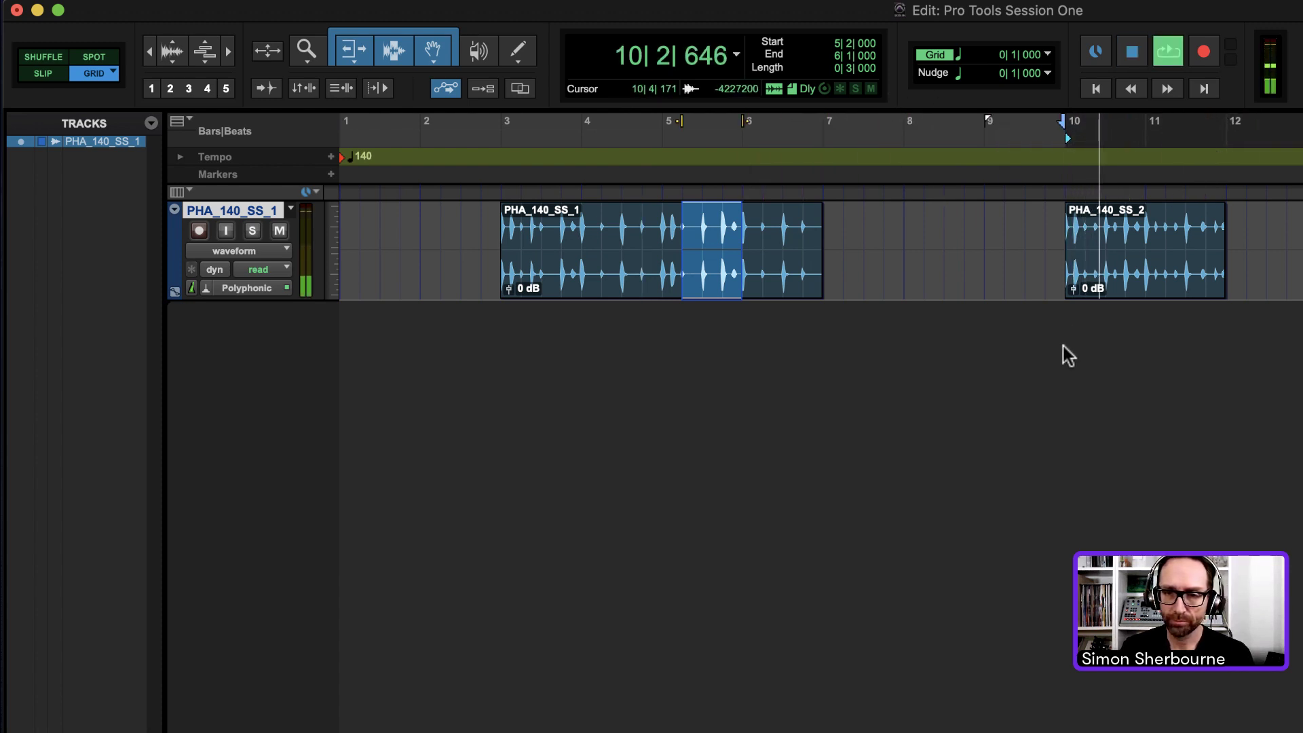
{"action": "key", "text": "space"}
Step: Test playback with the play start marker at 12|1|000 and return the marker to 10|1|000
{"action": "left_click_drag", "start_coordinate": [1072, 151], "coordinate": [1227, 144]}
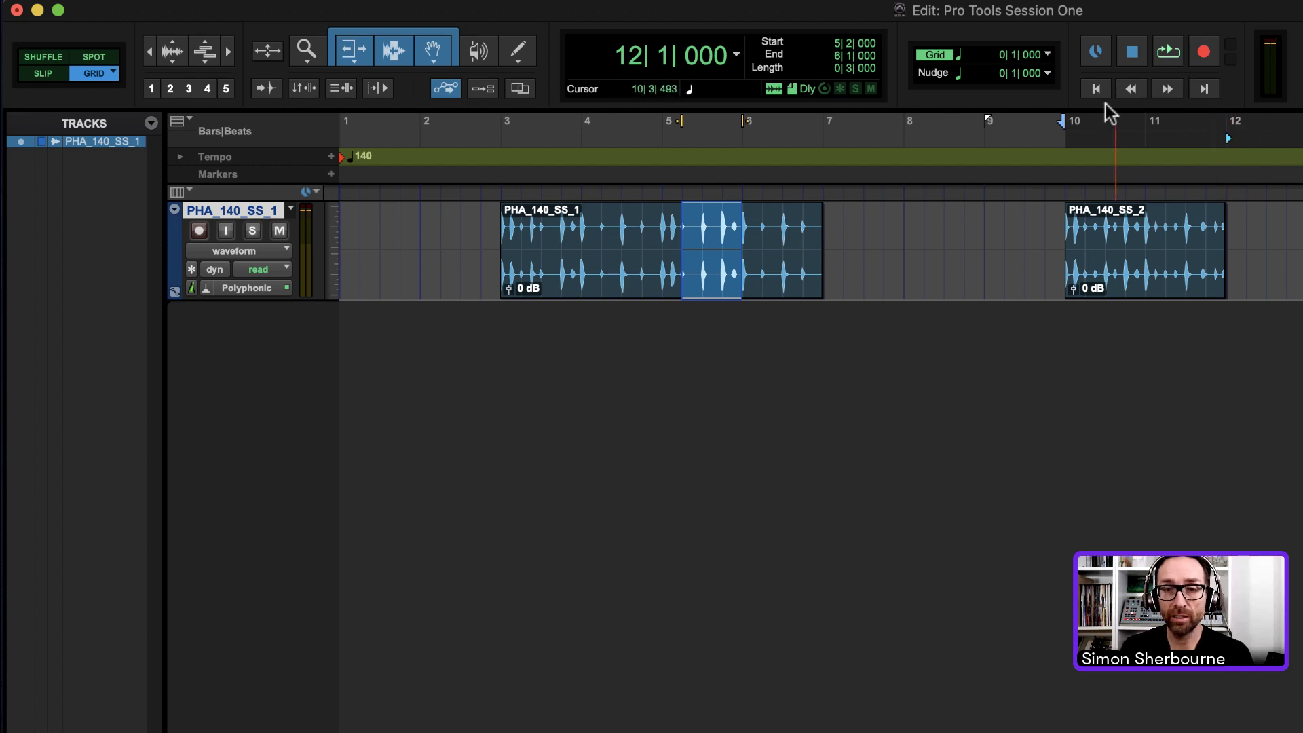
{"action": "key", "text": "space"}
{"action": "key", "text": "space"}
{"action": "left_click_drag", "start_coordinate": [1235, 148], "coordinate": [1121, 157]}
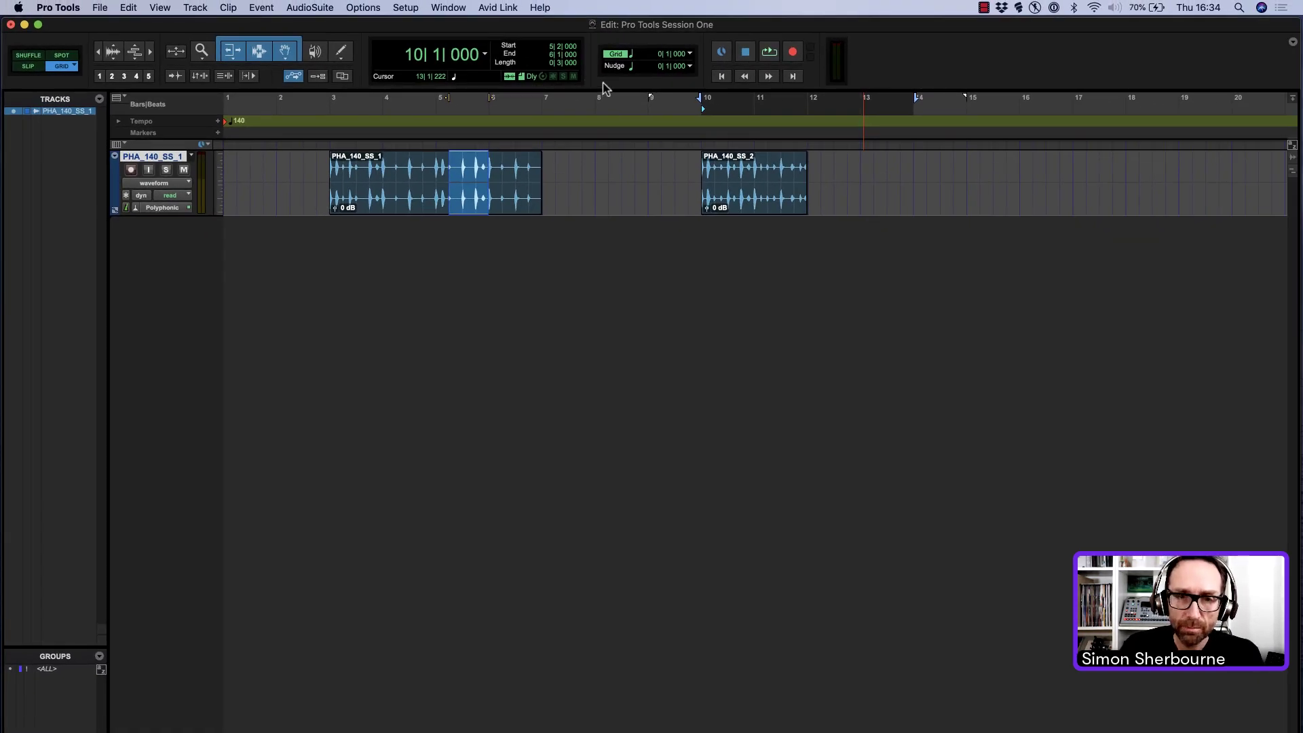
Step: Turn off Dynamic Transport
{"action": "left_click", "coordinate": [407, 8]}
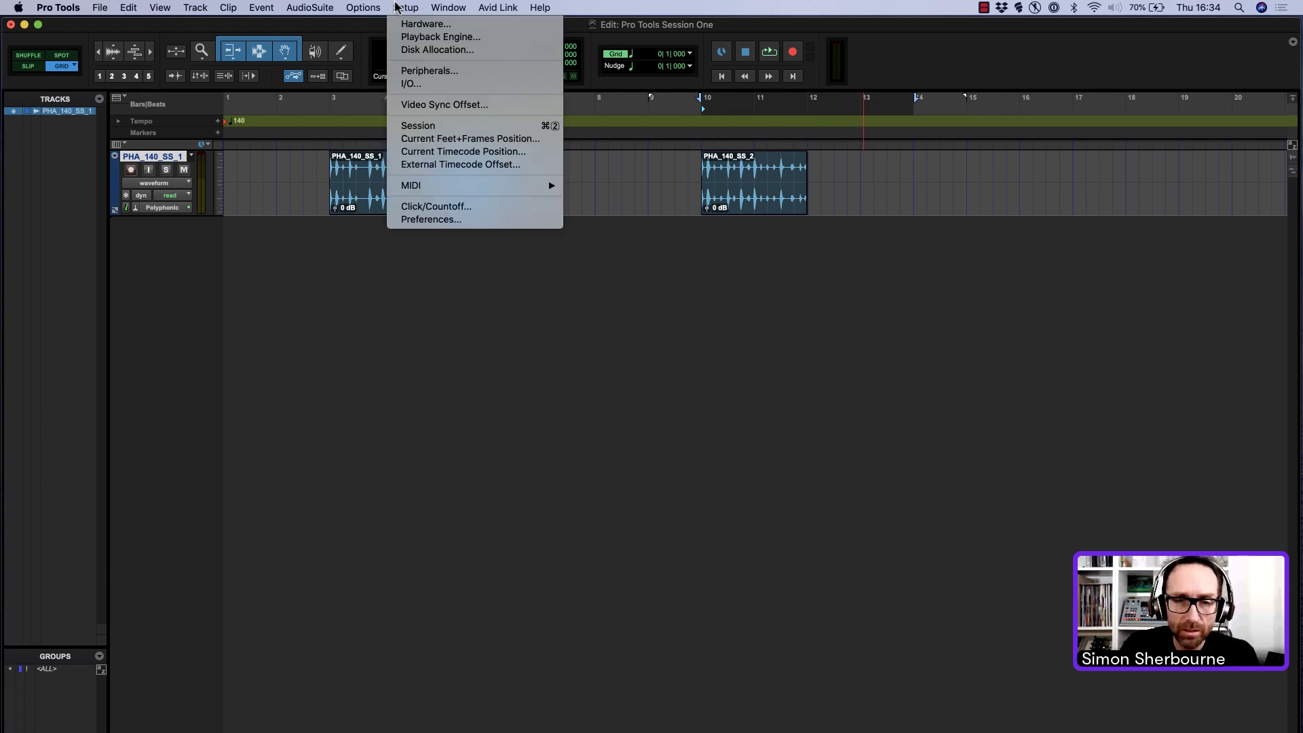
{"action": "mouse_move", "coordinate": [363, 8]}
{"action": "left_click", "coordinate": [398, 131]}
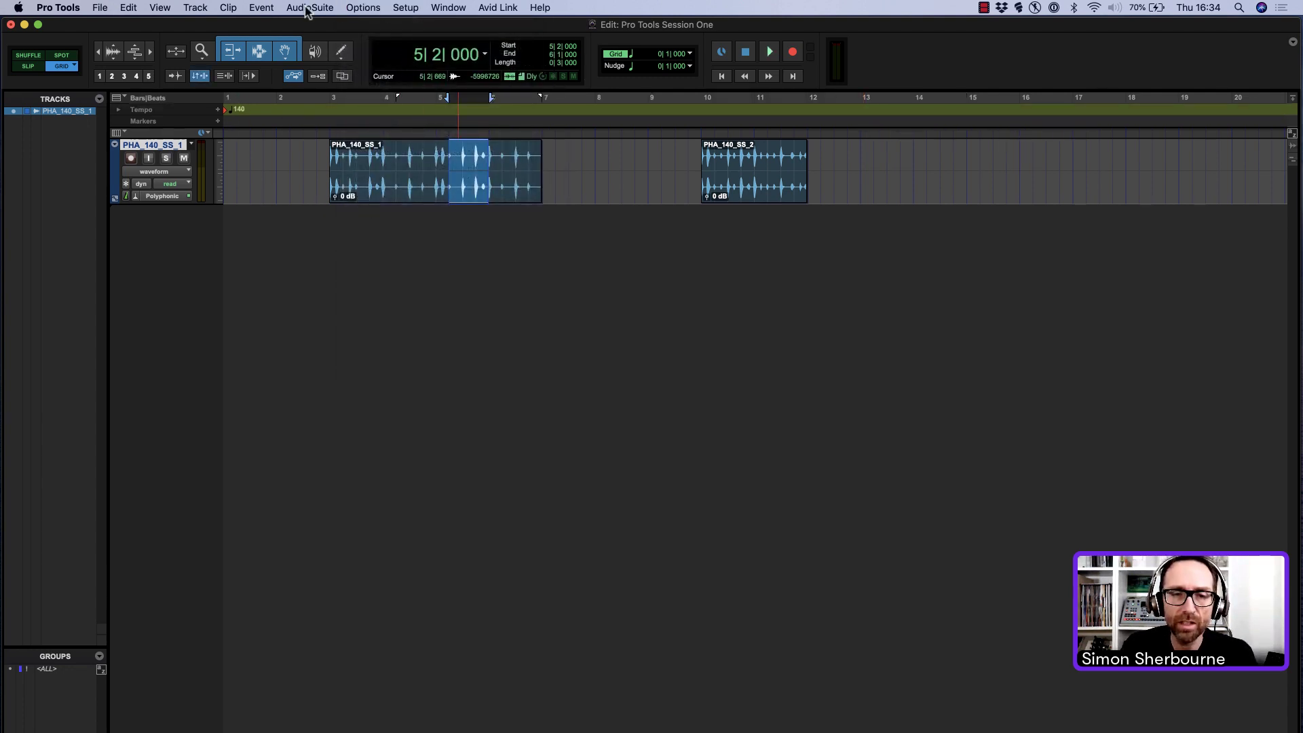
Step: Make selections on and after the PHA_140_SS_1 clip, and play from an edit cursor placed at 8|1|000
{"action": "mouse_move", "coordinate": [581, 157]}
{"action": "left_mouse_down"}
{"action": "mouse_move", "coordinate": [628, 154]}
{"action": "mouse_move", "coordinate": [574, 165]}
{"action": "left_mouse_up"}
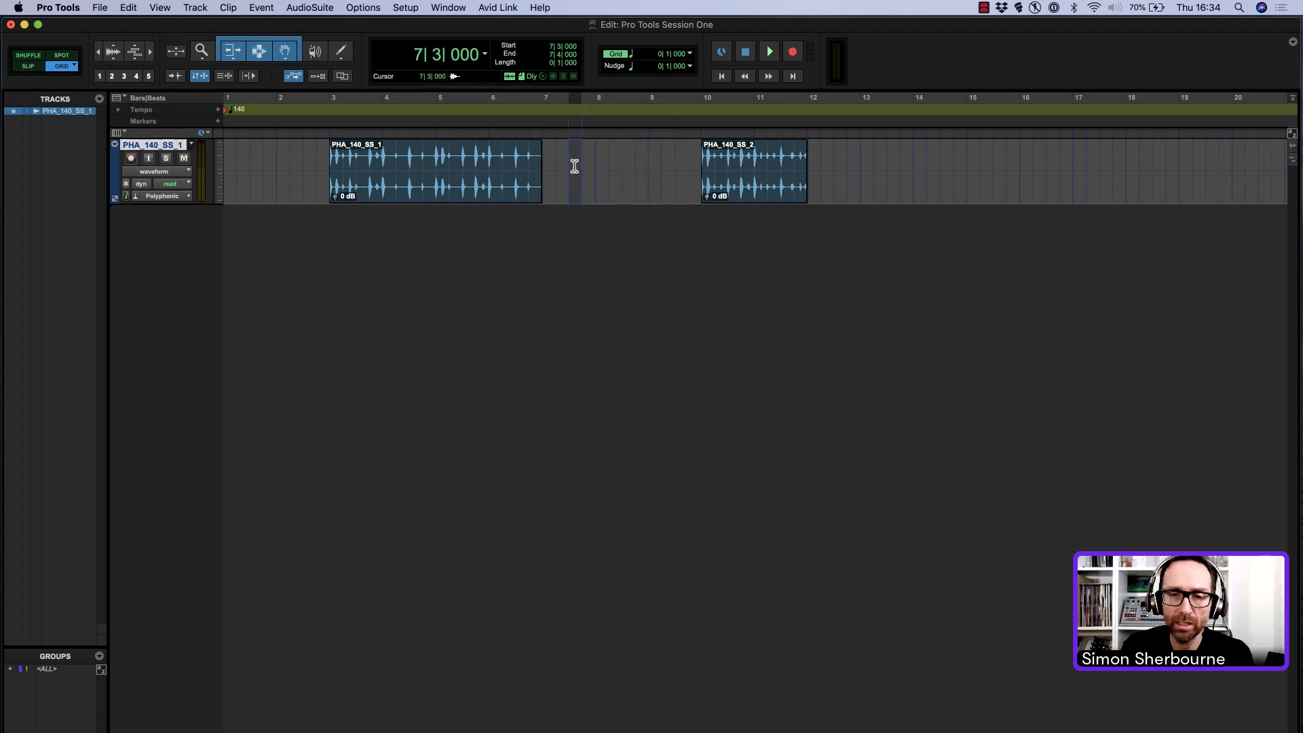
{"action": "left_click", "coordinate": [463, 187]}
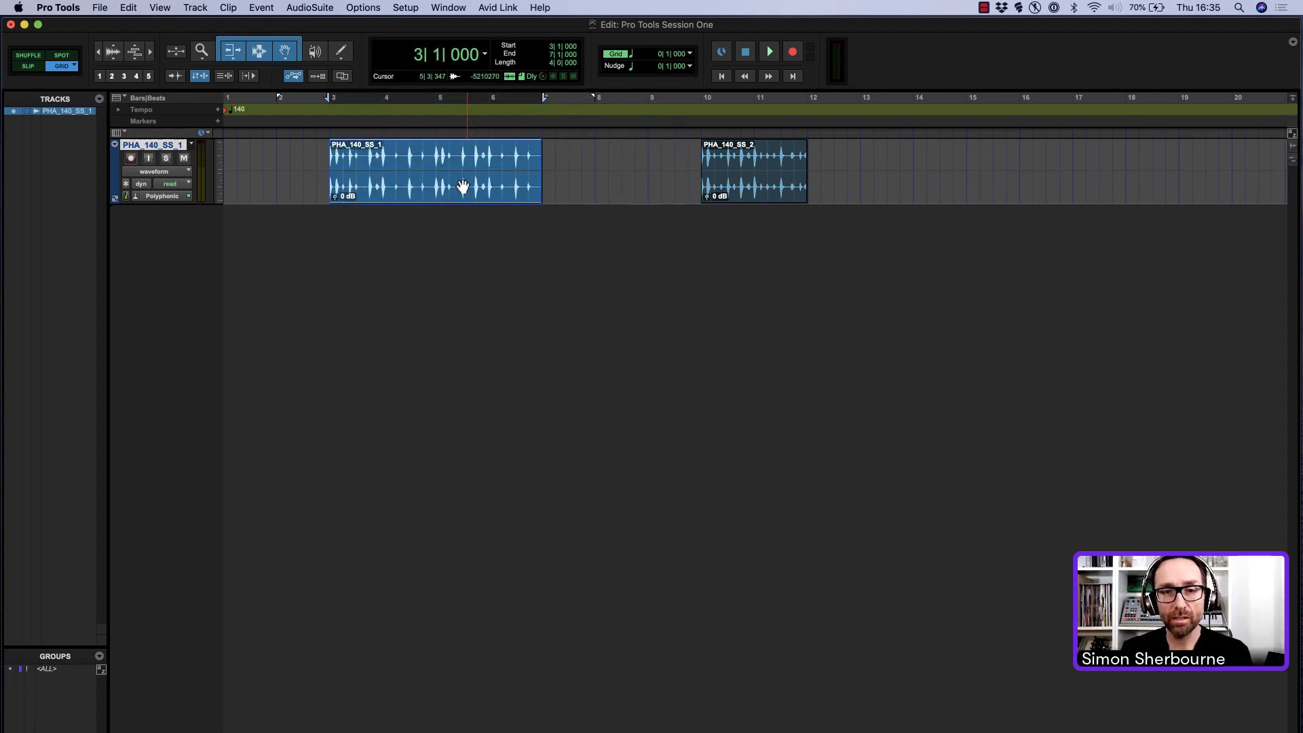
{"action": "left_click", "coordinate": [597, 155]}
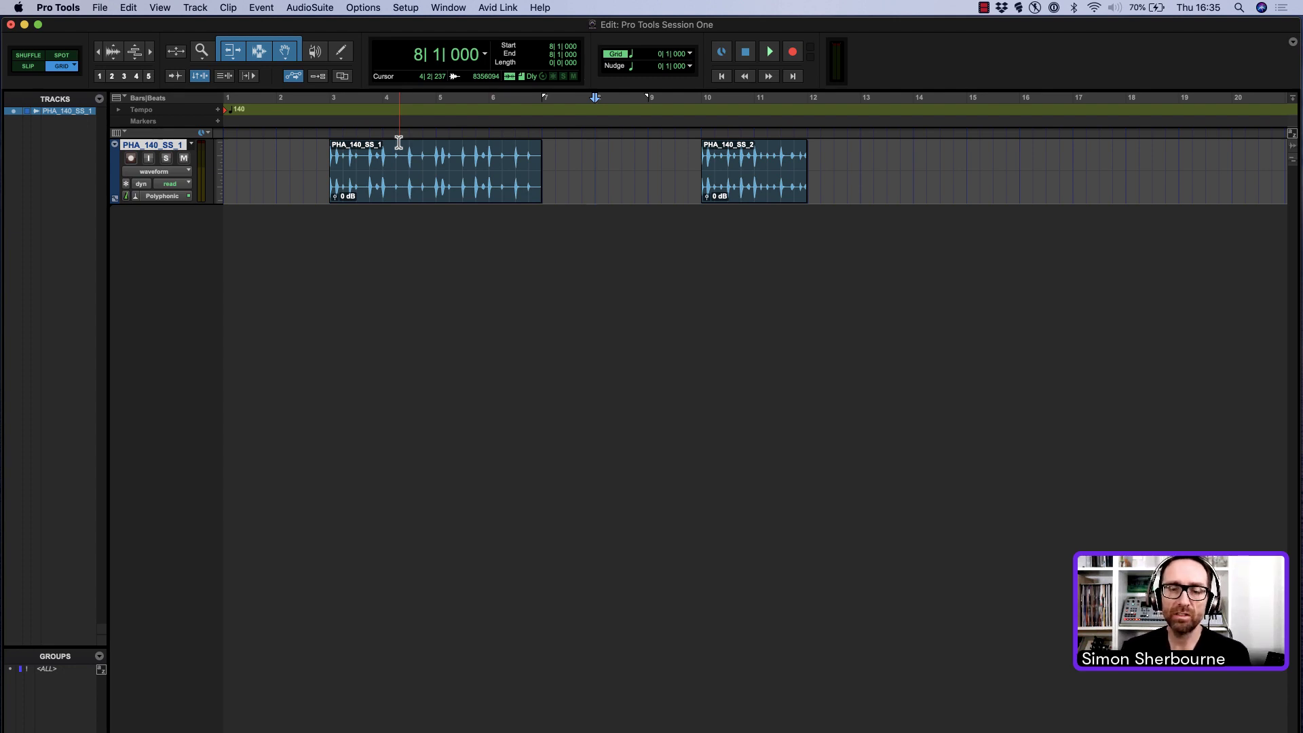
{"action": "key", "text": "space"}
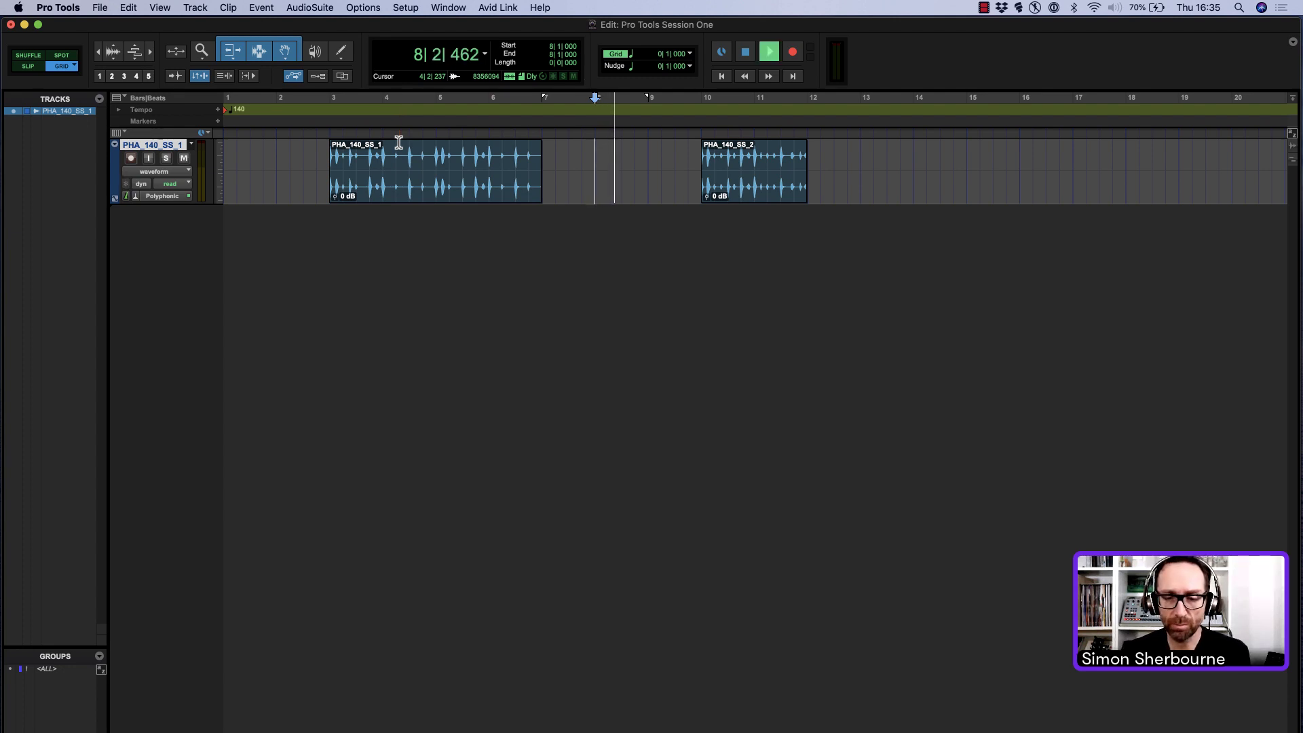
{"action": "key", "text": "space"}
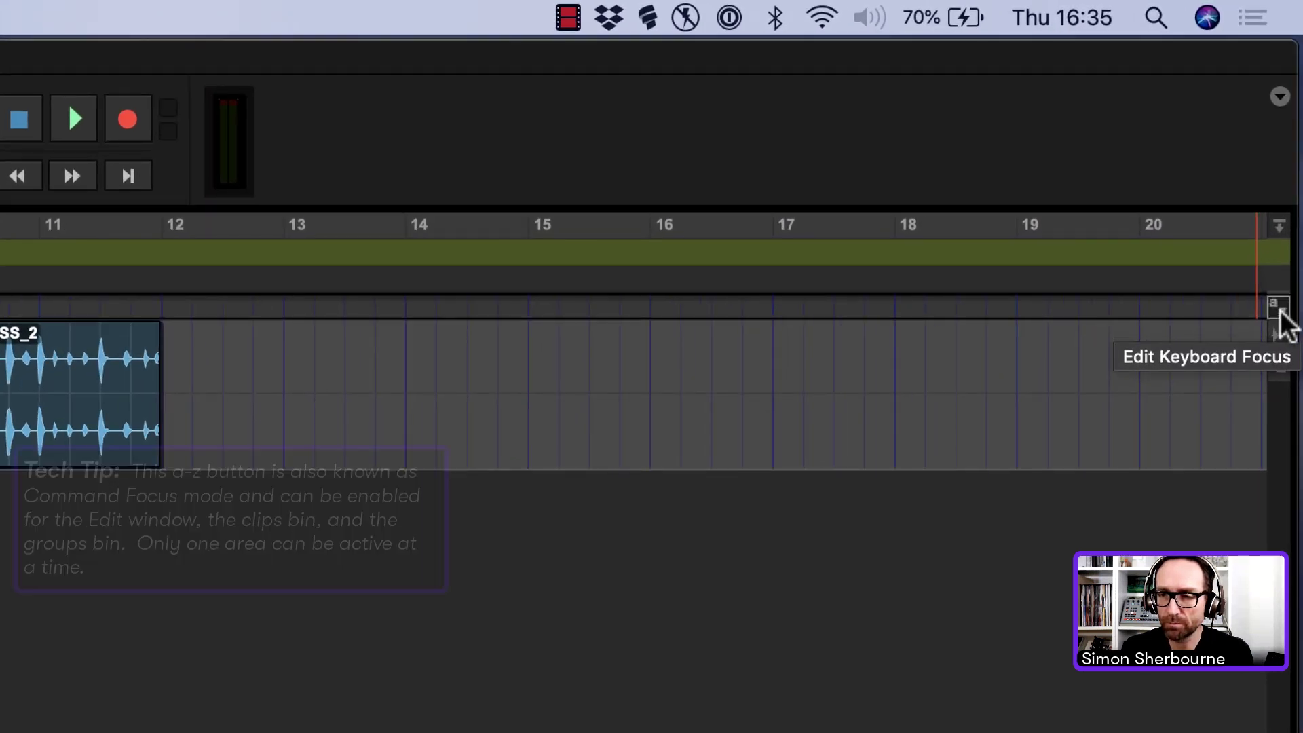
Step: Enable Edit Keyboard Focus and zoom the timeline horizontally in and out
{"action": "left_click", "coordinate": [1279, 309]}
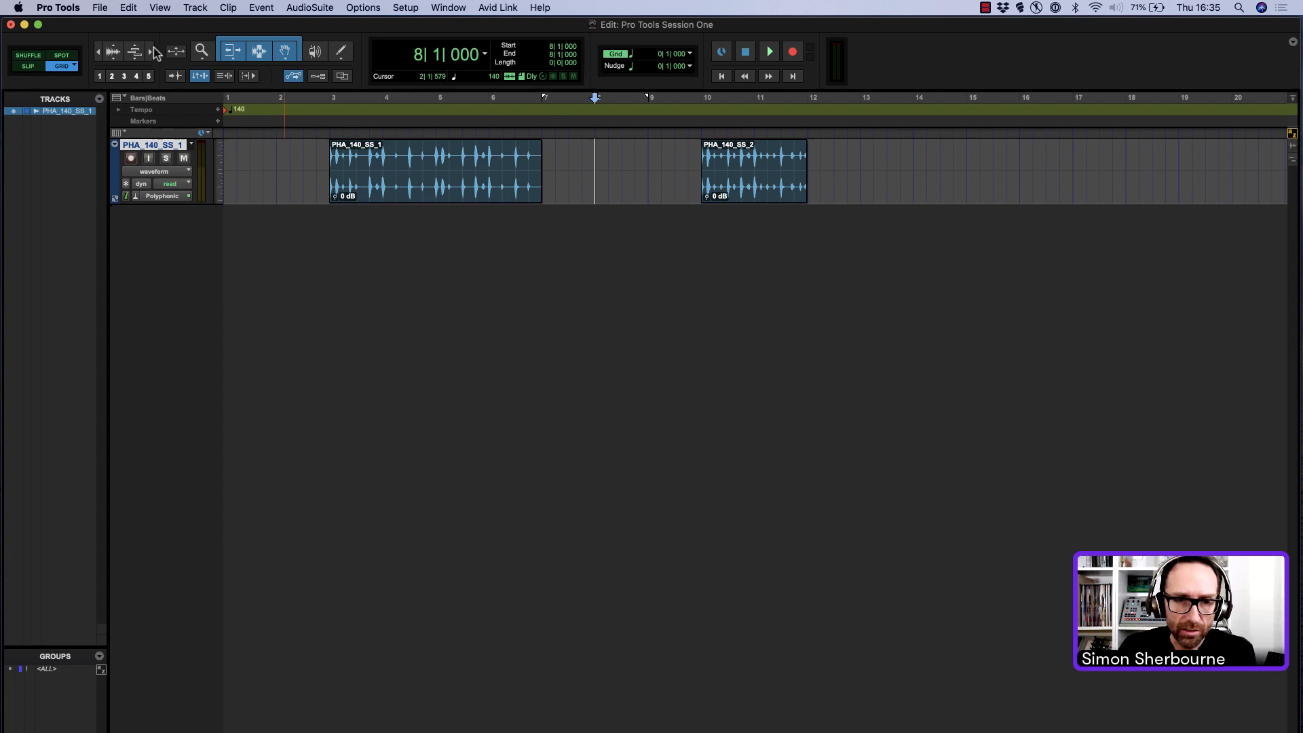
{"action": "left_click_drag", "start_coordinate": [100, 52], "coordinate": [151, 73]}
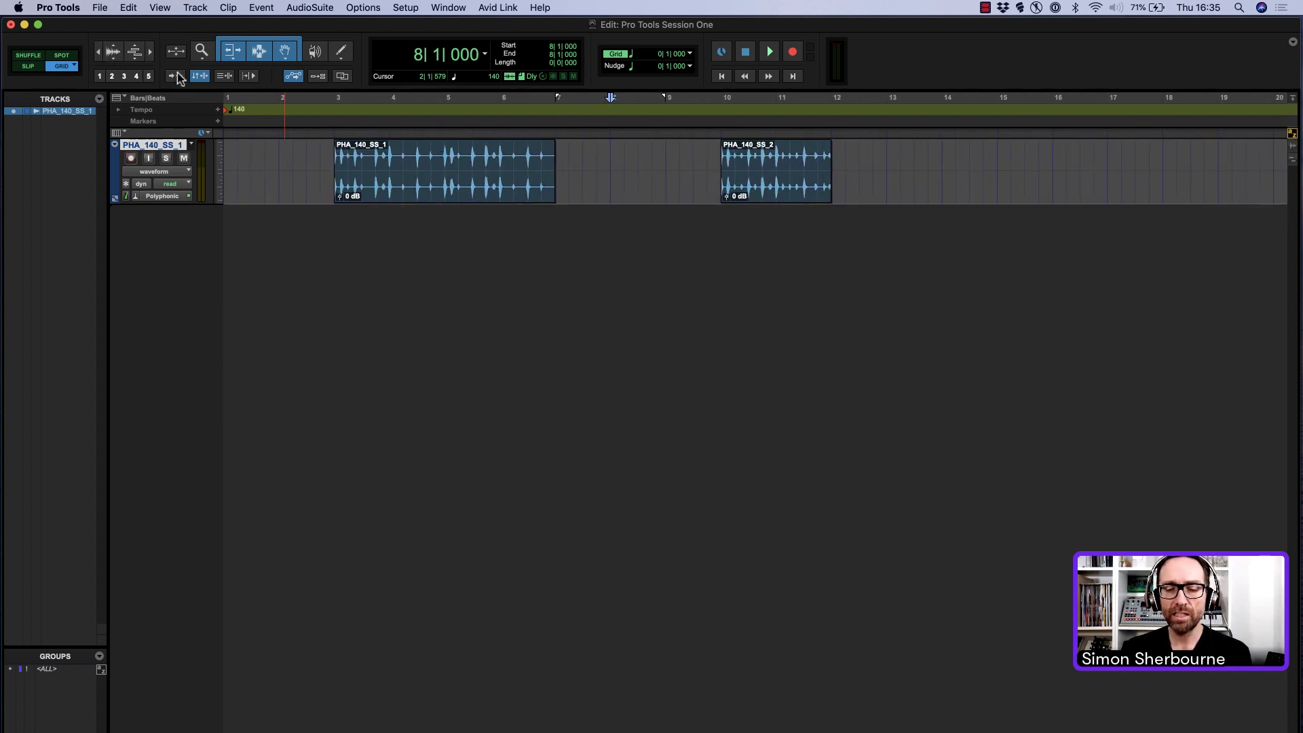
{"action": "key", "text": "r"}
{"action": "key", "text": "r"}
{"action": "key", "text": "t"}
{"action": "key", "text": "t"}
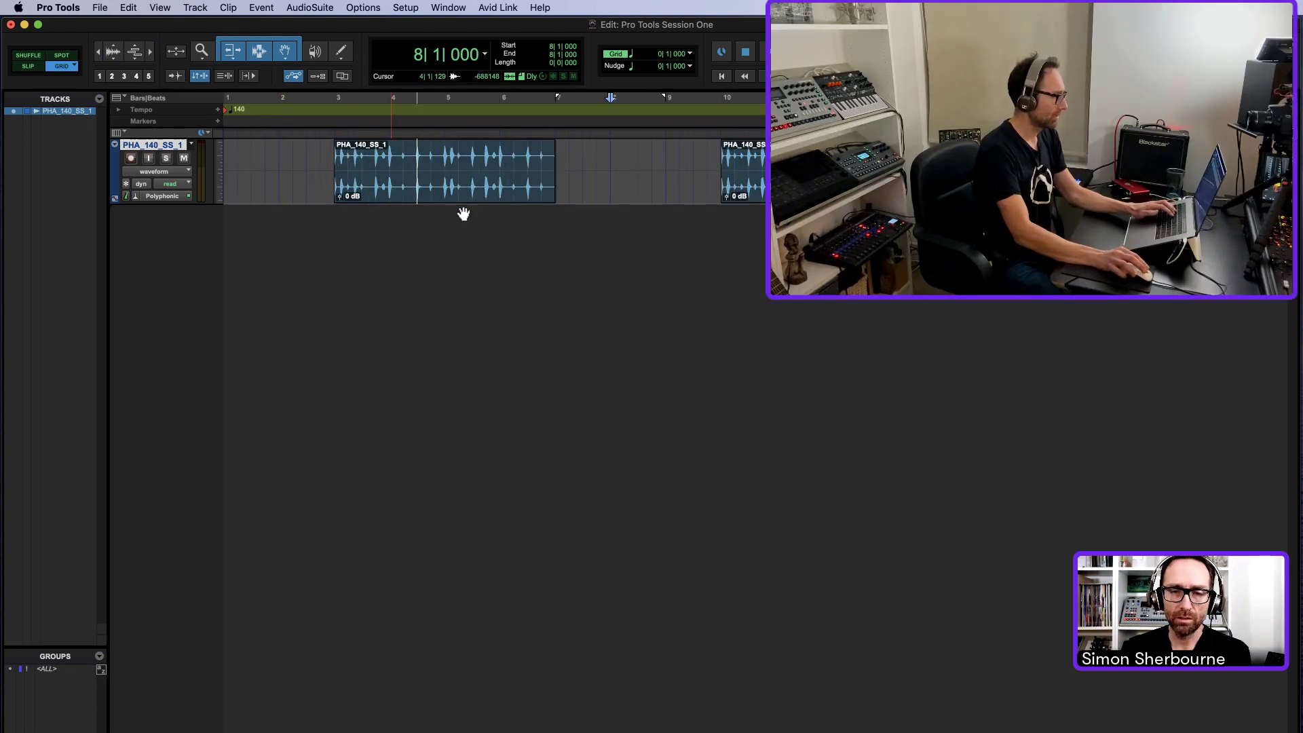
{"action": "key", "text": "t"}
{"action": "key", "text": "r"}
Step: Select the PHA_140_SS_1 clip and zoom the timeline horizontally until about bars 1 to 39 fit in view
{"action": "left_click", "coordinate": [397, 190]}
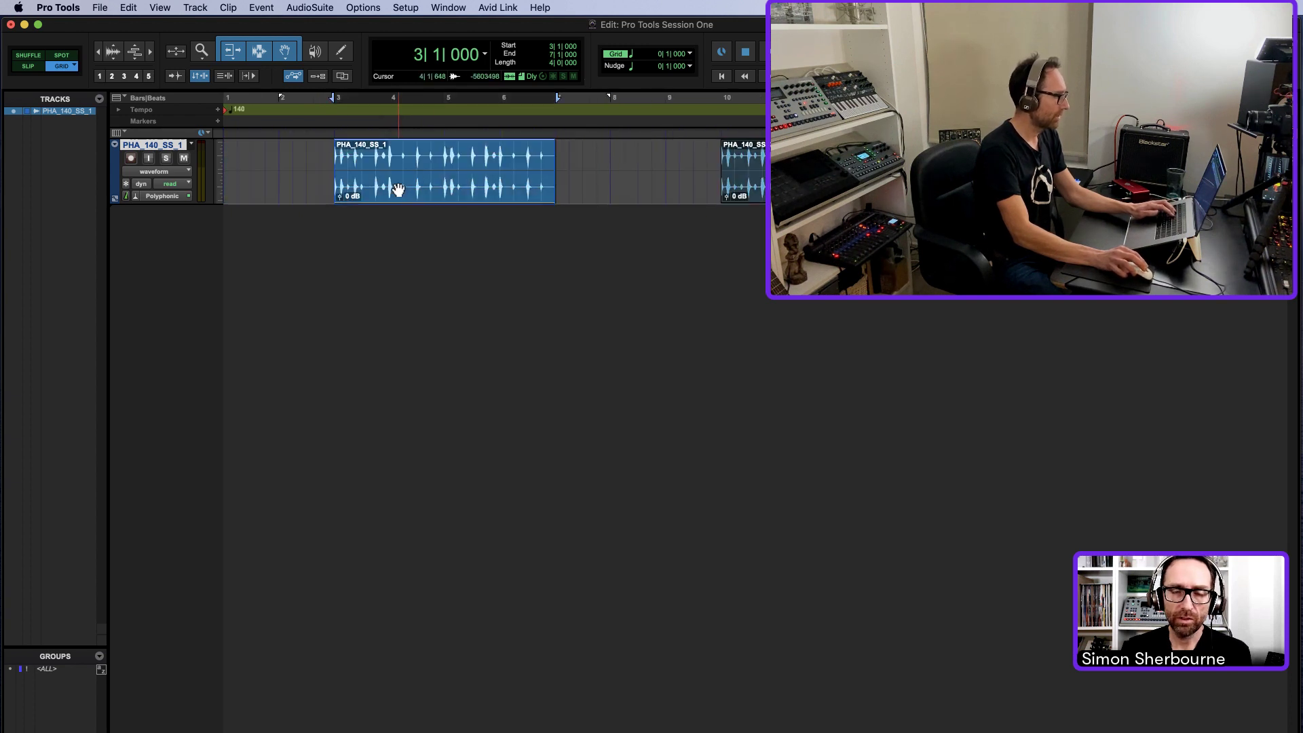
{"action": "key", "text": "t"}
{"action": "key", "text": "t"}
{"action": "key", "text": "r"}
{"action": "key", "text": "r"}
{"action": "key", "text": "t"}
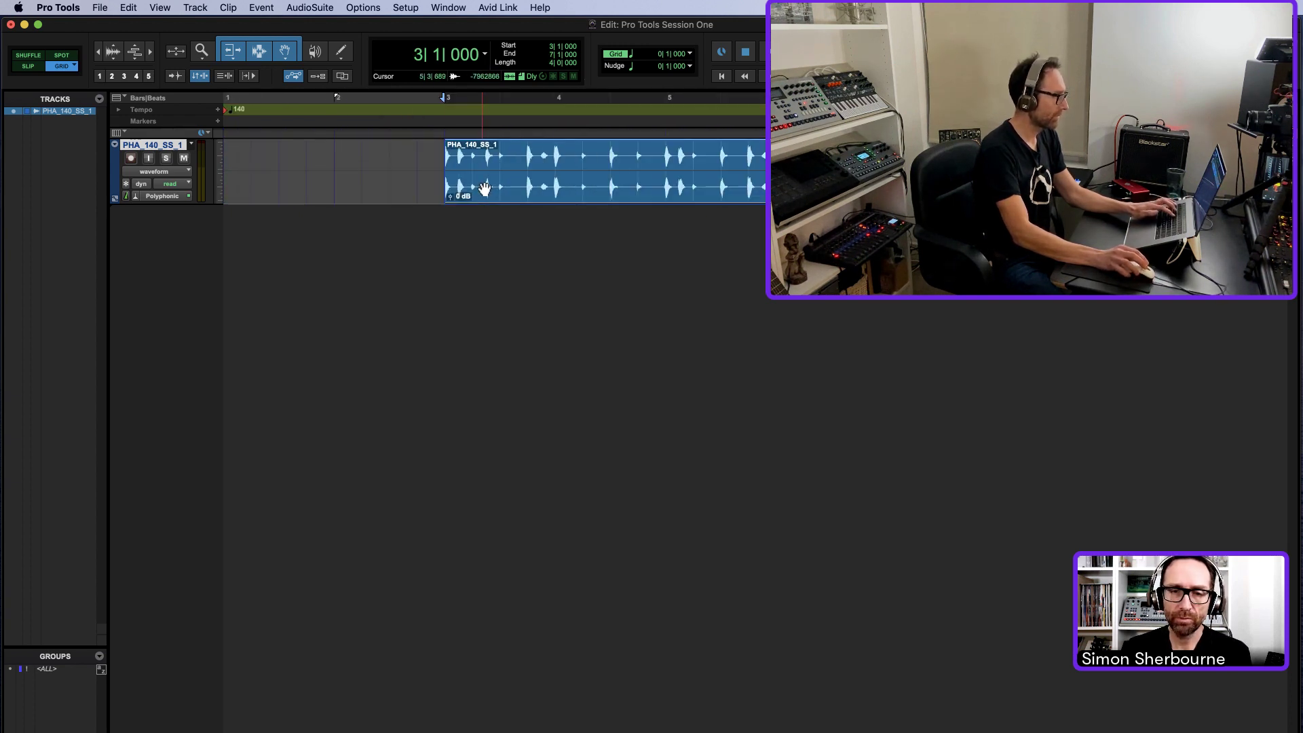
{"action": "key", "text": "t"}
{"action": "key", "text": "r"}
{"action": "key", "text": "r"}
{"action": "key", "text": "r"}
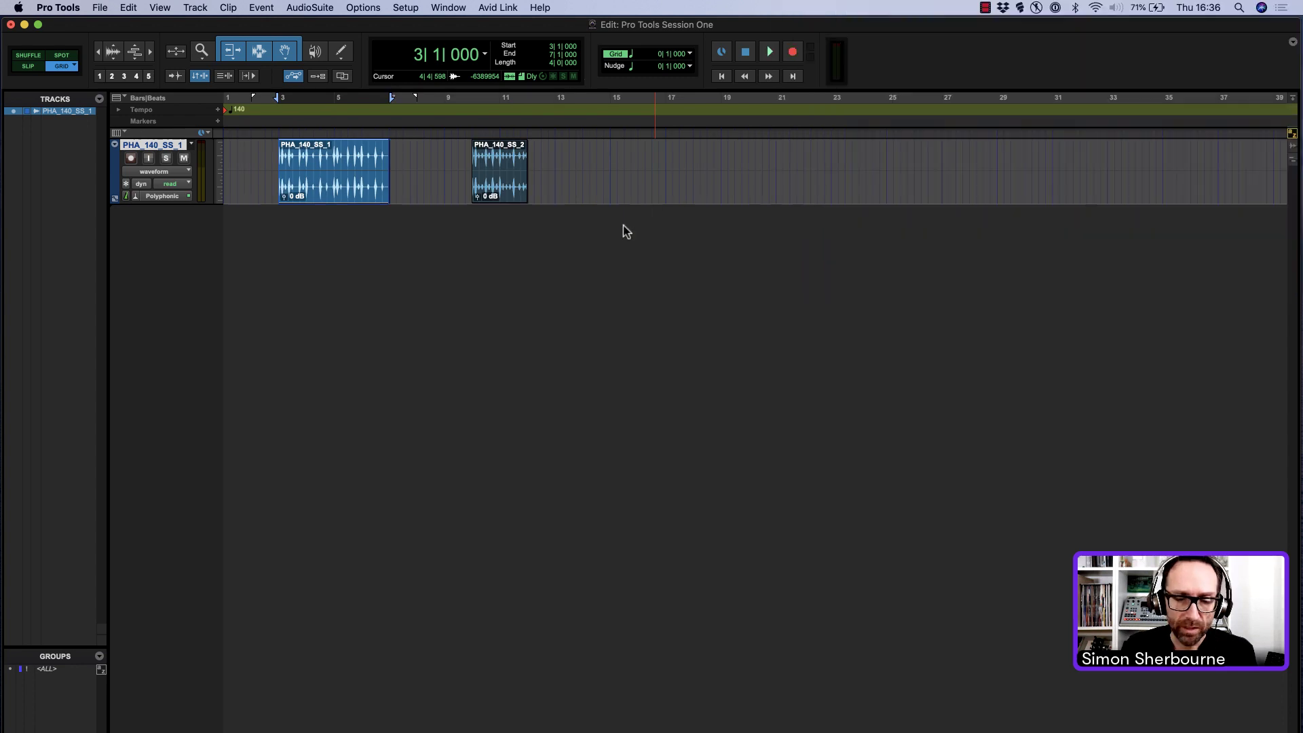
Step: Select the PHA_140_SS_2 clip and enlarge it to fill the Edit window with Zoom Toggle
{"action": "left_click", "coordinate": [478, 158]}
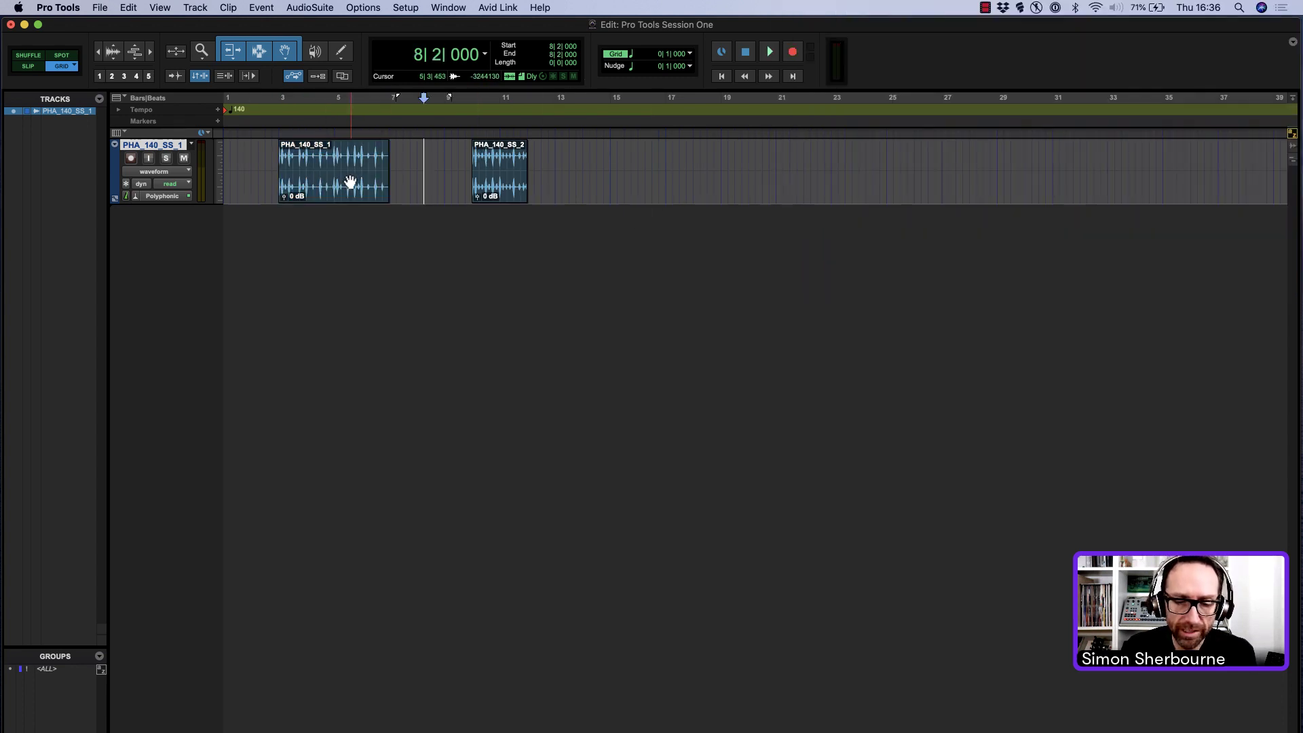
{"action": "left_click", "coordinate": [502, 179]}
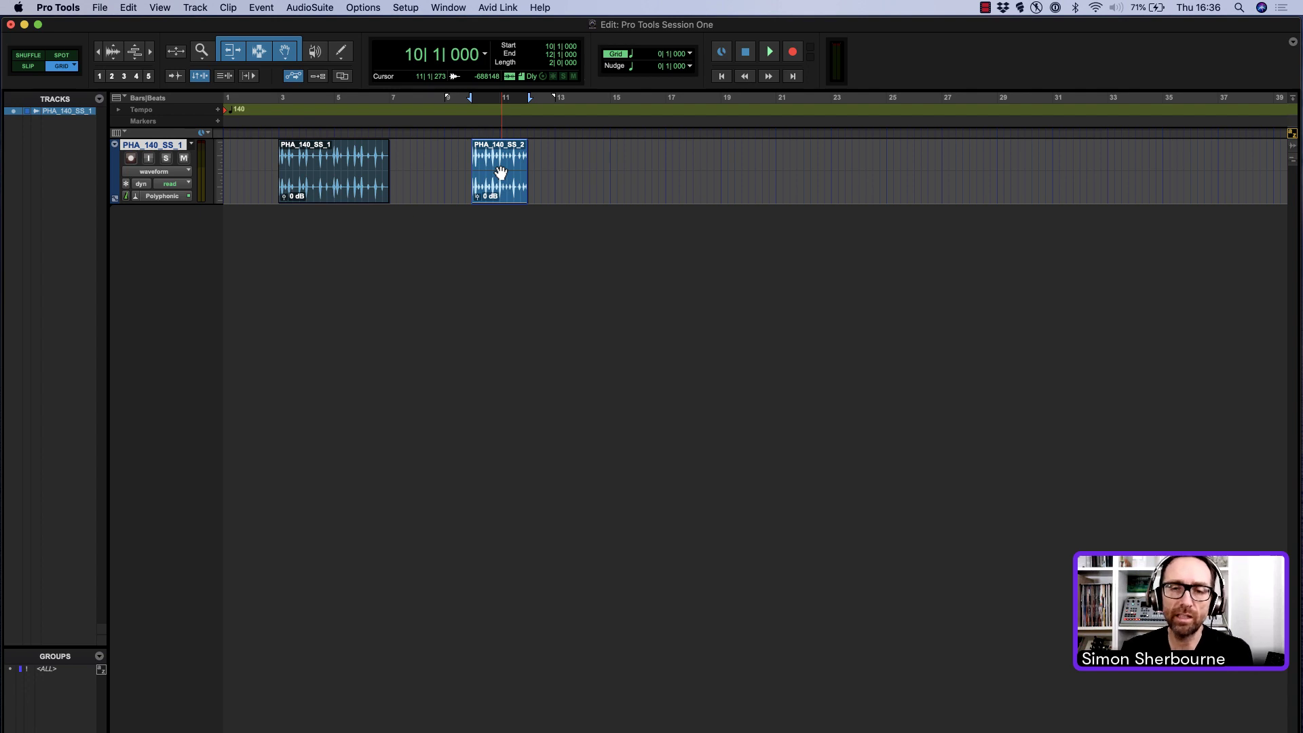
{"action": "key", "text": "ctrl+e"}
Step: Select ranges within the enlarged PHA_140_SS_2 clip, ending with 10|3|874 to 10|4|000, and restore the previous zoom
{"action": "left_click_drag", "start_coordinate": [475, 210], "coordinate": [748, 243]}
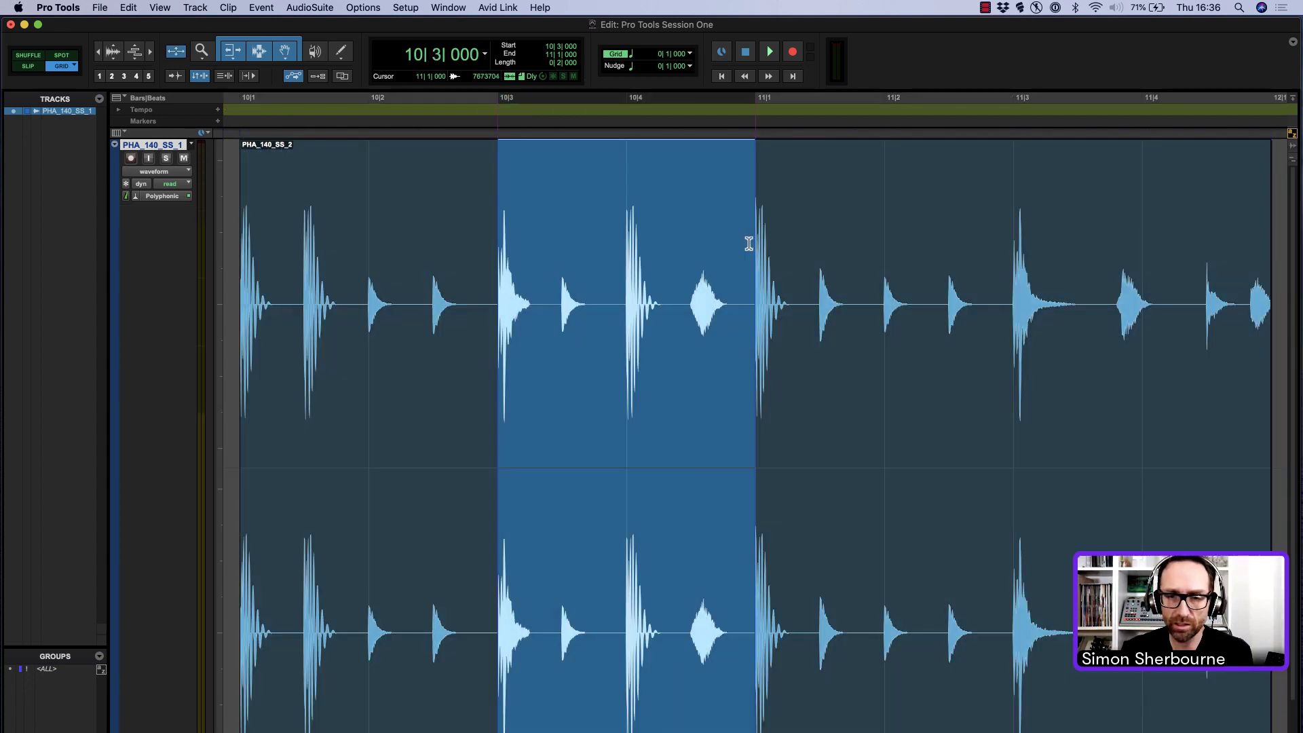
{"action": "left_click", "coordinate": [536, 255]}
{"action": "left_click_drag", "start_coordinate": [500, 256], "coordinate": [603, 343]}
{"action": "left_click_drag", "start_coordinate": [615, 338], "coordinate": [615, 337]}
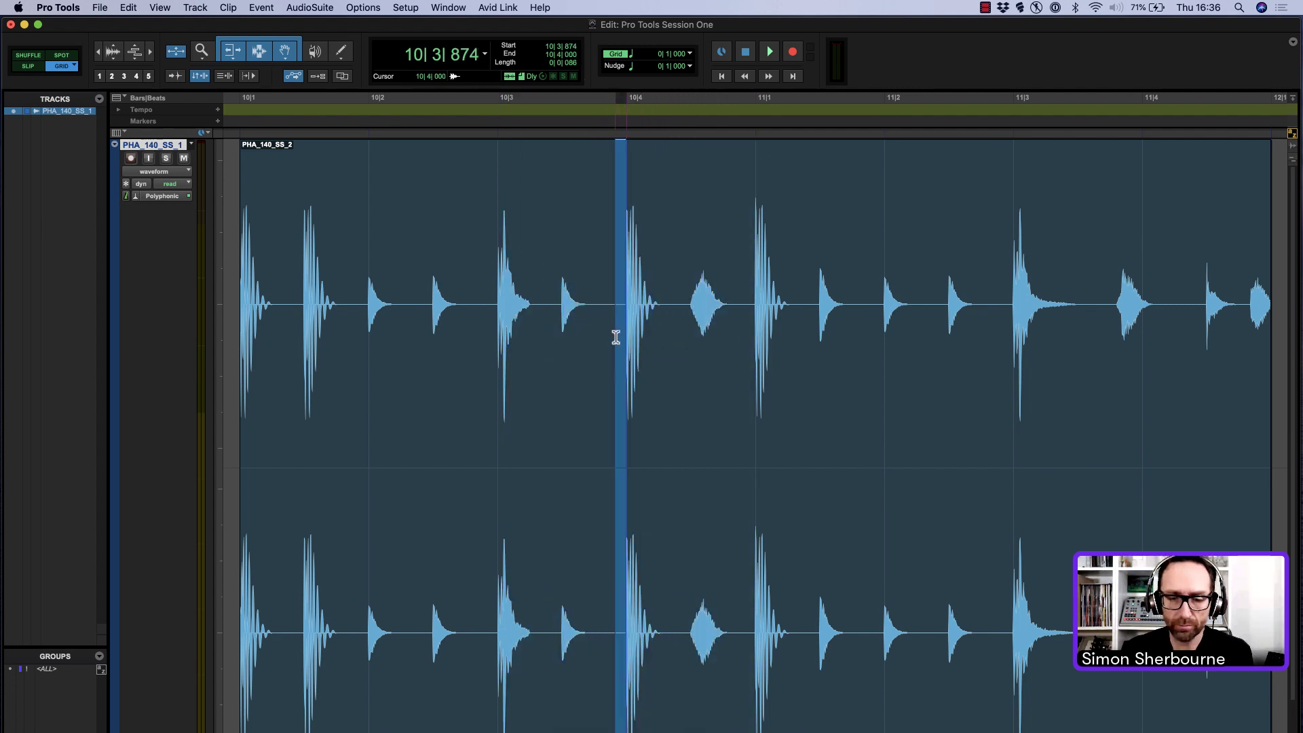
{"action": "key", "text": "ctrl+e"}
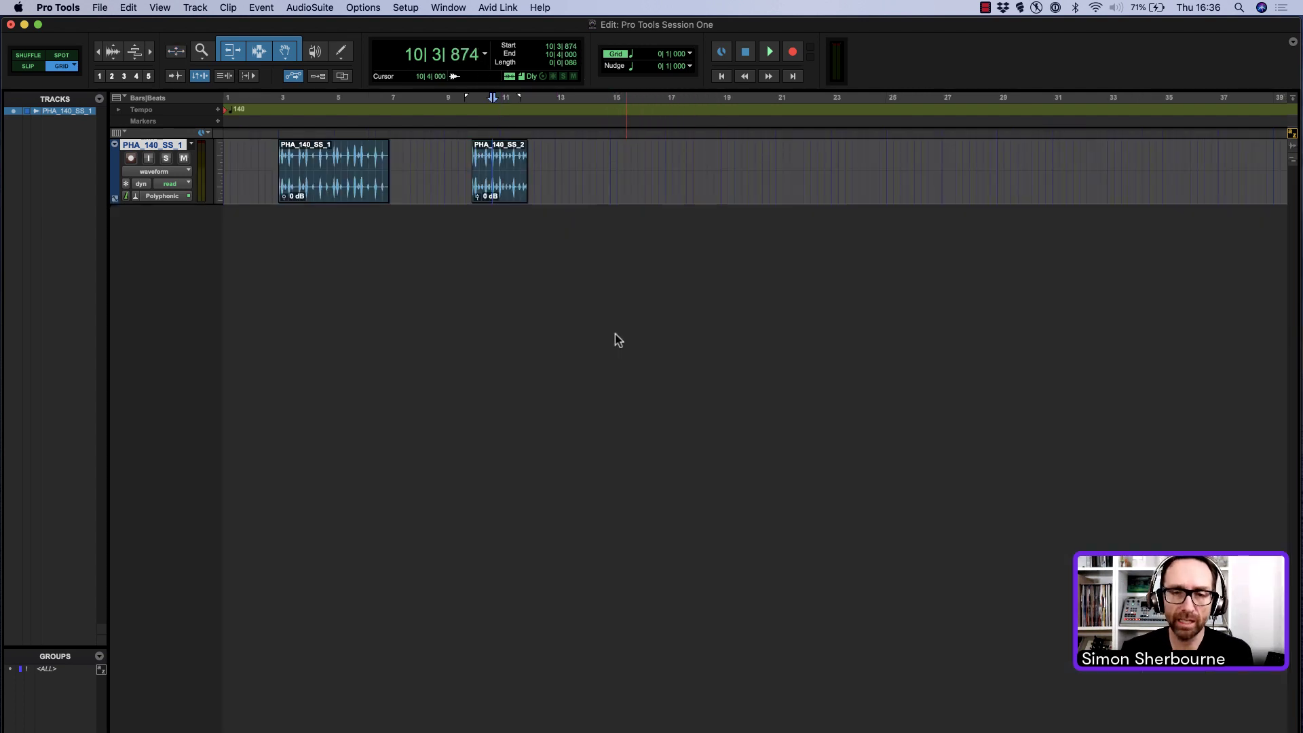
Step: Start playback from 3|4|000 in the ruler, move it to 10|3|000 within the PHA_140_SS_2 clip, and stop
{"action": "left_click", "coordinate": [553, 163]}
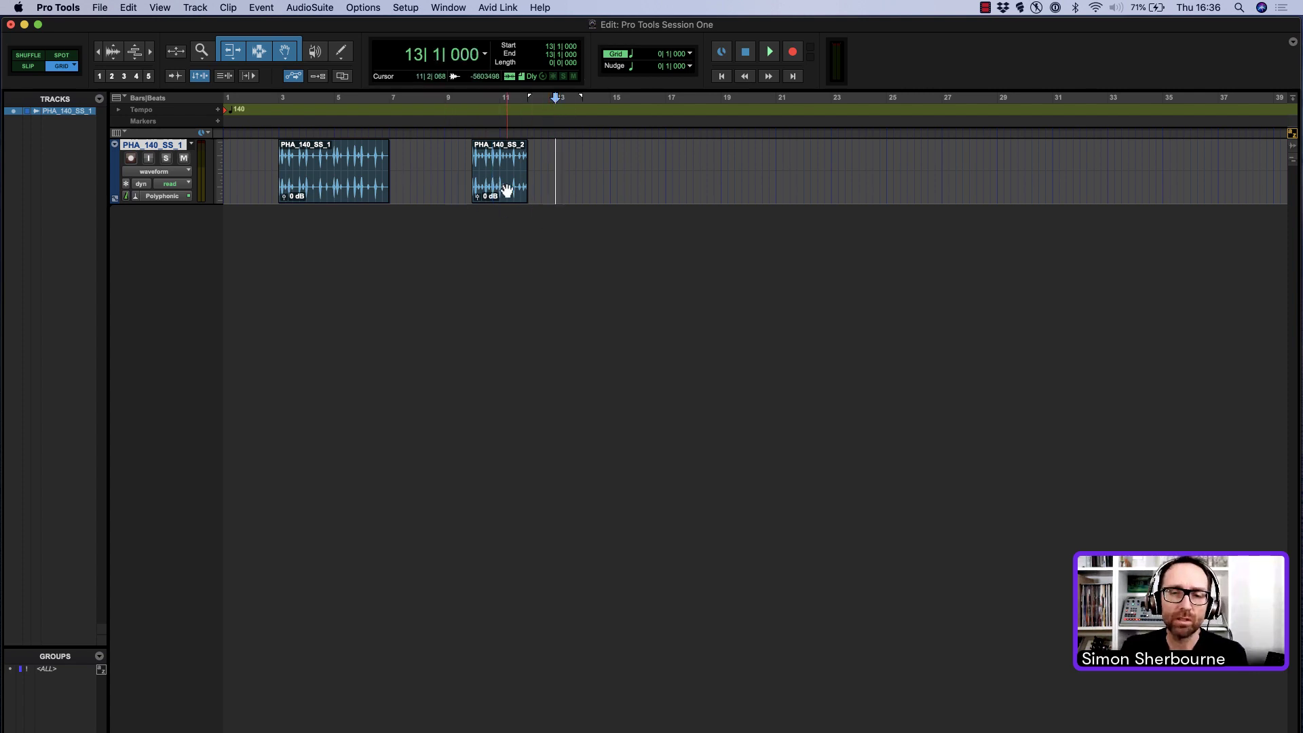
{"action": "left_click", "coordinate": [299, 102]}
{"action": "key", "text": "space"}
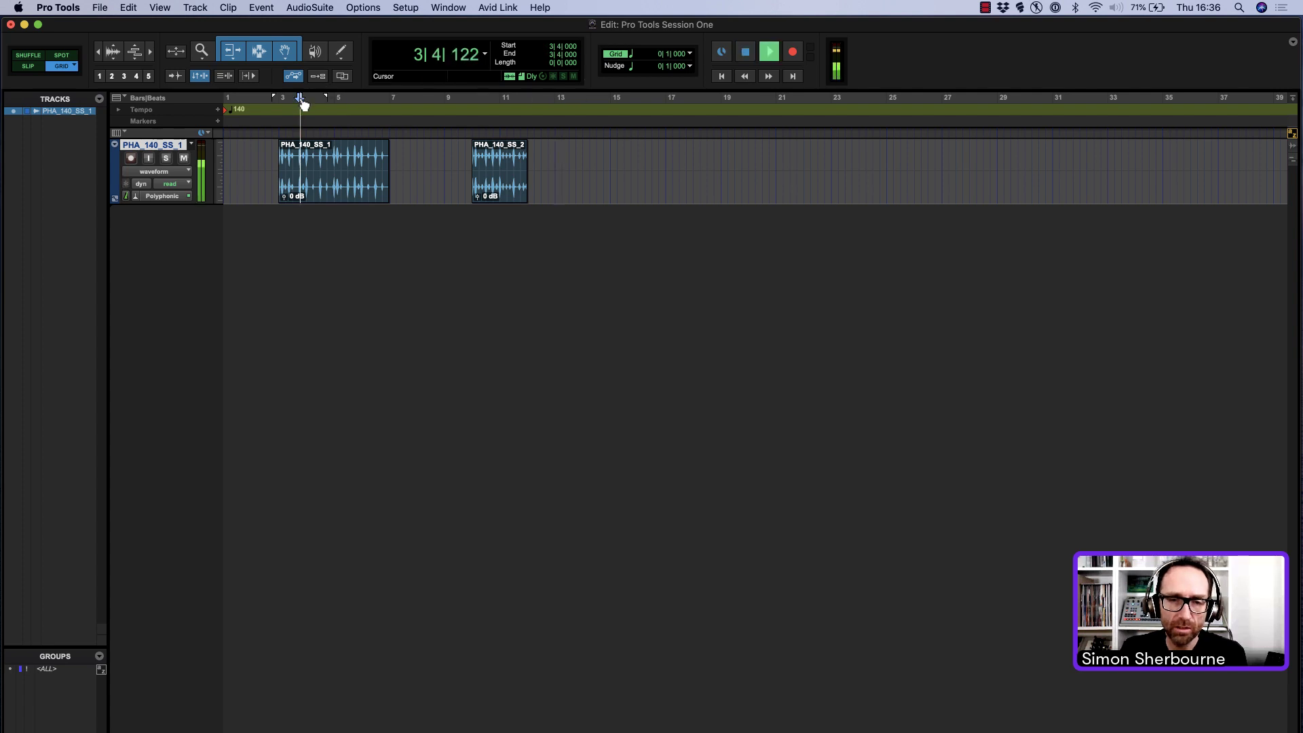
{"action": "left_click", "coordinate": [484, 98]}
{"action": "key", "text": "space"}
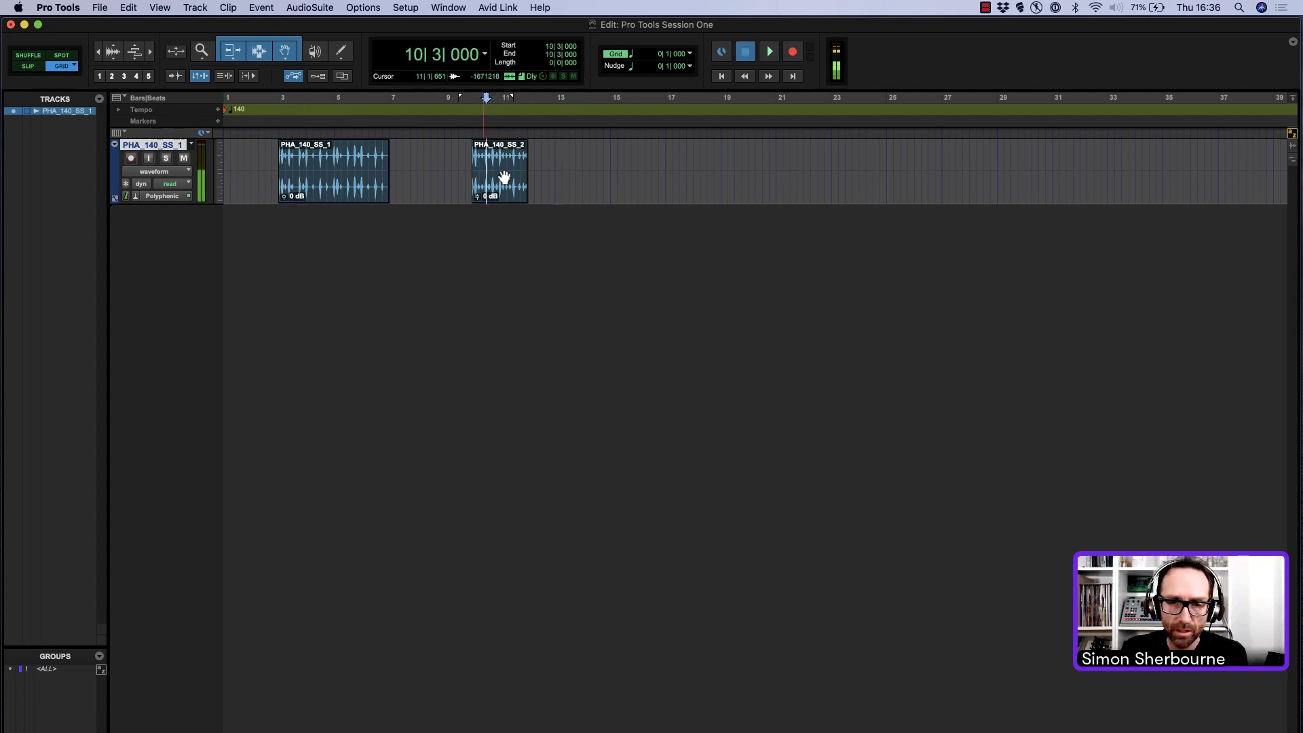
Step: Color the PHA_140_SS_2 clip green with the Color Palette and close the palette
{"action": "left_click", "coordinate": [505, 190]}
{"action": "left_click", "coordinate": [464, 9]}
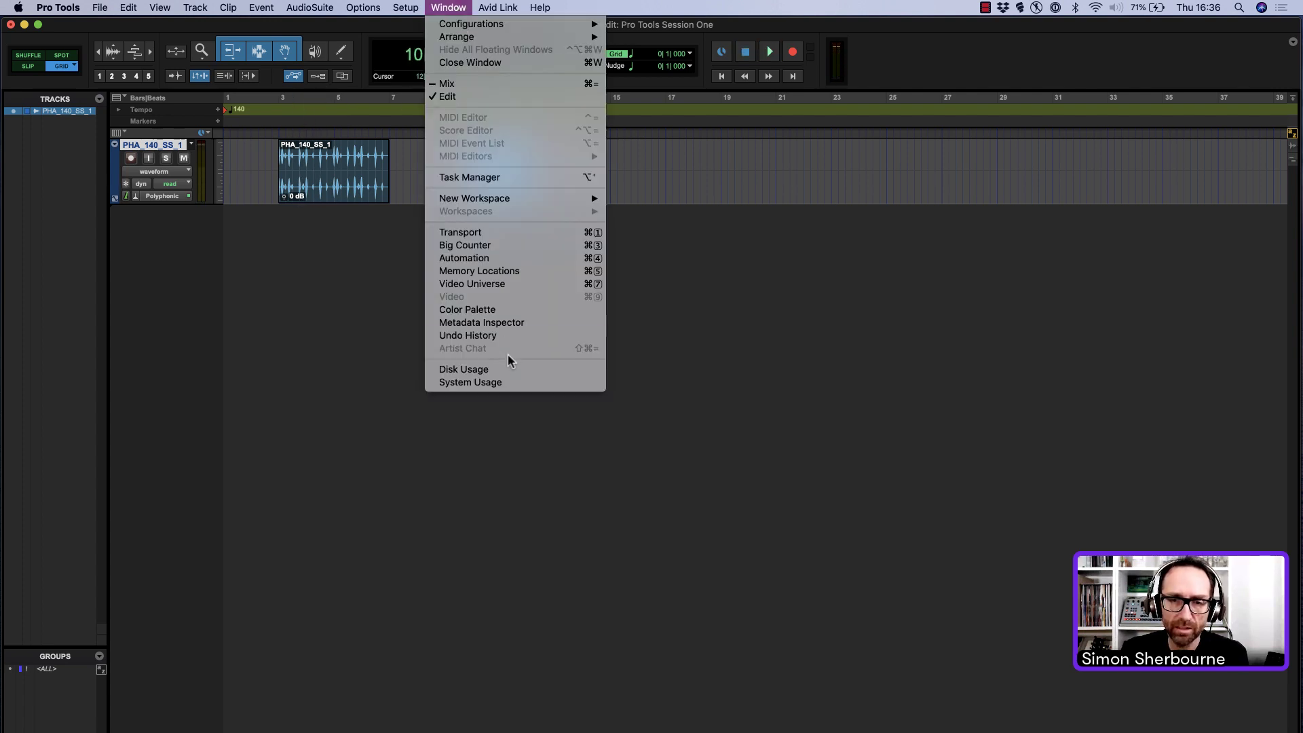
{"action": "left_click", "coordinate": [510, 306]}
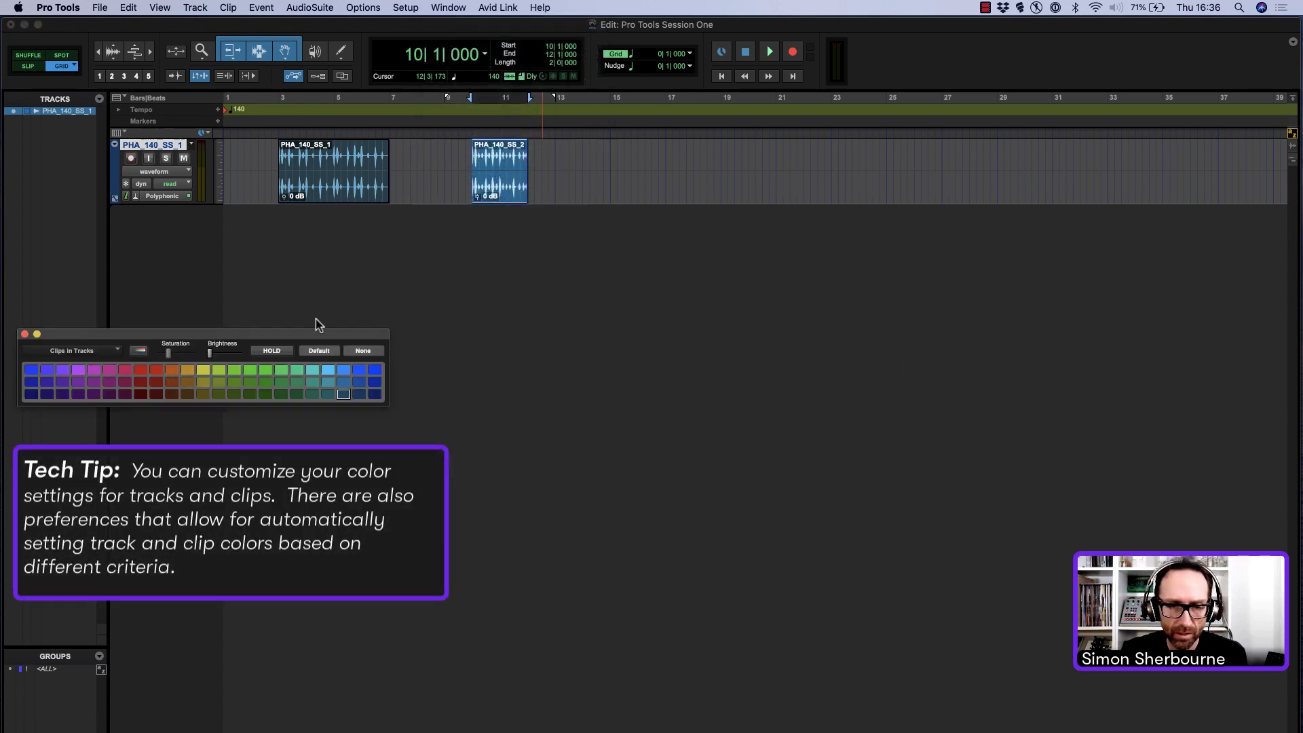
{"action": "left_click_drag", "start_coordinate": [299, 332], "coordinate": [1030, 302]}
{"action": "left_click", "coordinate": [979, 350]}
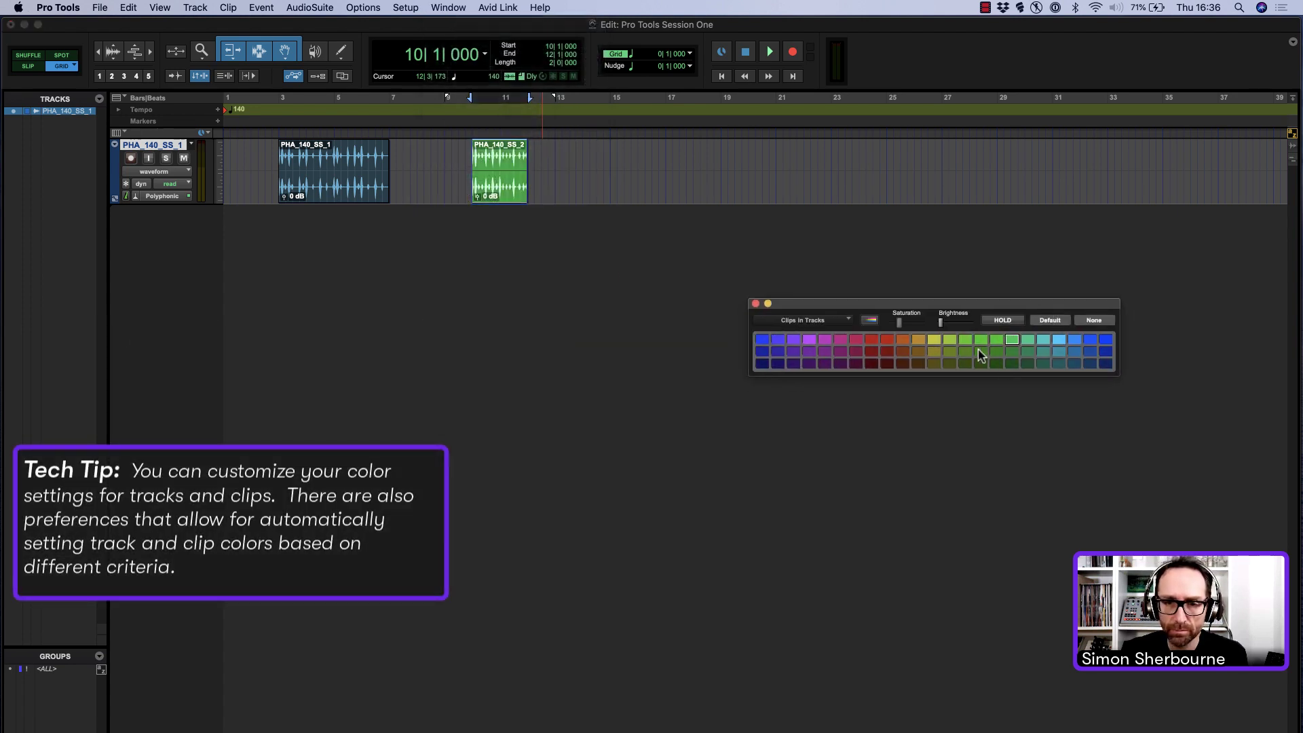
{"action": "left_click", "coordinate": [755, 304]}
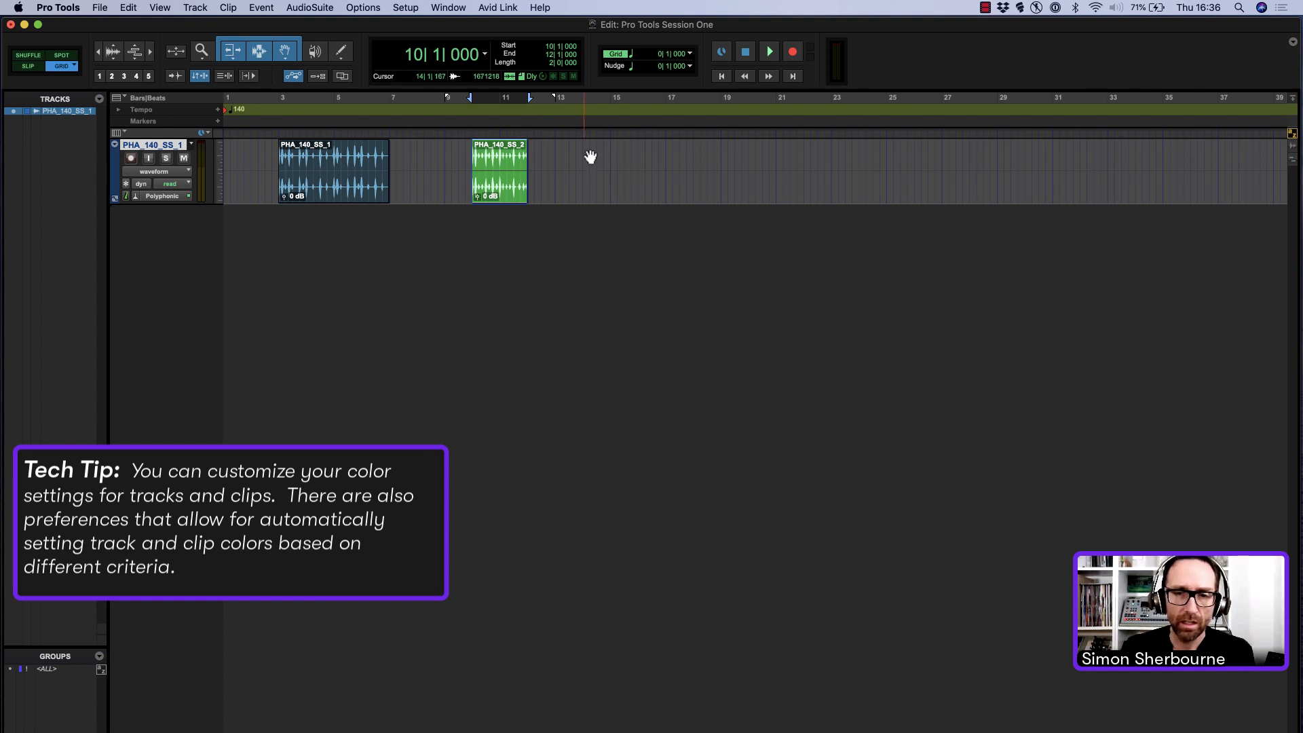
Step: Move the PHA_140_SS_2 clip to 25|1|000 and the PHA_140_SS_1 clip to 1|1|000
{"action": "left_click_drag", "start_coordinate": [508, 197], "coordinate": [922, 195]}
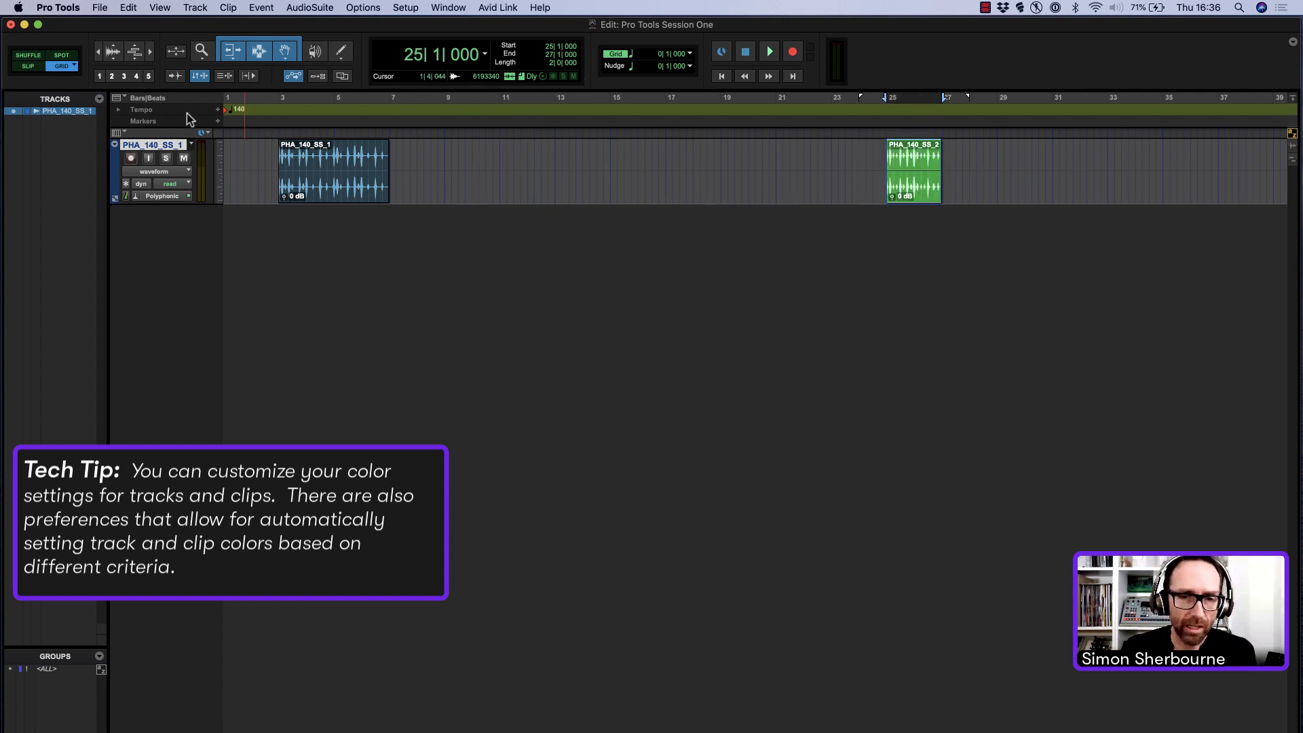
{"action": "left_click_drag", "start_coordinate": [333, 191], "coordinate": [280, 193]}
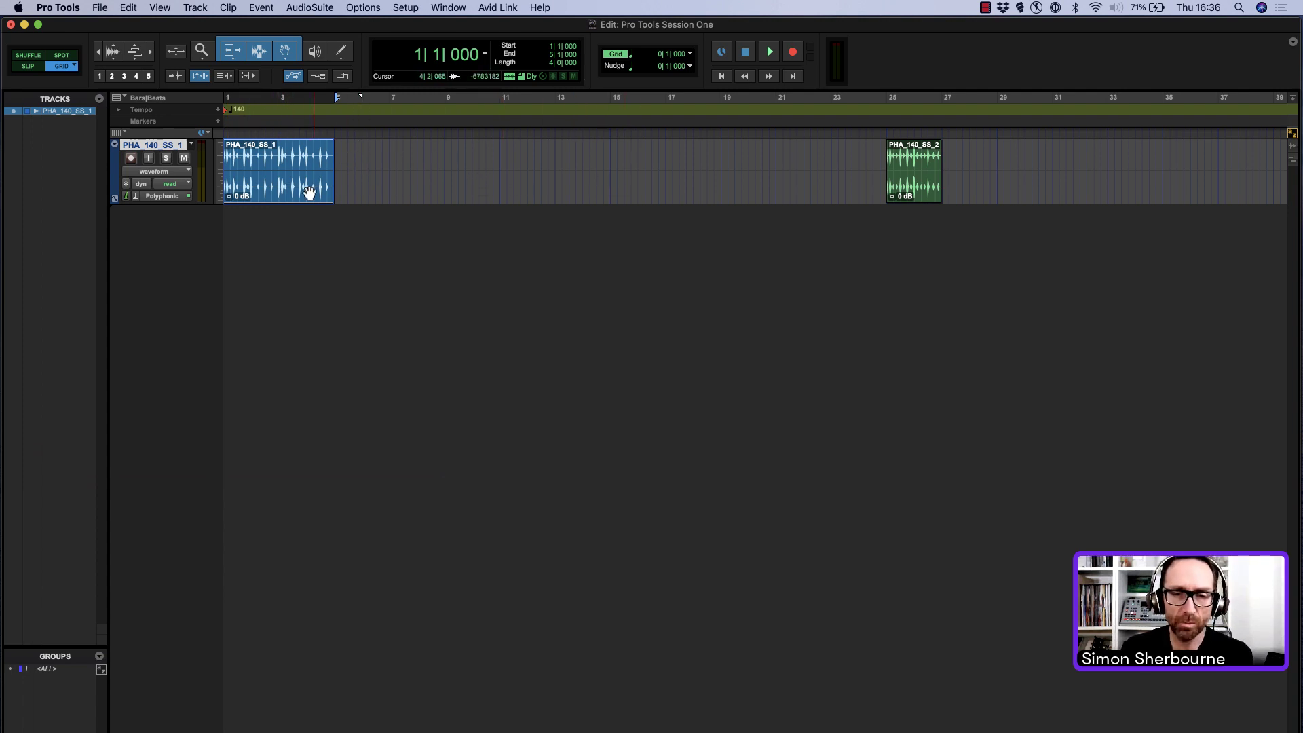
Step: Duplicate the PHA_140_SS_1 clip twice and undo both duplicates
{"action": "key", "text": "super+d"}
{"action": "key", "text": "super+d"}
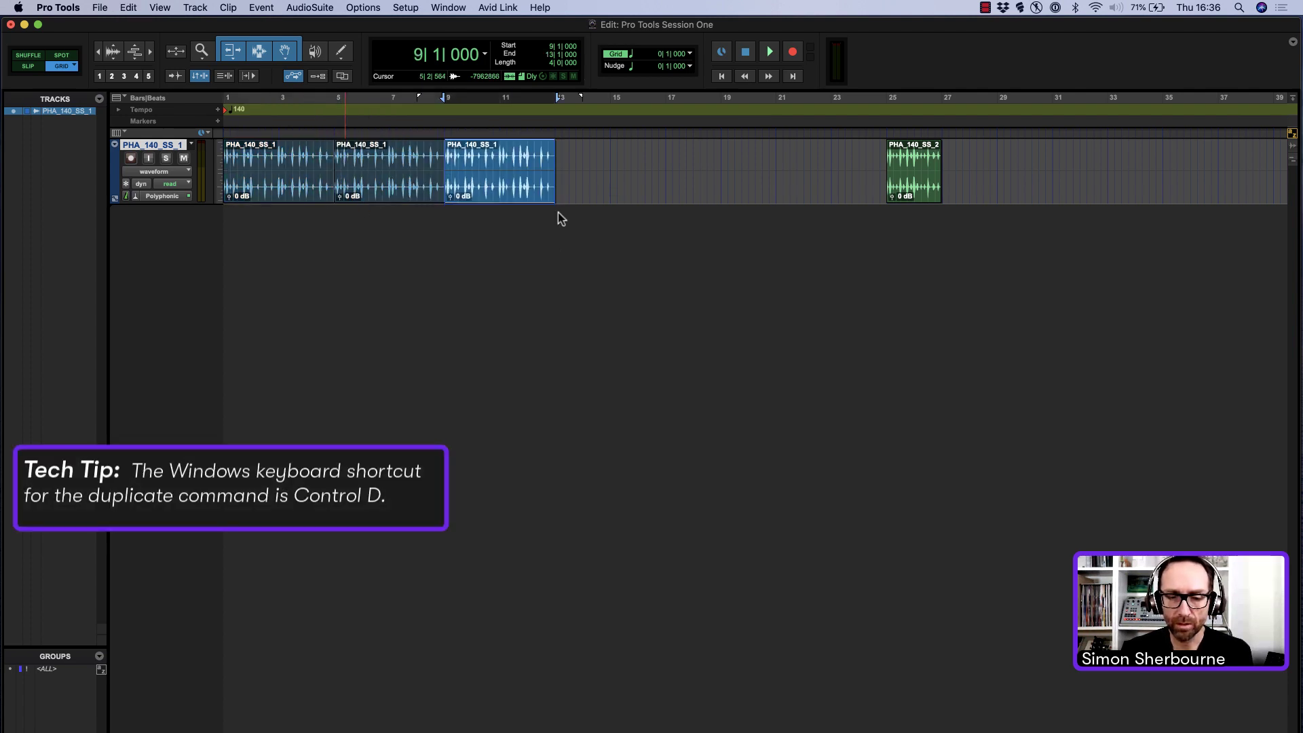
{"action": "key", "text": "super+z"}
{"action": "key", "text": "super+z"}
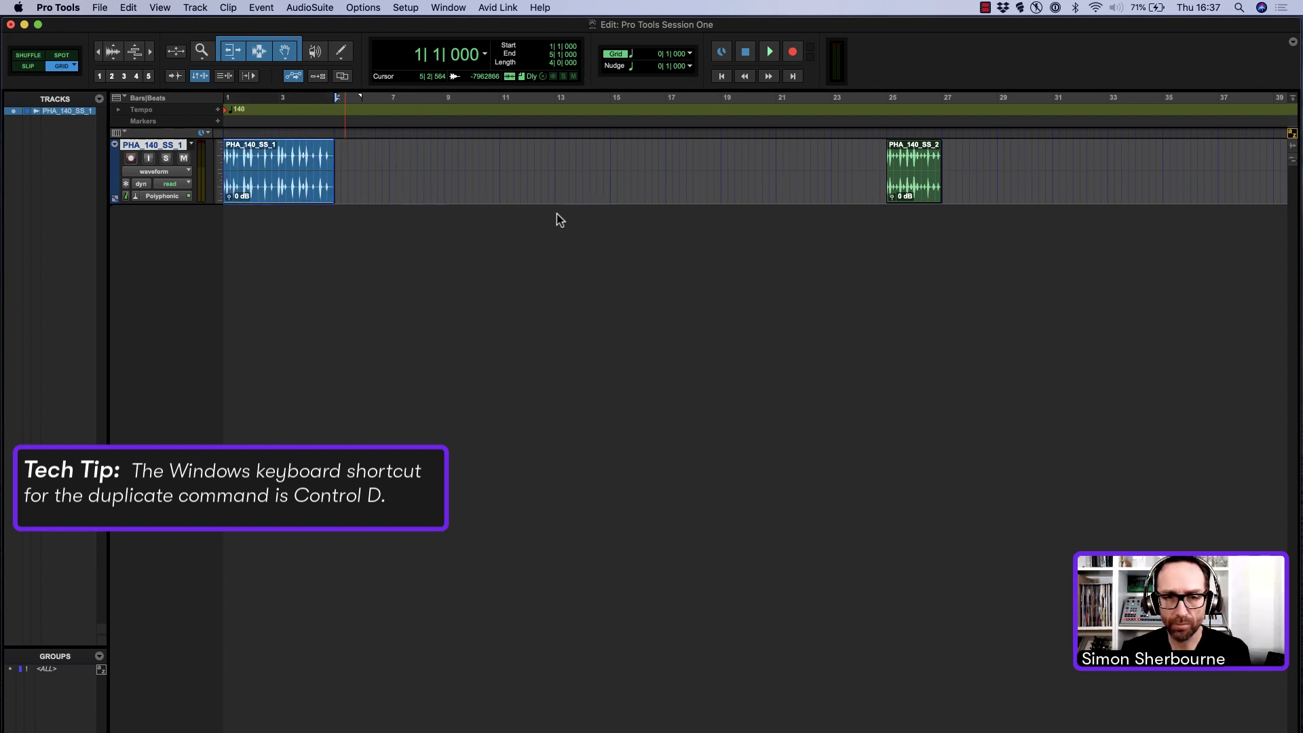
Step: Switch the Trim tool to Loop mode
{"action": "left_click", "coordinate": [234, 55]}
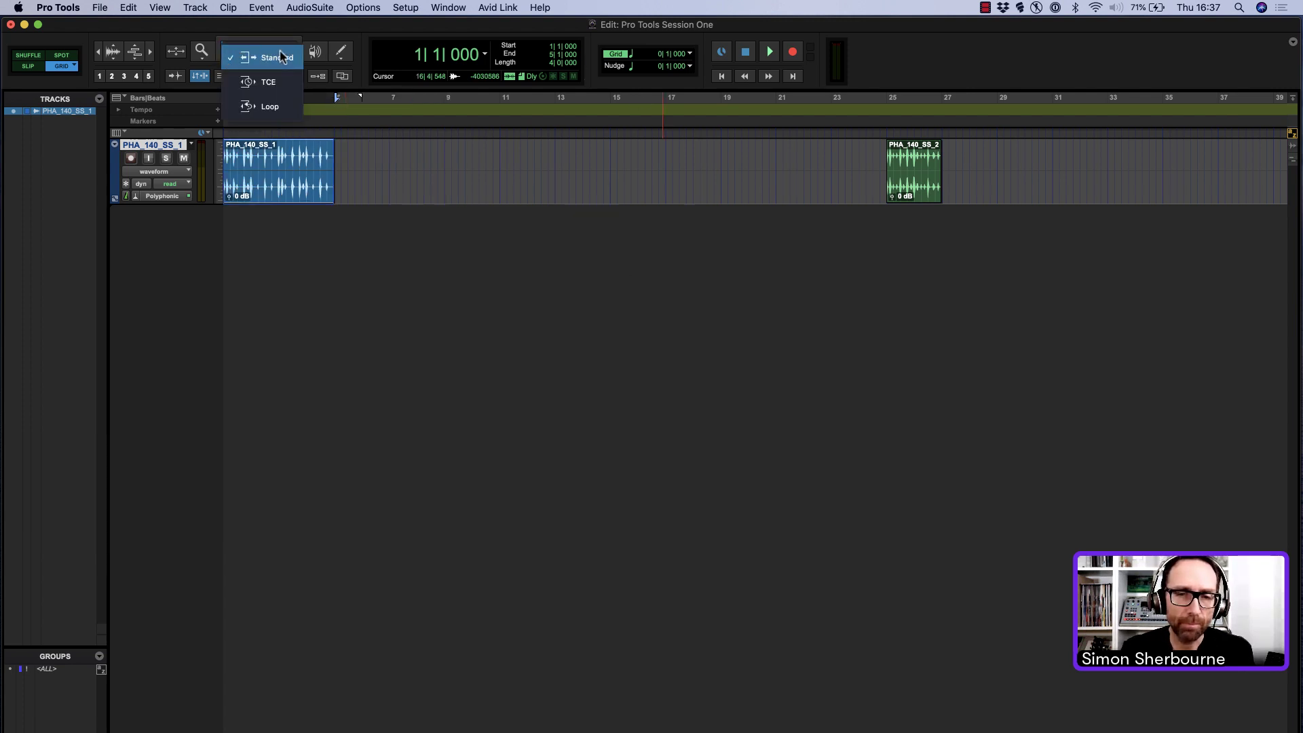
{"action": "left_click", "coordinate": [296, 114]}
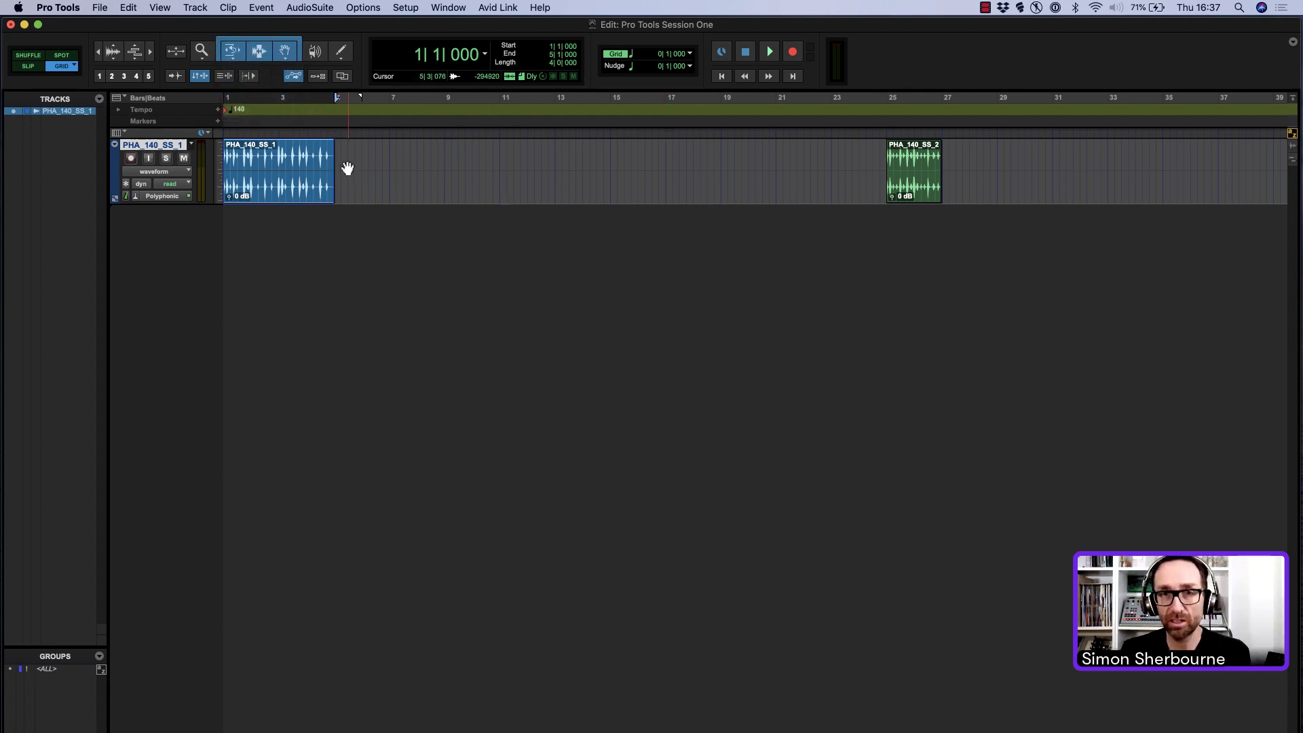
Step: Loop the PHA_140_SS_1 clip out to 17|1|000, and place PHA_140_SS_2 directly after it, looped to 33|1|000
{"action": "left_click_drag", "start_coordinate": [332, 176], "coordinate": [666, 185]}
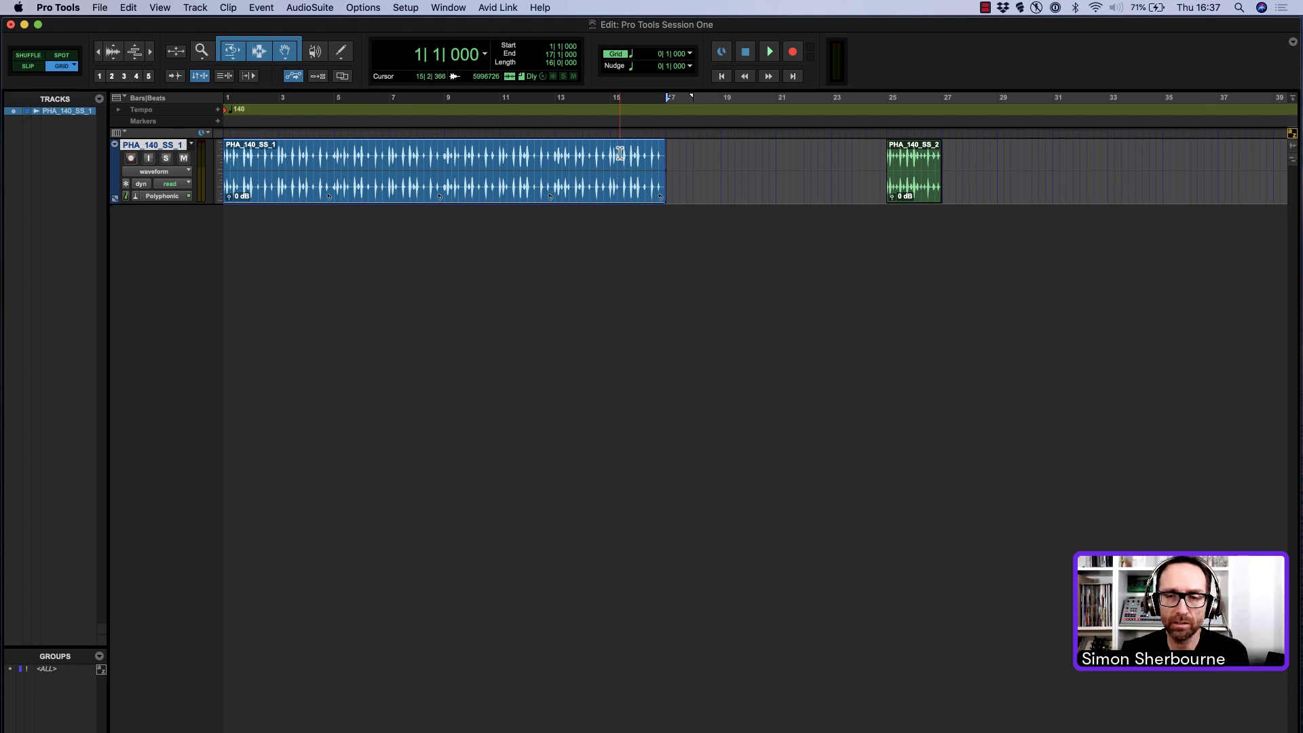
{"action": "left_click_drag", "start_coordinate": [907, 186], "coordinate": [1098, 163]}
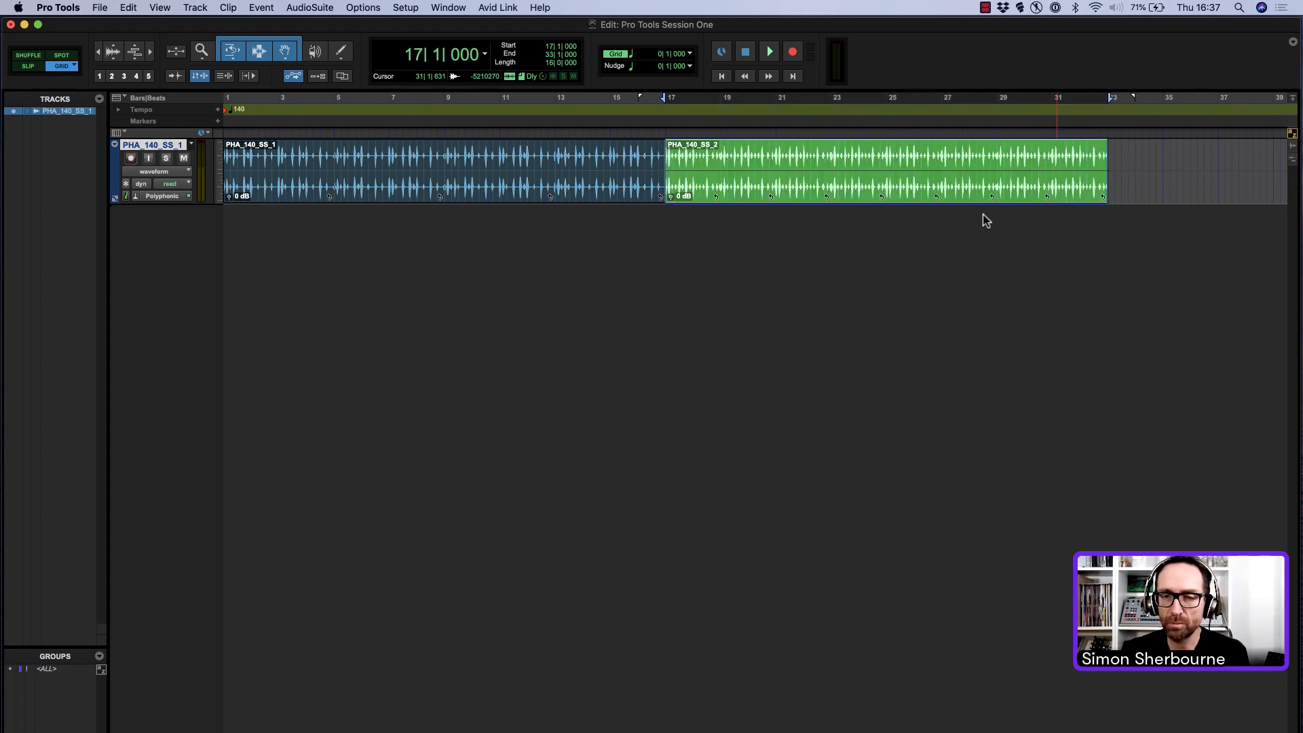
{"action": "left_click", "coordinate": [1144, 154]}
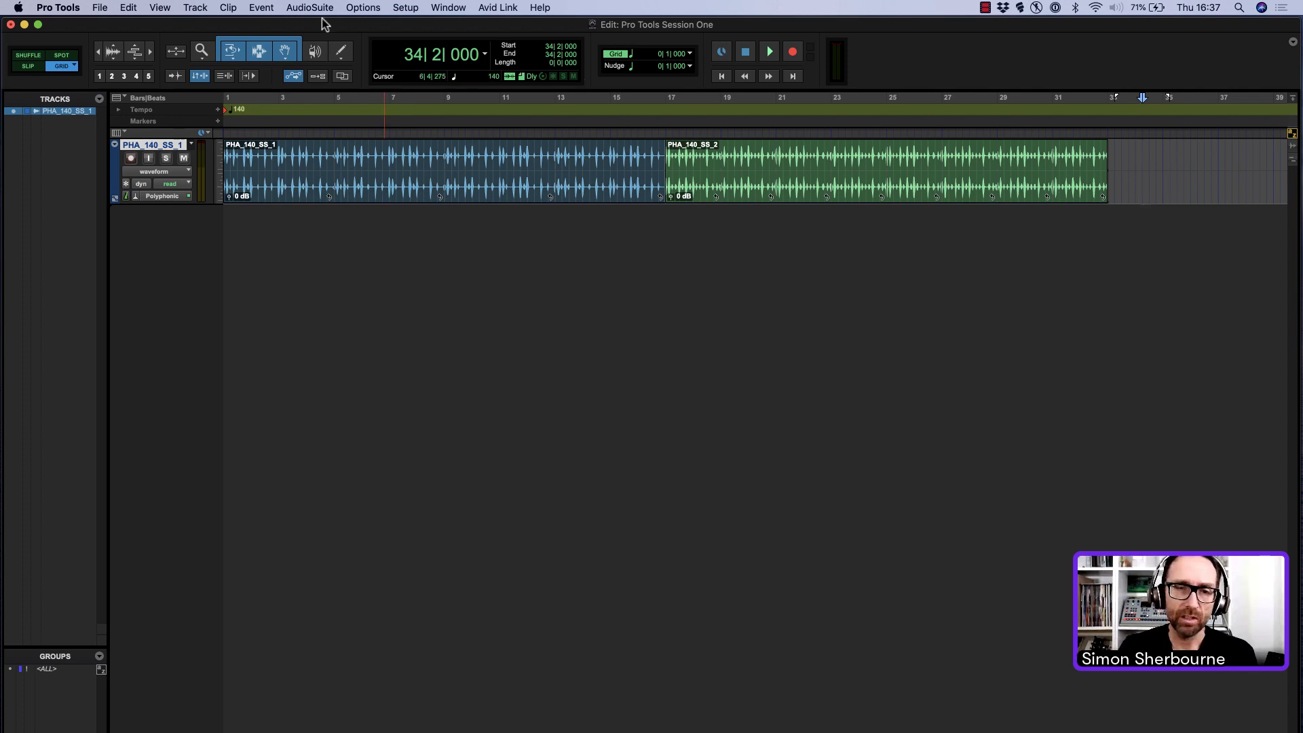
Step: Create one new mono audio track named Guitar
{"action": "left_click", "coordinate": [195, 7]}
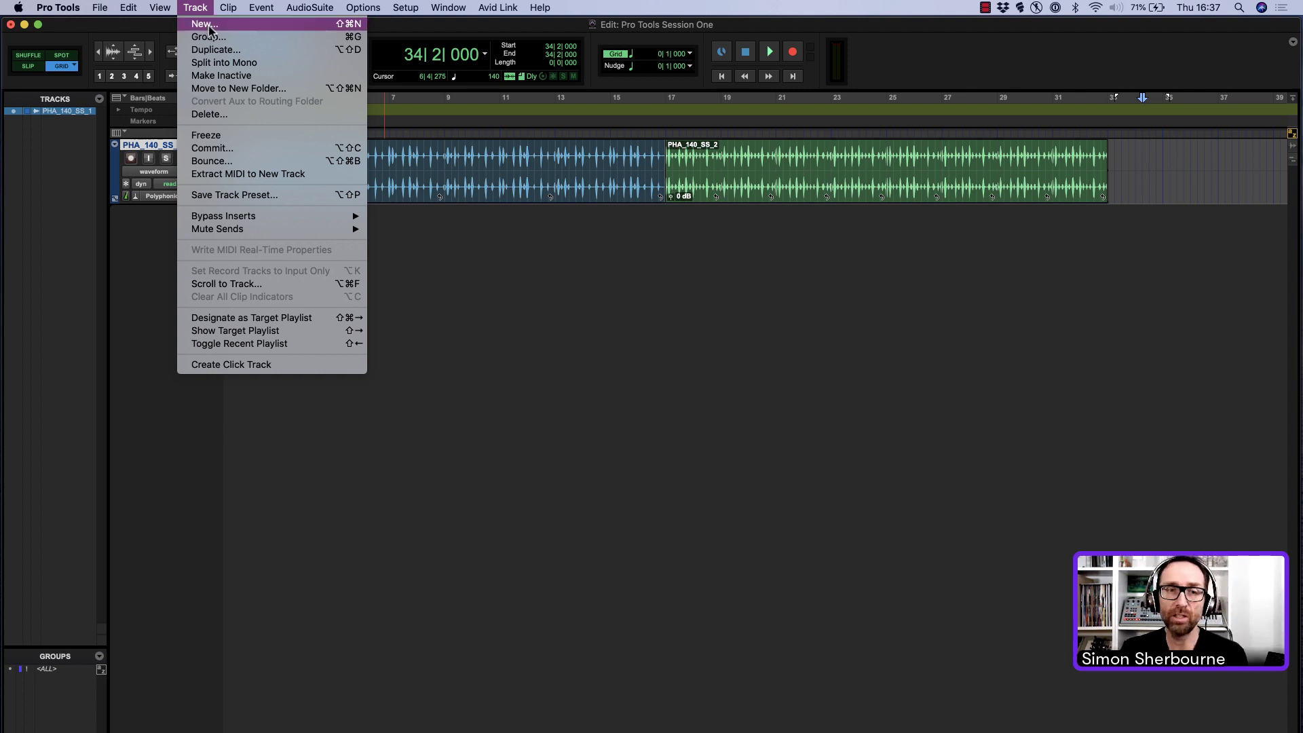
{"action": "left_click", "coordinate": [211, 25]}
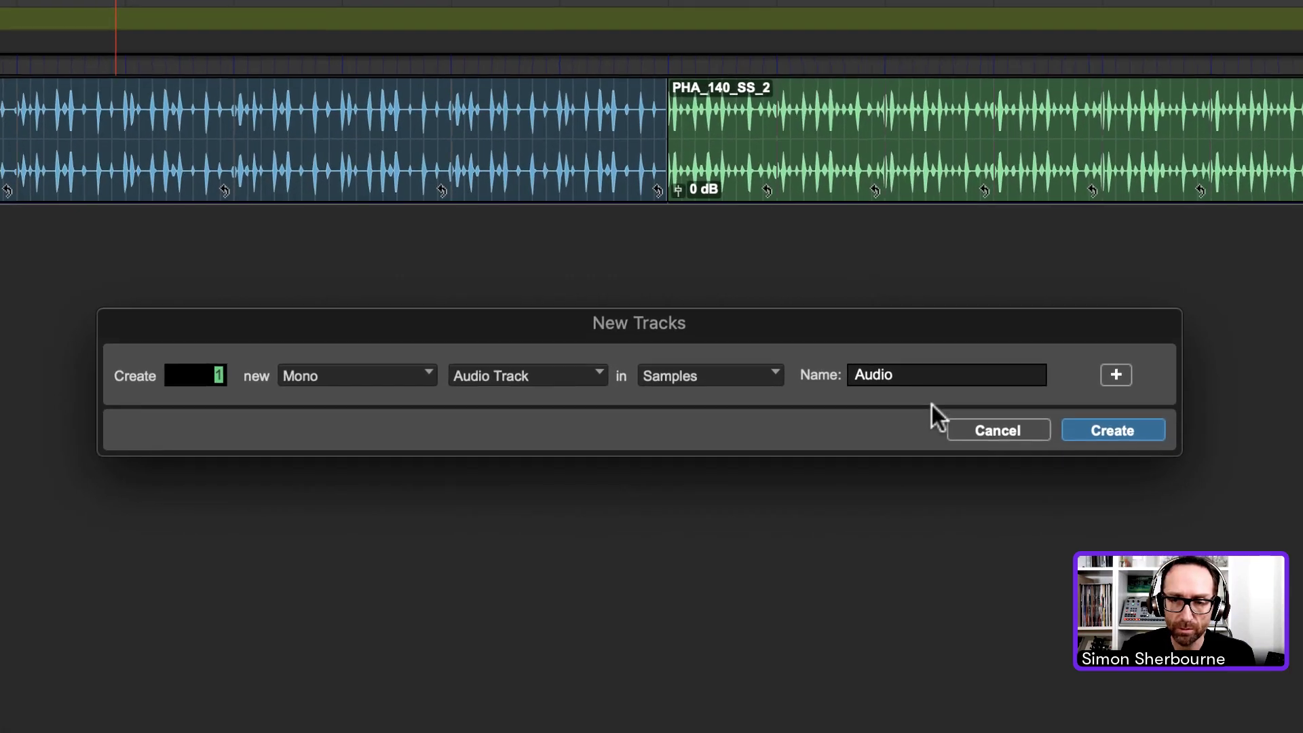
{"action": "key", "text": "Tab"}
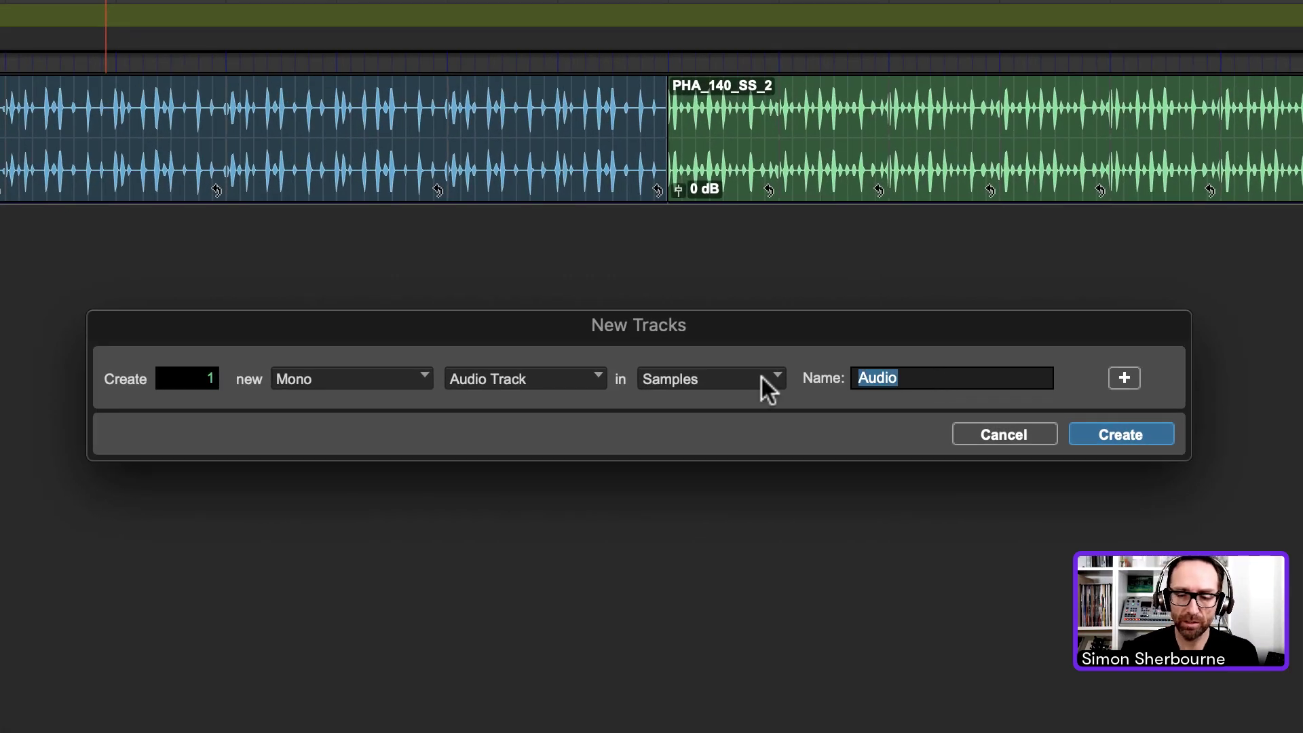
{"action": "type", "text": "Guitar"}
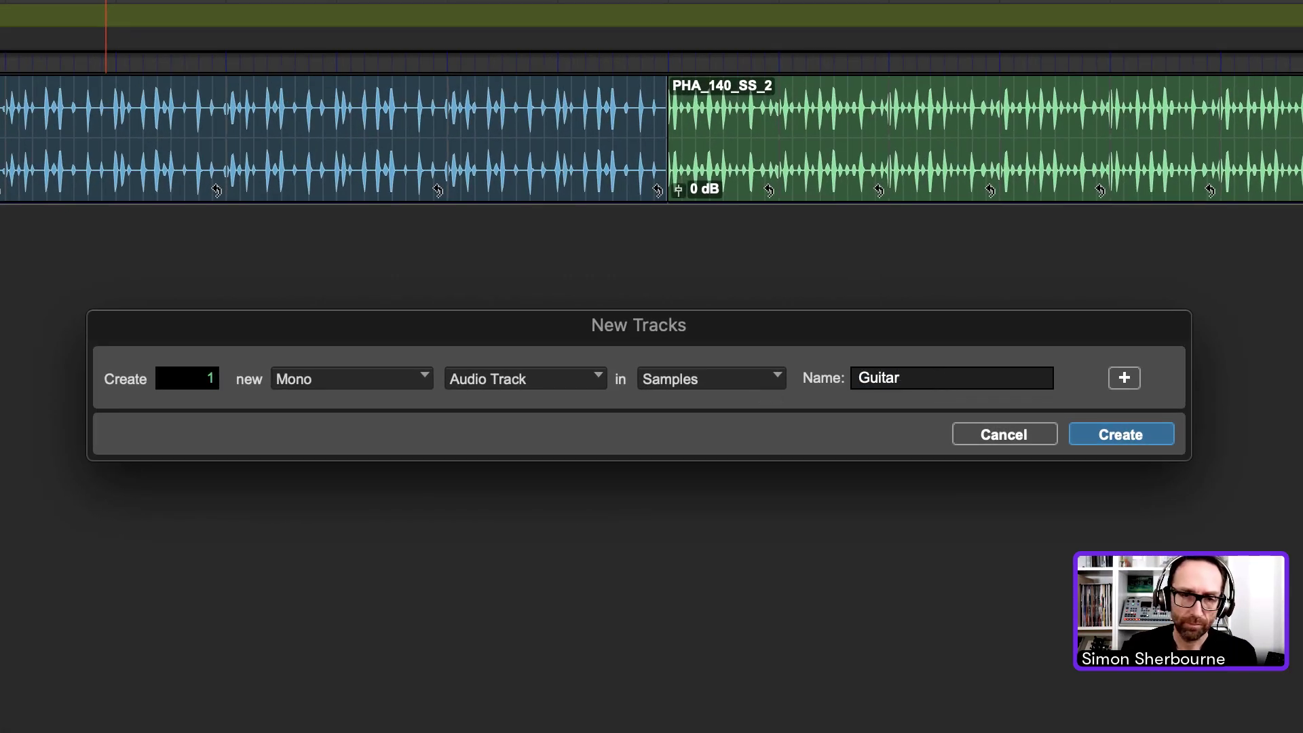
{"action": "key", "text": "Return"}
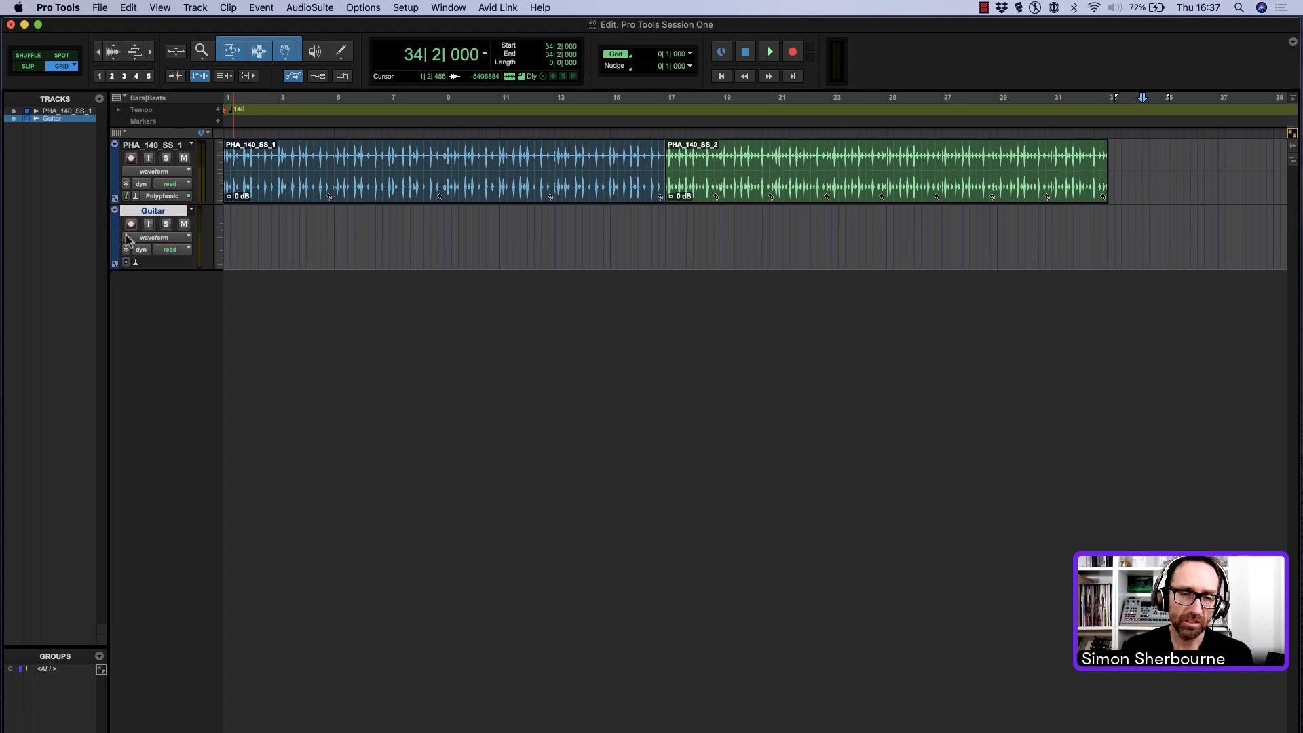
Step: Color the Guitar track green with the Color Palette and close the palette
{"action": "double_click", "coordinate": [116, 236]}
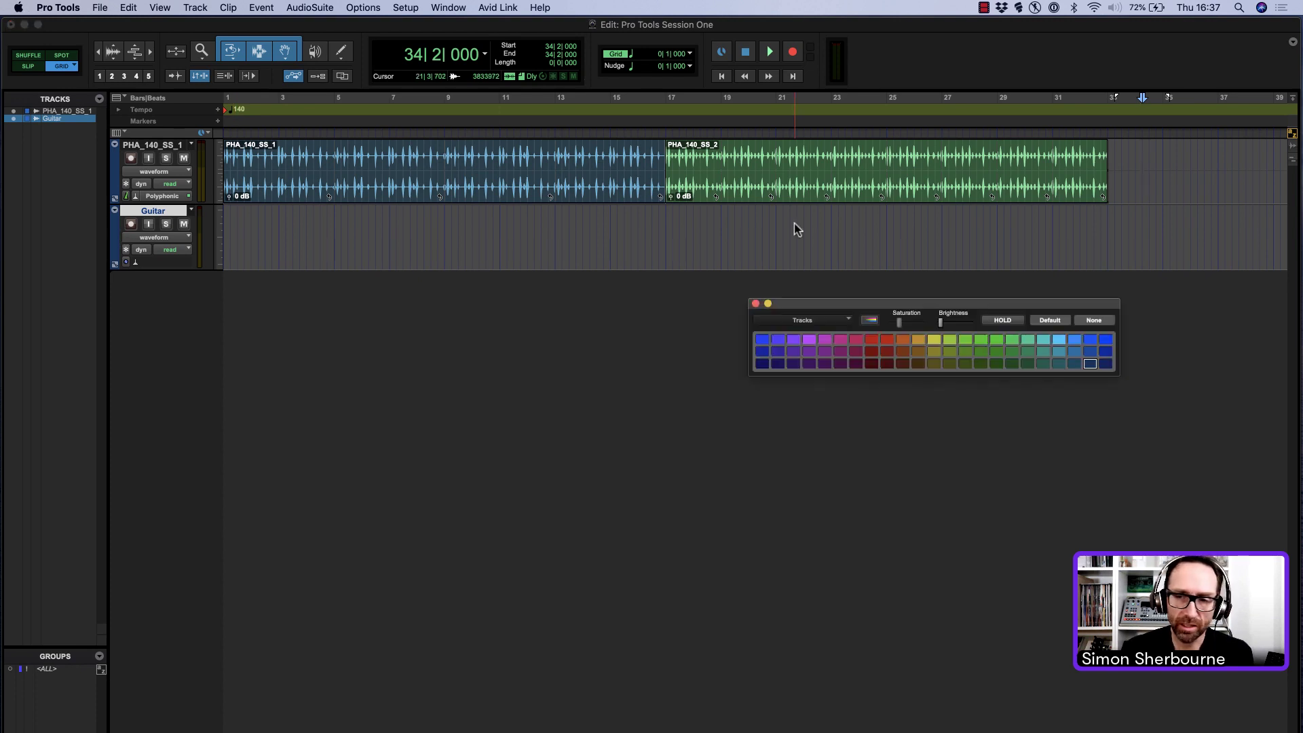
{"action": "left_click", "coordinate": [981, 340]}
{"action": "left_click", "coordinate": [966, 351]}
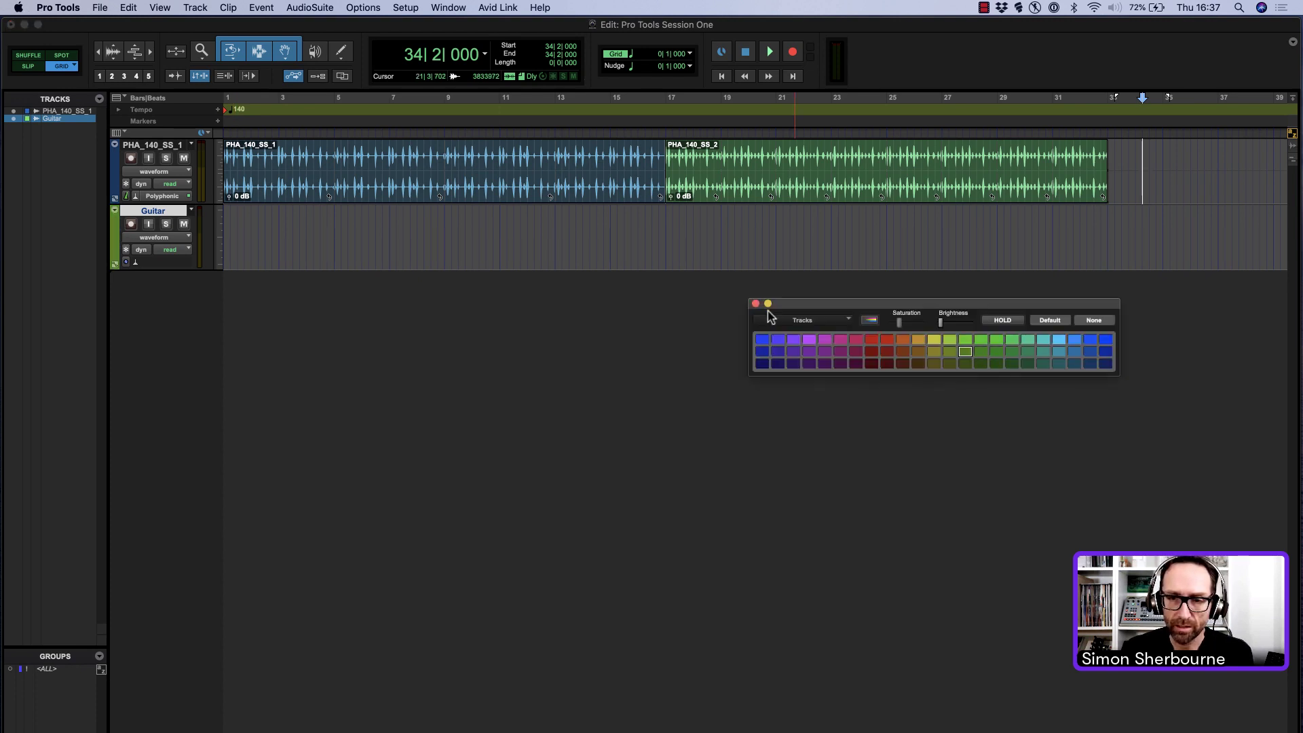
{"action": "left_click", "coordinate": [756, 304]}
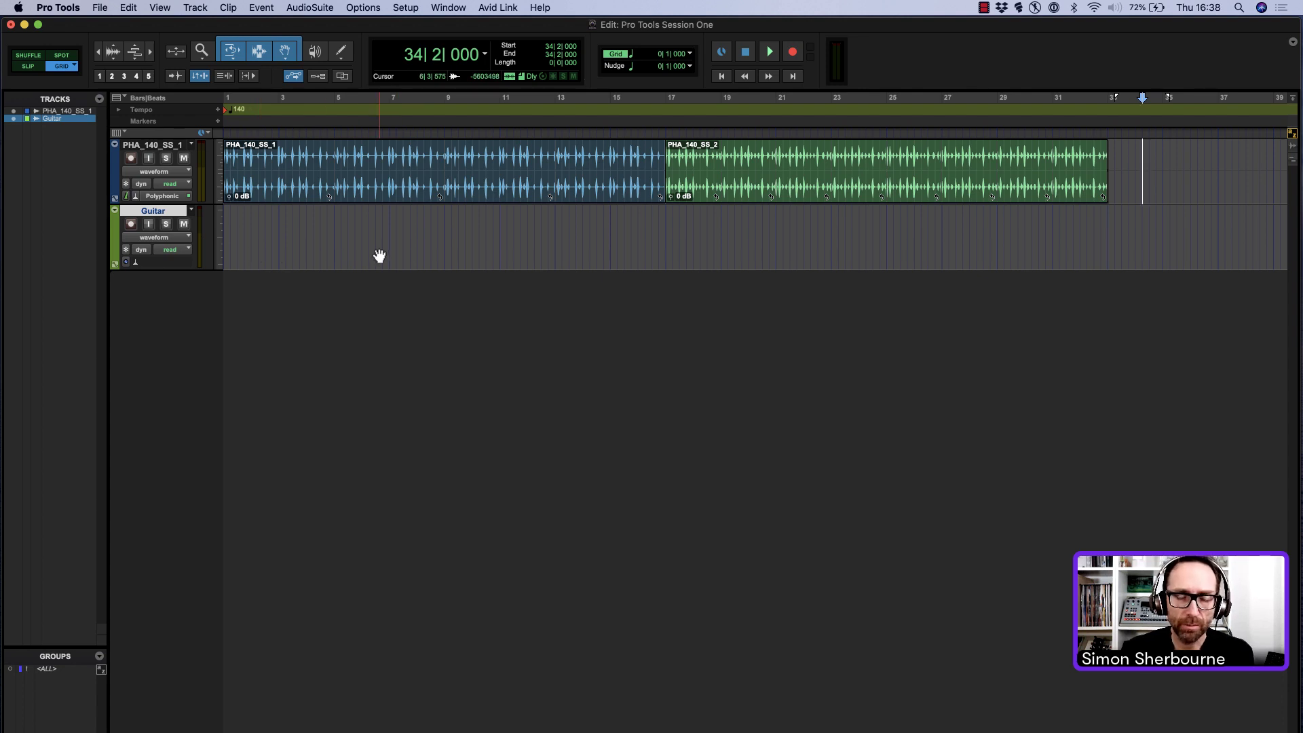
Step: Rename the mono sub-path Input 1 under Input 1-2 to Guitar in the I/O Setup and apply the change
{"action": "left_click", "coordinate": [404, 8]}
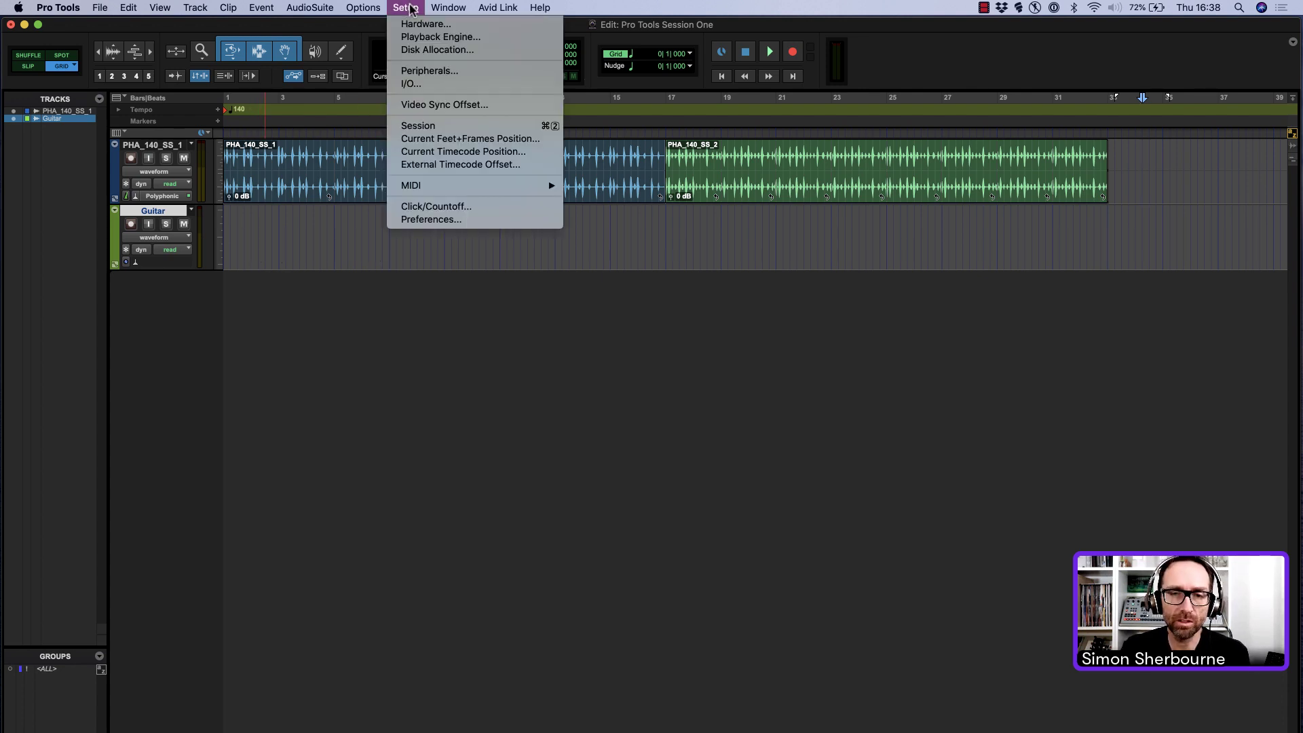
{"action": "left_click", "coordinate": [429, 84]}
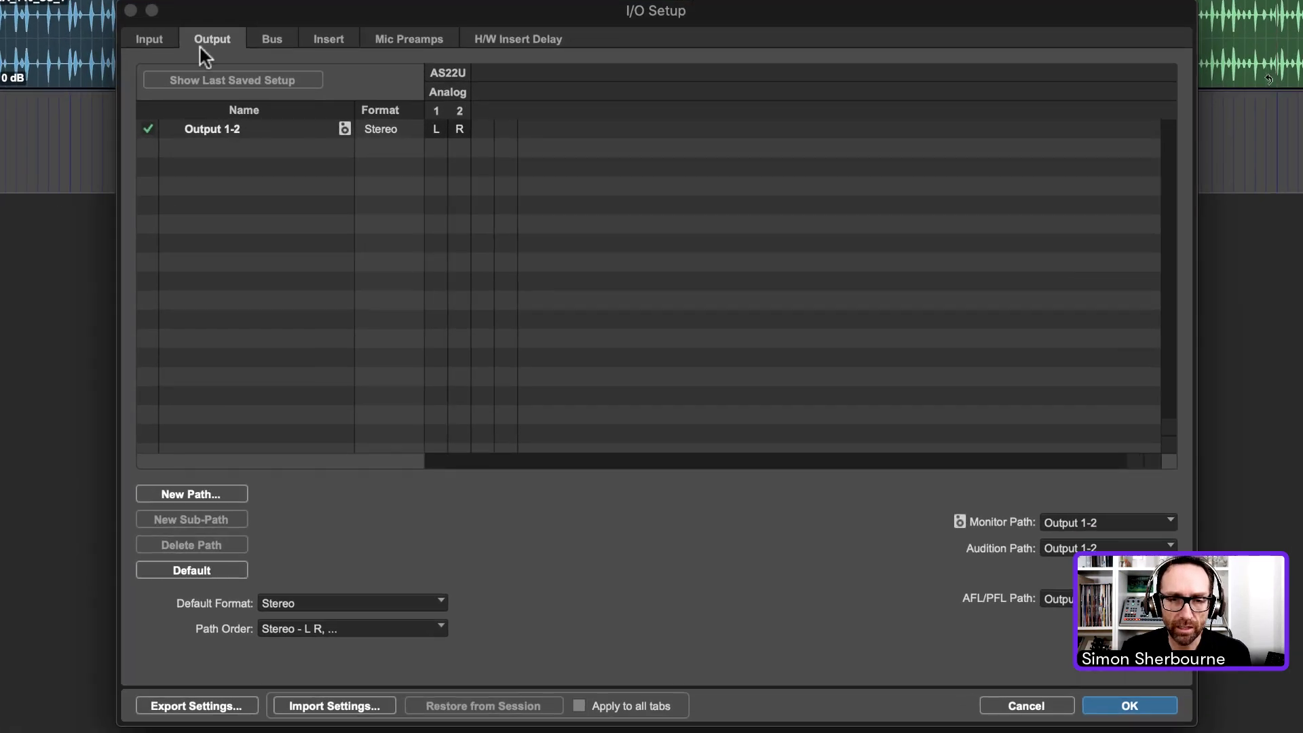
{"action": "left_click", "coordinate": [178, 53]}
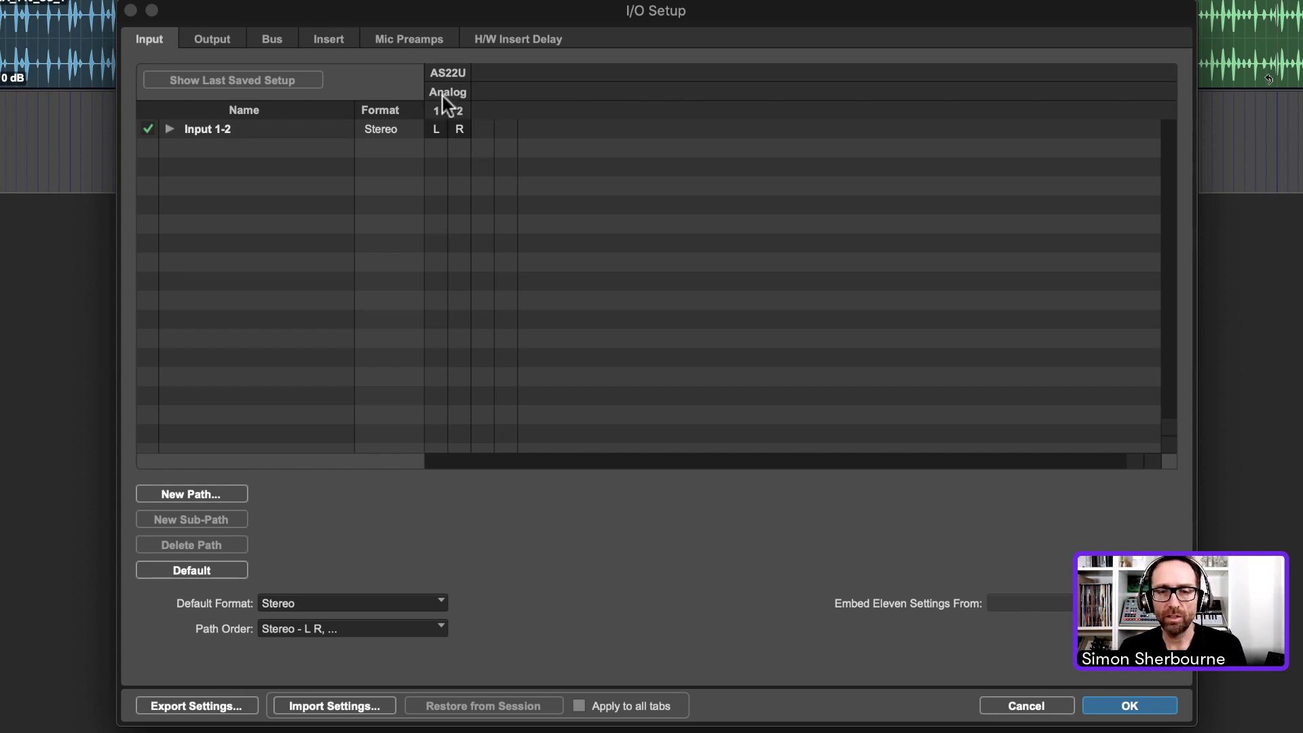
{"action": "left_click", "coordinate": [171, 129]}
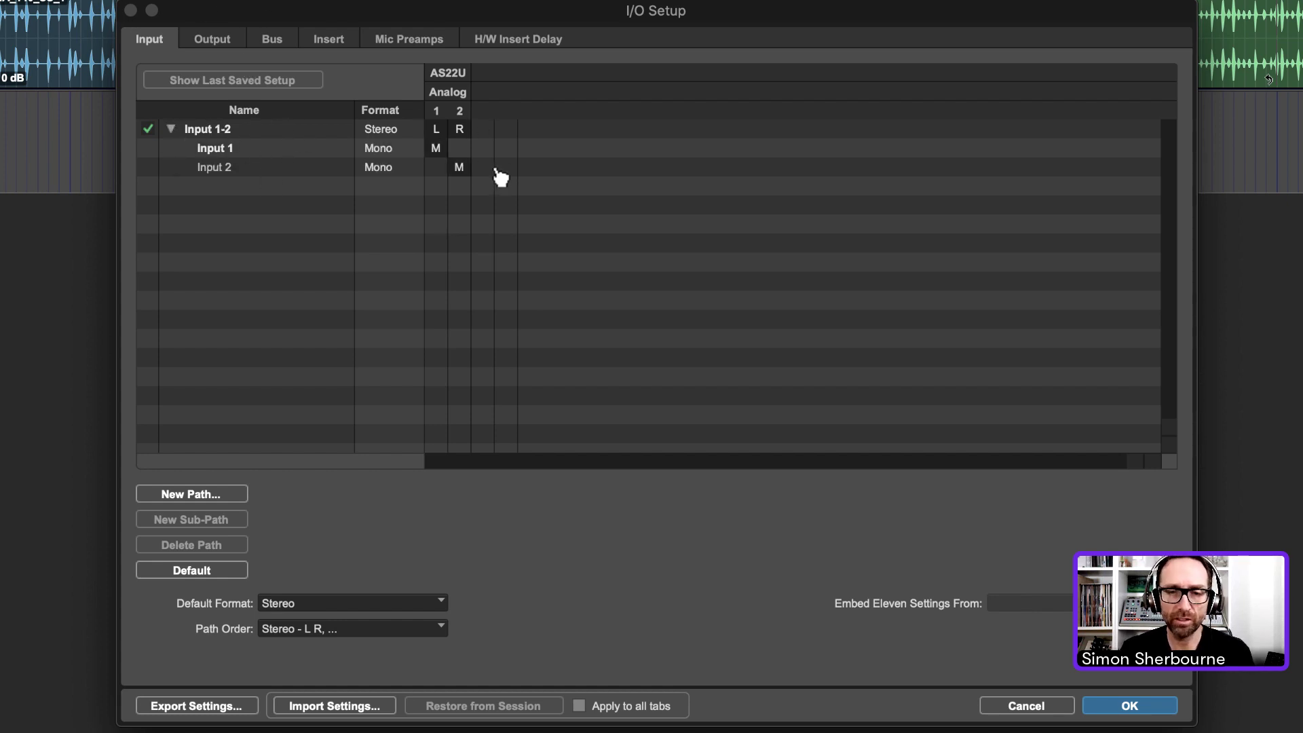
{"action": "left_click", "coordinate": [255, 147]}
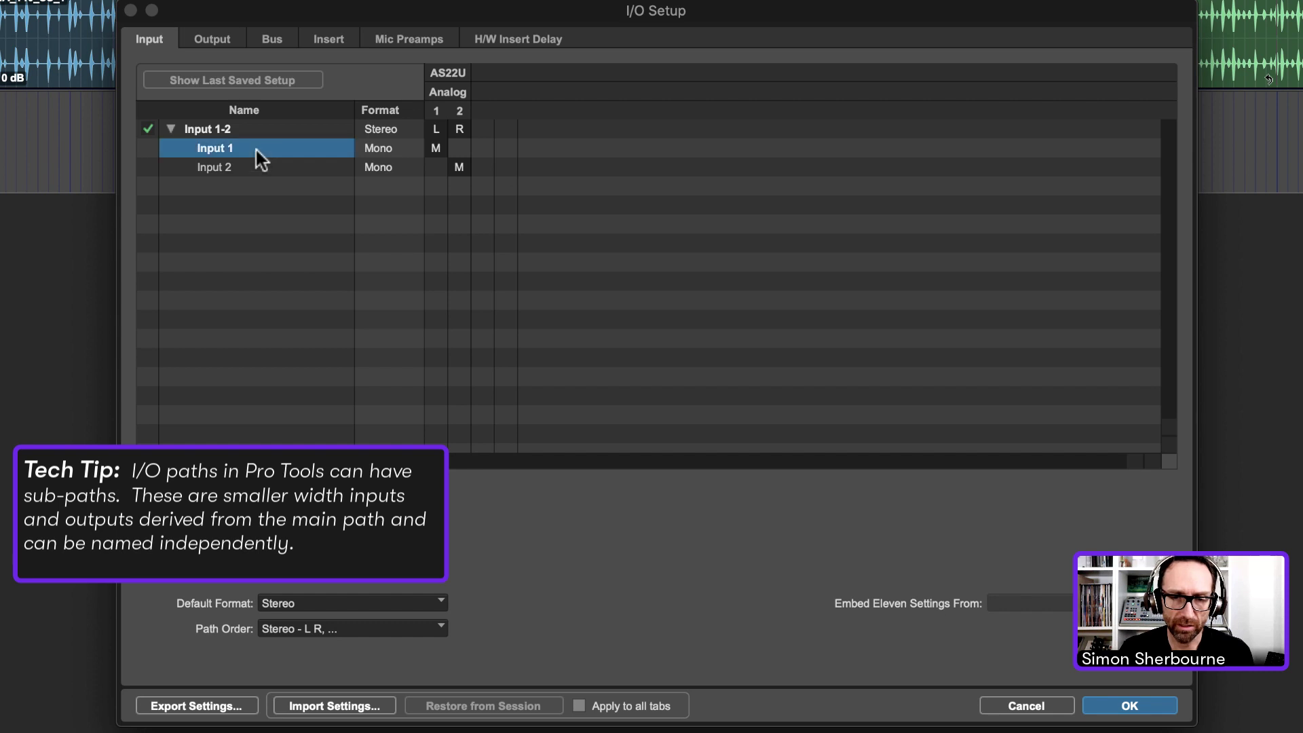
{"action": "left_click", "coordinate": [255, 166]}
{"action": "left_click", "coordinate": [245, 144]}
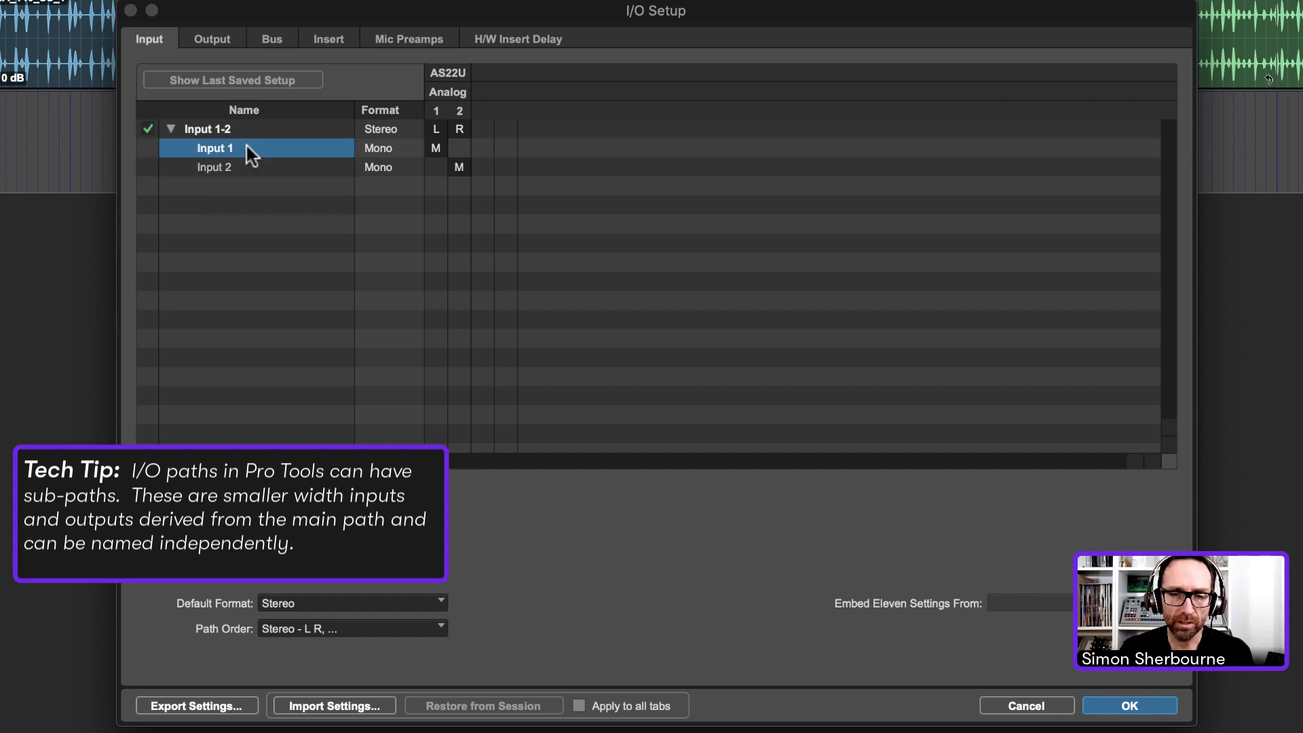
{"action": "double_click", "coordinate": [266, 139]}
{"action": "type", "text": "Guitar"}
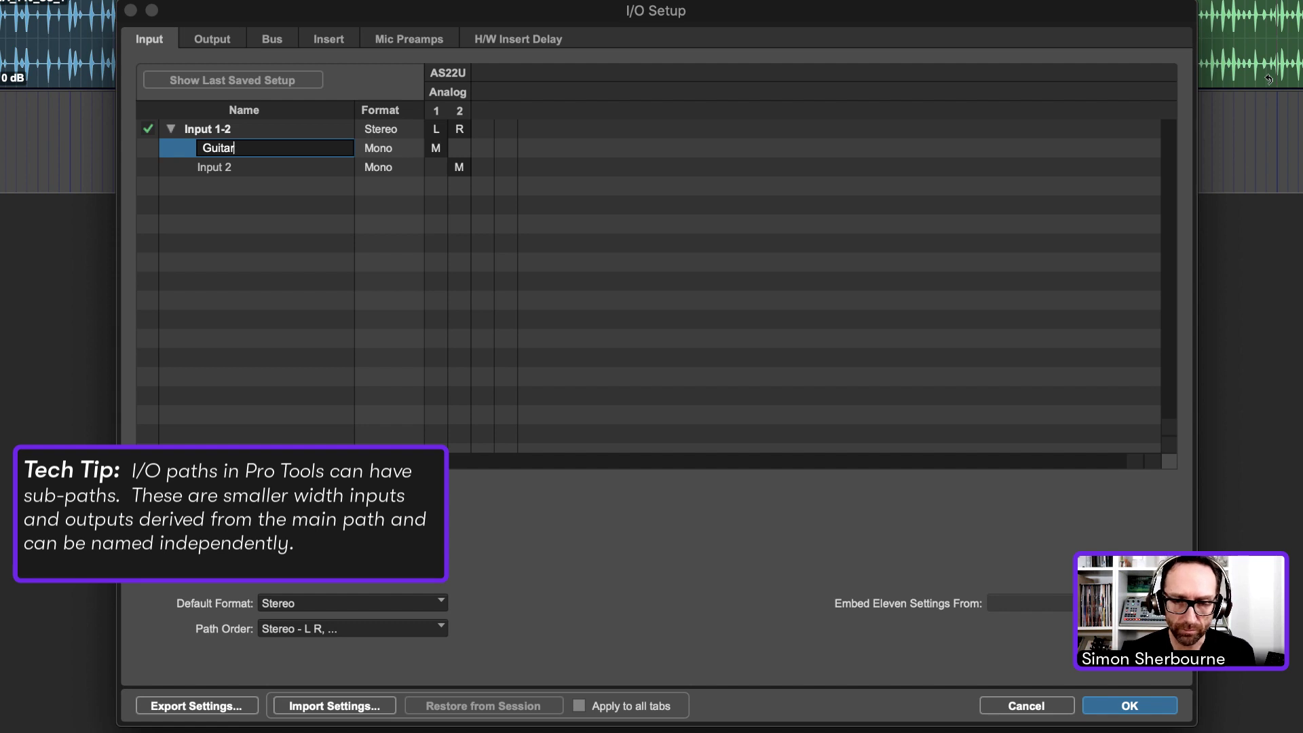
{"action": "key", "text": "Return"}
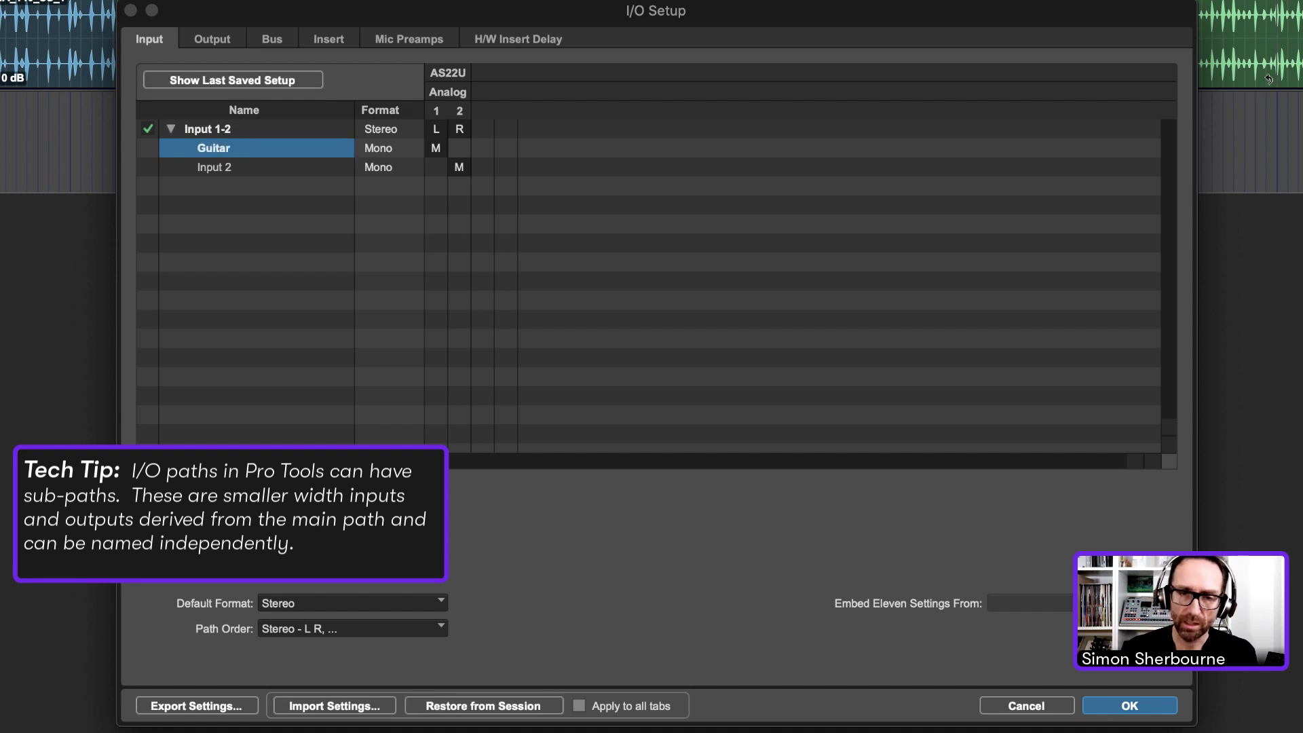
{"action": "left_click", "coordinate": [1142, 706]}
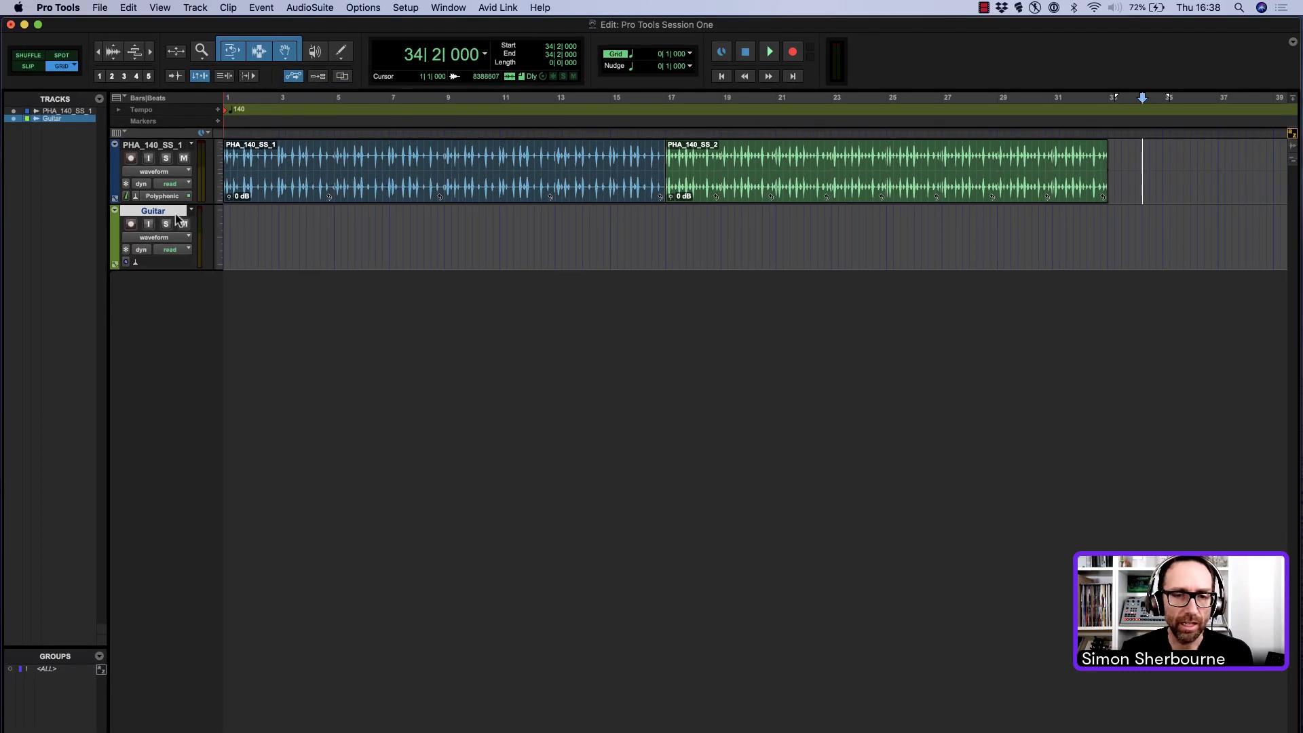
Step: Check the Guitar track's input in the Mix window, and show the Inserts A-E and I/O columns in the Edit window
{"action": "key", "text": "super+equal"}
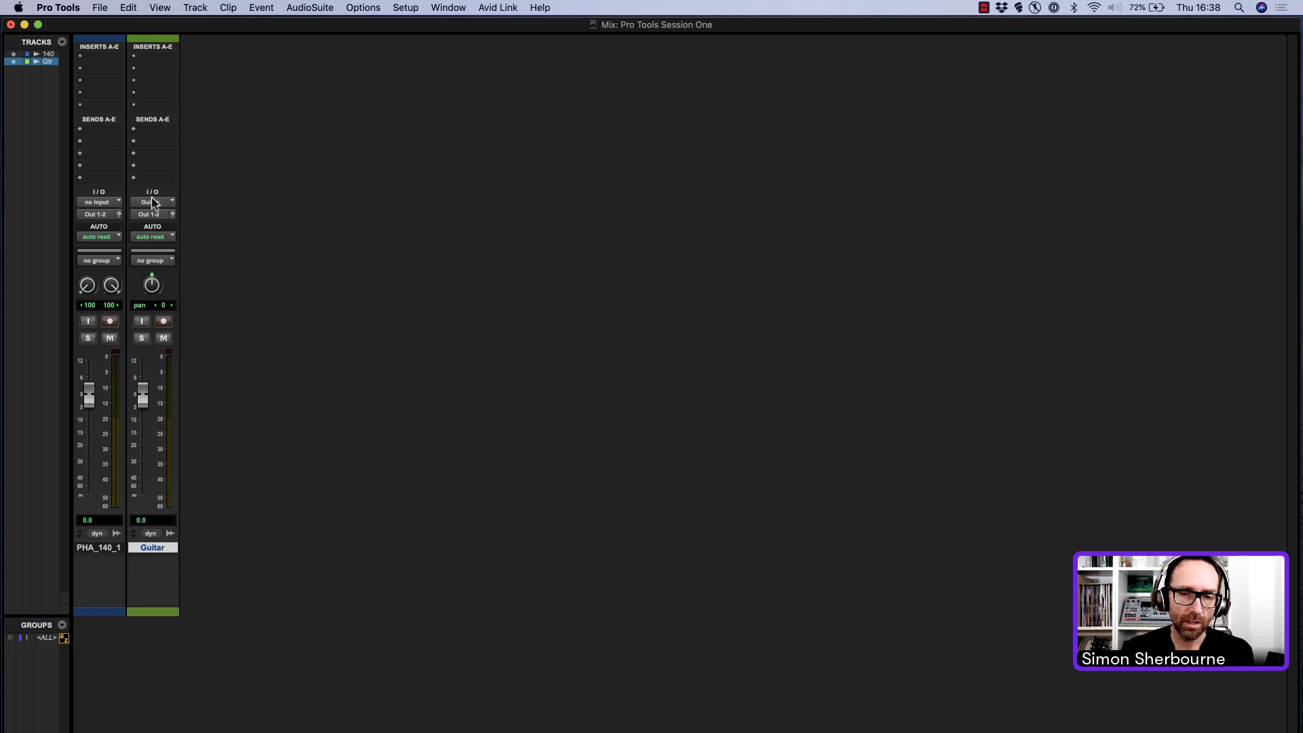
{"action": "key", "text": "super+equal"}
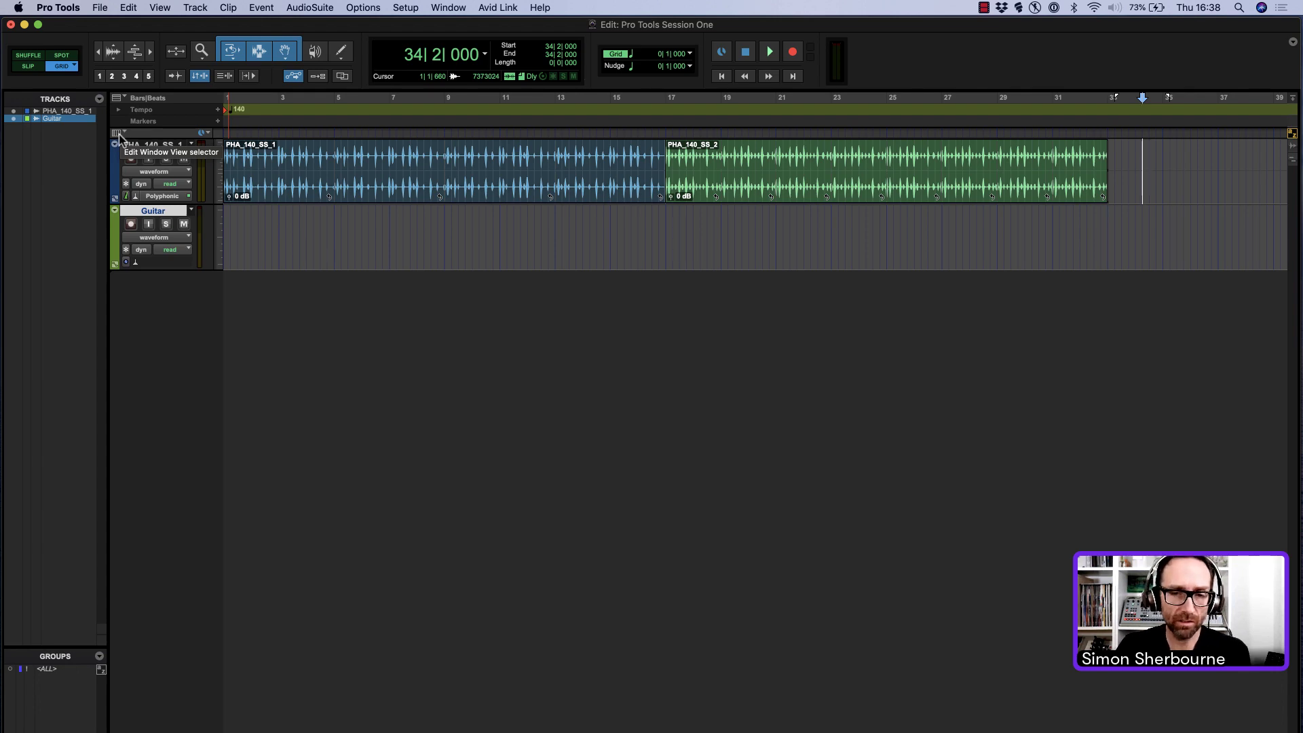
{"action": "left_click", "coordinate": [117, 133]}
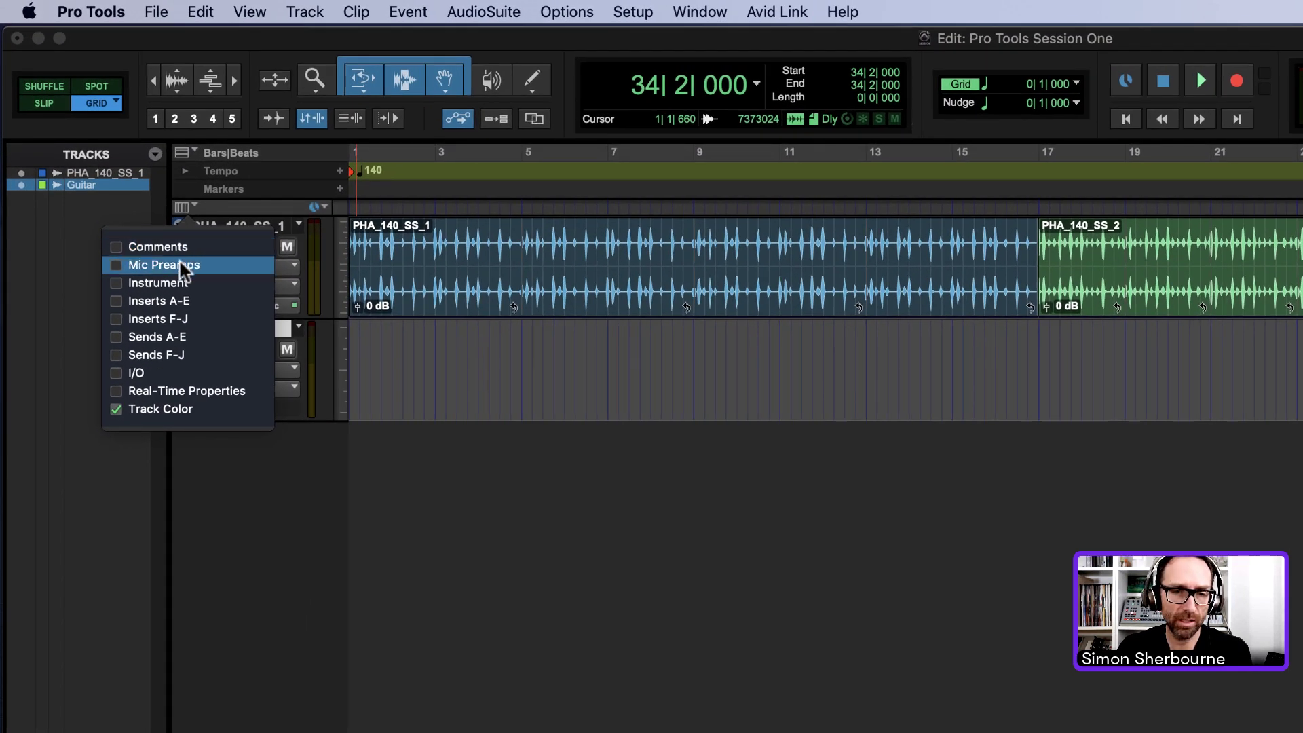
{"action": "left_click", "coordinate": [119, 301]}
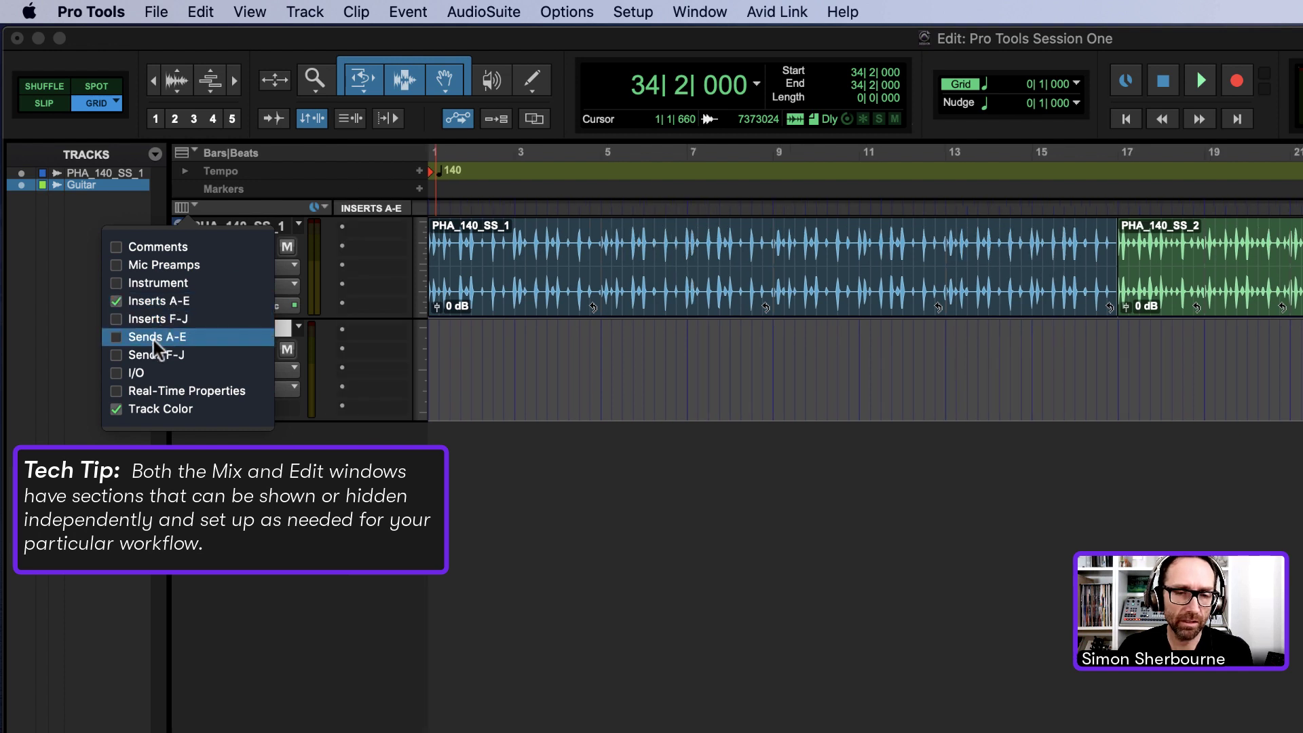
{"action": "left_click", "coordinate": [121, 373]}
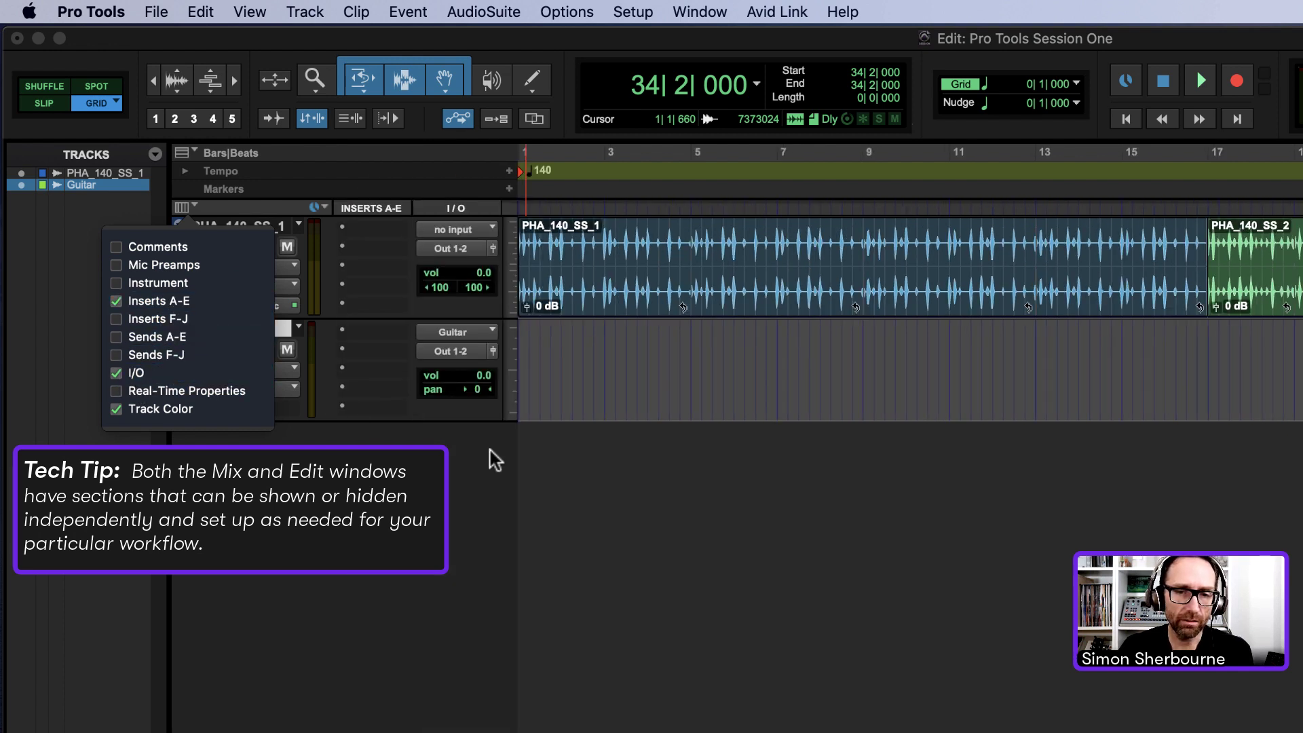
{"action": "left_click", "coordinate": [654, 528]}
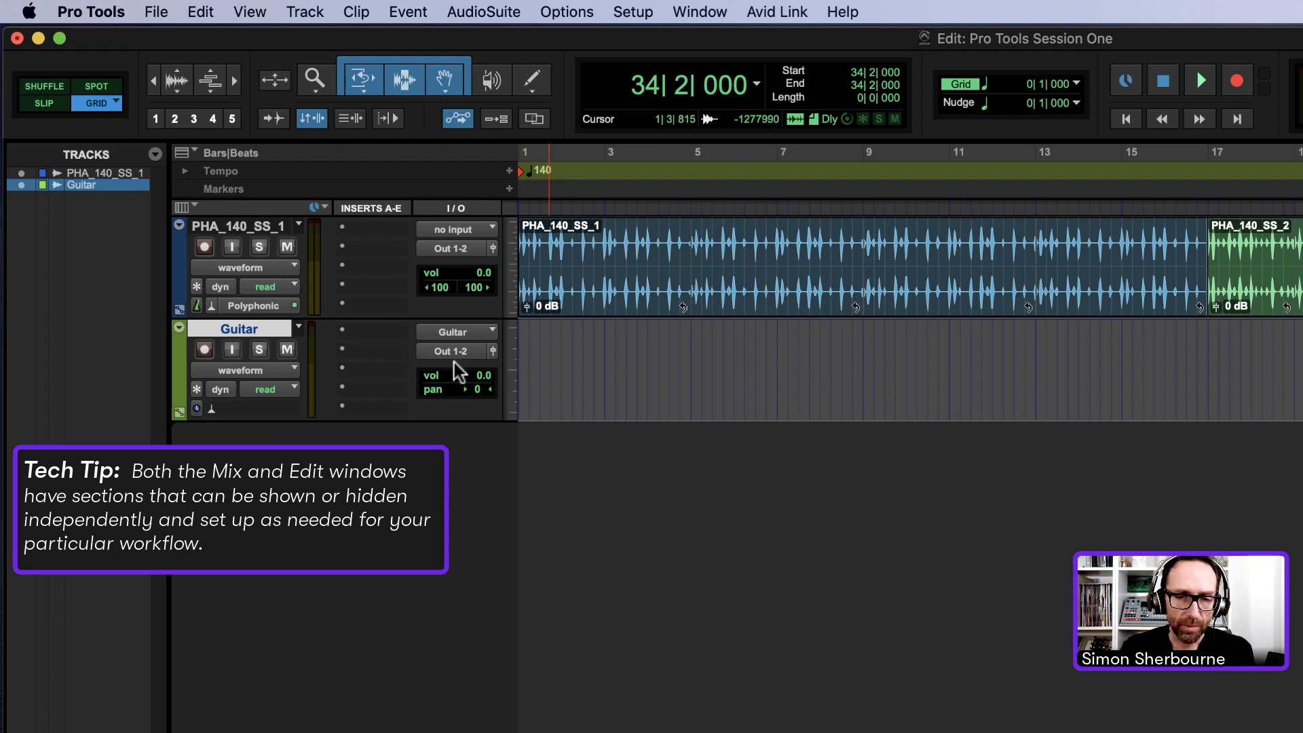
Step: Review the interface inputs available for the Guitar track without changing the assignment
{"action": "left_click", "coordinate": [465, 332]}
{"action": "mouse_move", "coordinate": [519, 336]}
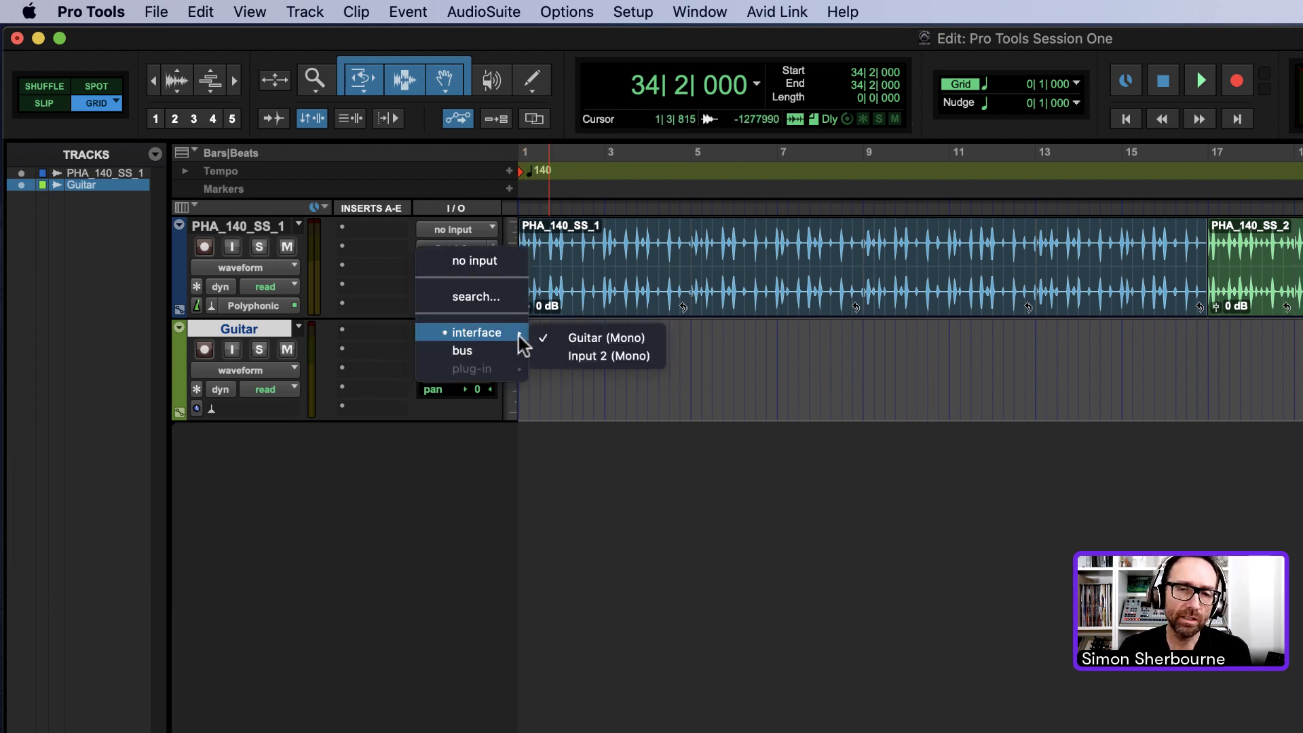
{"action": "left_click", "coordinate": [725, 335]}
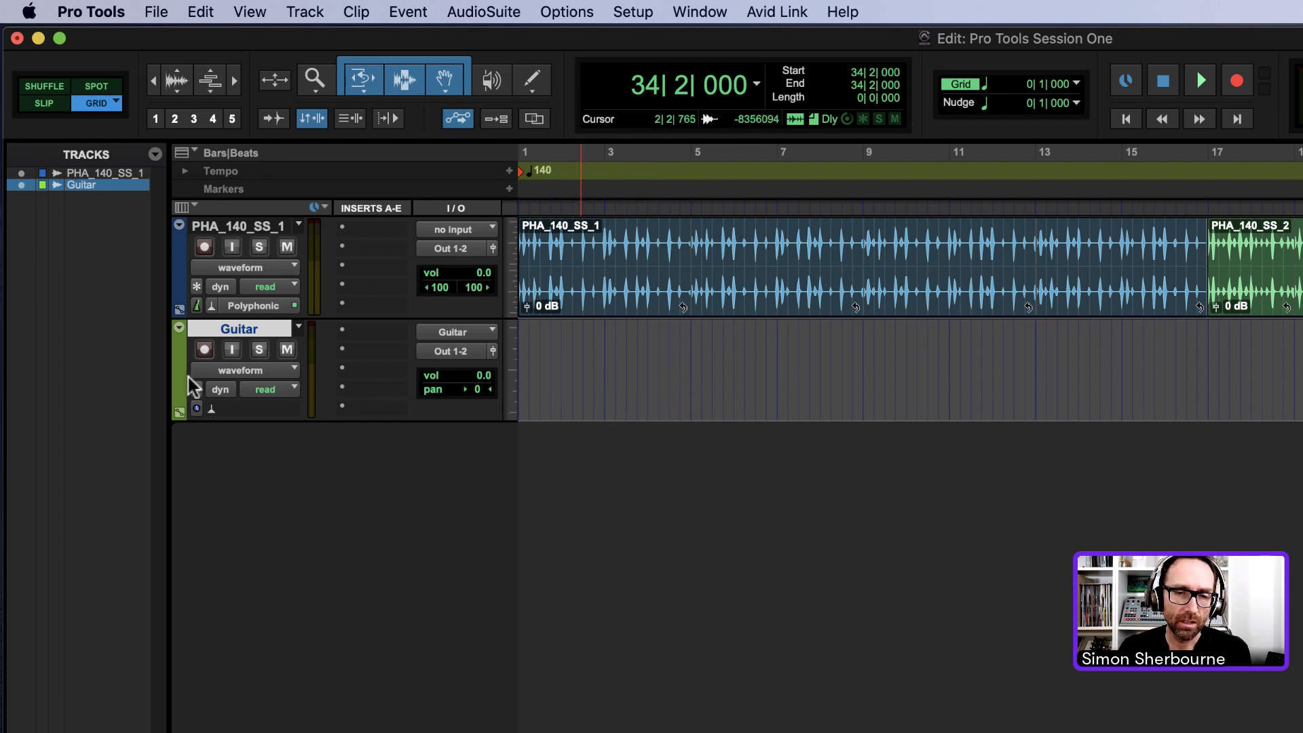
Step: Record-enable the Guitar track and stop the playback
{"action": "left_click", "coordinate": [205, 349]}
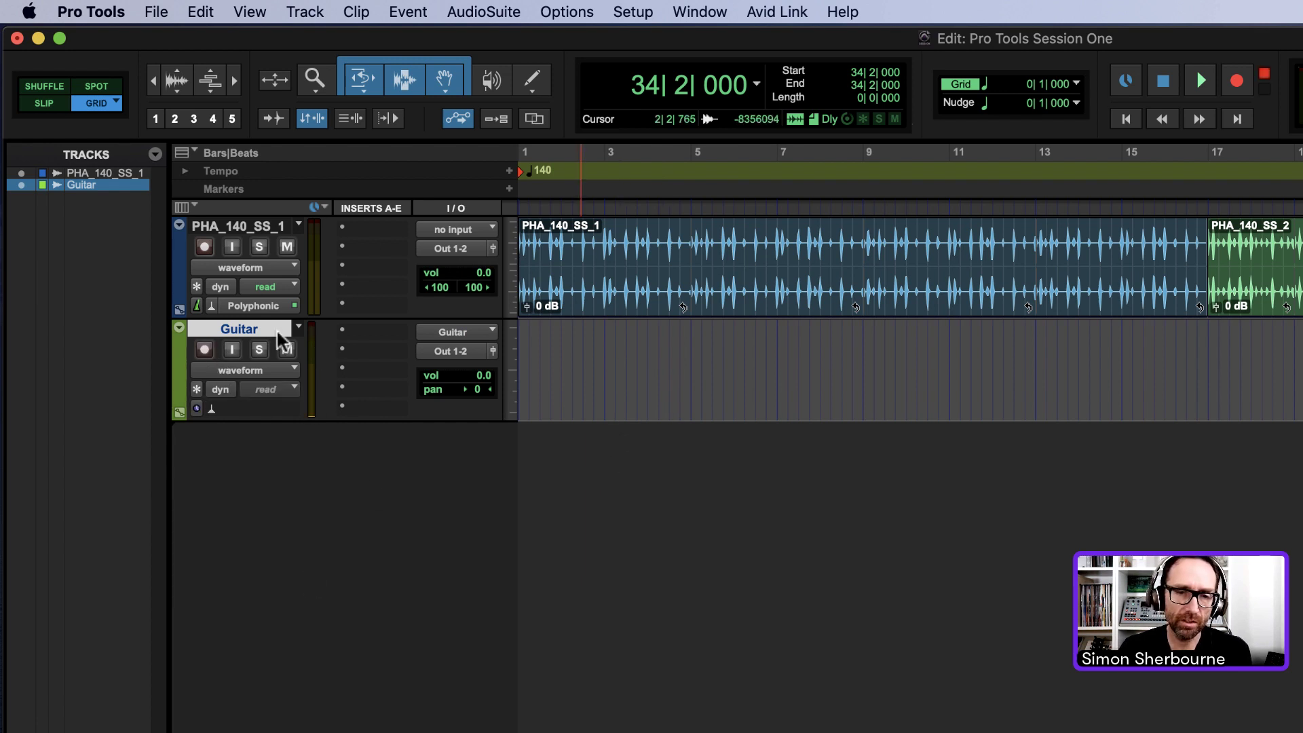
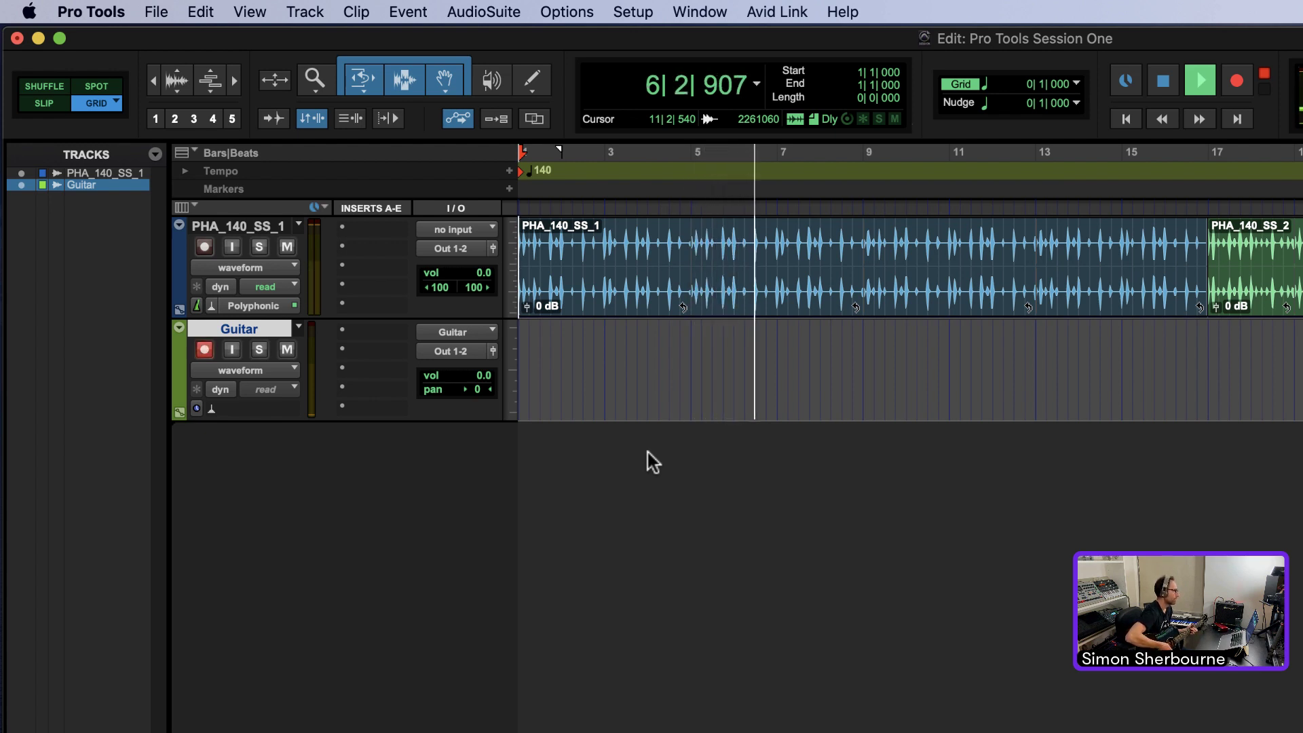
{"action": "key", "text": "space"}
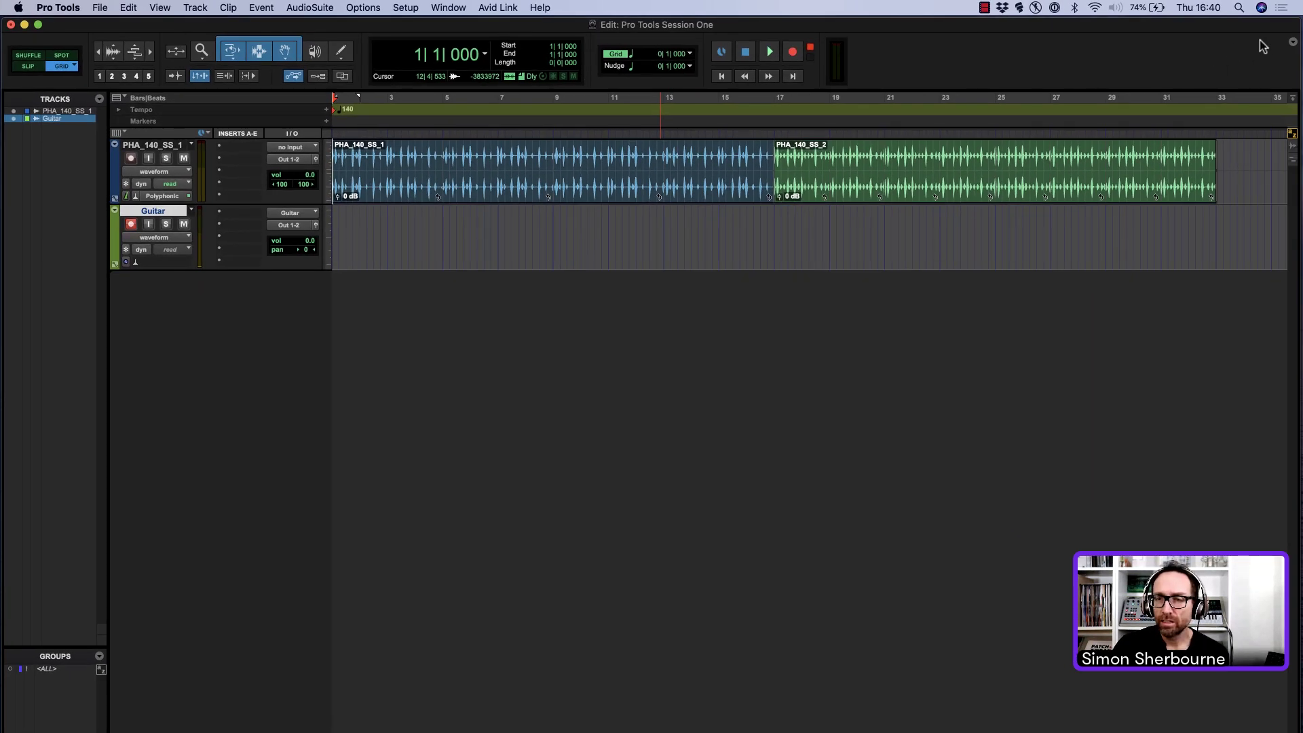
Step: Show the MIDI Controls in the Edit window toolbar to access the Count Off setting
{"action": "left_click", "coordinate": [1294, 46]}
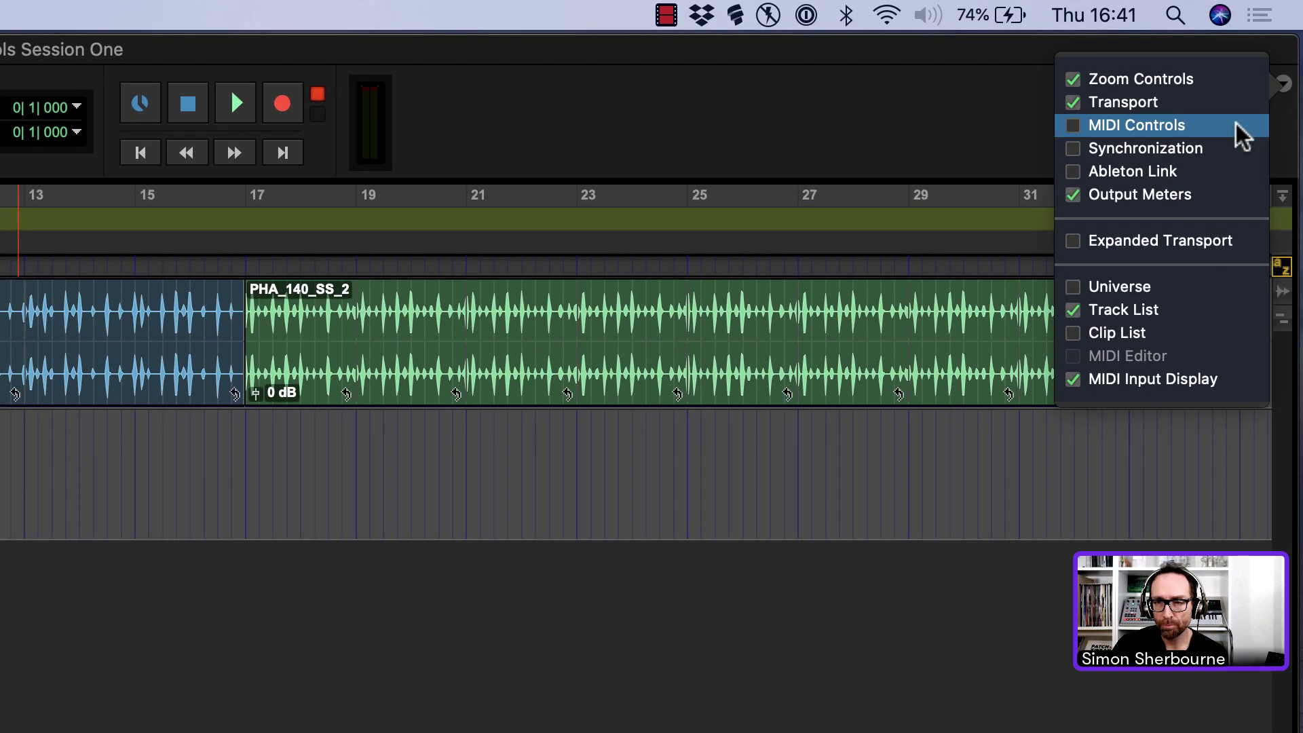
{"action": "left_click", "coordinate": [1272, 65]}
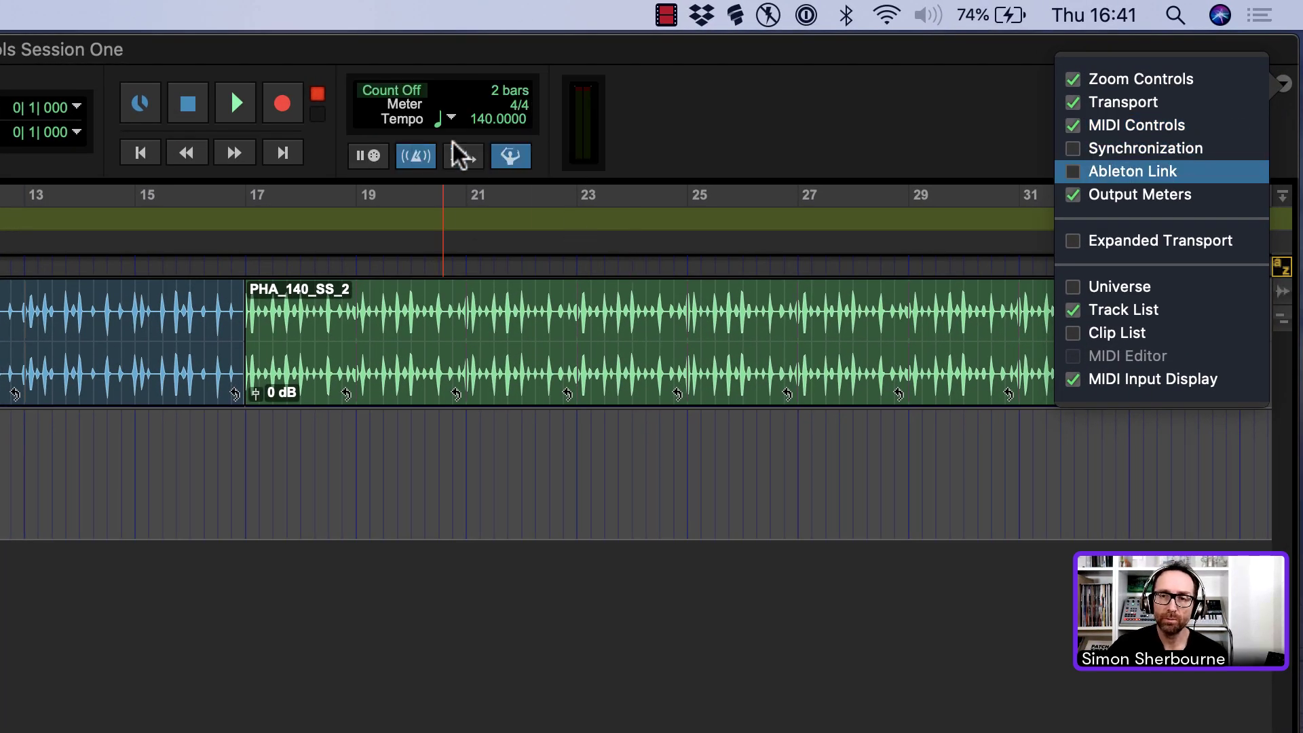
{"action": "left_click", "coordinate": [711, 106]}
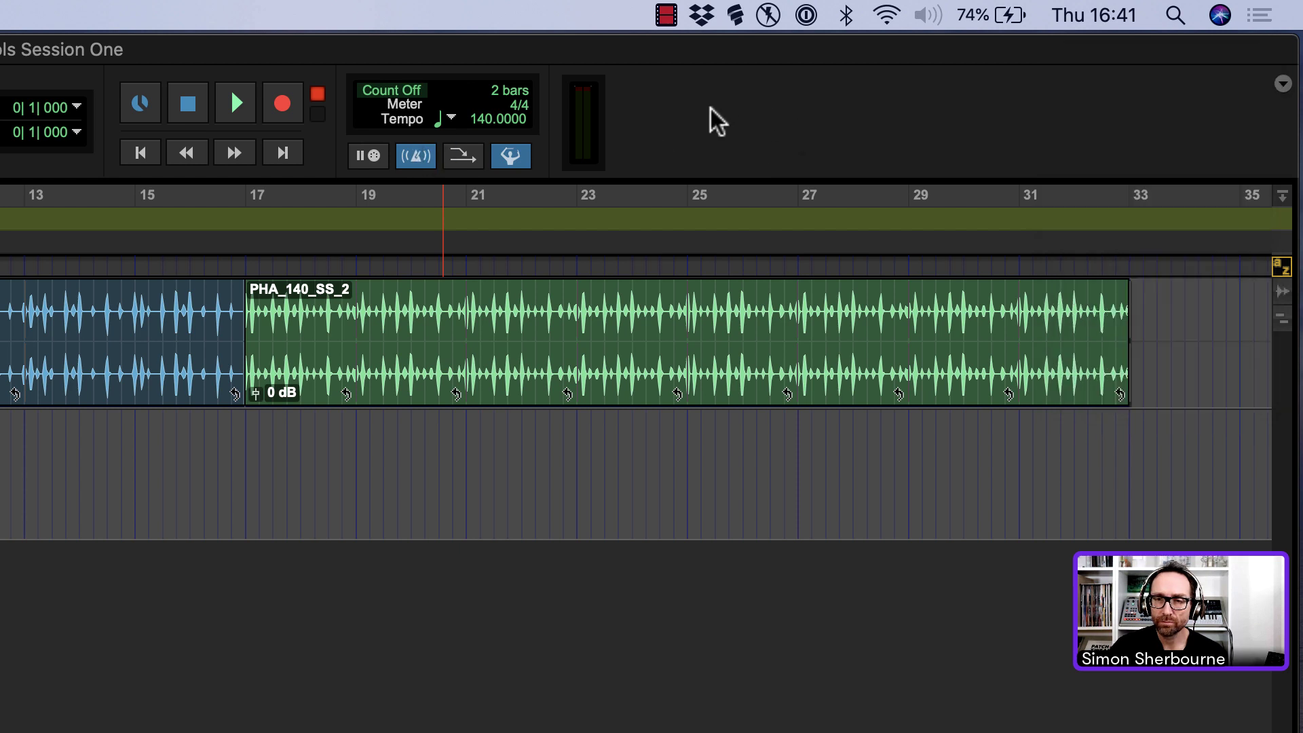
{"action": "left_click", "coordinate": [388, 90]}
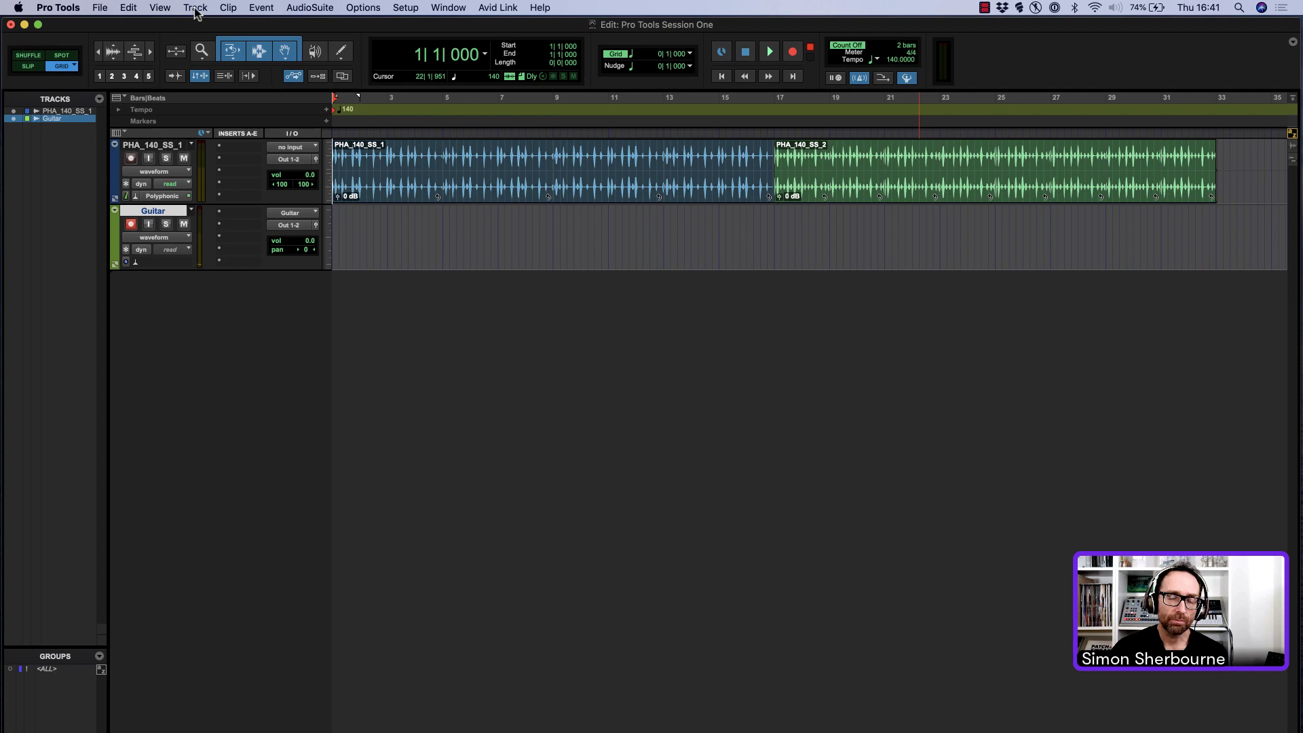
Step: Create a click track and play the session from the start to hear it against the drums
{"action": "left_click", "coordinate": [196, 8]}
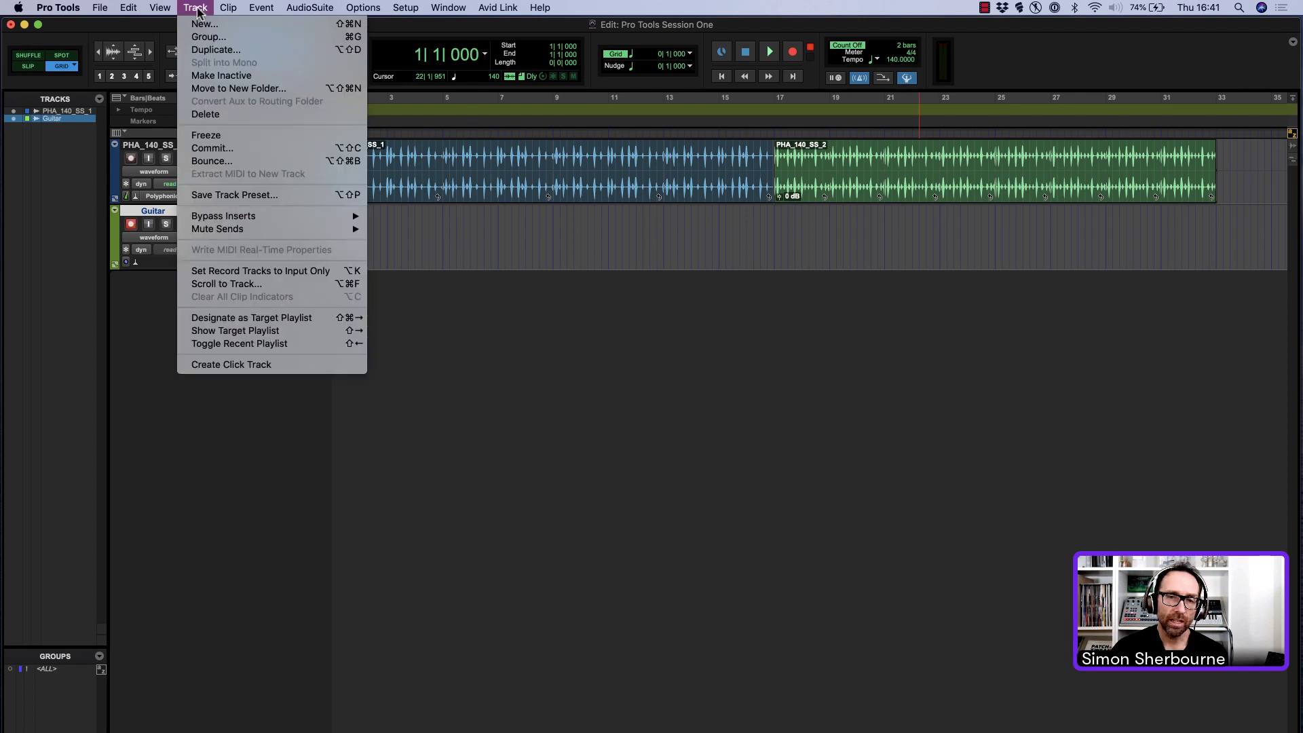
{"action": "left_click", "coordinate": [272, 365]}
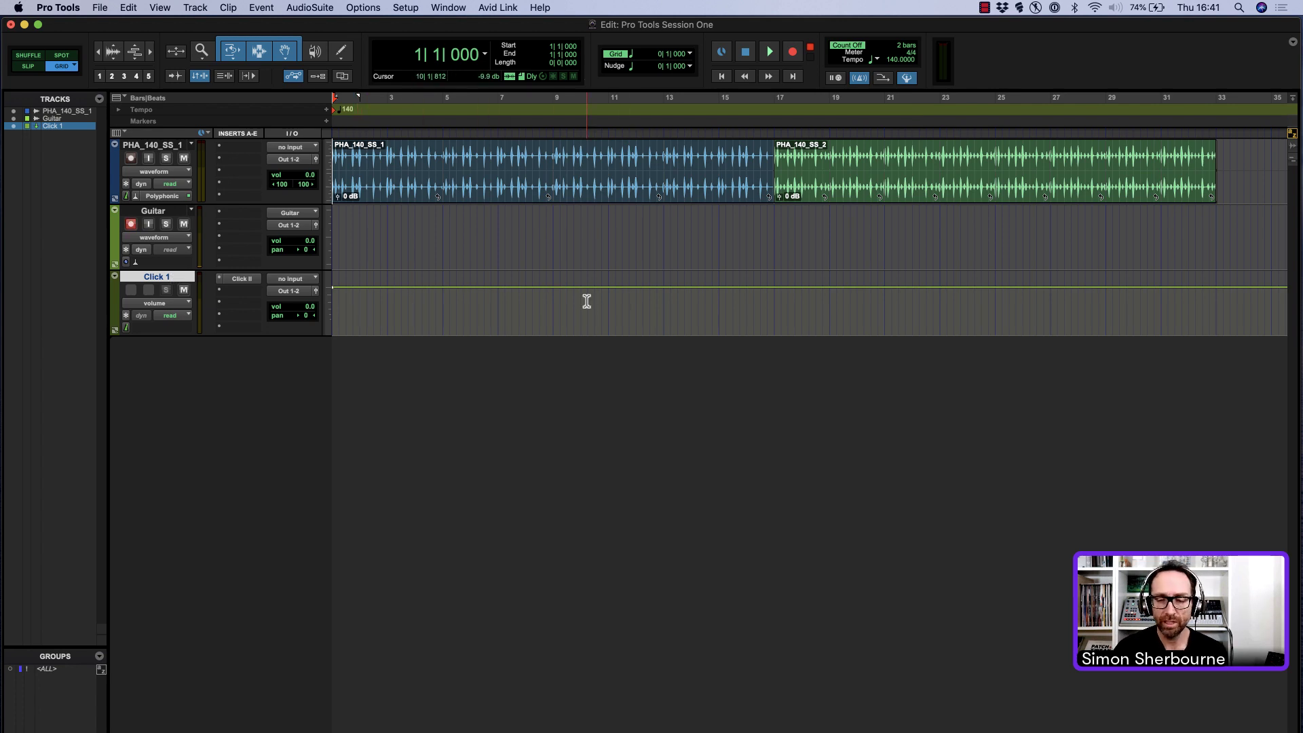
{"action": "key", "text": "space"}
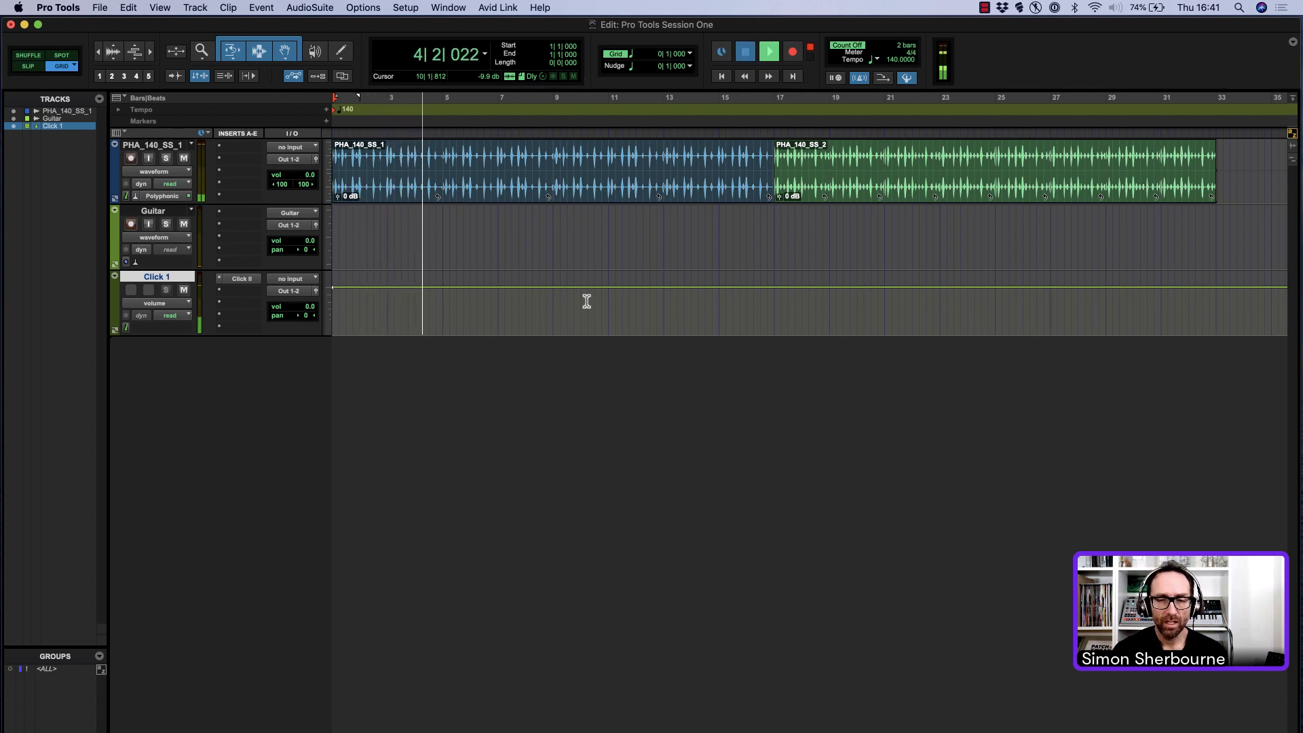
{"action": "key", "text": "space"}
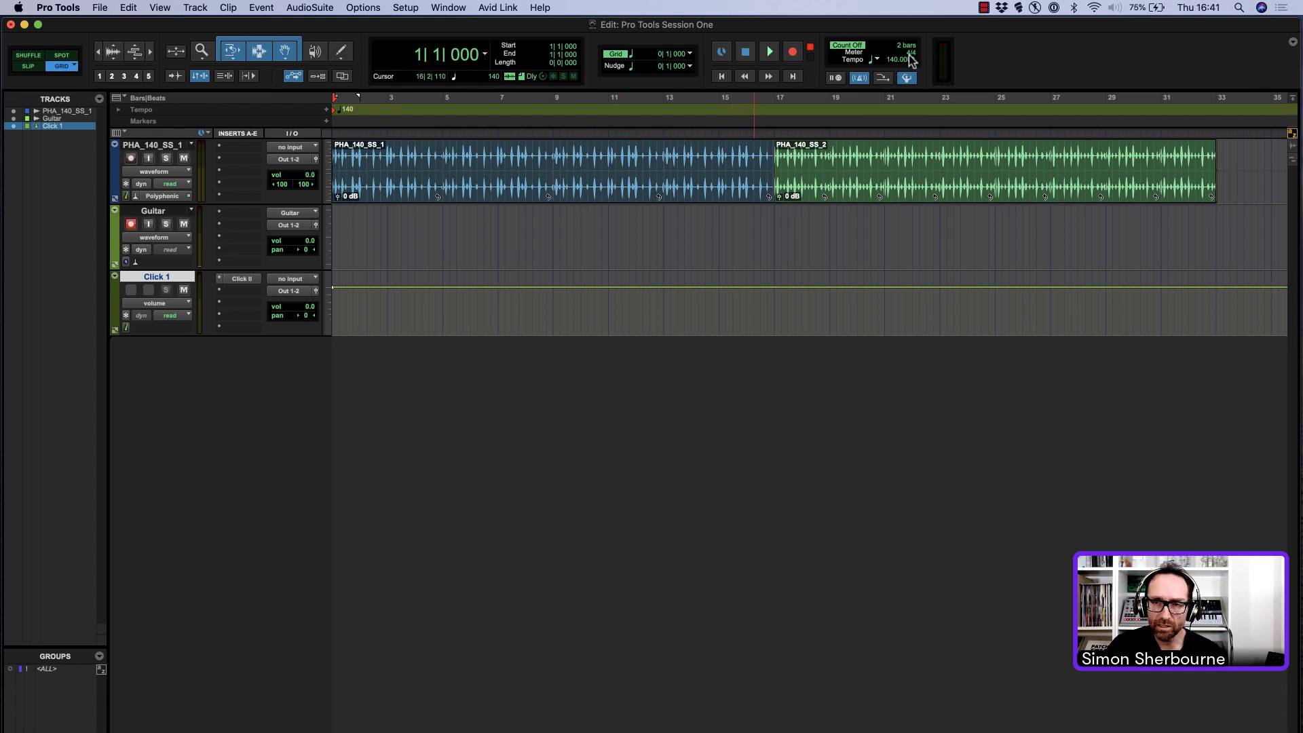
Step: Set the session tempo to 149 BPM and play the drums with the click at that speed
{"action": "left_click_drag", "start_coordinate": [898, 53], "coordinate": [897, 46]}
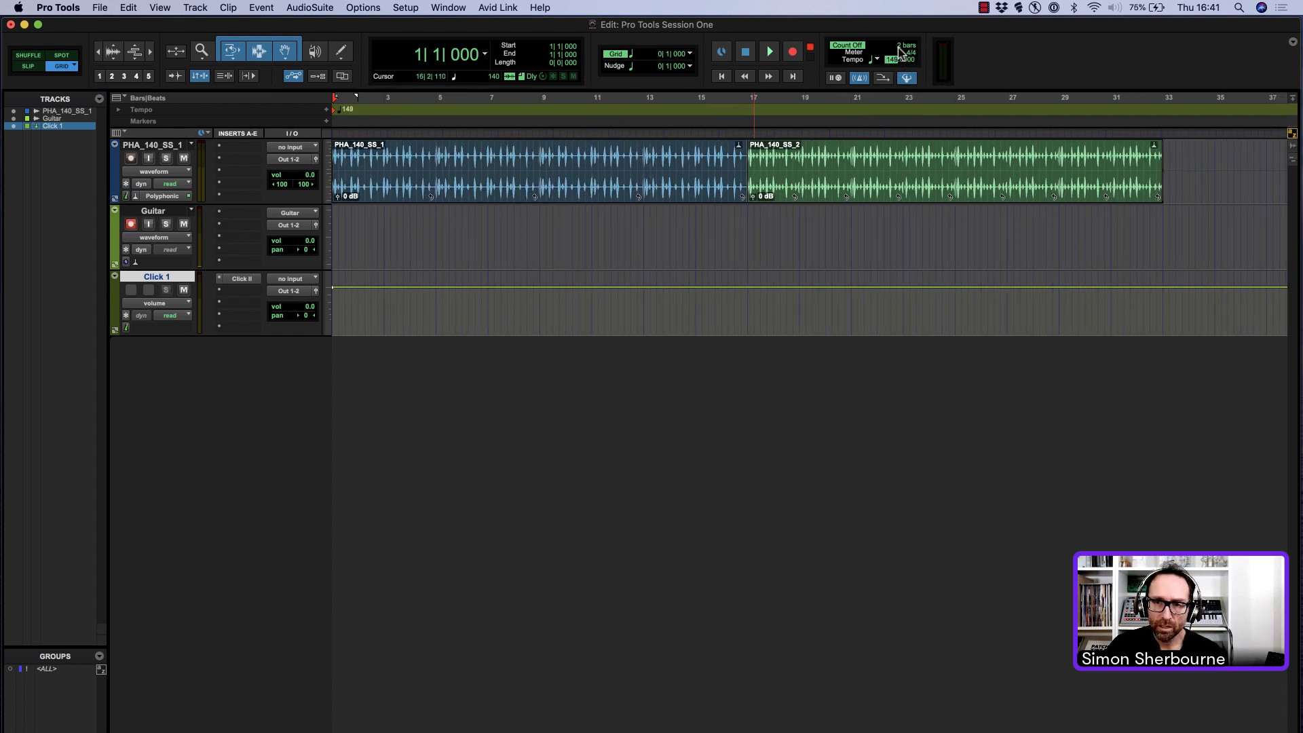
{"action": "key", "text": "space"}
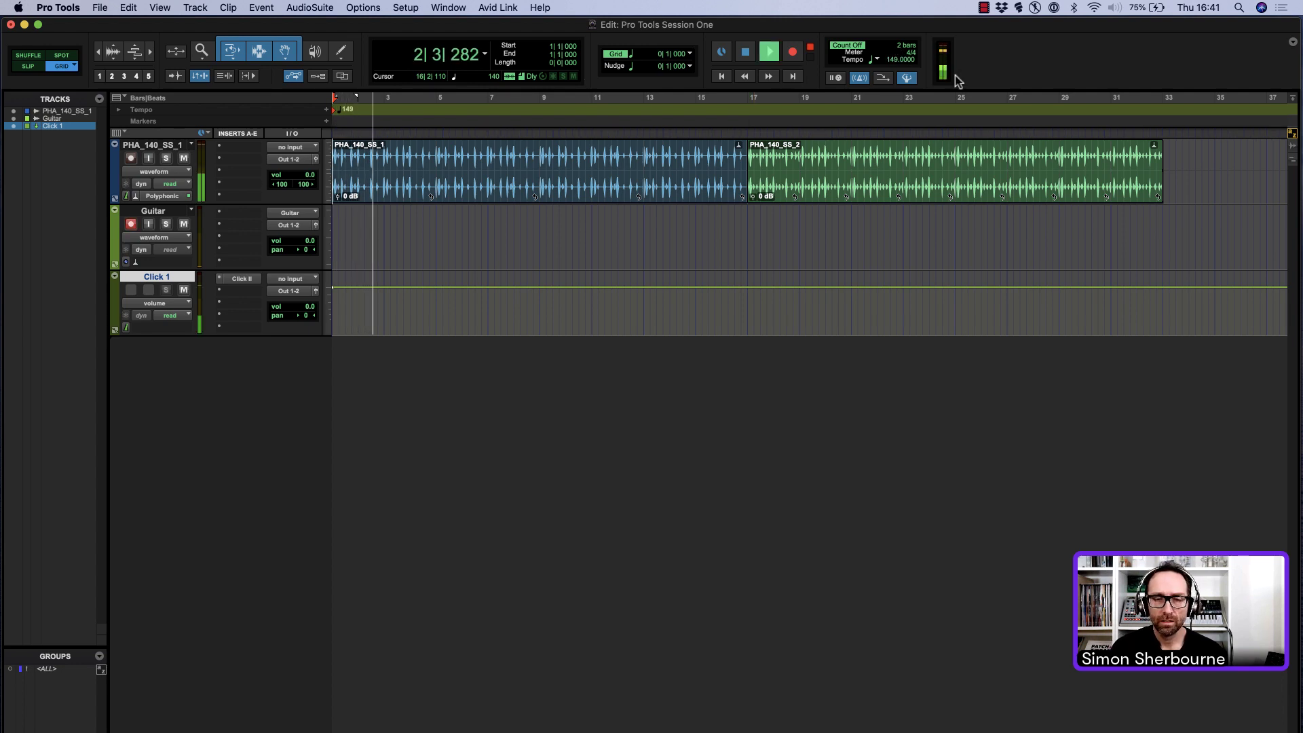
{"action": "key", "text": "space"}
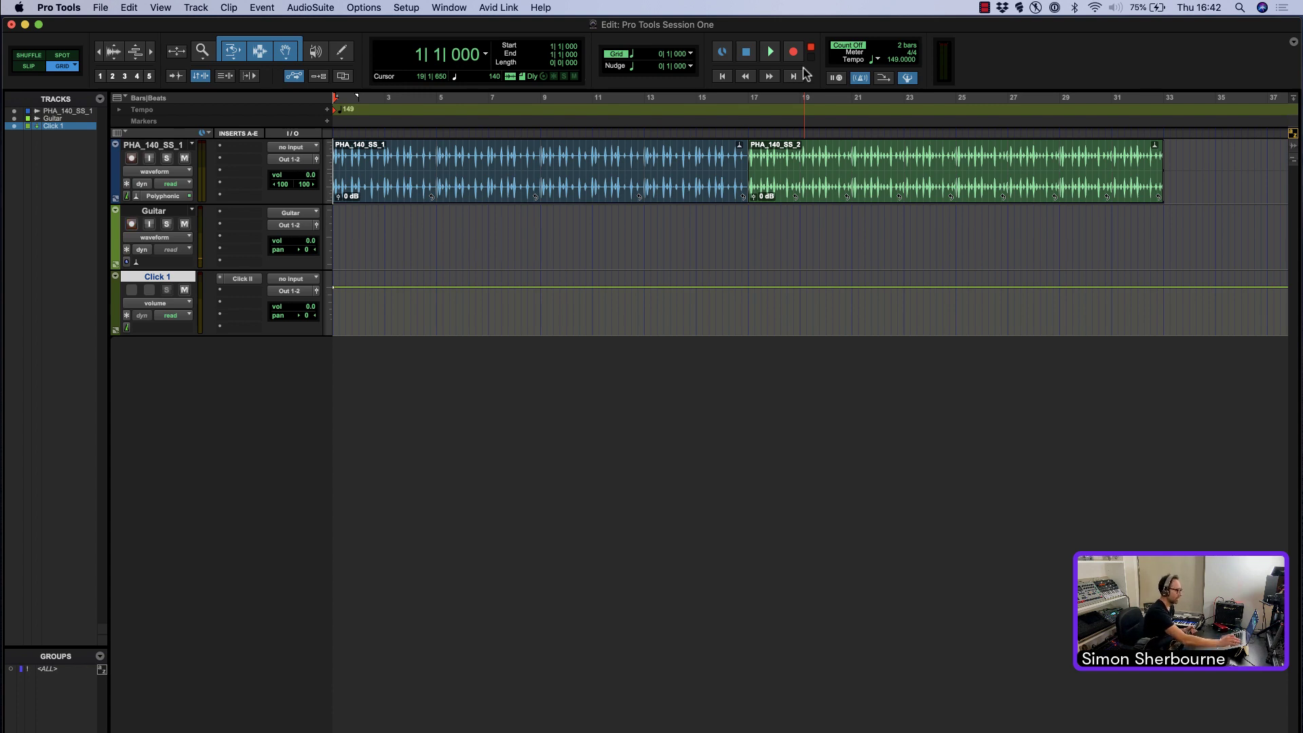
Step: Record a guitar take on the Guitar track from bar 1 and play it back
{"action": "key", "text": "super+space"}
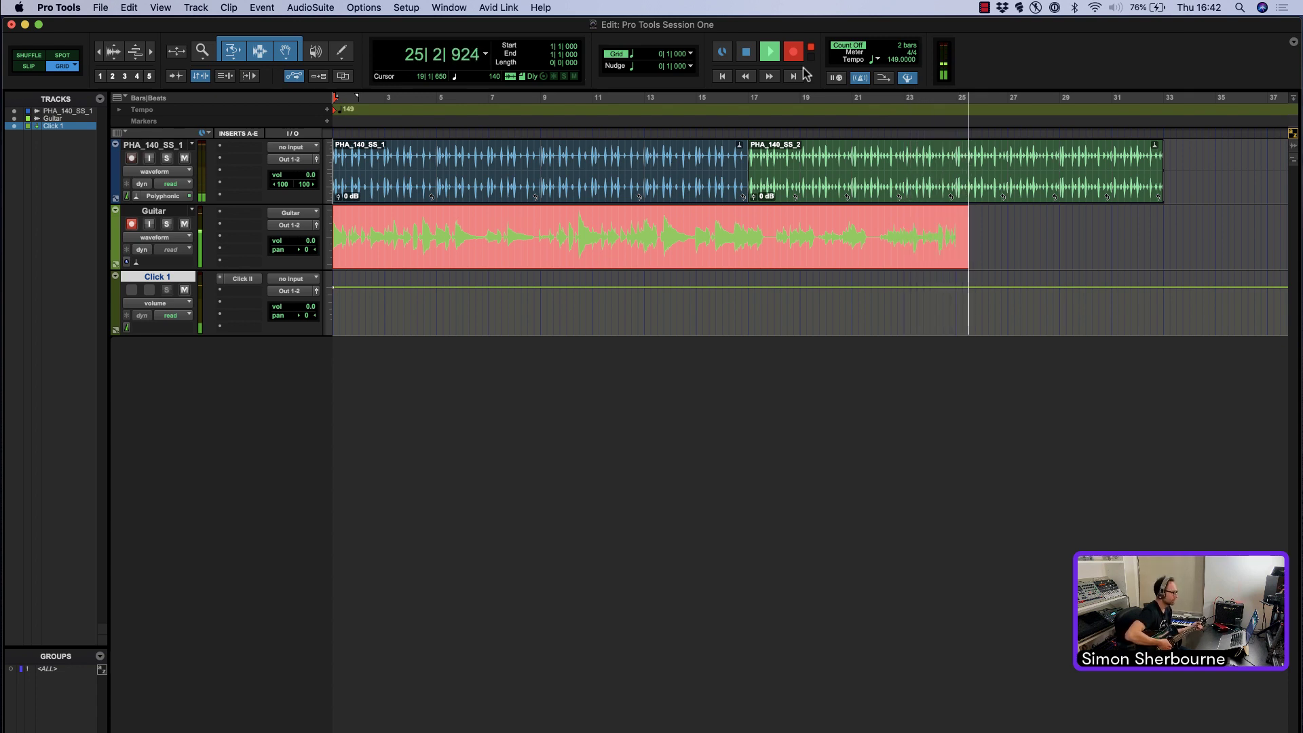
{"action": "key", "text": "space"}
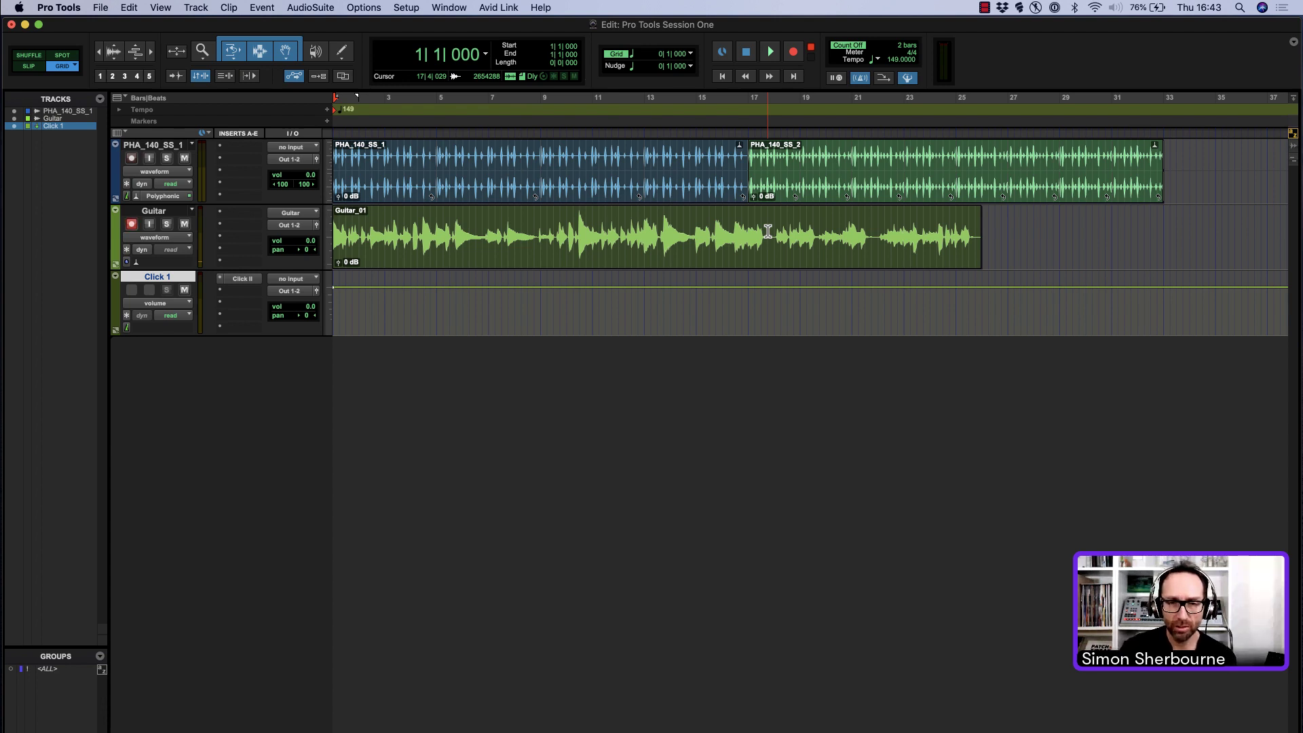
{"action": "key", "text": "space"}
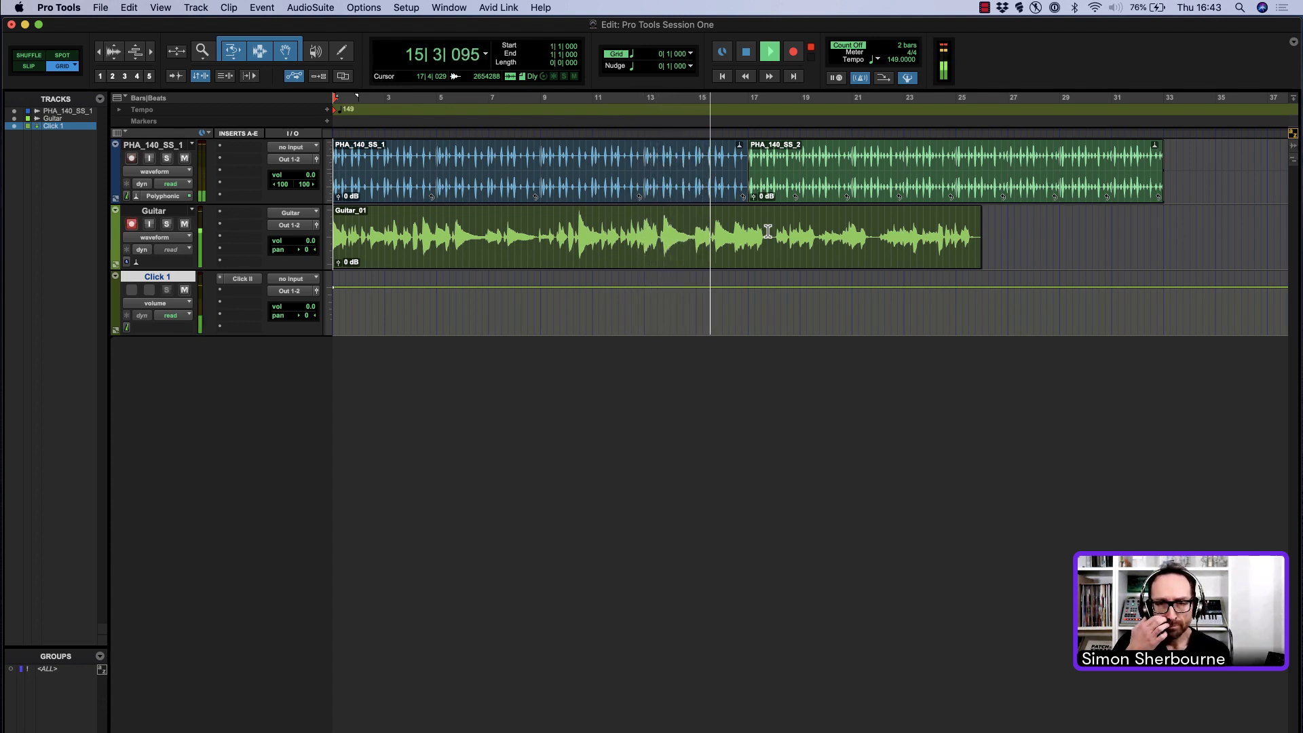
{"action": "key", "text": "space"}
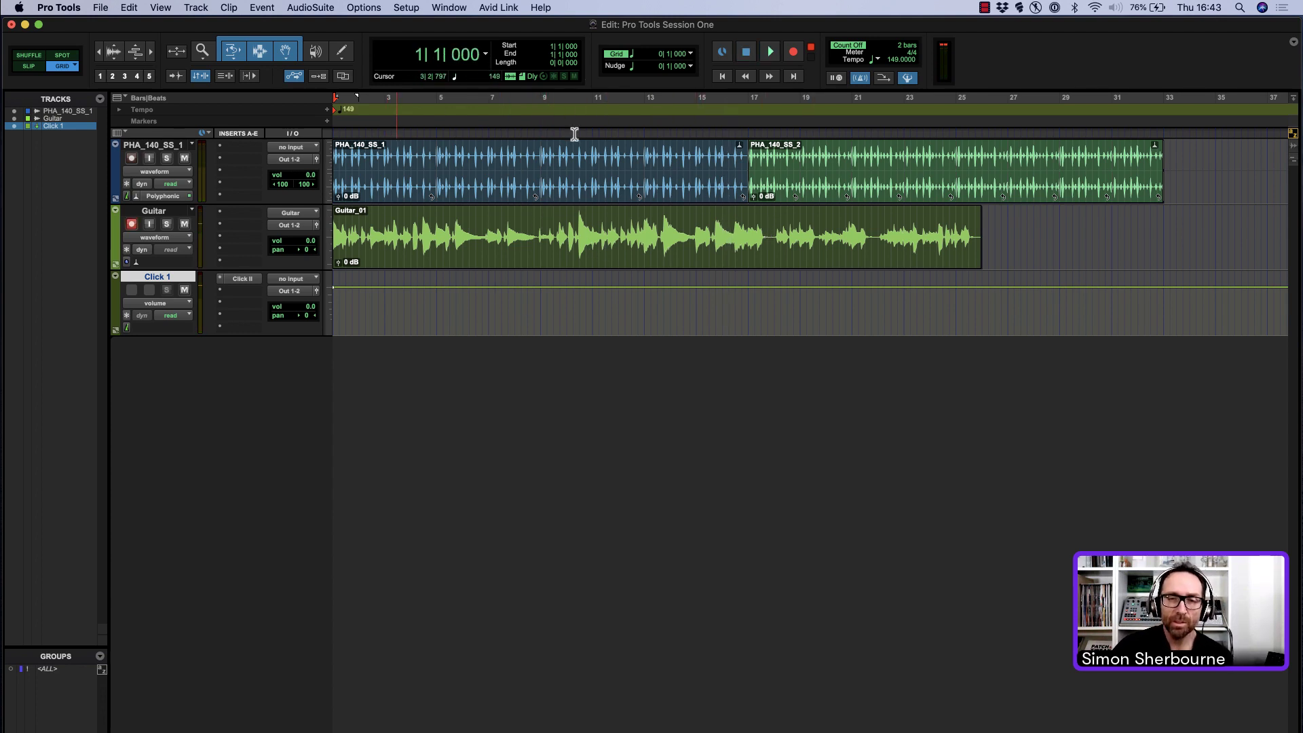
Step: Place the edit cursor at bar 9 on the Guitar track and show the Expanded Transport in the Edit window
{"action": "left_click", "coordinate": [543, 234]}
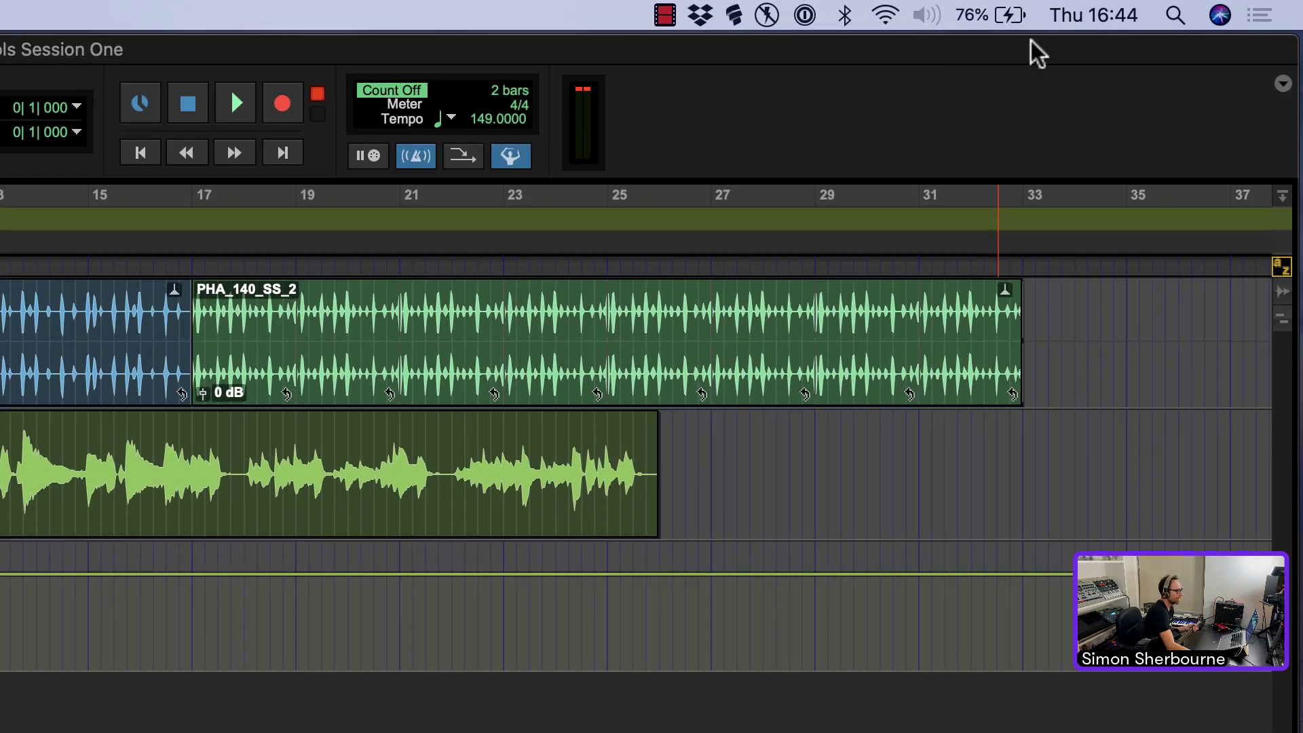
{"action": "left_click", "coordinate": [1282, 83]}
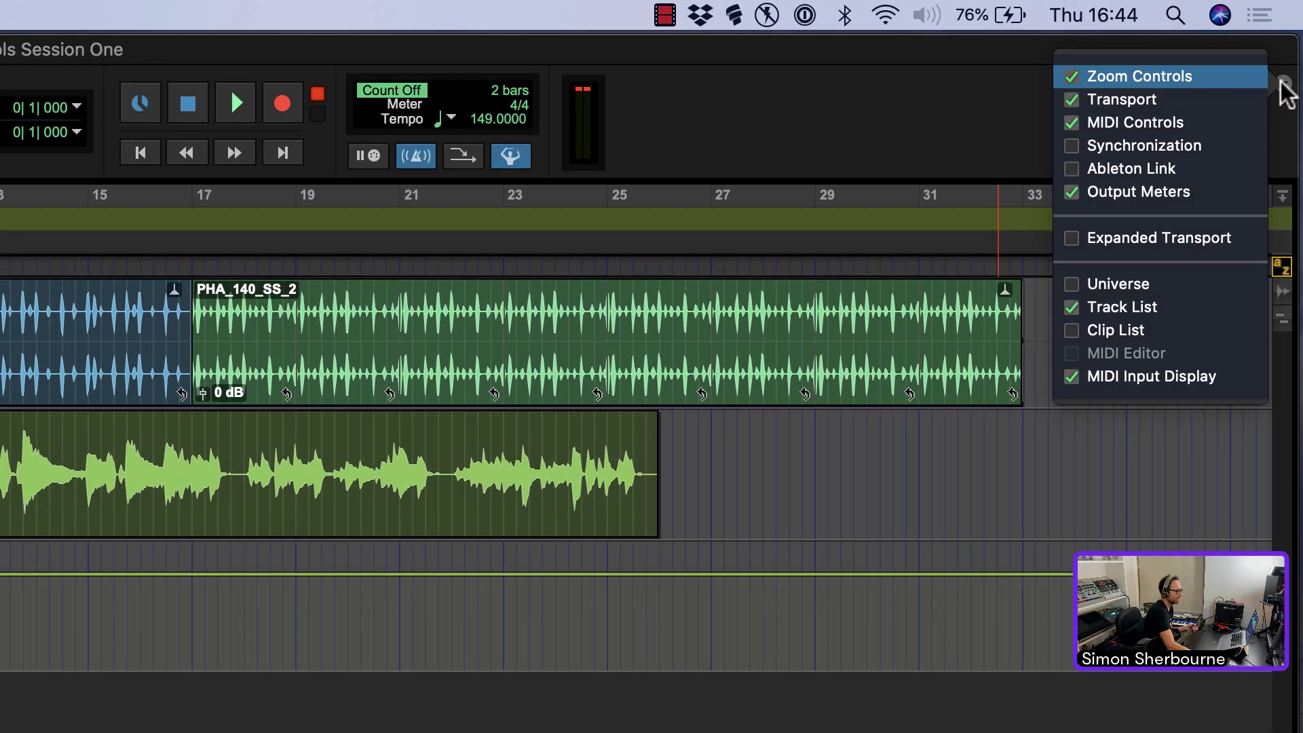
{"action": "left_click", "coordinate": [1205, 240]}
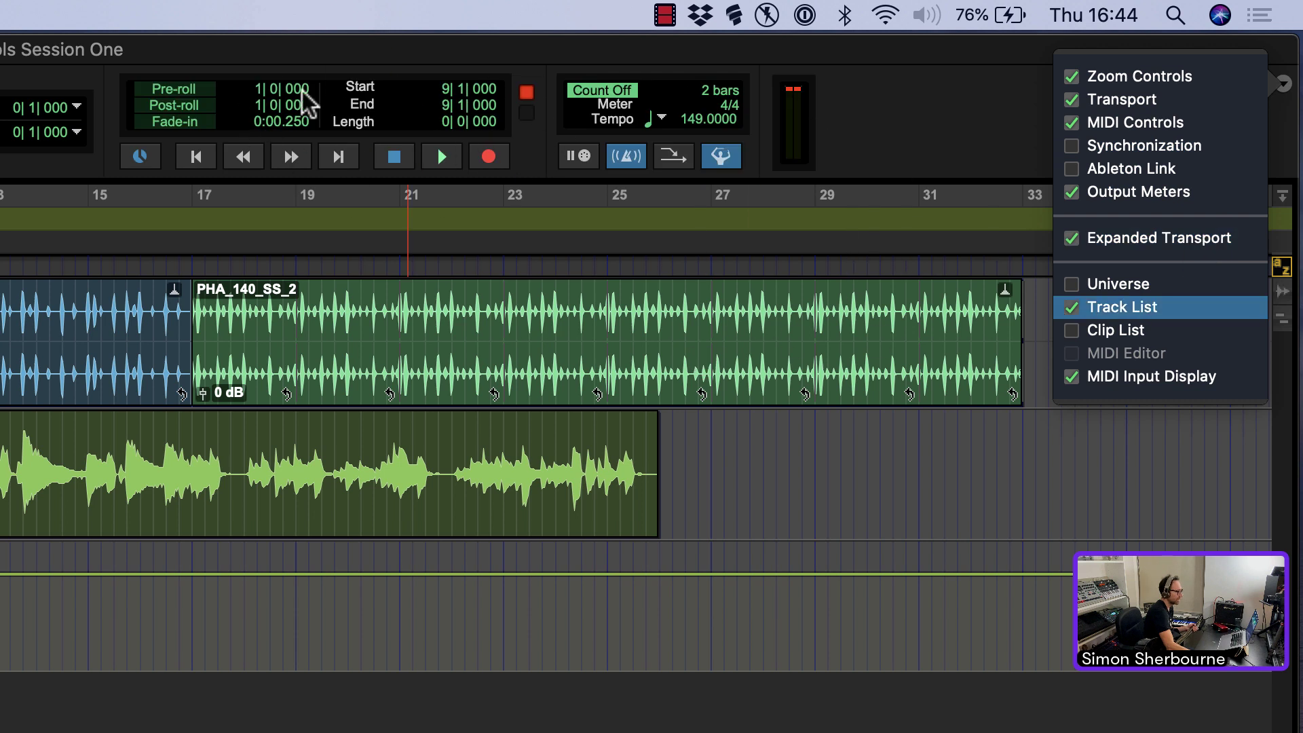
Step: Turn off Count Off and enable a pre-roll of 2 bars
{"action": "left_click", "coordinate": [612, 93]}
{"action": "left_click", "coordinate": [601, 86]}
{"action": "left_click", "coordinate": [139, 197]}
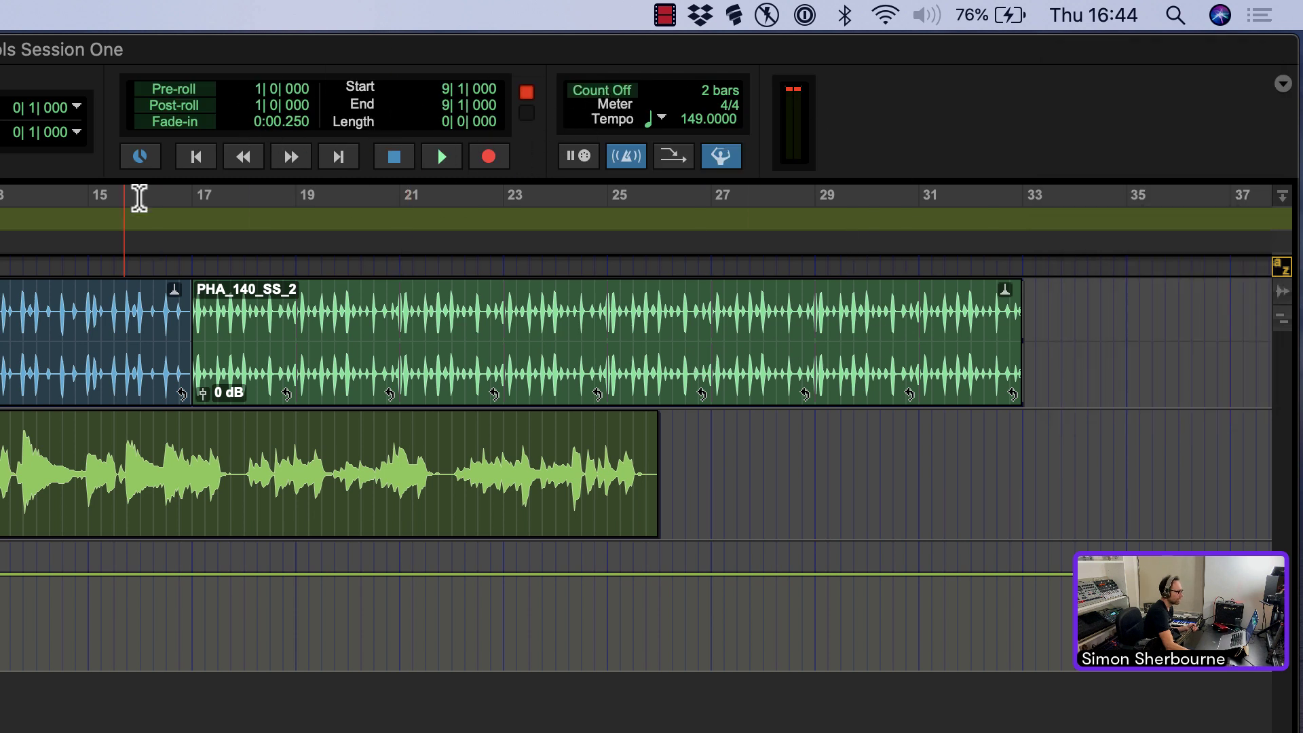
{"action": "left_click", "coordinate": [173, 90]}
{"action": "left_click", "coordinate": [258, 89]}
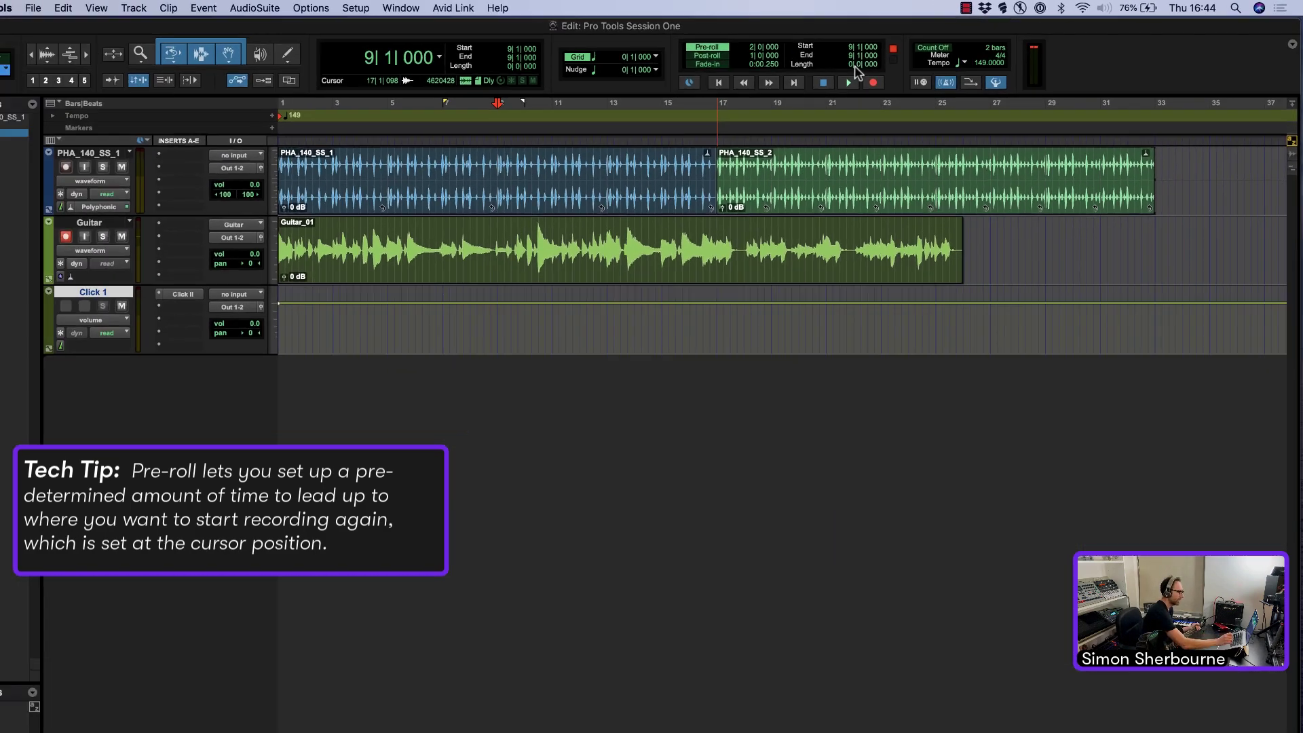
Step: Record over the guitar take from bar 9 onwards using the pre-roll, and play back the result
{"action": "key", "text": "super+space"}
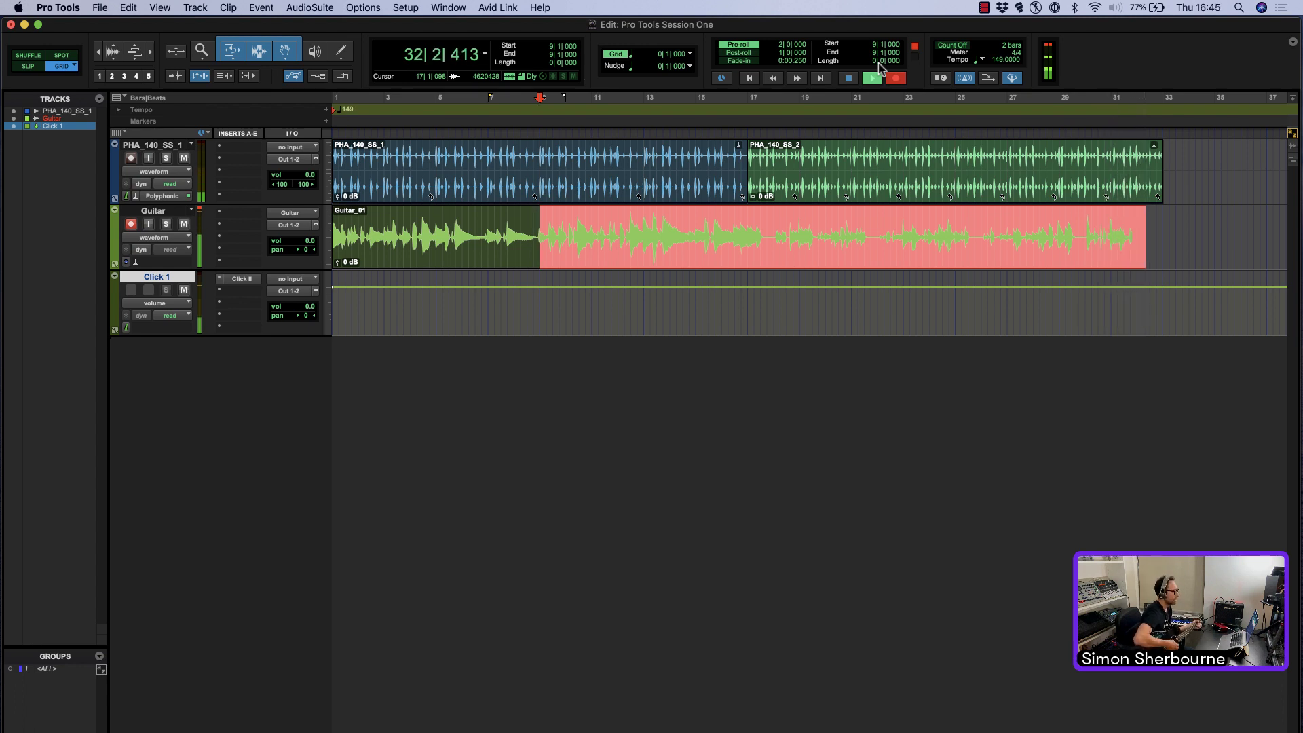
{"action": "key", "text": "space"}
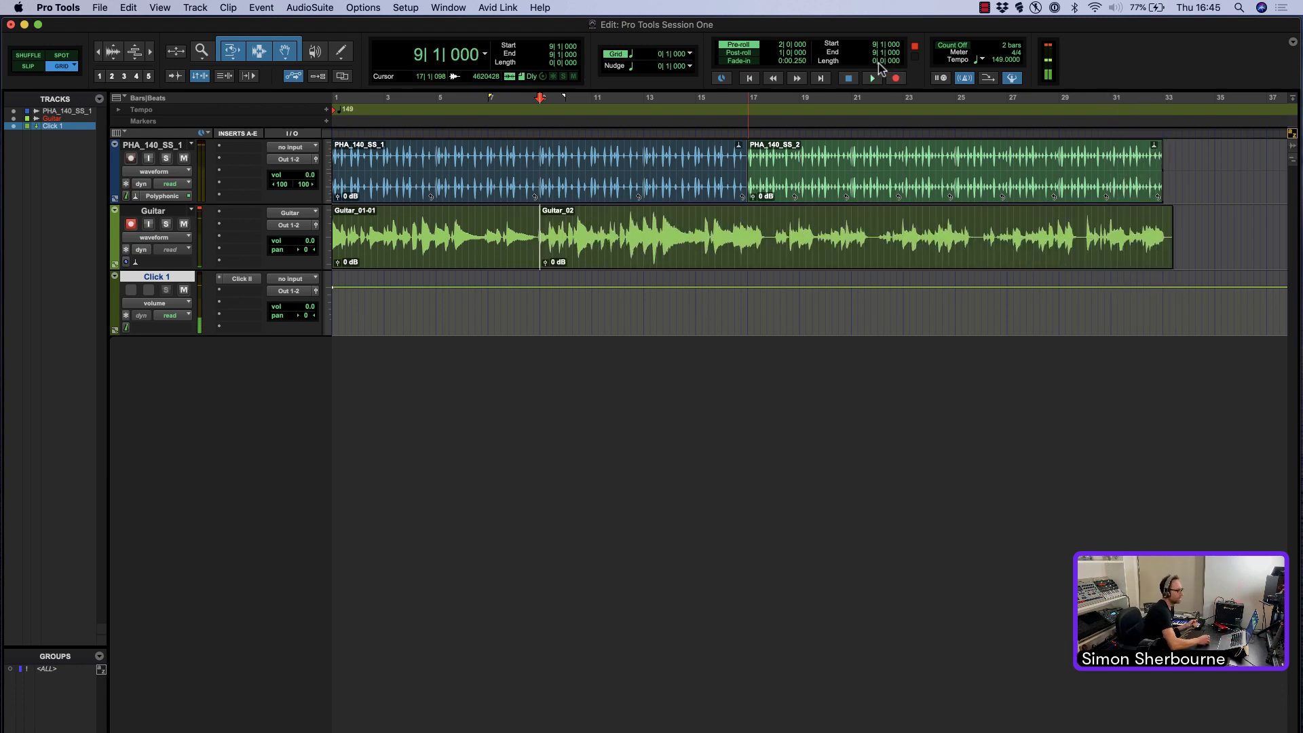
{"action": "key", "text": "space"}
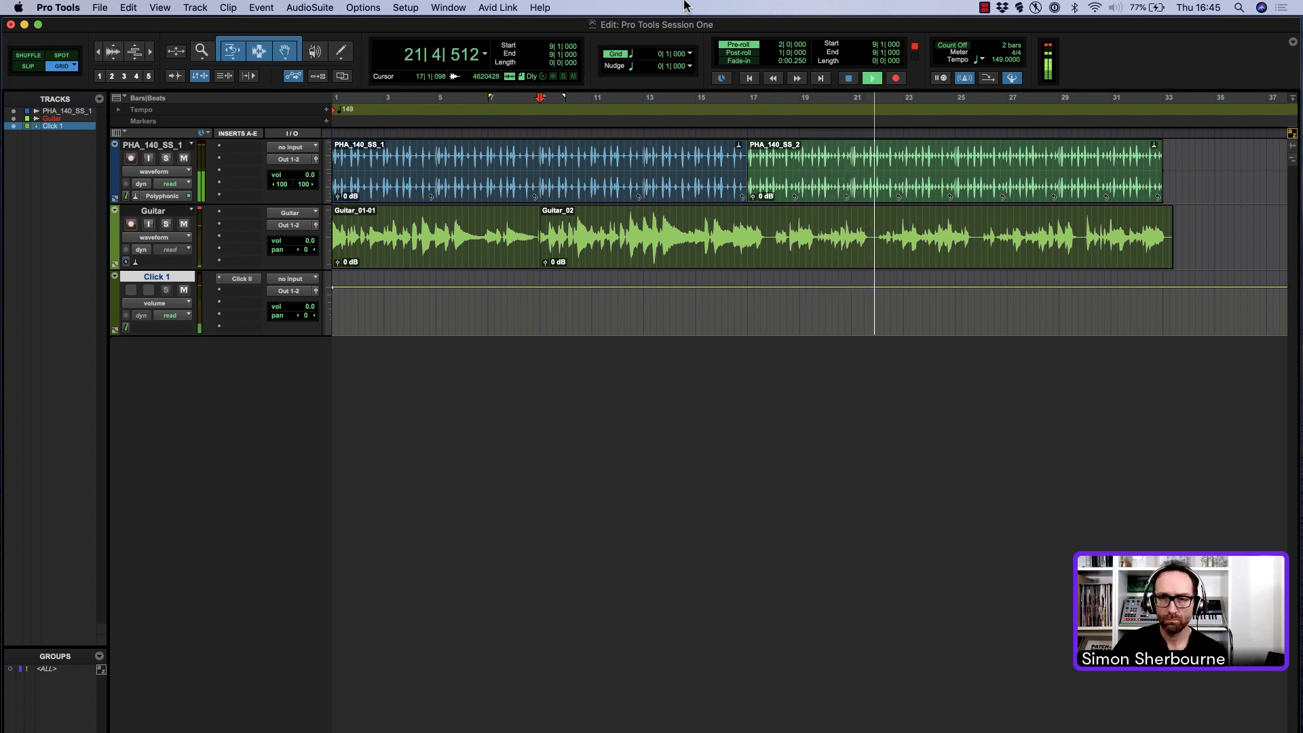
{"action": "key", "text": "space"}
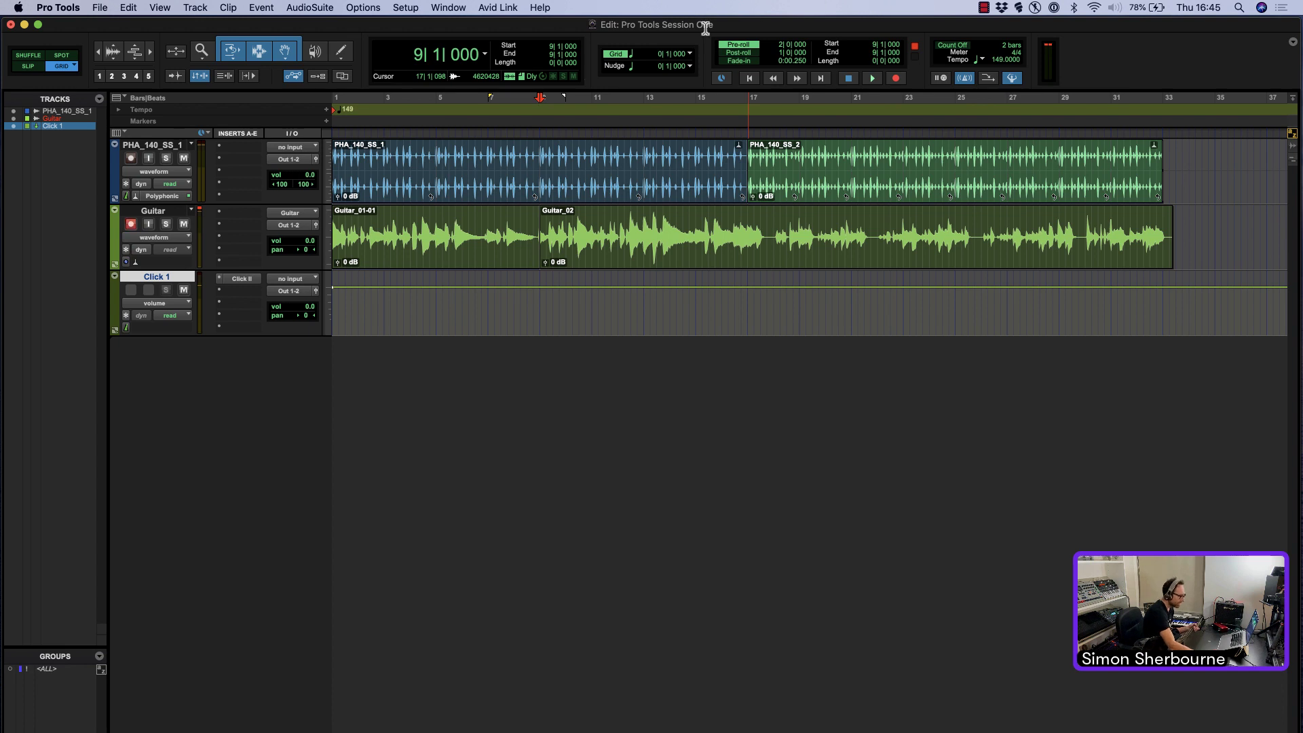
Step: Punch-record the guitar over a selection from 21|4|000 to 25|4|000, and place the cursor ahead of it at 20|4|000
{"action": "left_click_drag", "start_coordinate": [873, 226], "coordinate": [973, 247]}
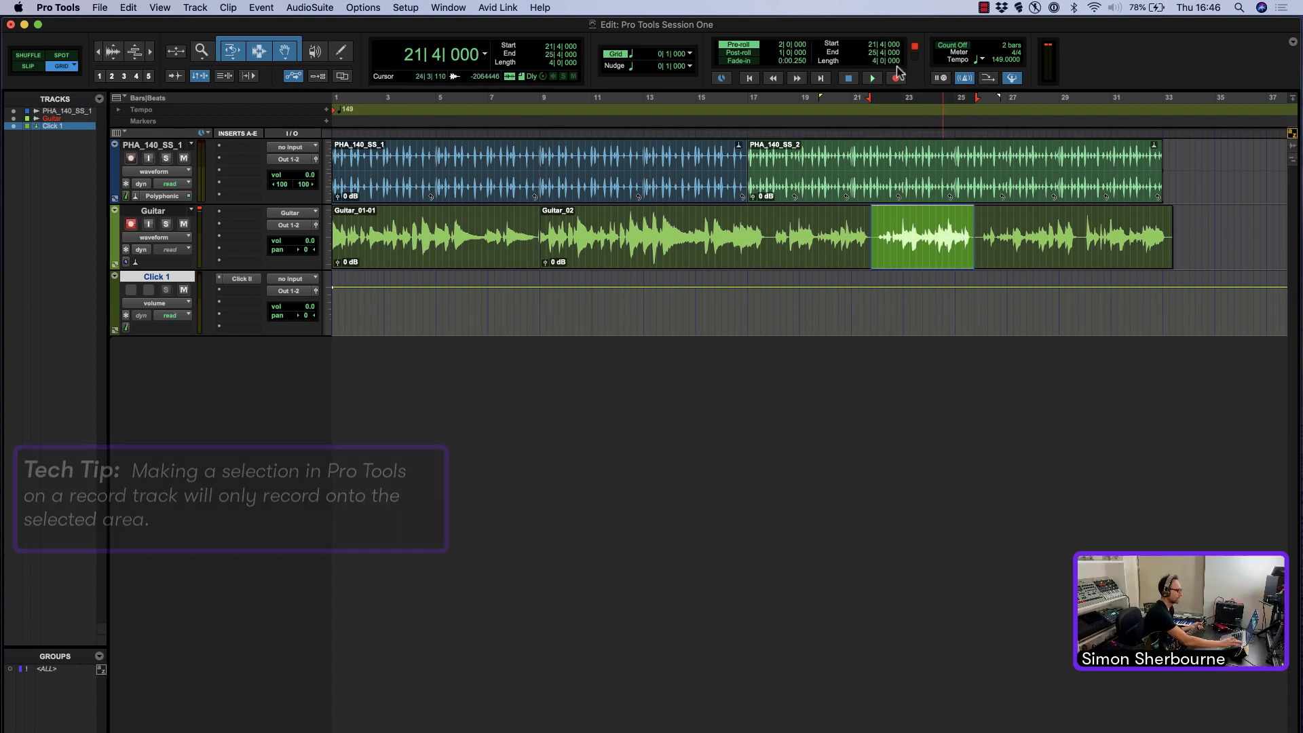
{"action": "key", "text": "super+space"}
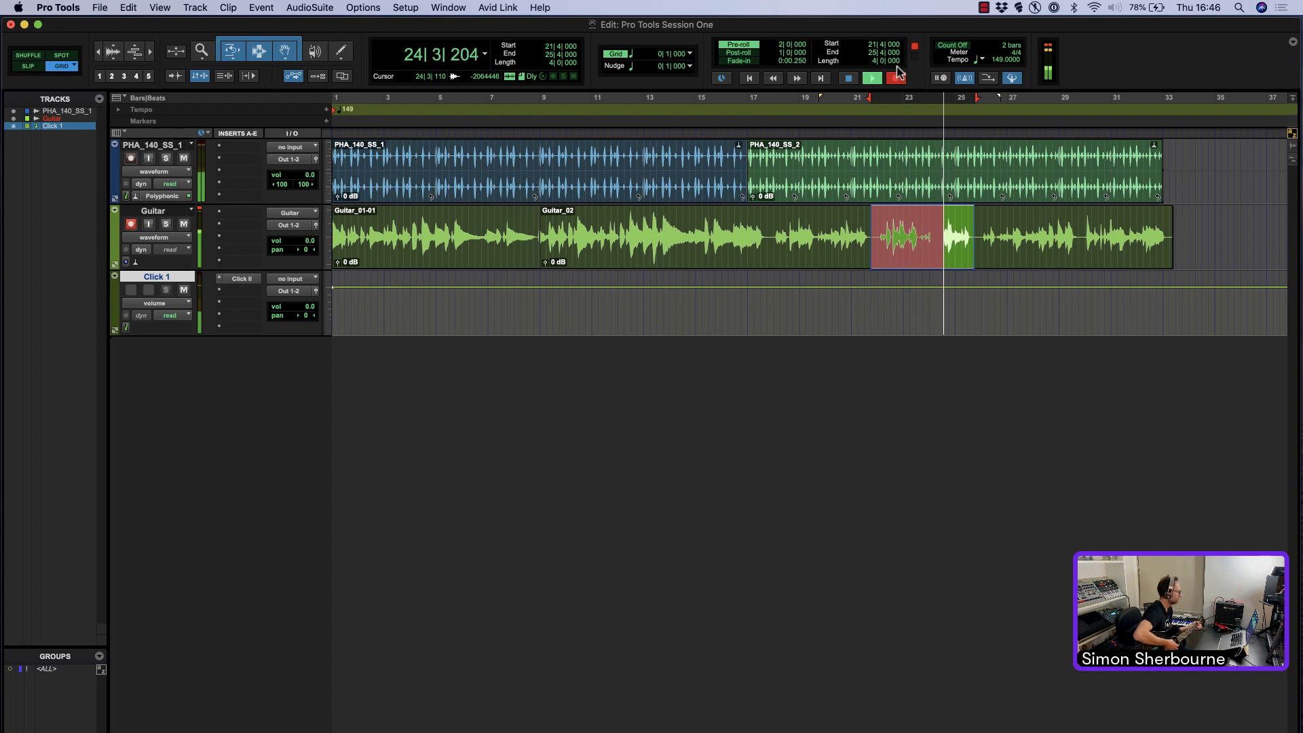
{"action": "key", "text": "space"}
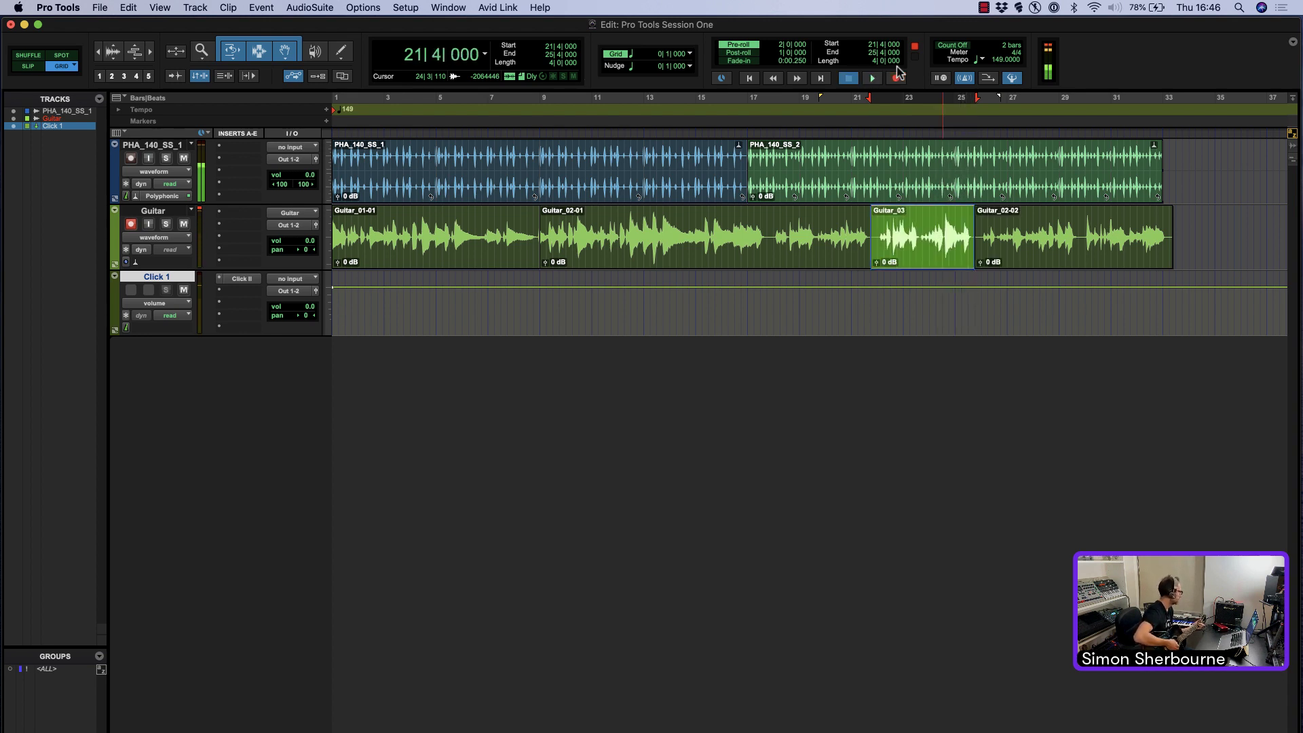
{"action": "left_click", "coordinate": [847, 219]}
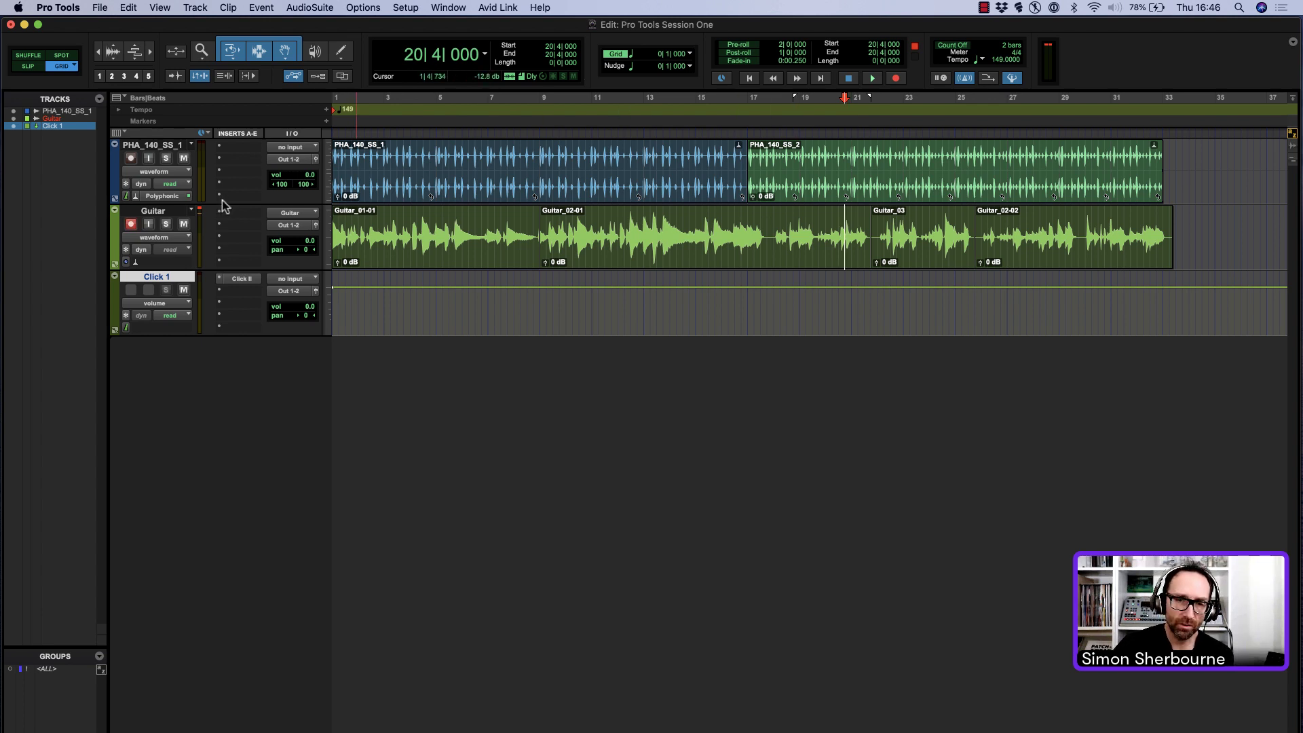
Step: Review the playlist options available for the Guitar track
{"action": "left_click", "coordinate": [193, 211]}
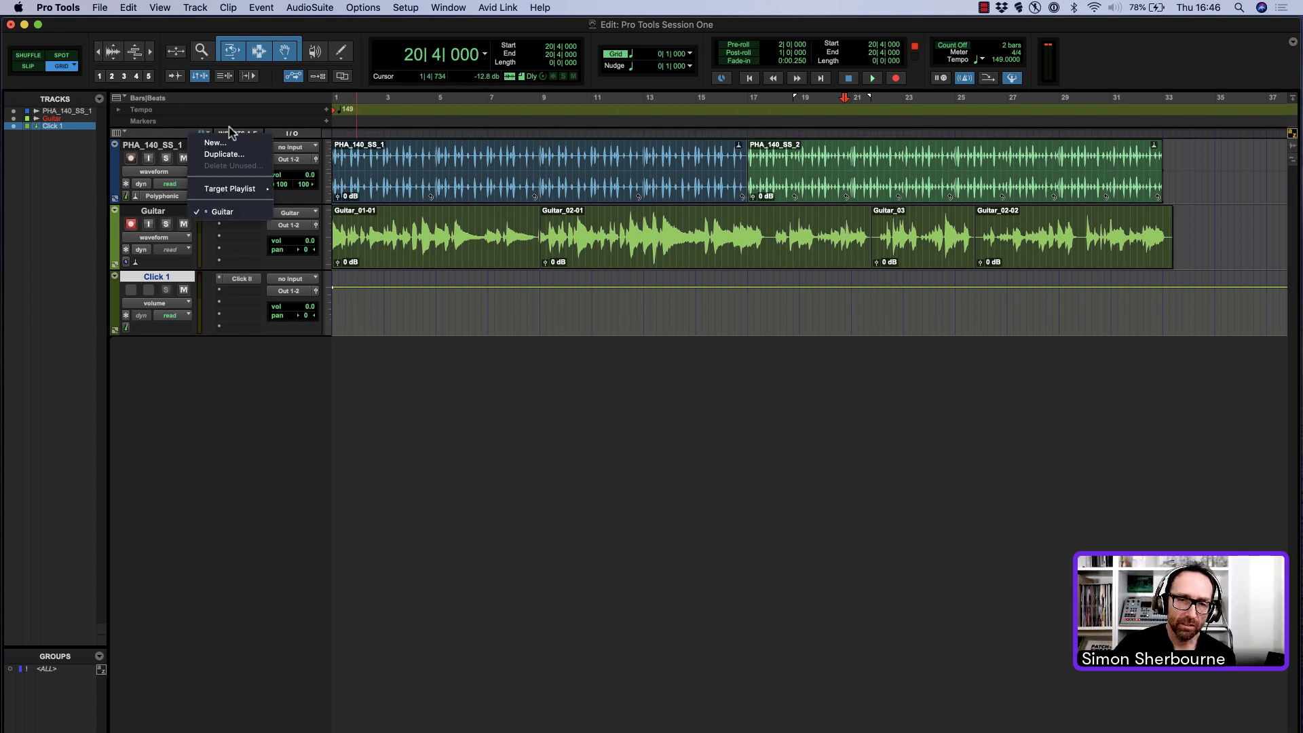
{"action": "left_click", "coordinate": [216, 143]}
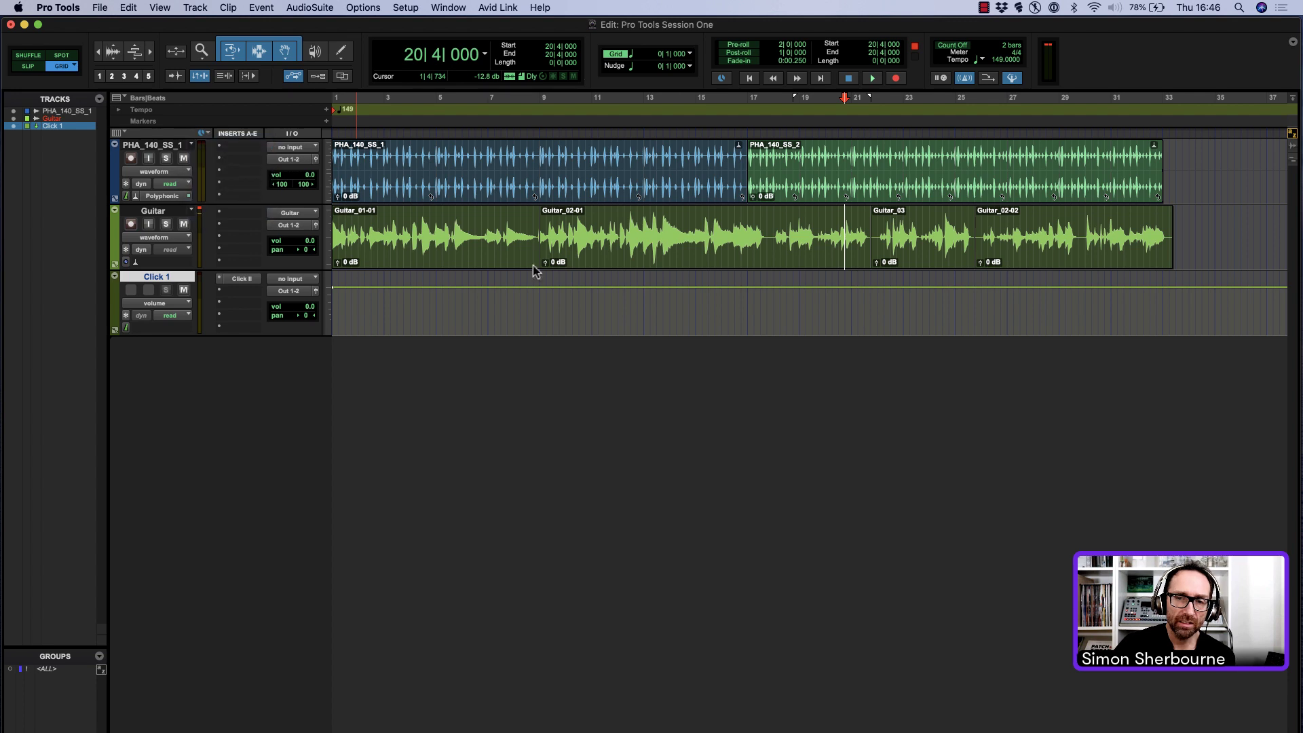
{"action": "left_click", "coordinate": [658, 328]}
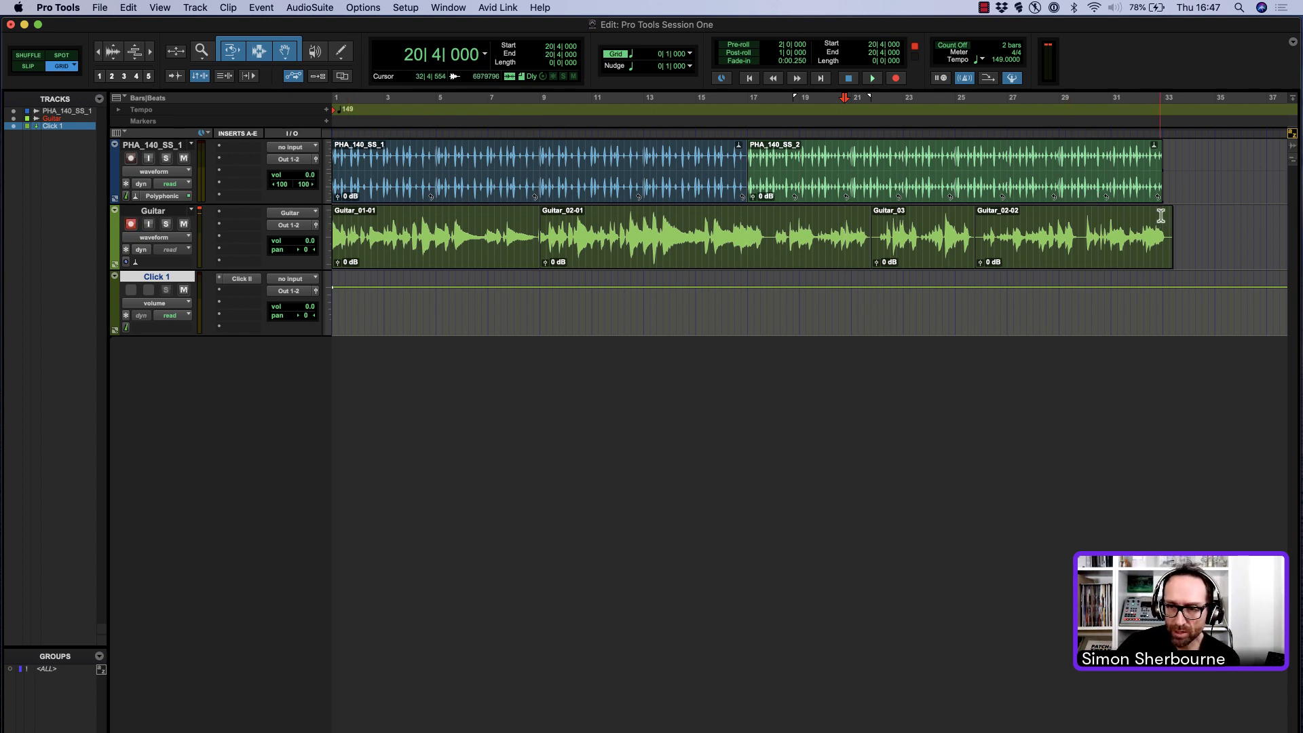
Step: Disable recording on the Guitar track and trim the end of its last clip to bar 33
{"action": "left_click", "coordinate": [131, 224]}
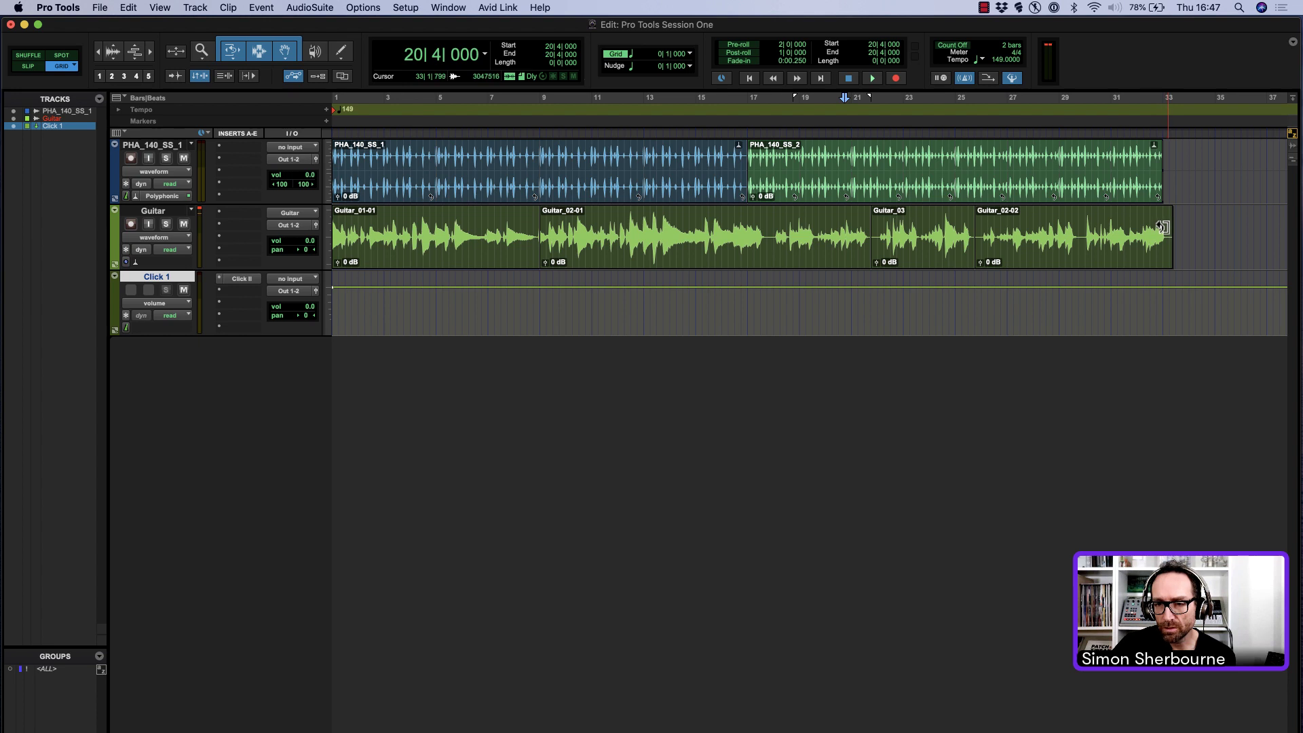
{"action": "left_click_drag", "start_coordinate": [1161, 227], "coordinate": [1152, 232]}
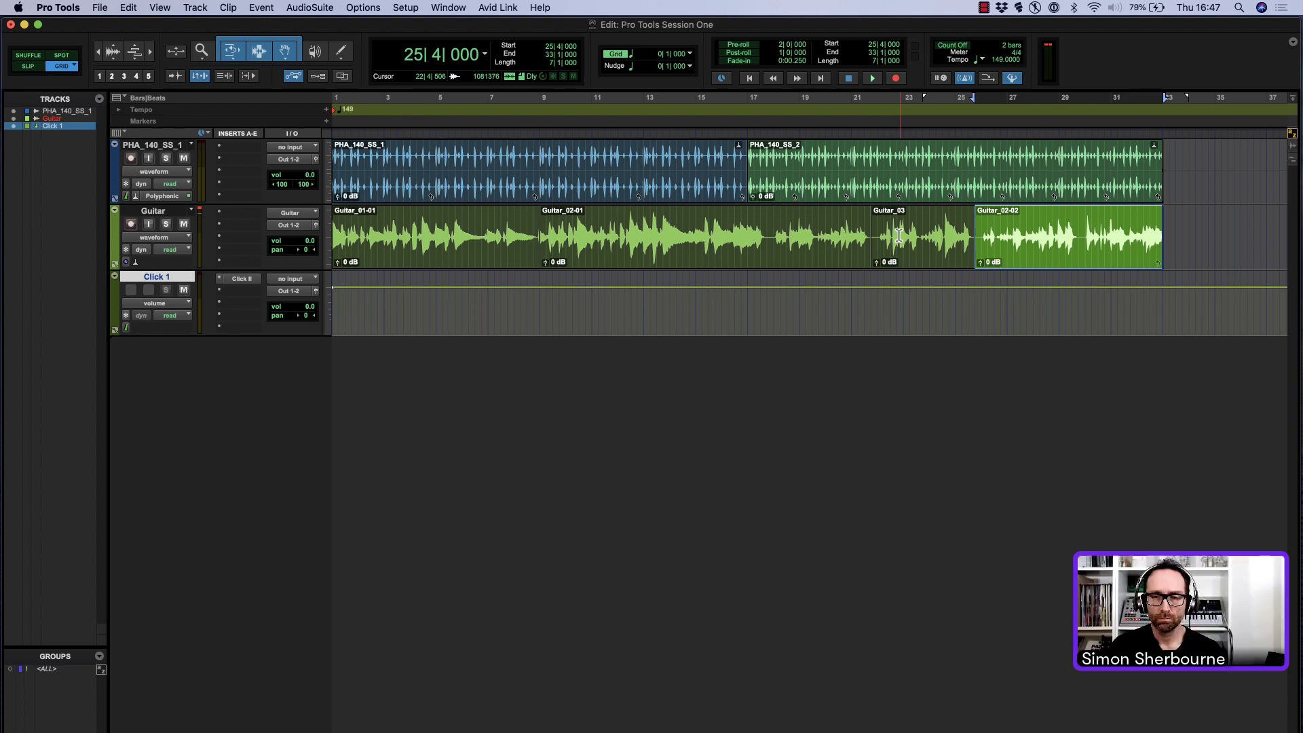
Step: Hide the Click 1 track and create one mono audio track named Bass below the Guitar track
{"action": "left_click", "coordinate": [154, 211]}
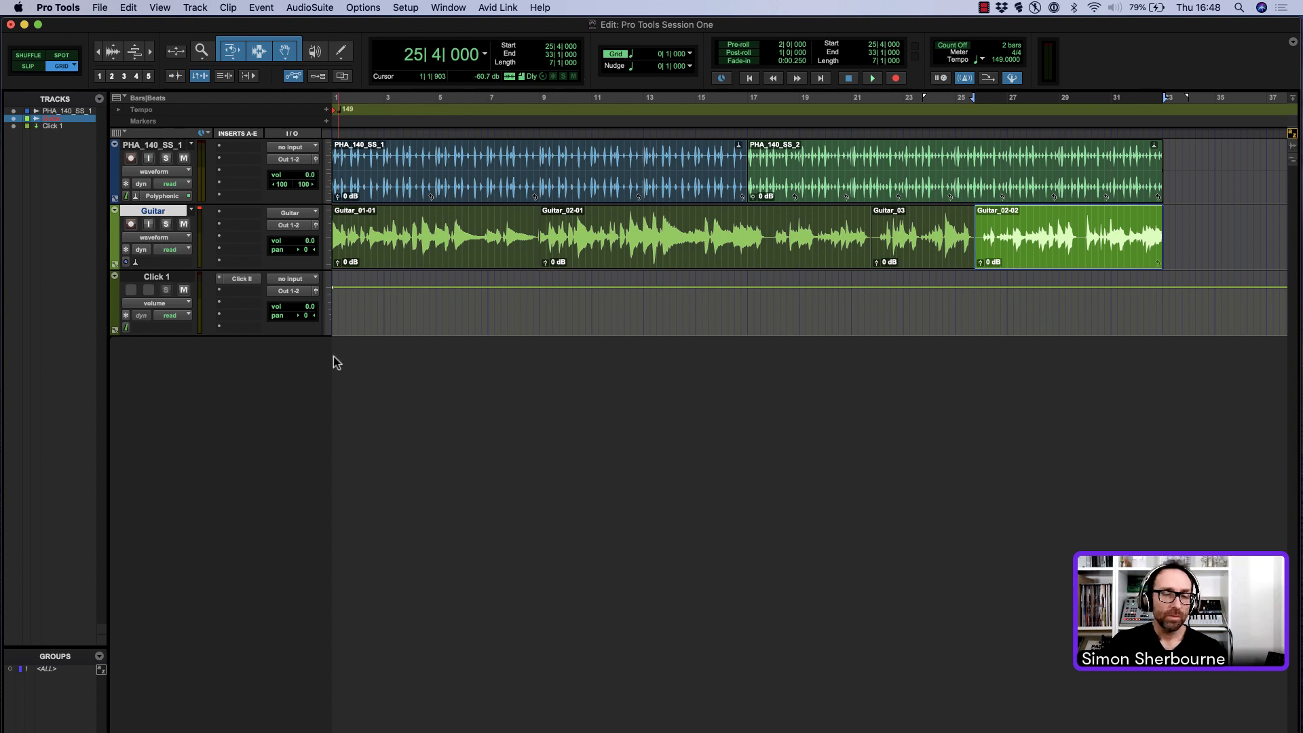
{"action": "left_click", "coordinate": [14, 127]}
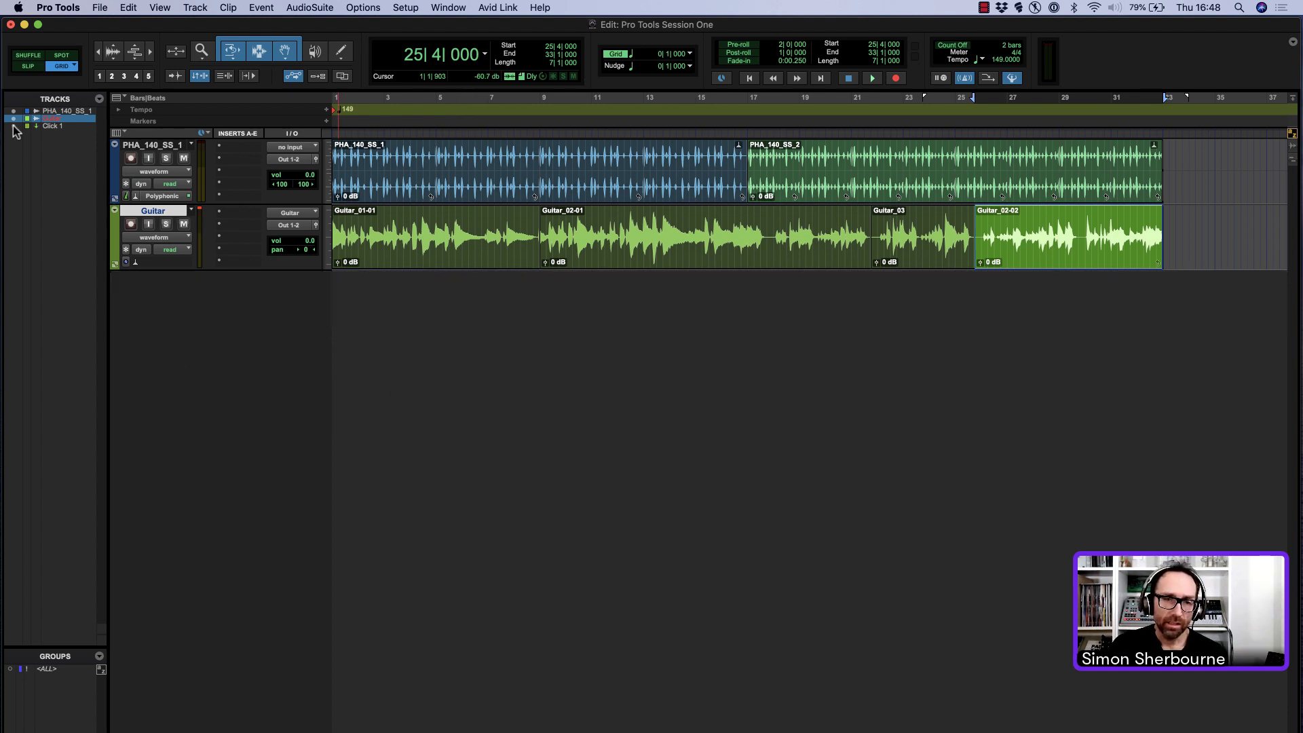
{"action": "left_click", "coordinate": [194, 9]}
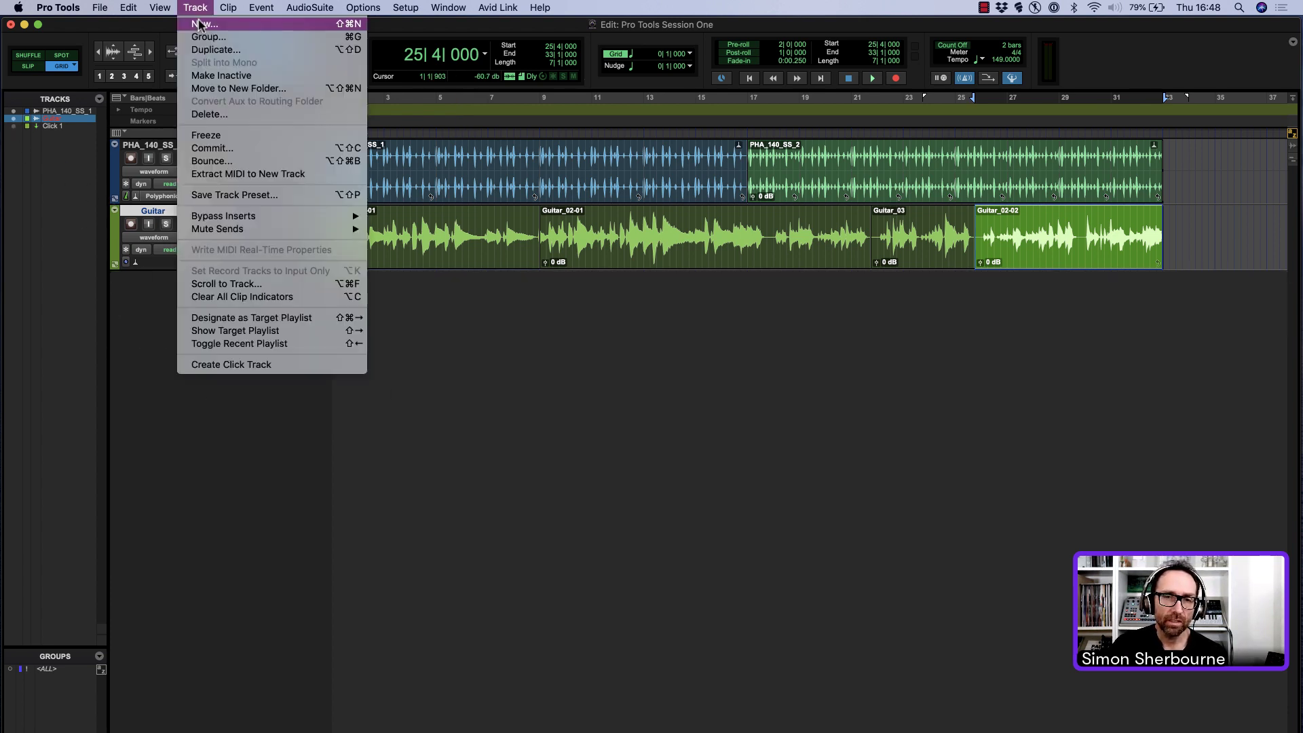
{"action": "left_click", "coordinate": [200, 24]}
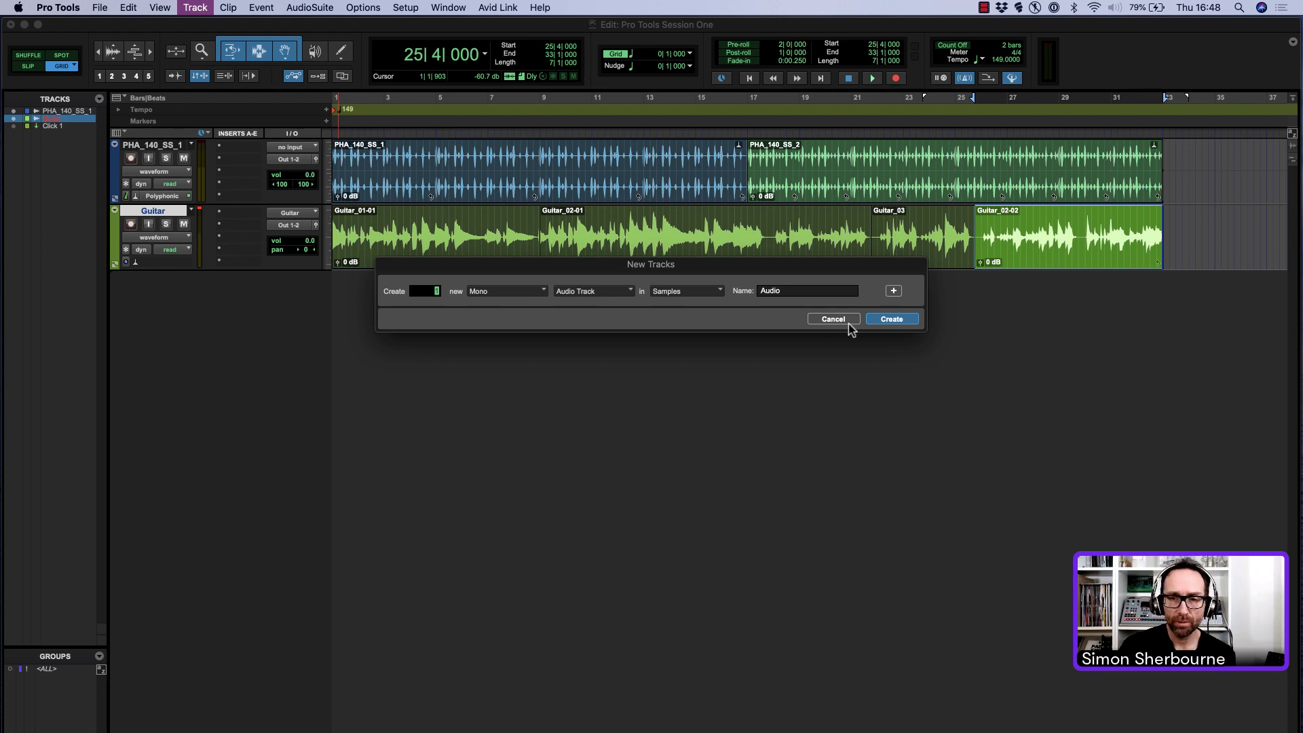
{"action": "left_click", "coordinate": [793, 293]}
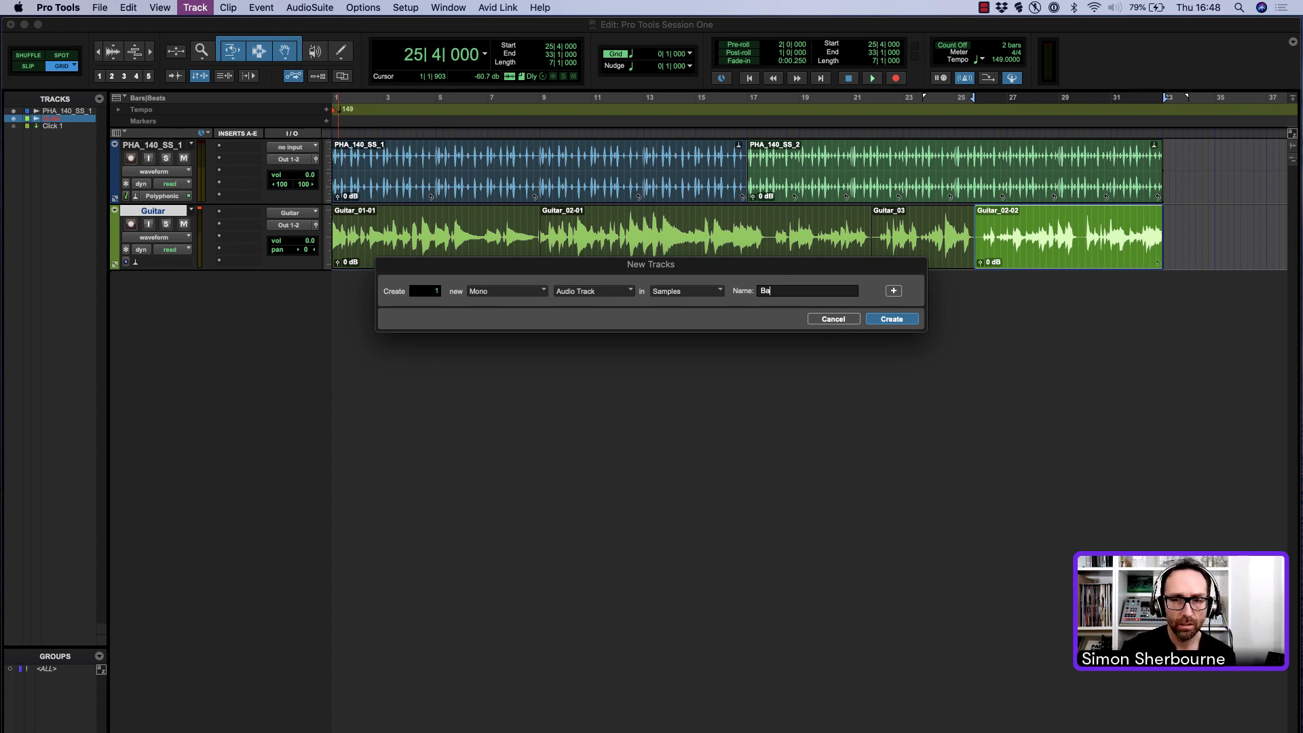
{"action": "key", "text": "Return"}
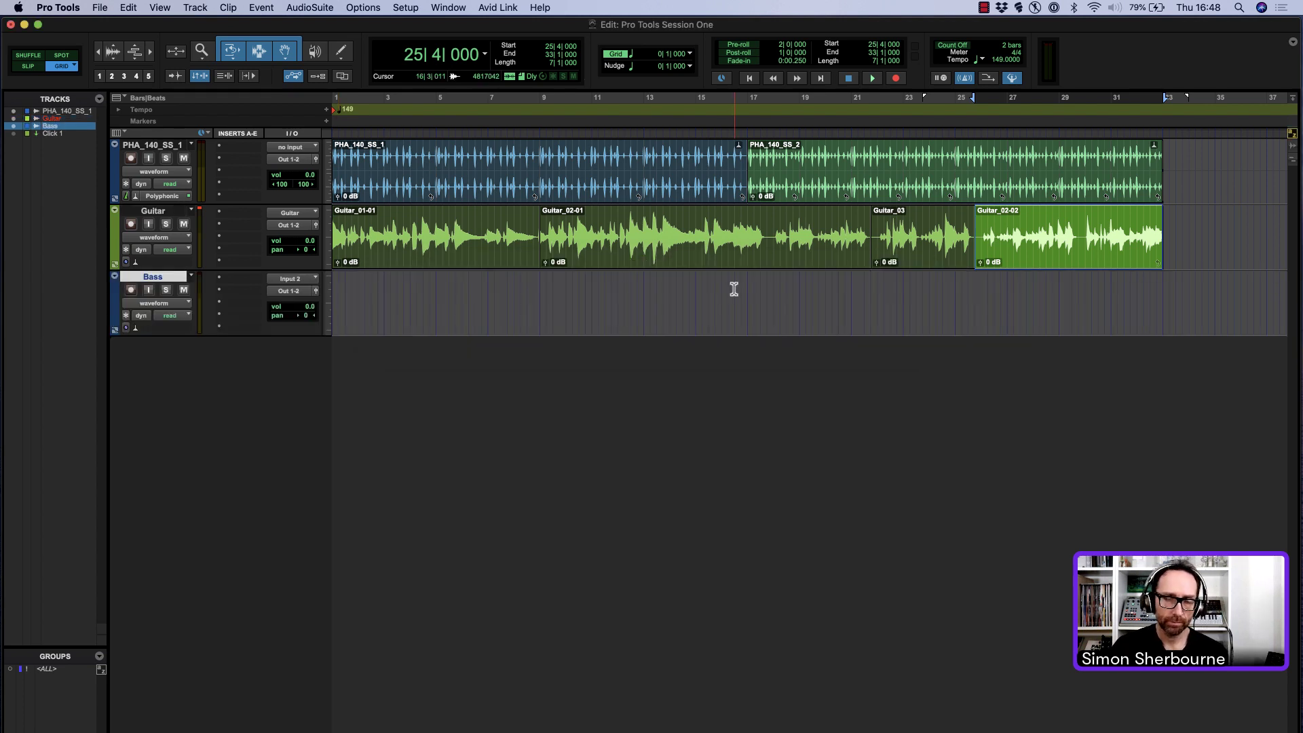
Step: Change the Bass track's colour to orange-brown in the colour palette and close the palette
{"action": "double_click", "coordinate": [117, 304]}
{"action": "left_click", "coordinate": [902, 353]}
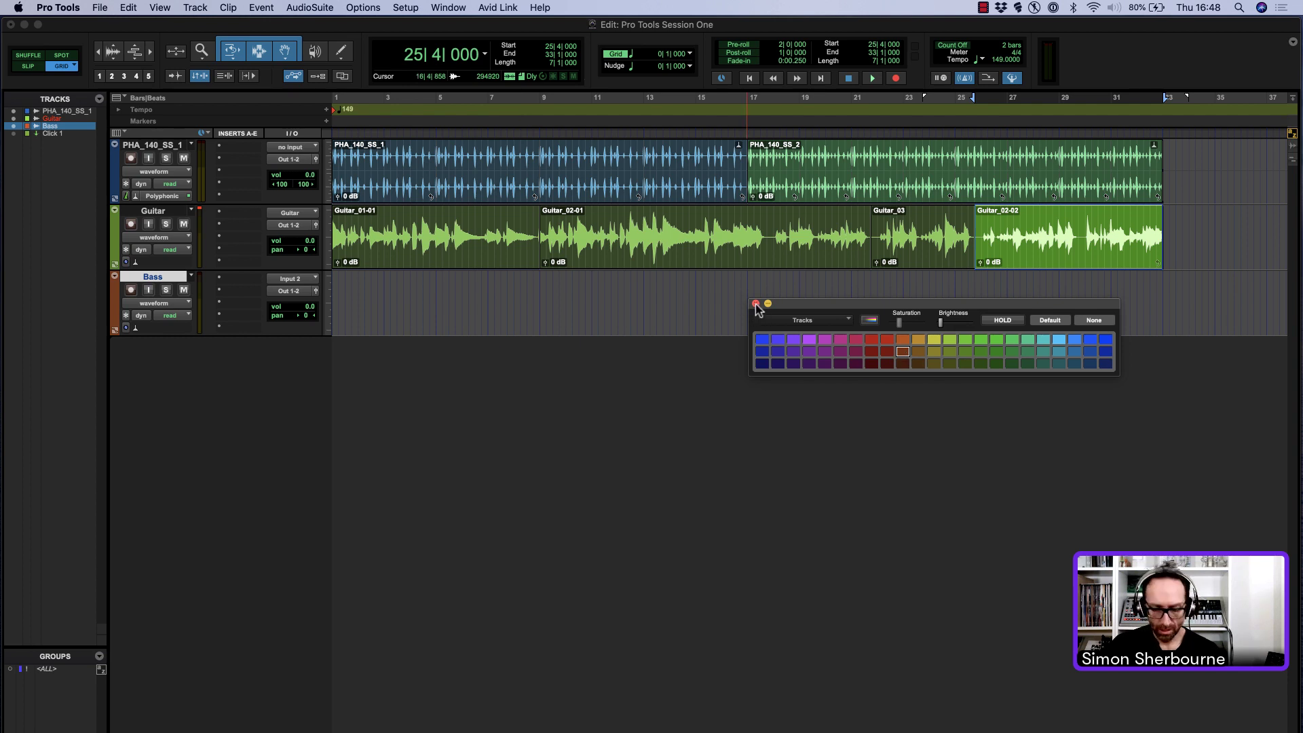
{"action": "left_click", "coordinate": [756, 304]}
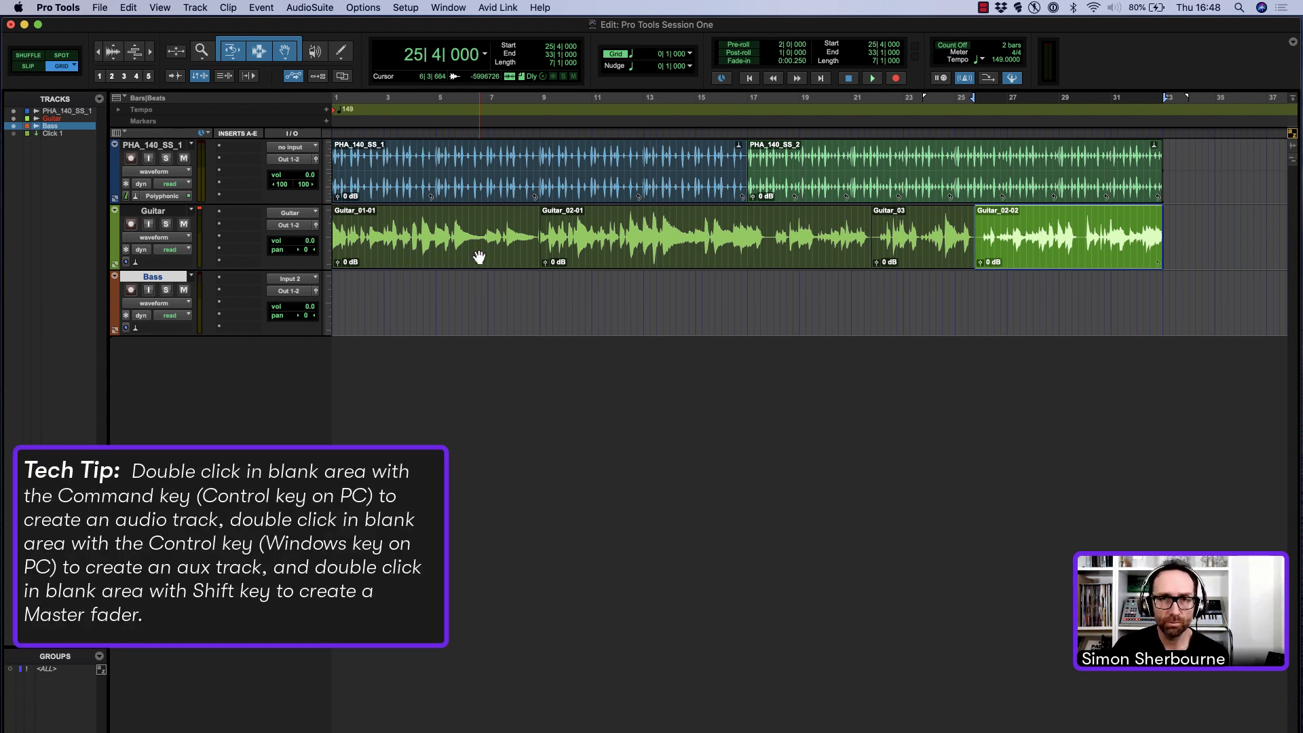
Step: Create an extra audio track below the Bass track and delete it again
{"action": "double_click", "coordinate": [413, 416], "text": "super"}
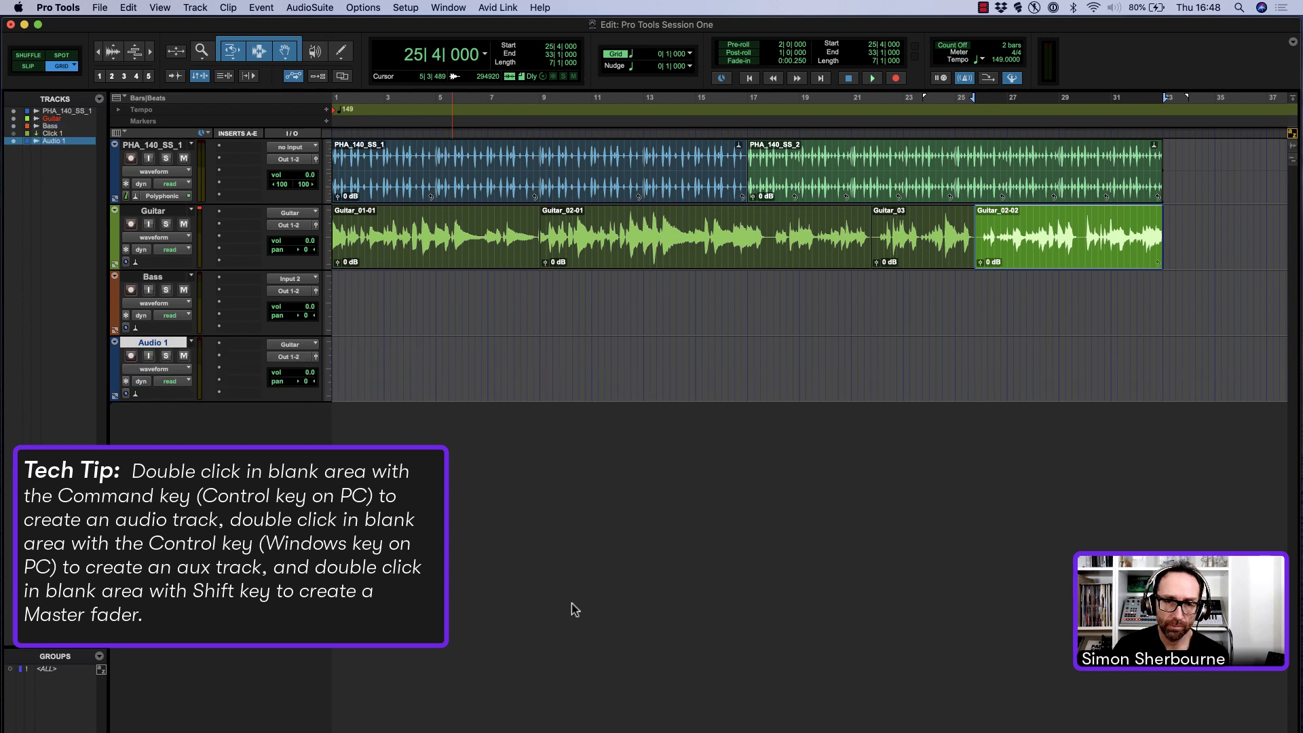
{"action": "right_click", "coordinate": [163, 343]}
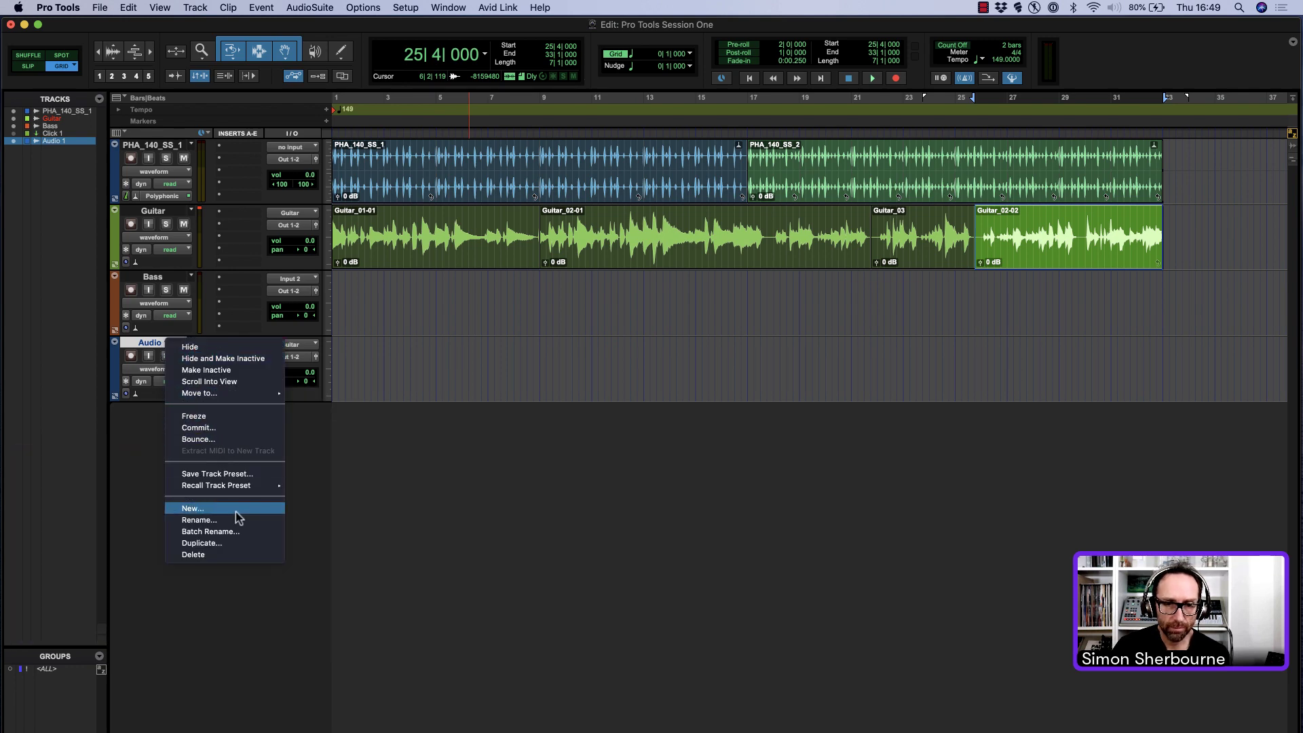
{"action": "left_click", "coordinate": [243, 556]}
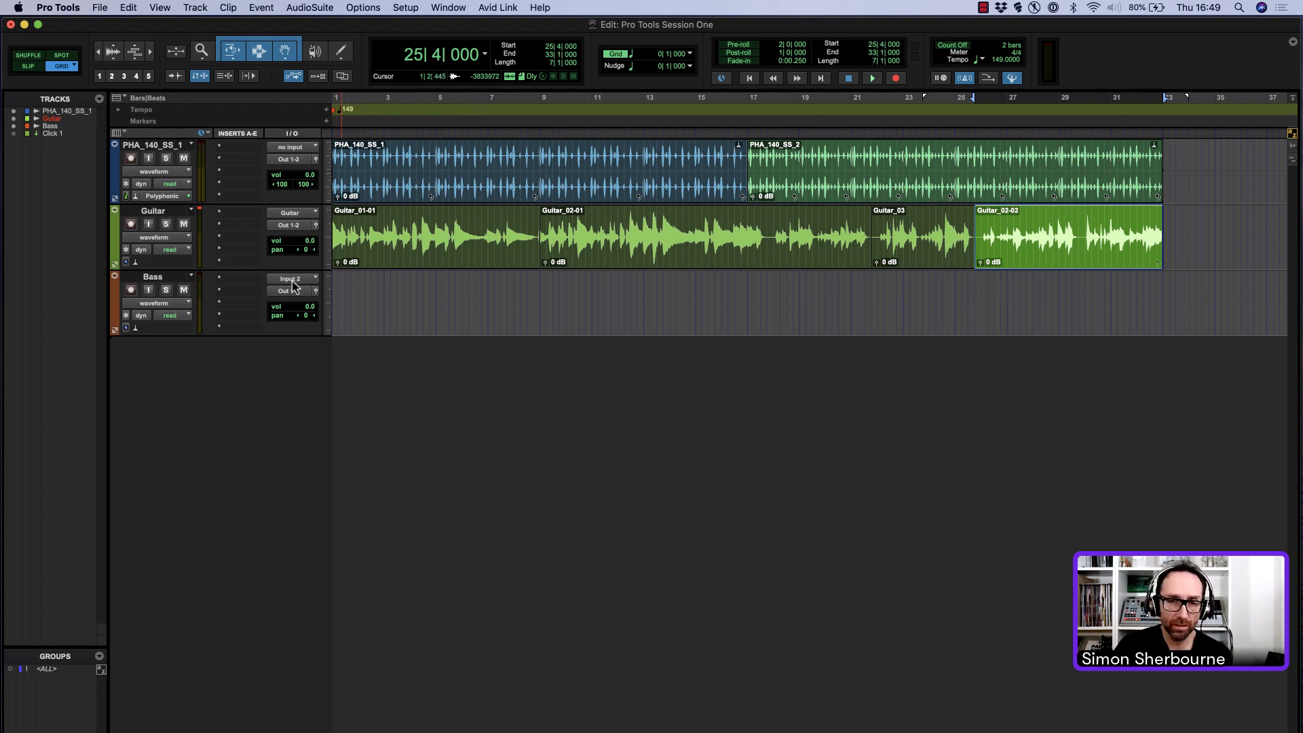
Step: Record a bass take from the session start using the Guitar input, disable recording on Bass, and trim the clip's end to bar 33
{"action": "left_click", "coordinate": [292, 280]}
{"action": "left_click", "coordinate": [360, 336]}
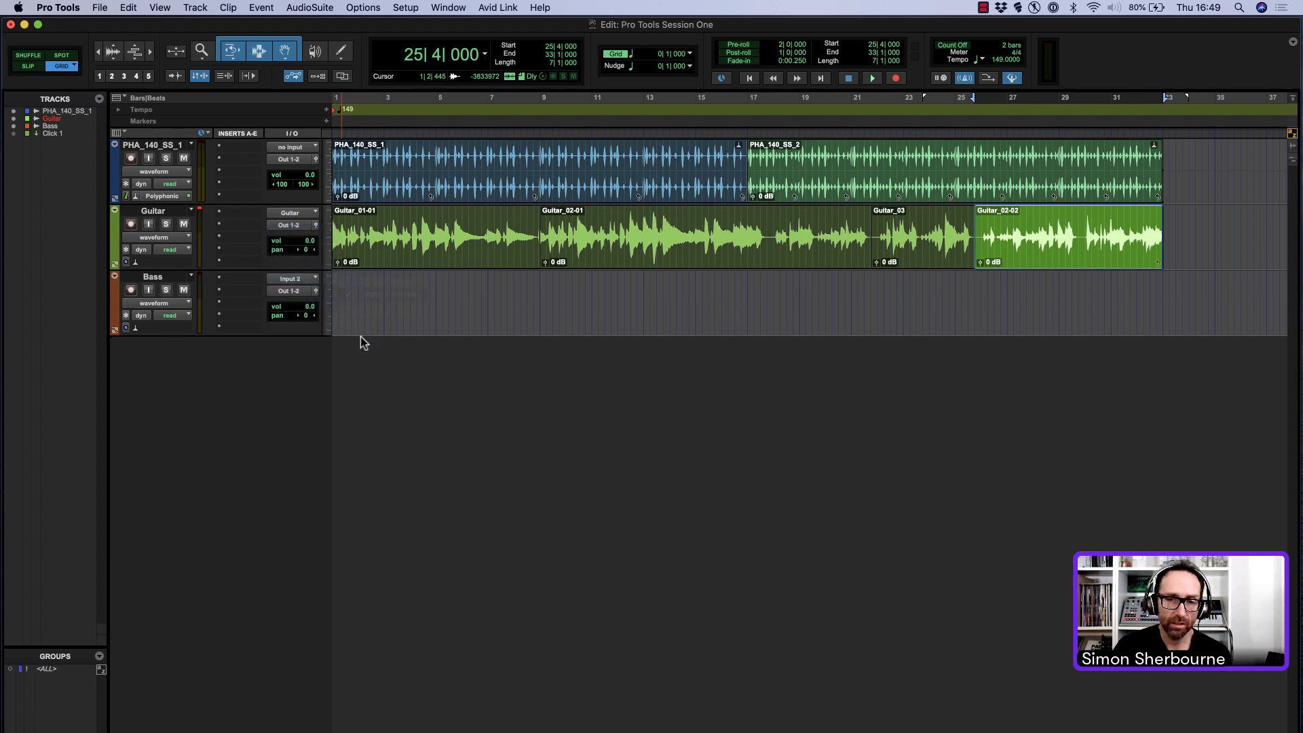
{"action": "left_click", "coordinate": [132, 290]}
{"action": "key", "text": "Return"}
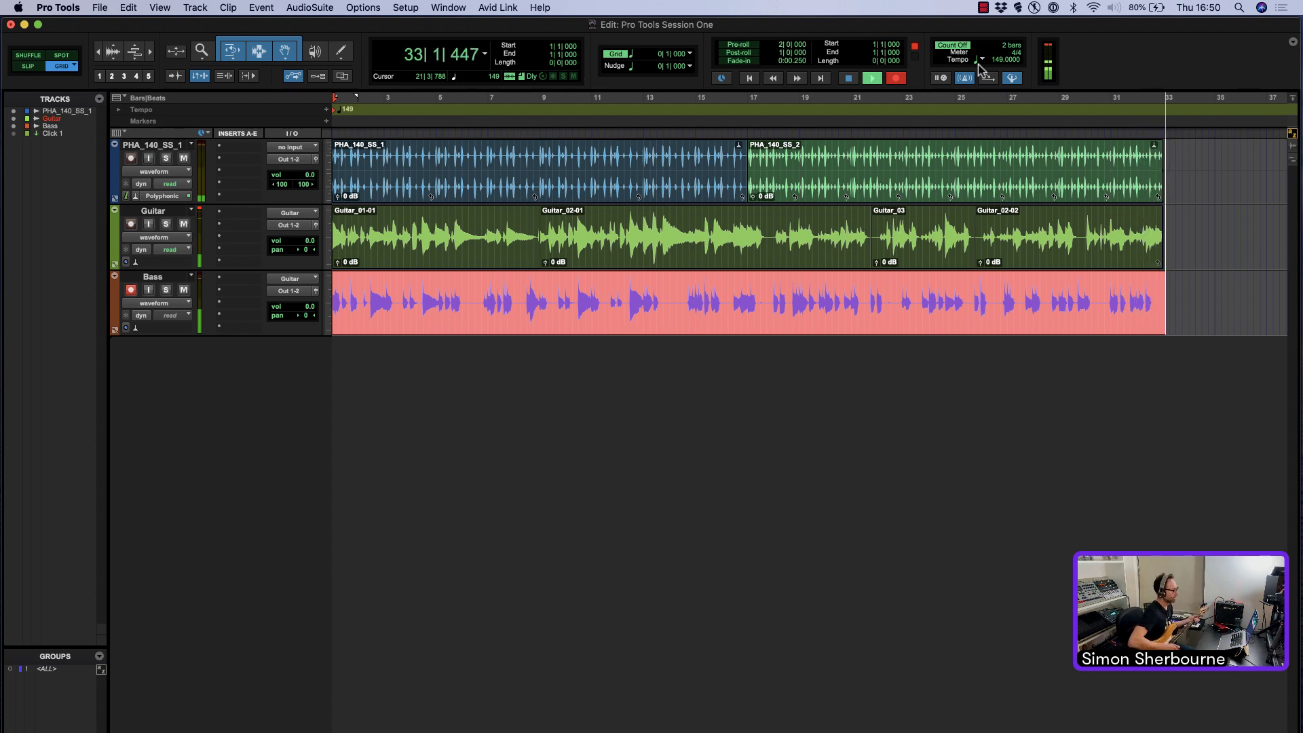
{"action": "key", "text": "space"}
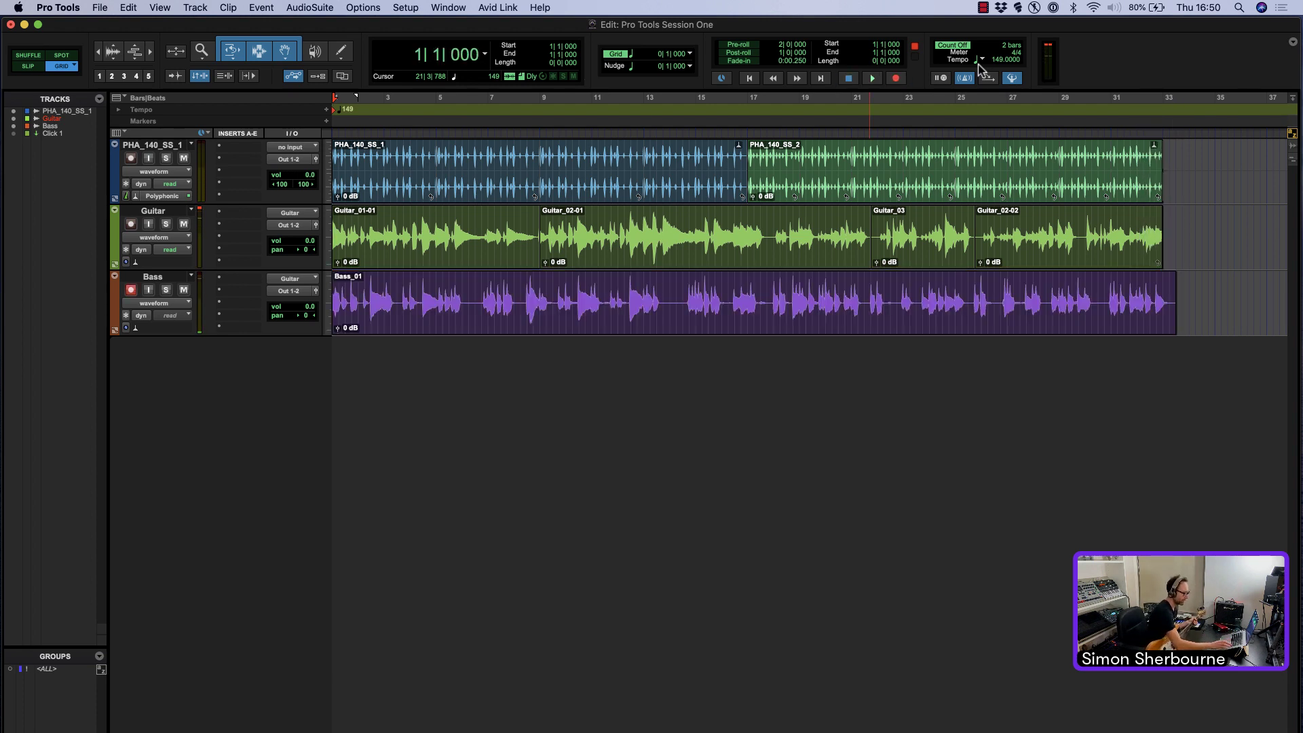
{"action": "left_click_drag", "start_coordinate": [1168, 297], "coordinate": [1164, 301]}
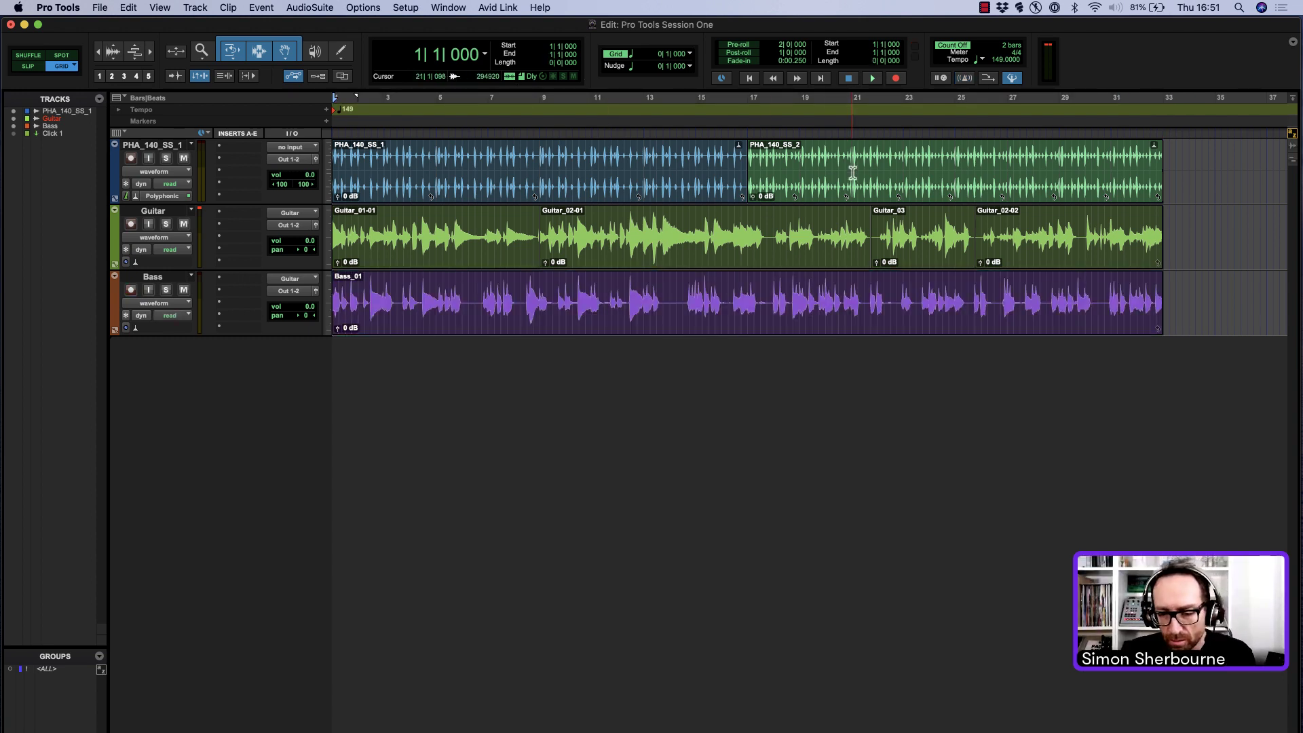
Step: Balance the mixer levels during playback: Bass at -5.4 dB, Guitar at +1.1 dB and the drum track at -0.6 dB
{"action": "key", "text": "super+equal"}
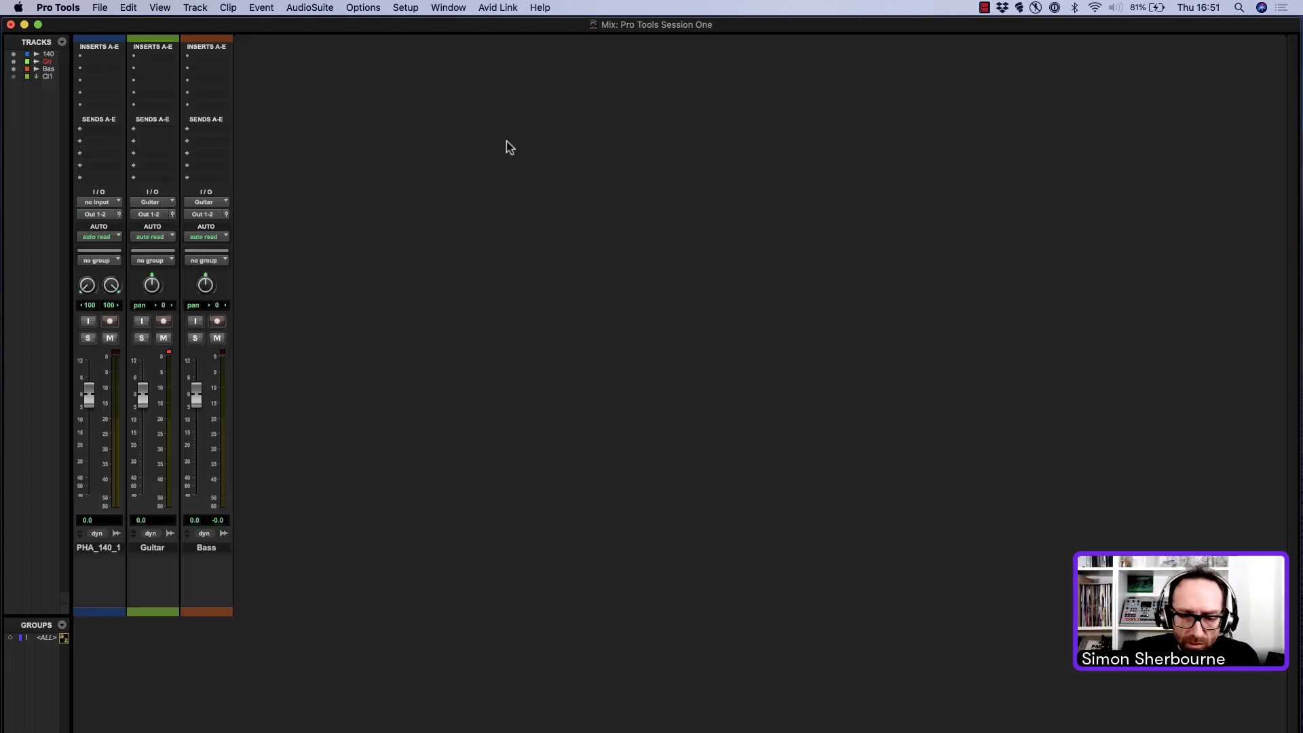
{"action": "double_click", "coordinate": [163, 611]}
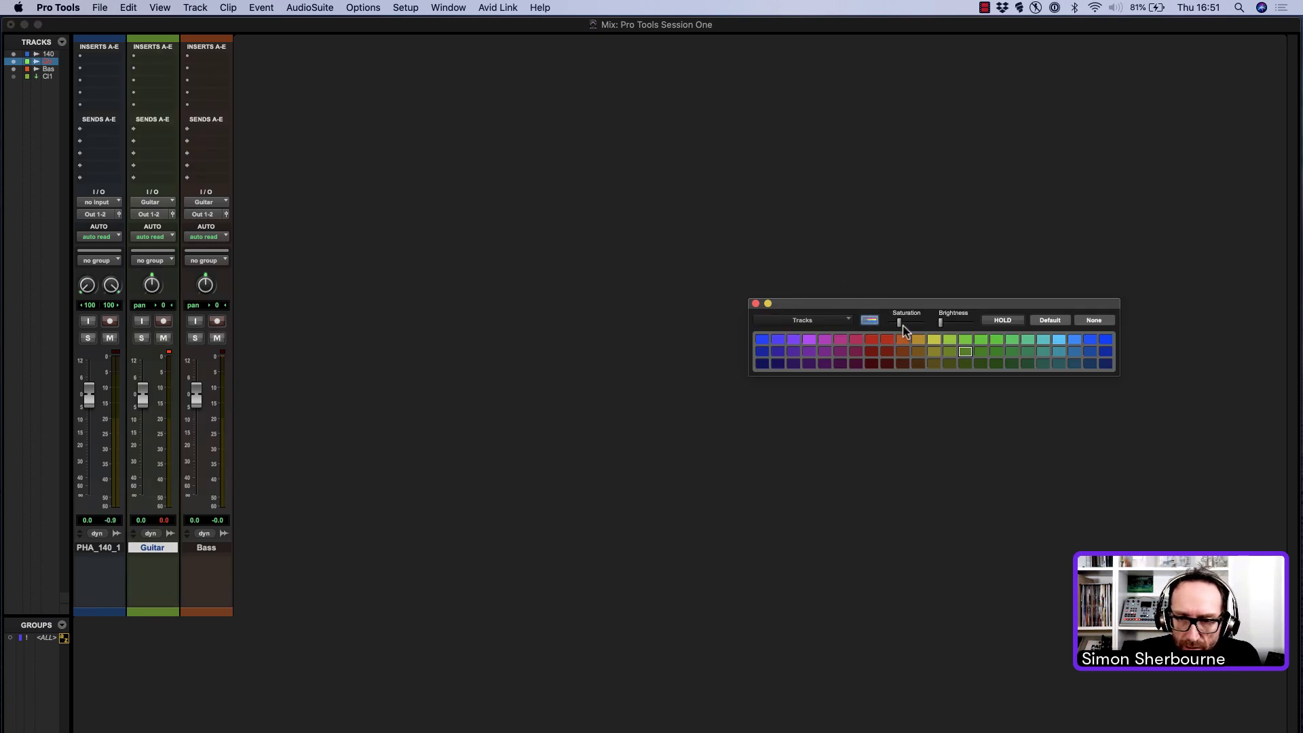
{"action": "left_click", "coordinate": [756, 304]}
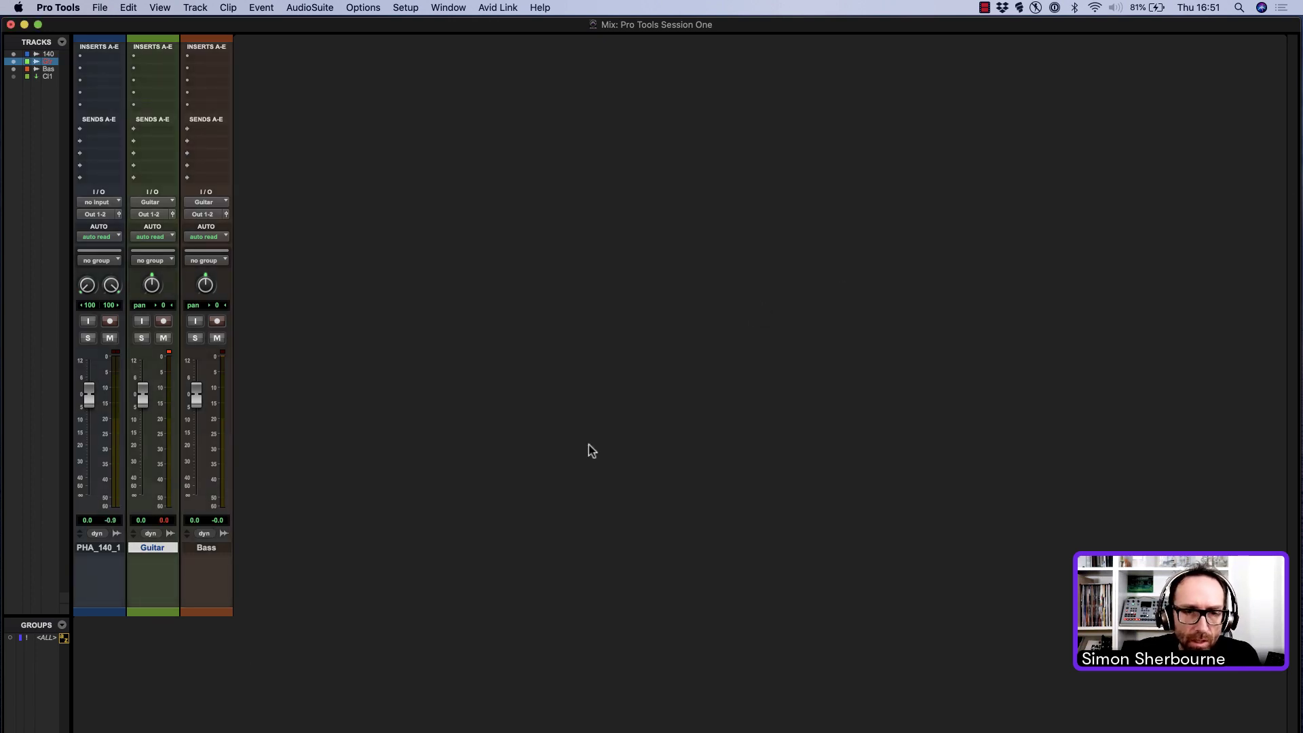
{"action": "key", "text": "space"}
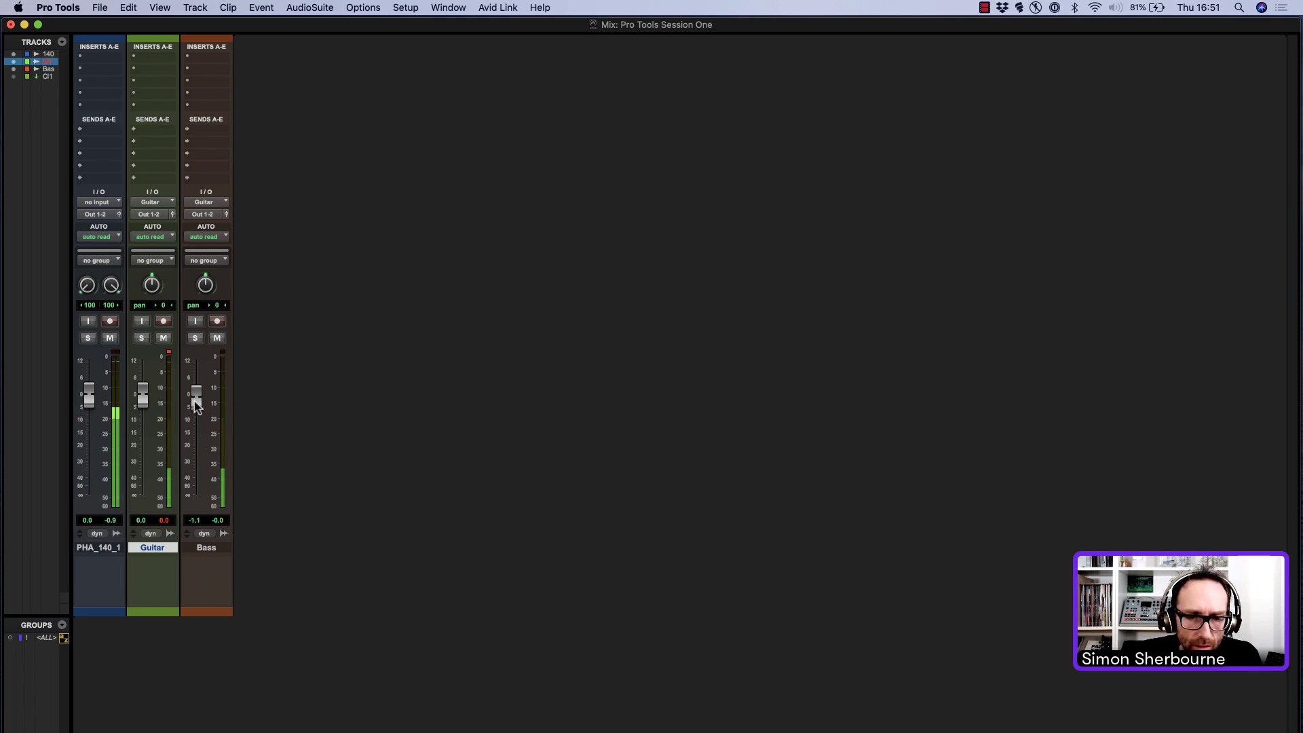
{"action": "left_click_drag", "start_coordinate": [197, 407], "coordinate": [93, 405]}
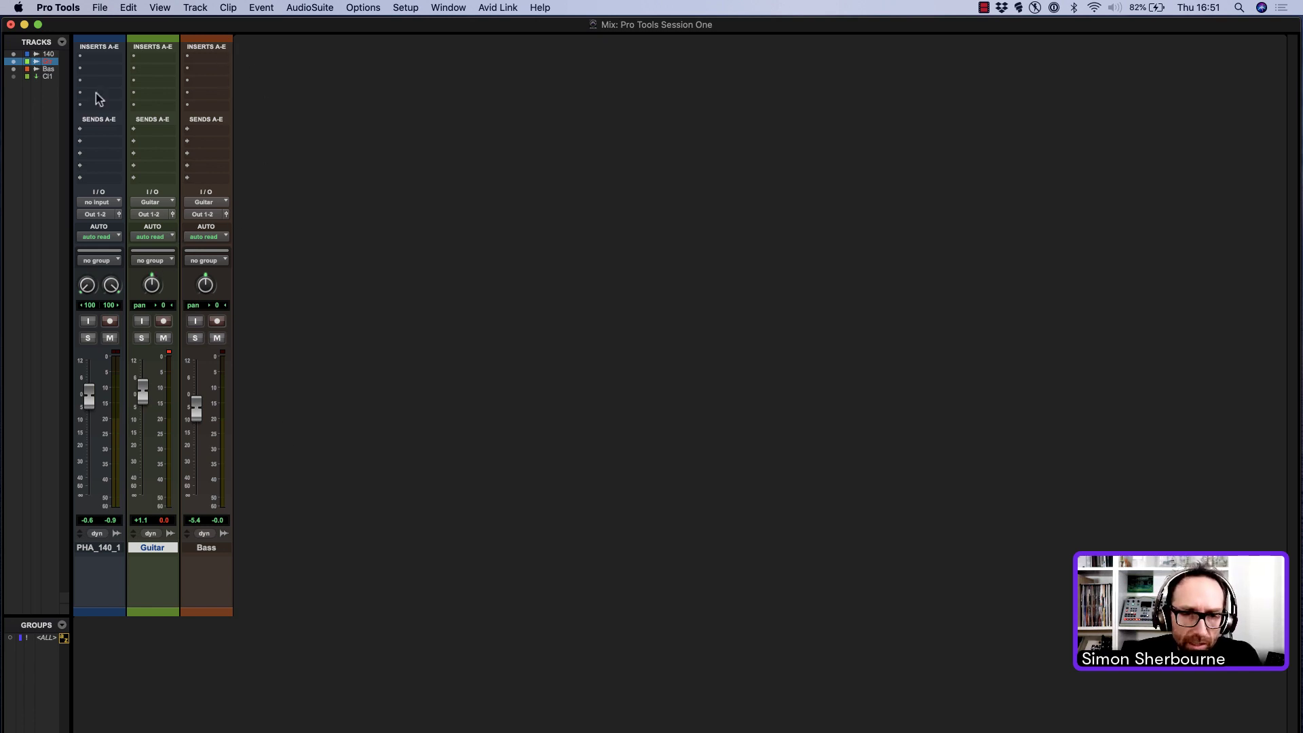
Step: Insert the mono Channel Strip on Guitar and set its compressor to a -26.4 dB threshold, 1.6:1 ratio and 3.3 dB gain
{"action": "left_click", "coordinate": [145, 60]}
{"action": "mouse_move", "coordinate": [181, 55]}
{"action": "mouse_move", "coordinate": [269, 55]}
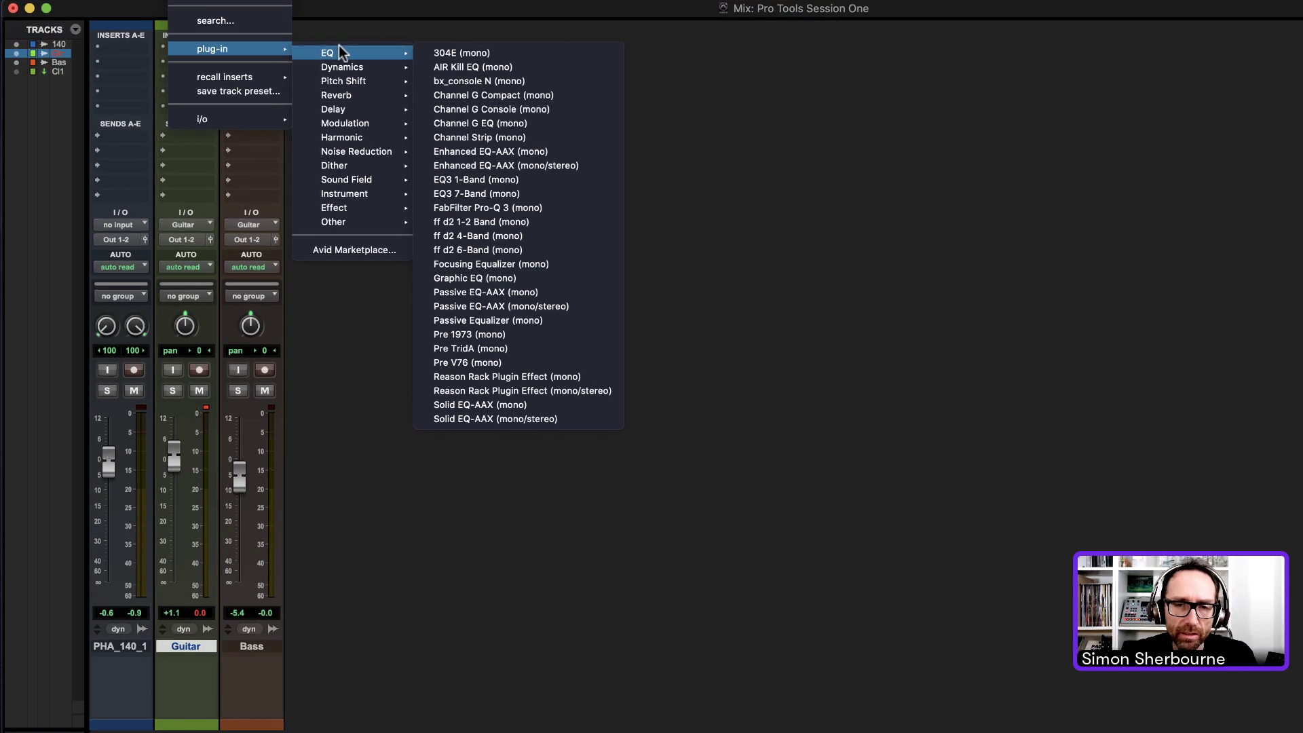
{"action": "left_click", "coordinate": [538, 138]}
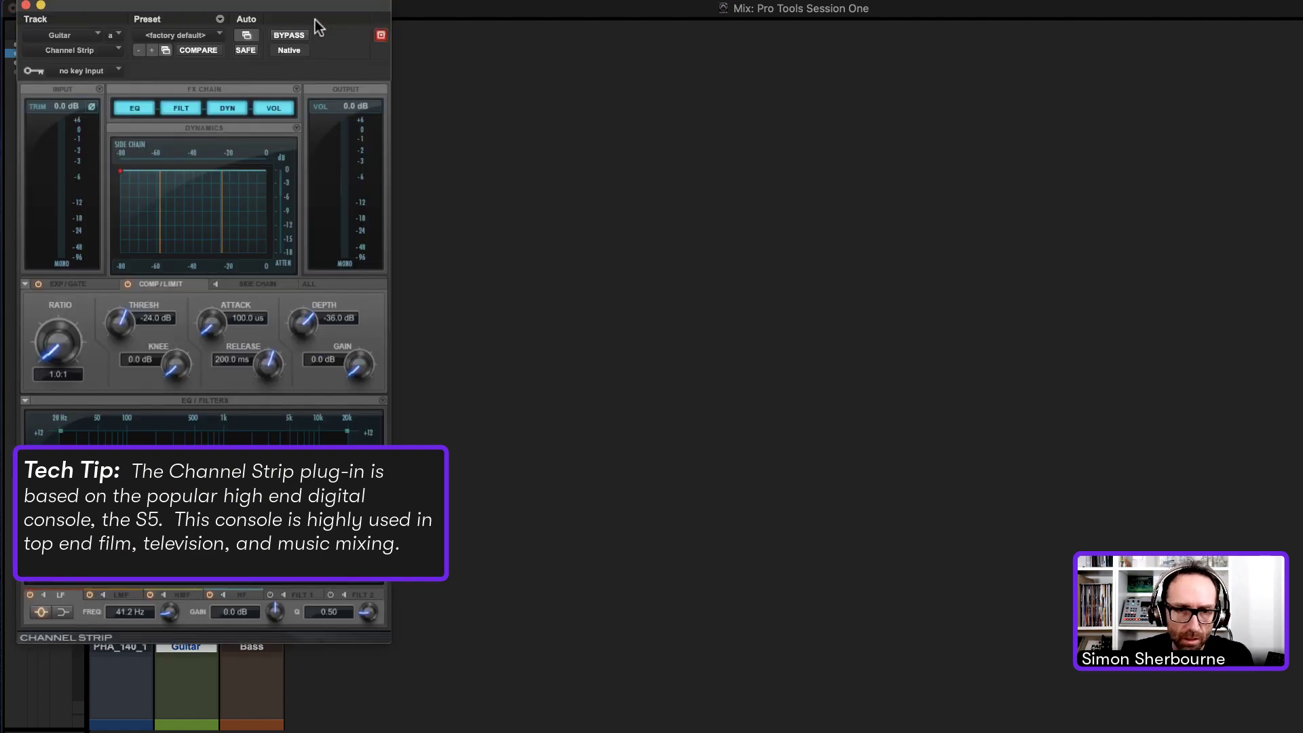
{"action": "left_click_drag", "start_coordinate": [315, 26], "coordinate": [722, 44]}
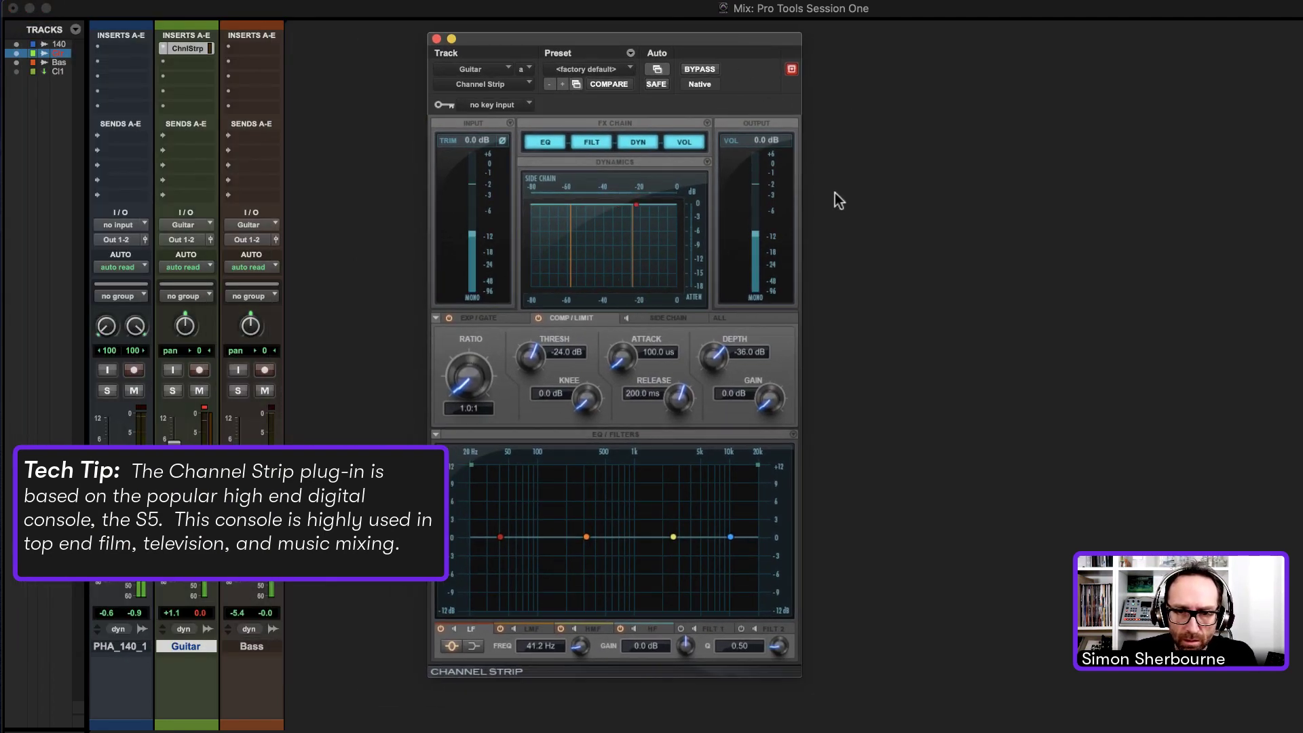
{"action": "left_click_drag", "start_coordinate": [652, 178], "coordinate": [630, 237]}
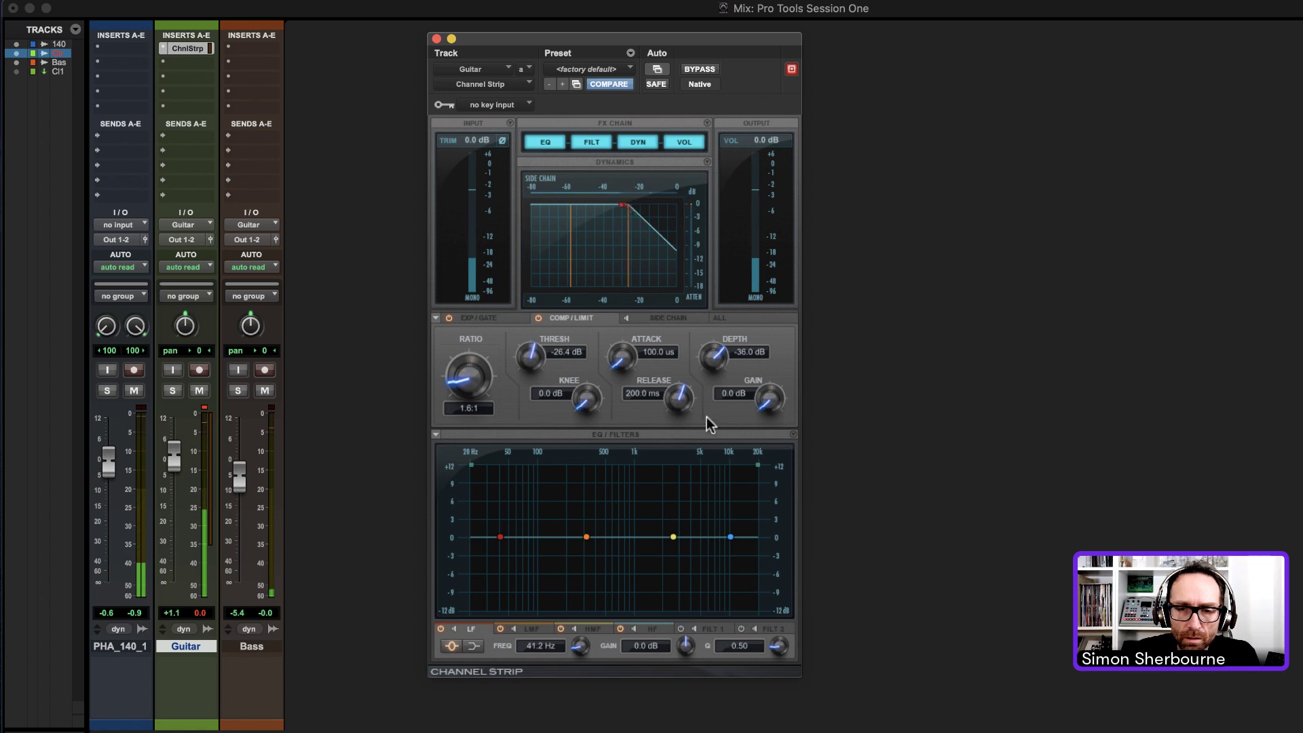
{"action": "left_click_drag", "start_coordinate": [776, 380], "coordinate": [779, 373]}
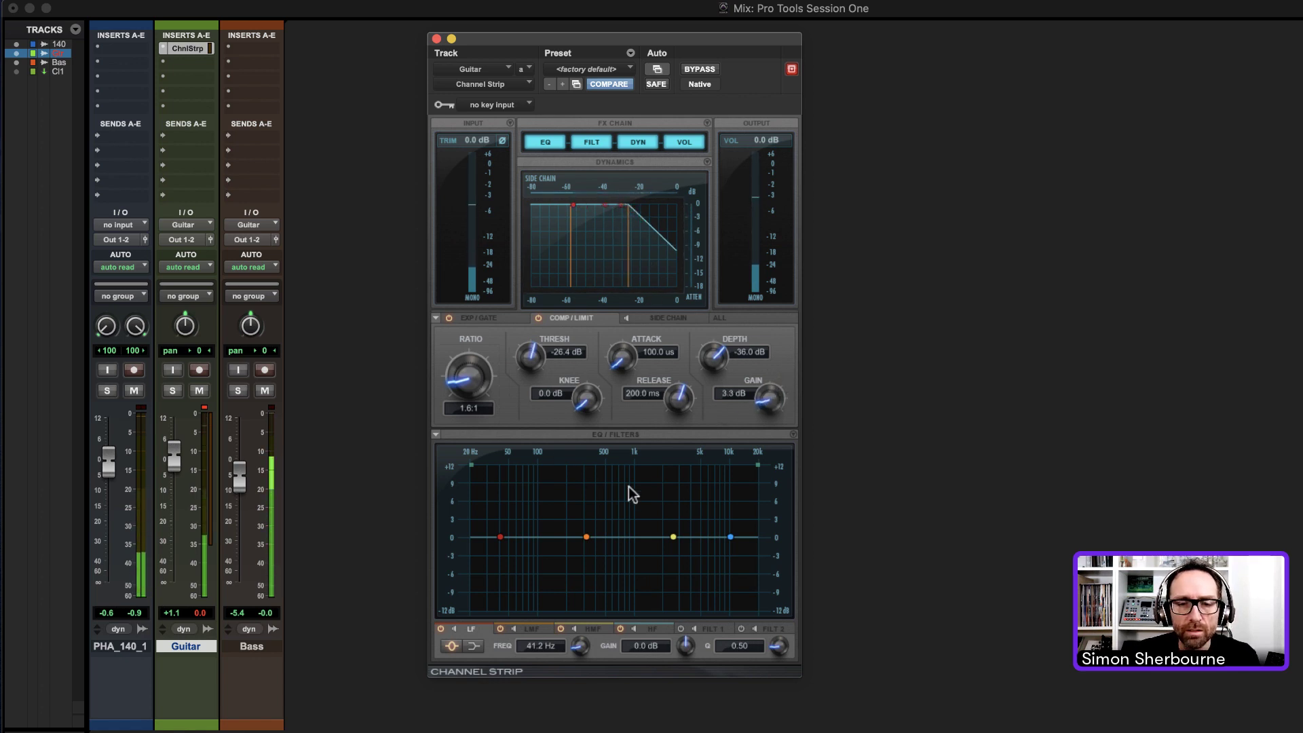
Step: Solo Guitar and boost its EQ by 5.9 dB at 170.8 Hz with Q 1.29 and 5.6 dB at 9.9 kHz with Q 1.84
{"action": "left_click_drag", "start_coordinate": [587, 537], "coordinate": [567, 515]}
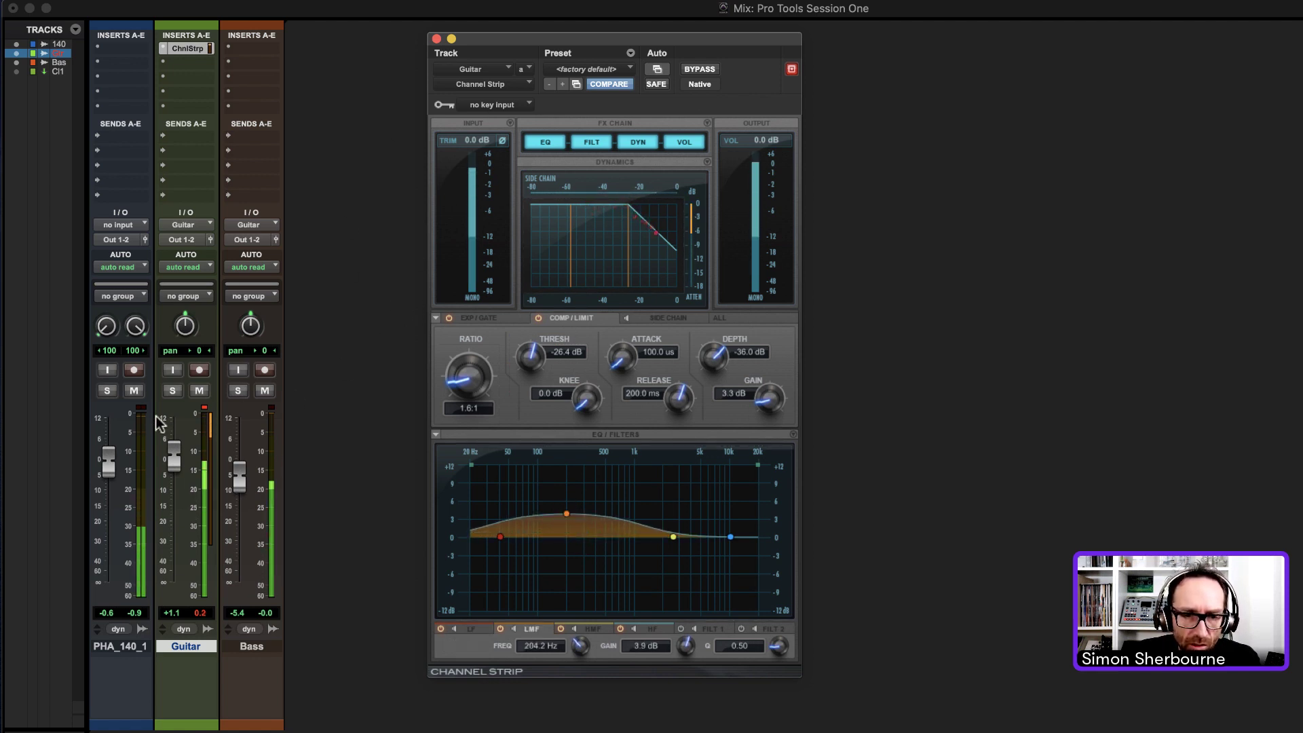
{"action": "left_click", "coordinate": [173, 391]}
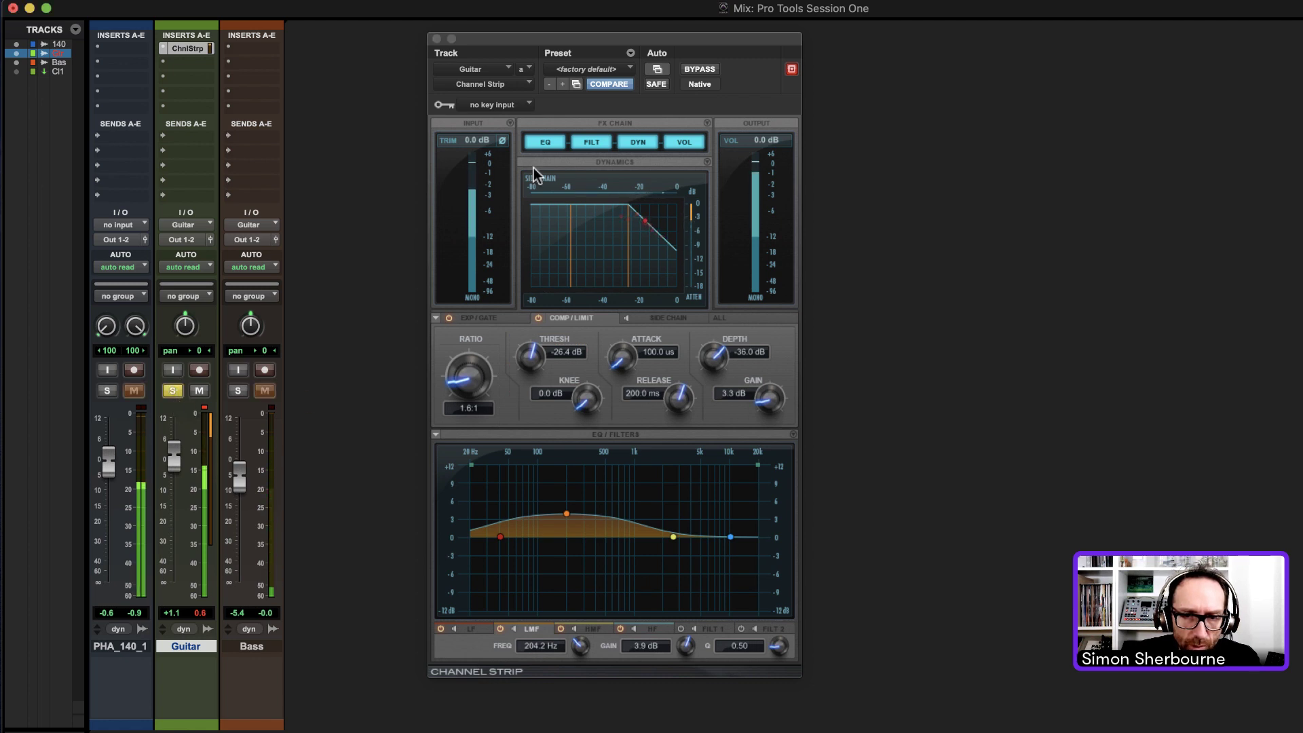
{"action": "left_click_drag", "start_coordinate": [582, 51], "coordinate": [586, 45]}
{"action": "left_click_drag", "start_coordinate": [572, 516], "coordinate": [589, 467]}
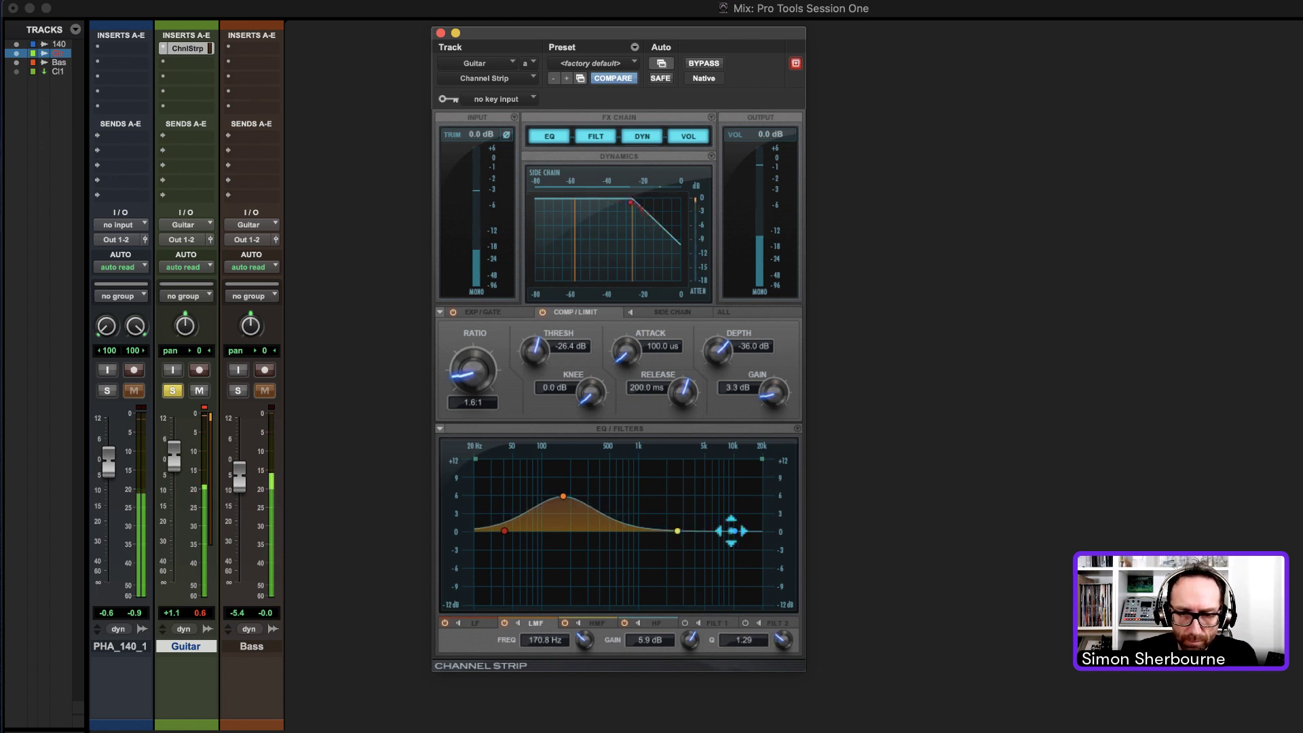
{"action": "left_click", "coordinate": [735, 531]}
{"action": "left_click_drag", "start_coordinate": [739, 533], "coordinate": [732, 498]}
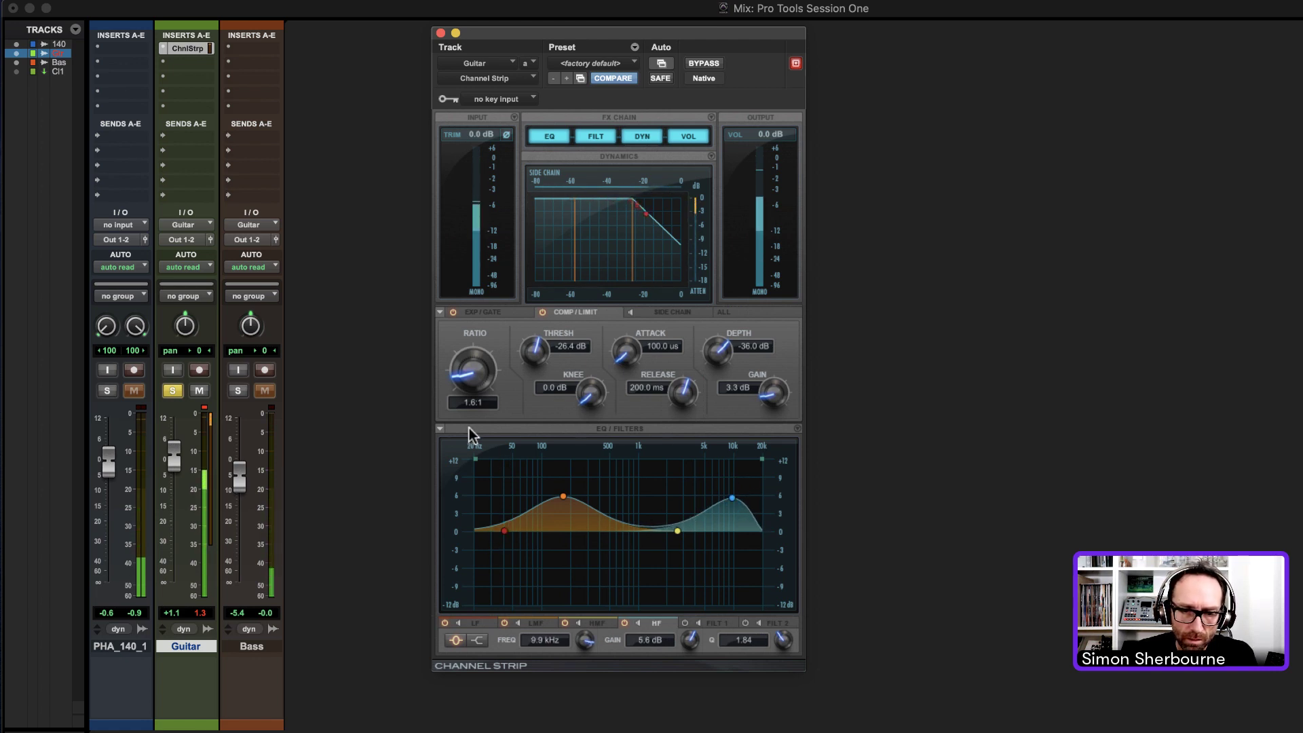
Step: Enable Guitar's high-pass Filter 1 at 99.0 Hz with a 12 dB/octave slope, then unsolo Guitar and close its Channel Strip
{"action": "left_click", "coordinate": [715, 622]}
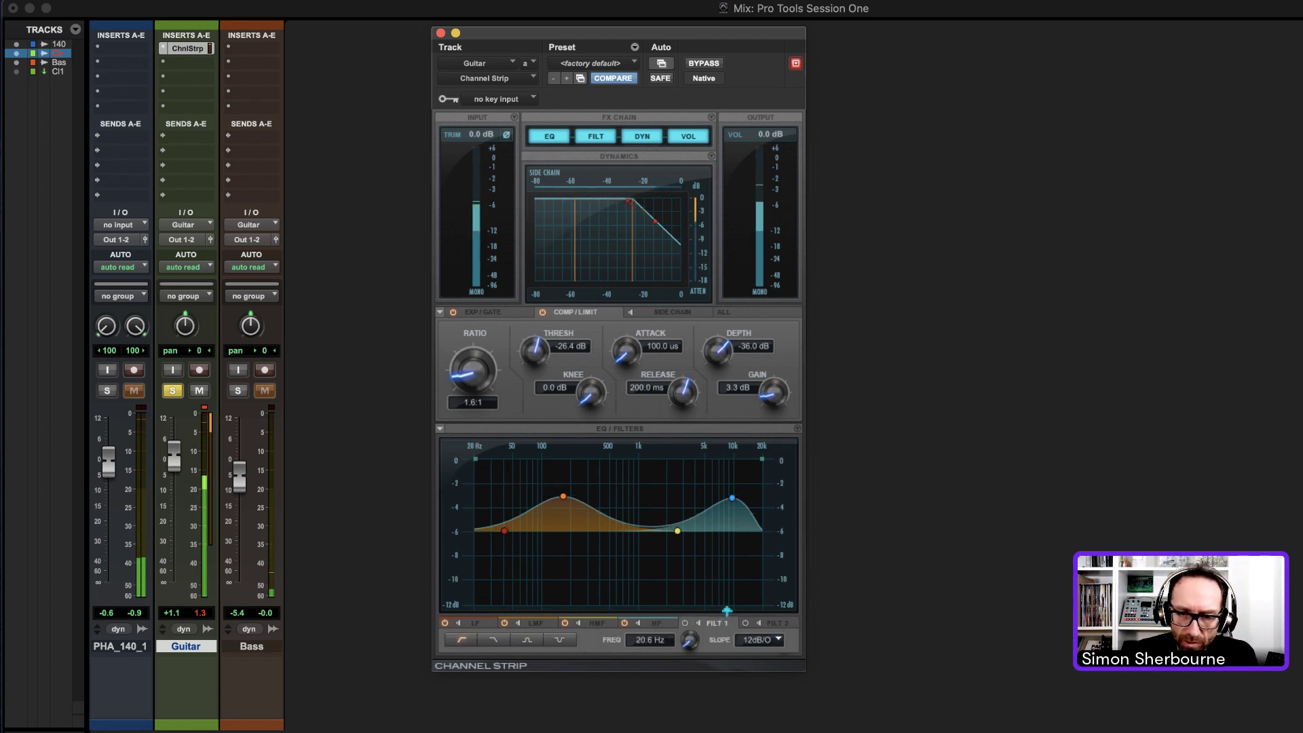
{"action": "left_click_drag", "start_coordinate": [478, 459], "coordinate": [540, 459]}
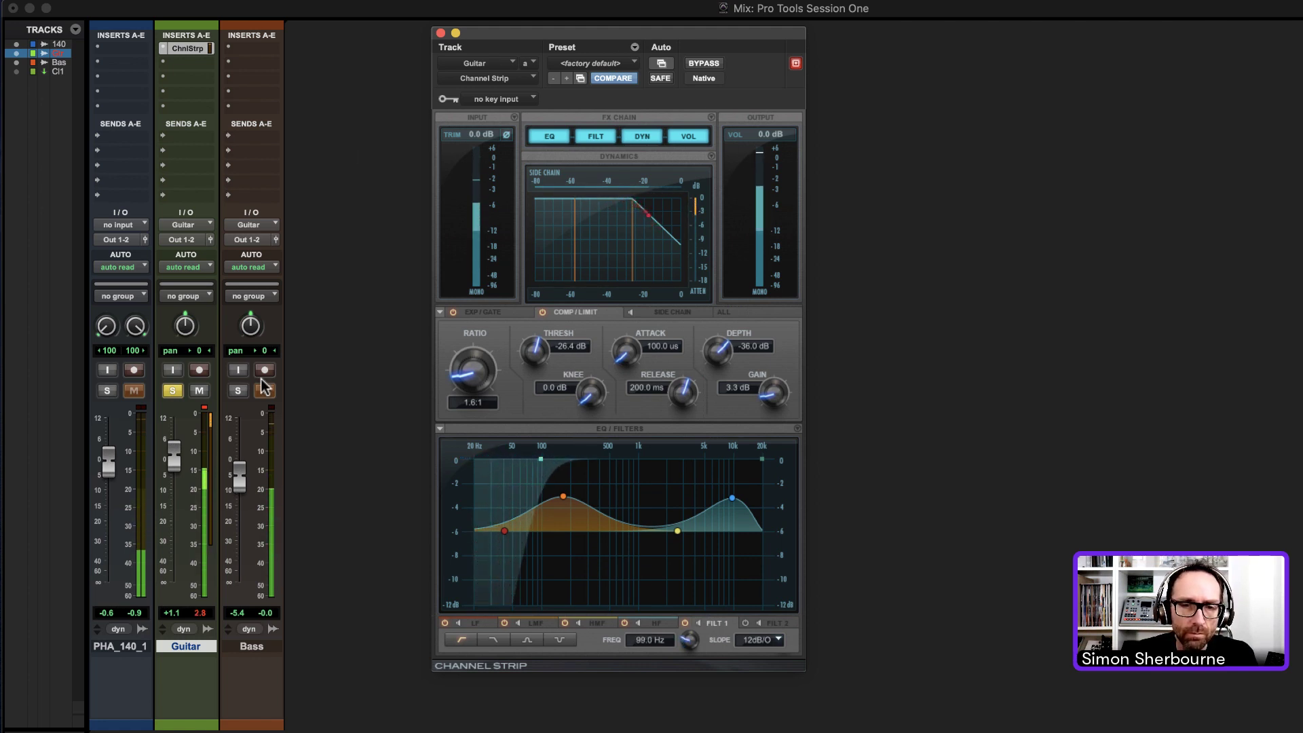
{"action": "left_click", "coordinate": [173, 390]}
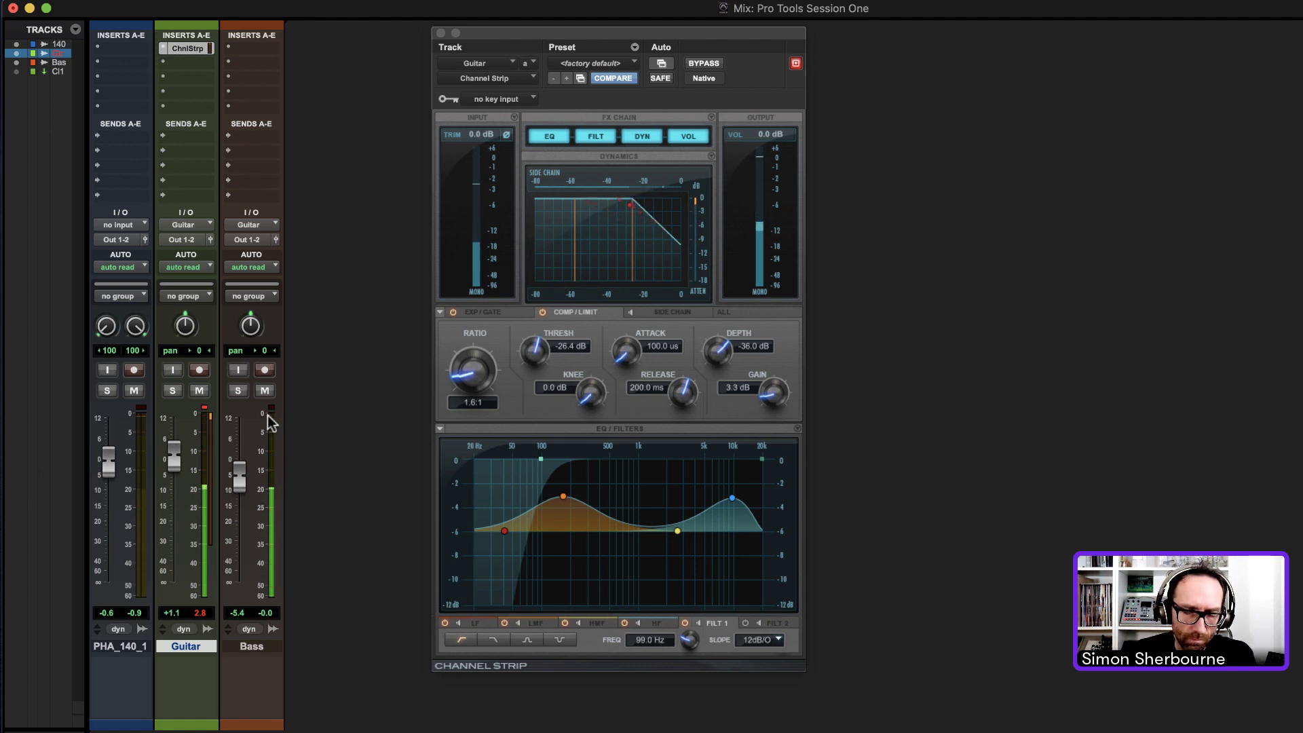
{"action": "left_click_drag", "start_coordinate": [493, 39], "coordinate": [504, 52]}
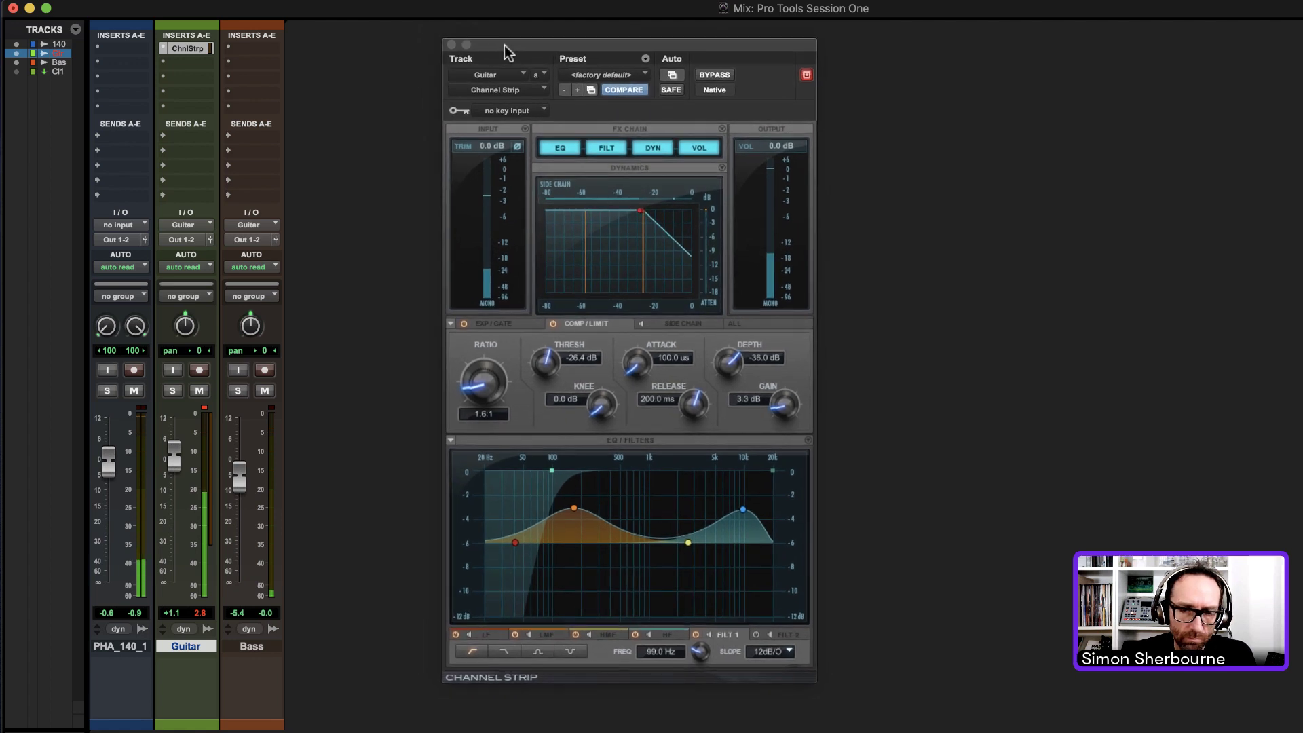
{"action": "left_click", "coordinate": [452, 45]}
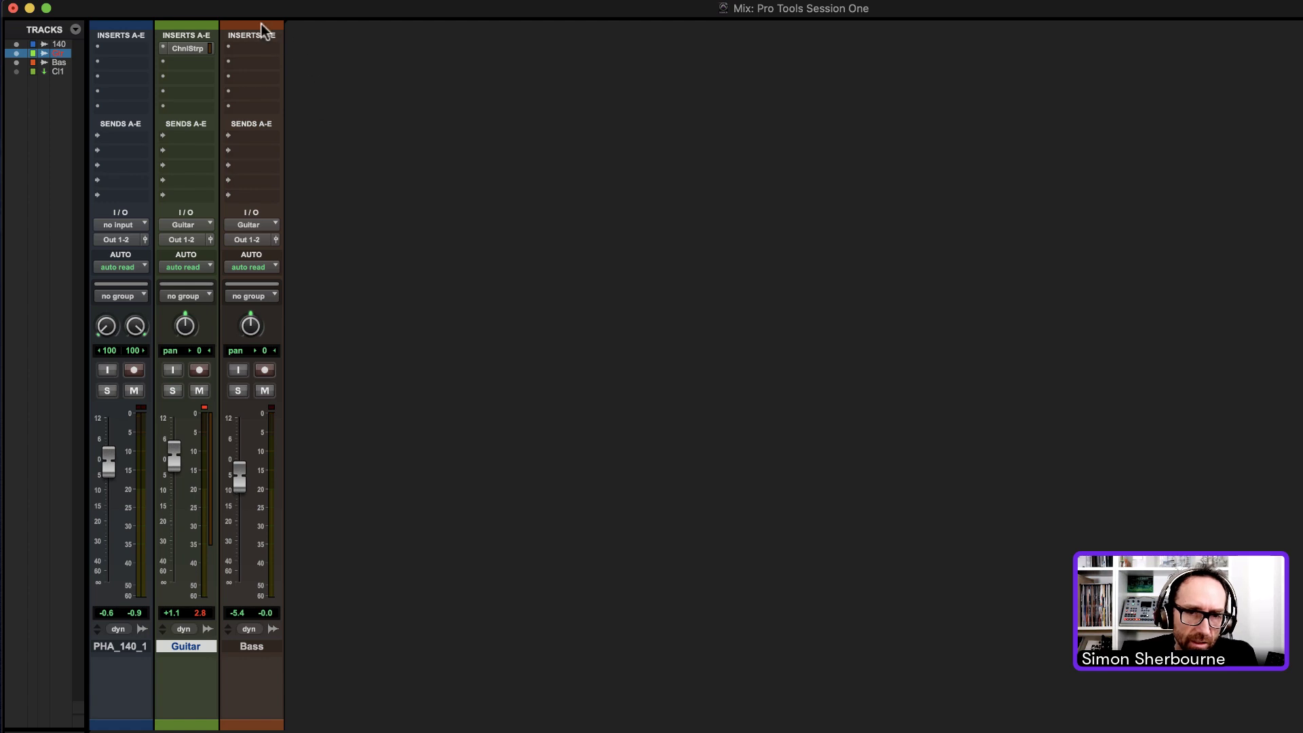
Step: Insert the mono Eleven MK II amp simulator in the Bass track's first insert slot
{"action": "left_click", "coordinate": [235, 48]}
{"action": "mouse_move", "coordinate": [292, 49]}
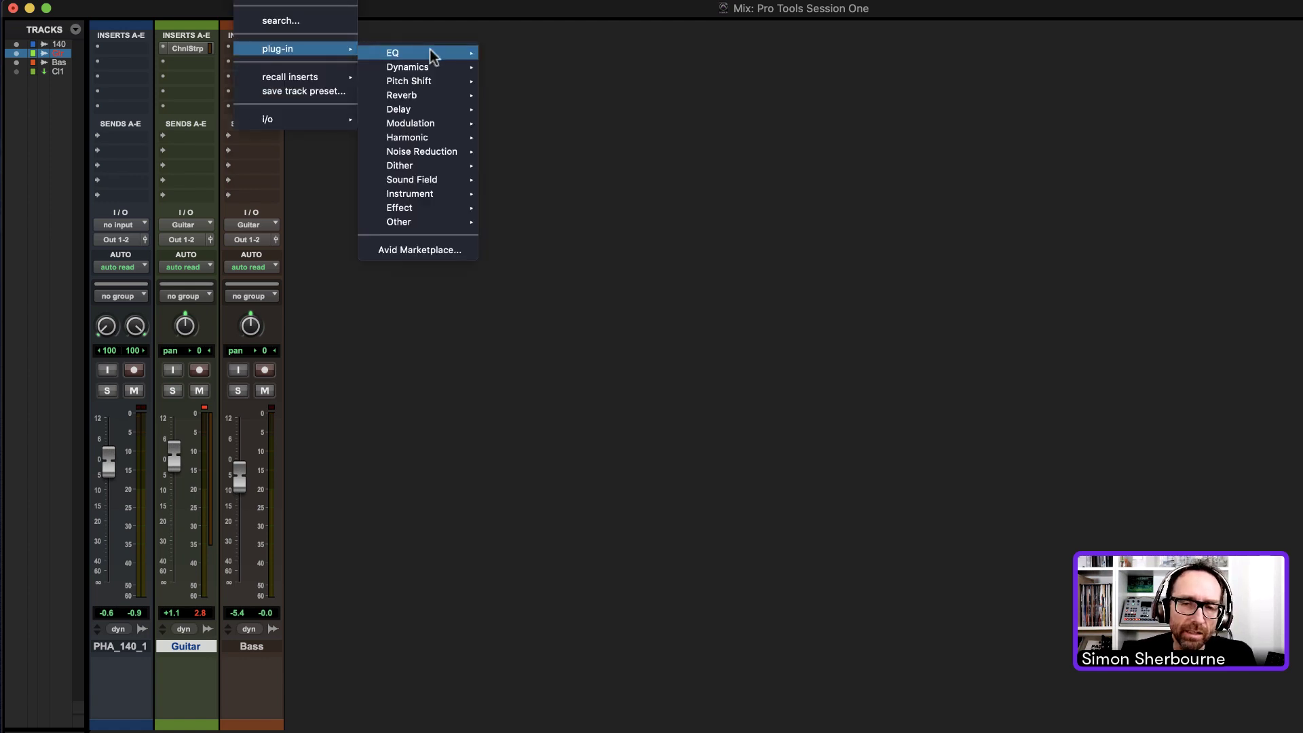
{"action": "mouse_move", "coordinate": [432, 52]}
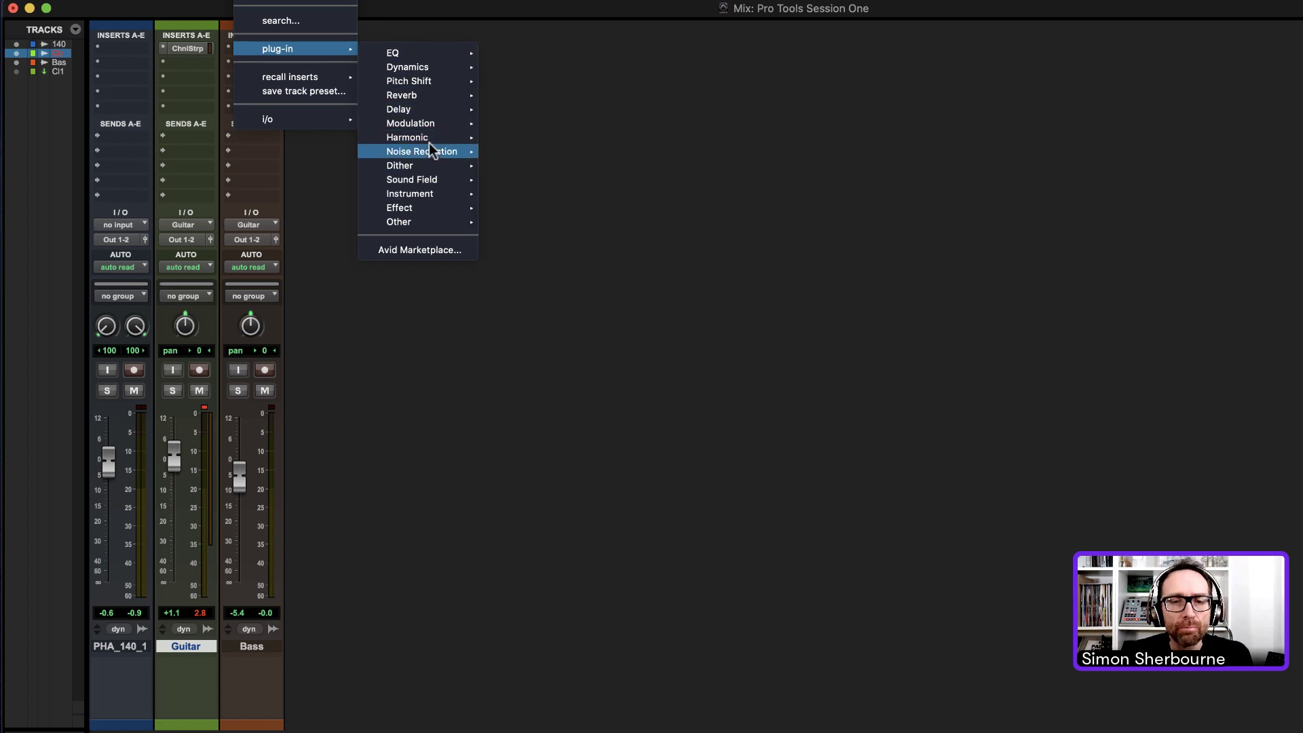
{"action": "mouse_move", "coordinate": [431, 143]}
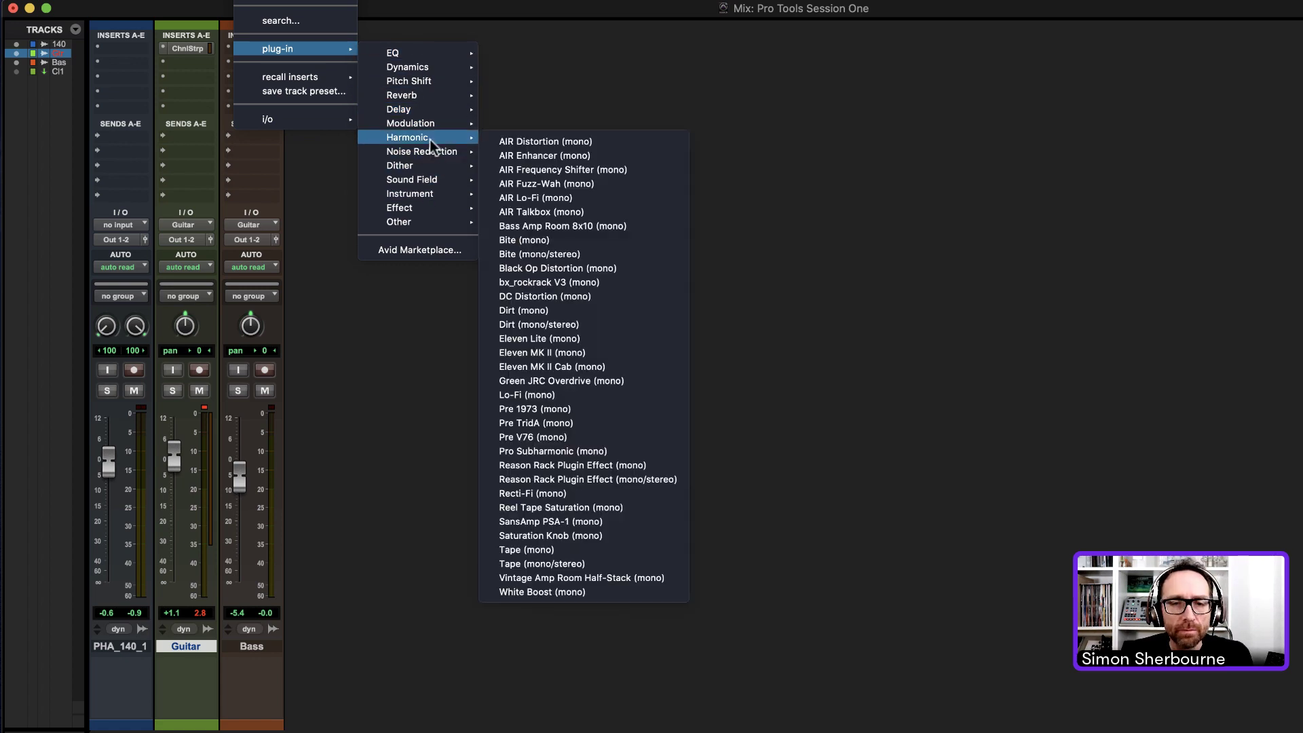
{"action": "left_click", "coordinate": [648, 354]}
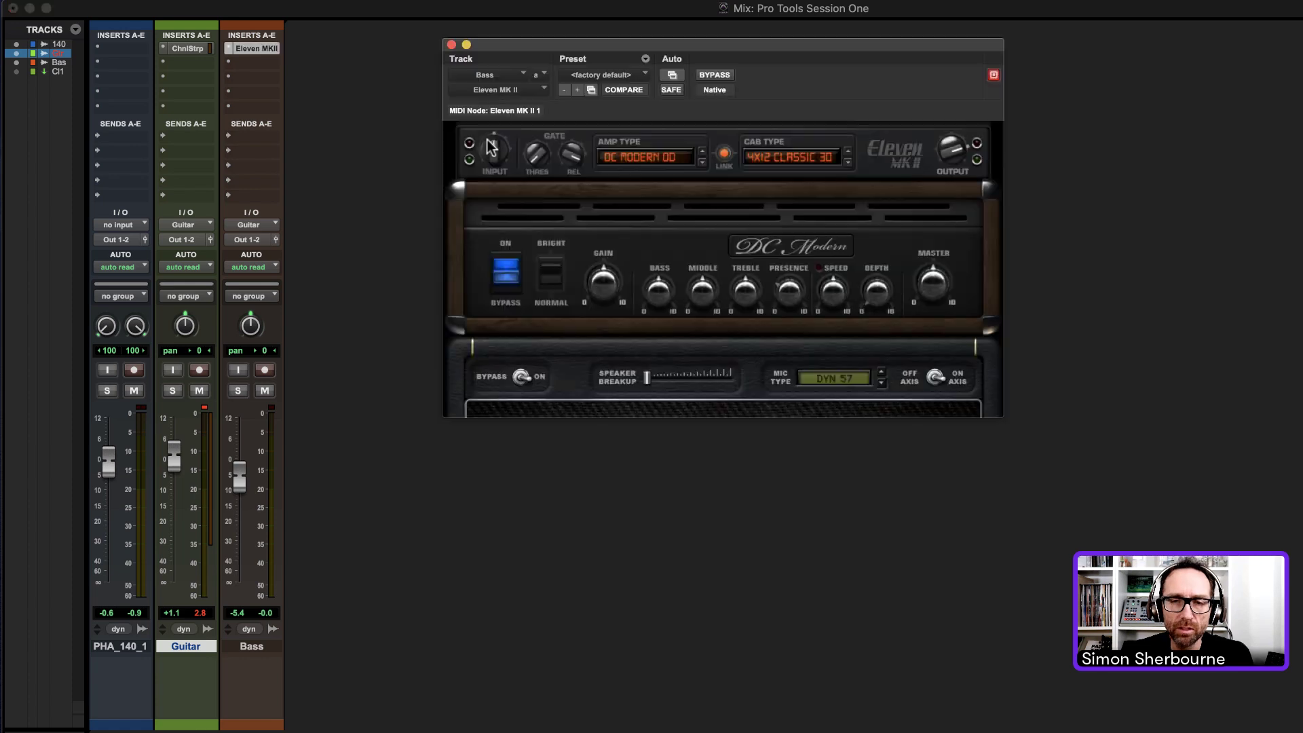
{"action": "left_click_drag", "start_coordinate": [722, 45], "coordinate": [759, 53]}
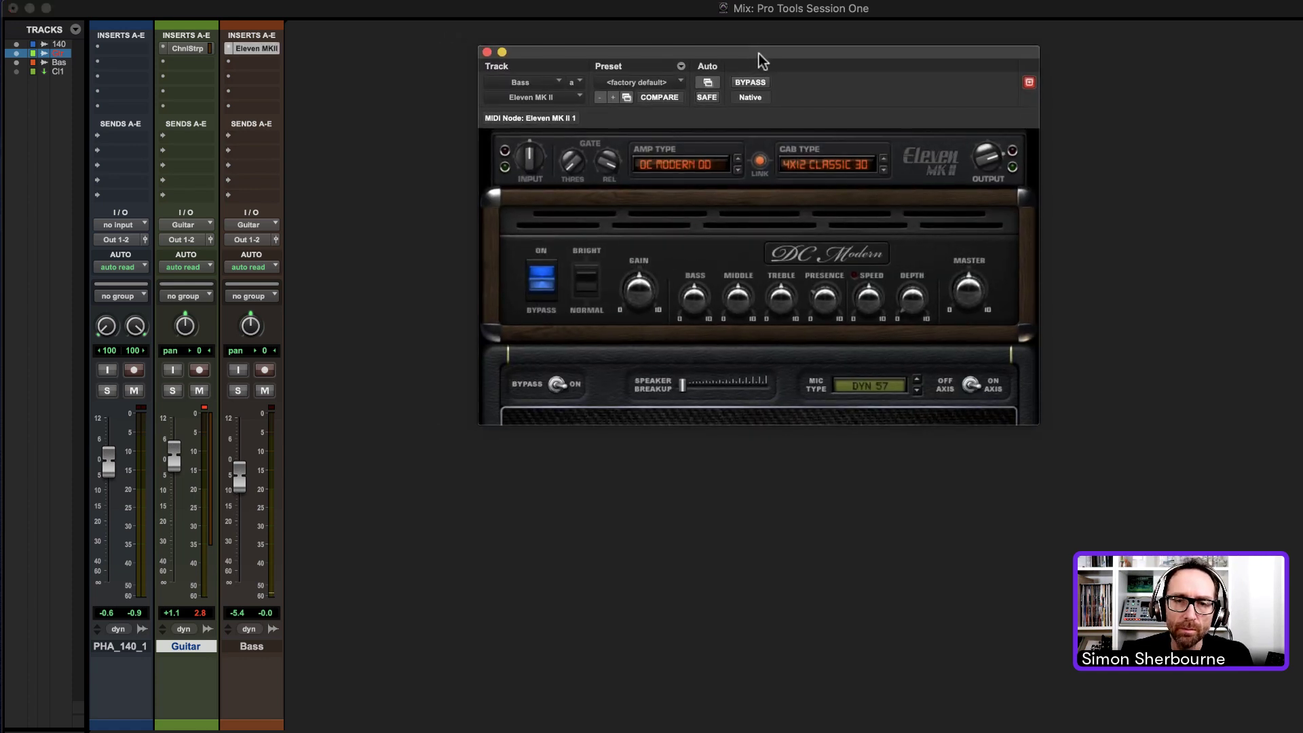
Step: Load the Dark bass preset in the Bass track's Eleven MK II
{"action": "left_click", "coordinate": [629, 82]}
{"action": "scroll", "coordinate": [651, 272], "scroll_direction": "up", "scroll_amount": 10}
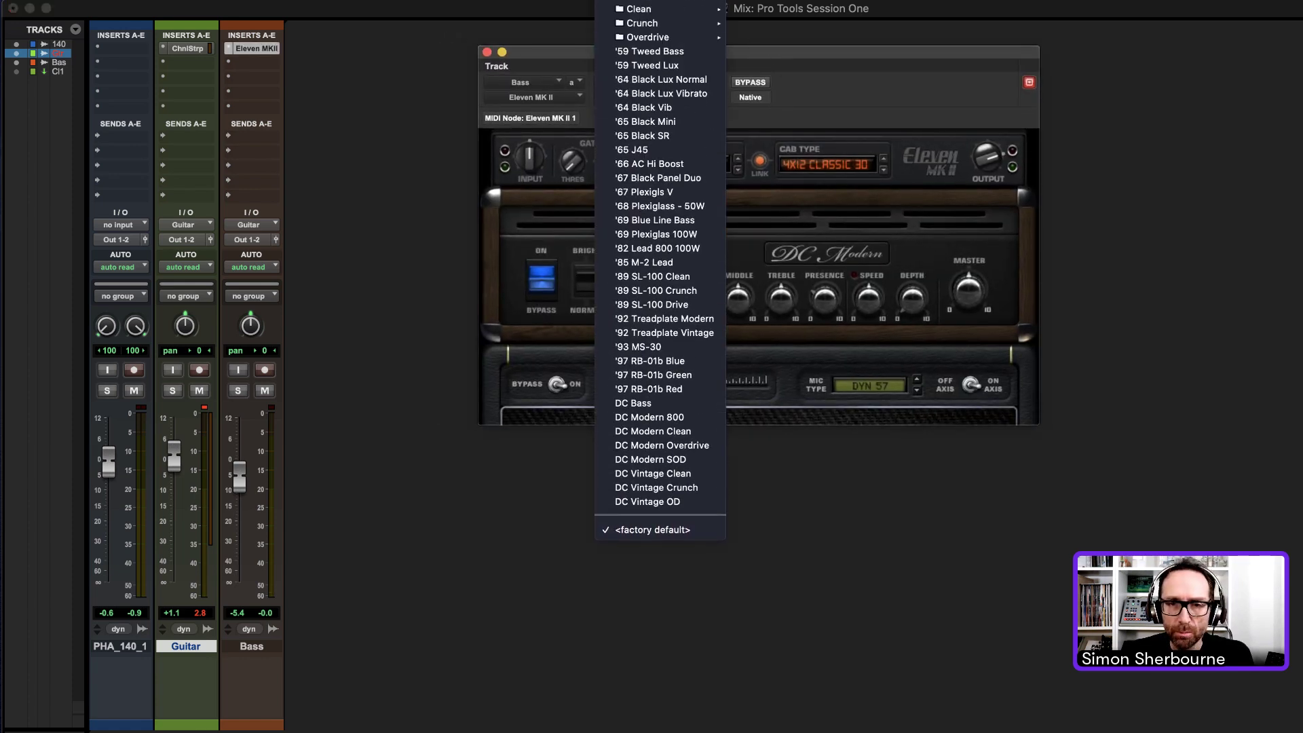
{"action": "mouse_move", "coordinate": [656, 3]}
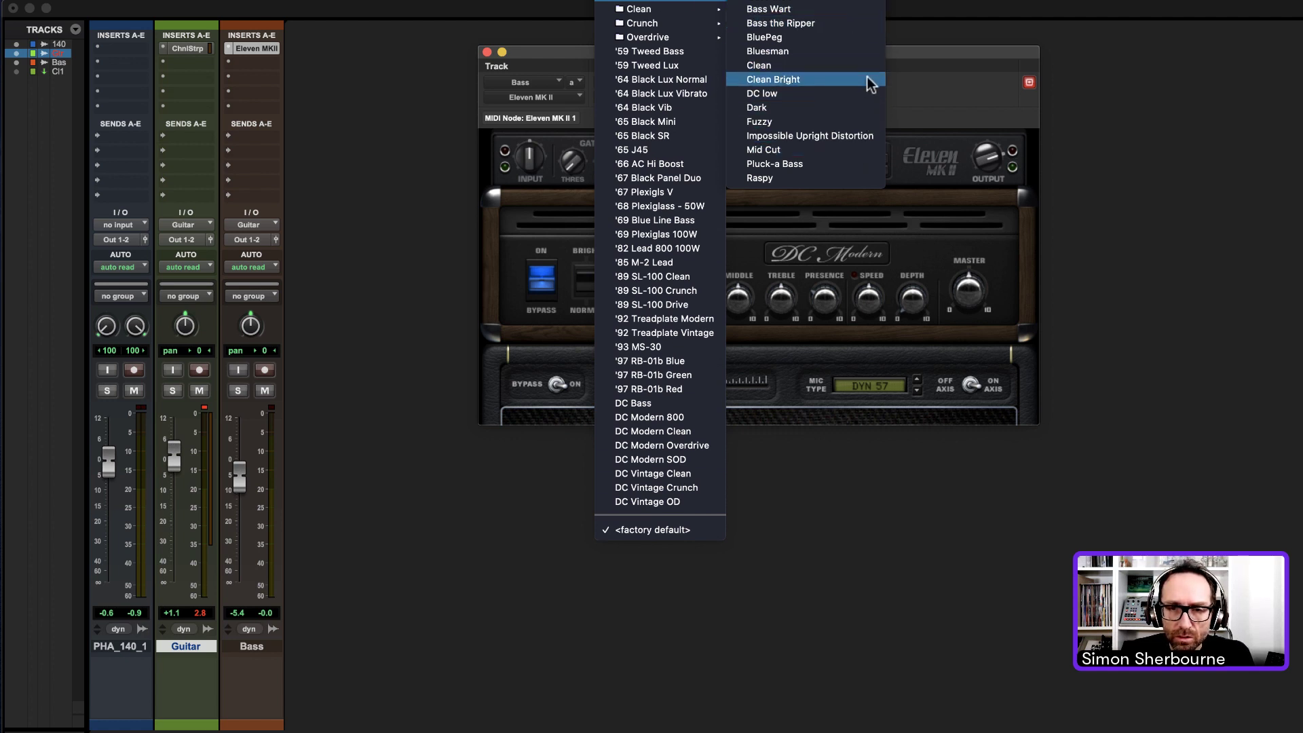
{"action": "left_click", "coordinate": [865, 107]}
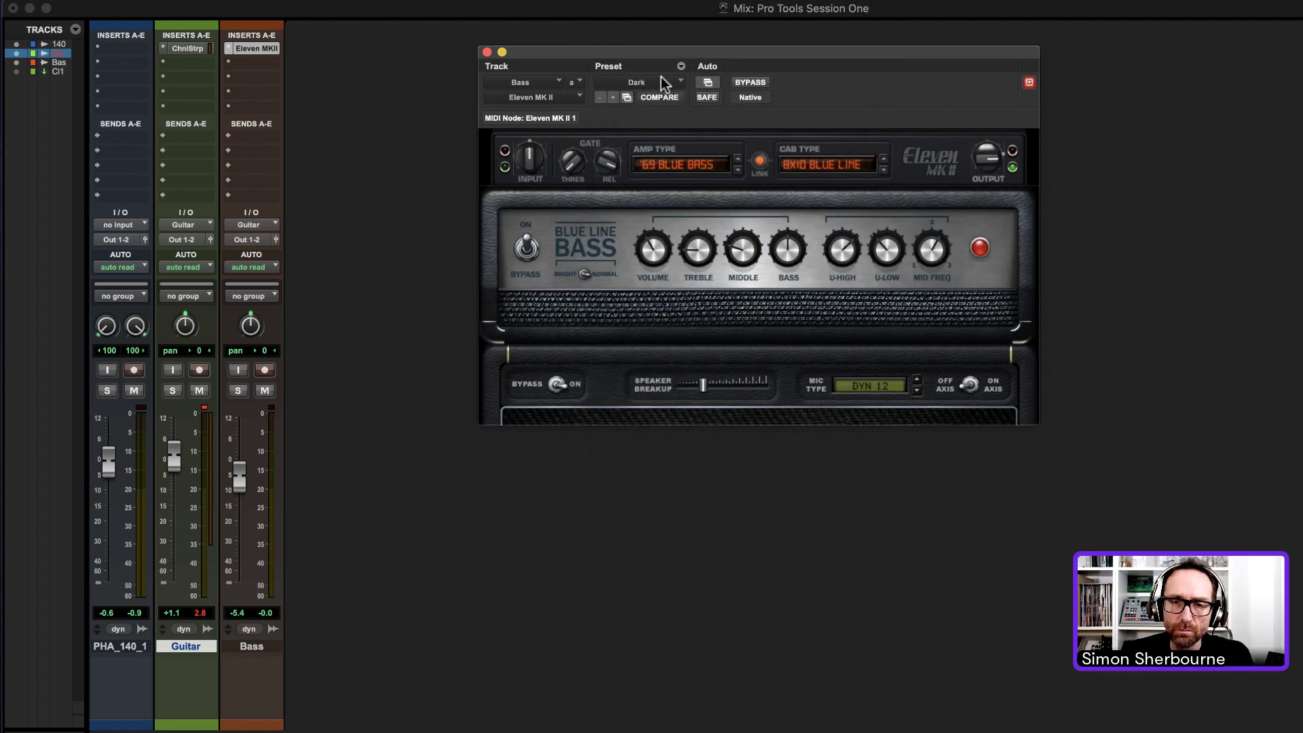
Step: Solo Bass during playback, lower its fader to -7.0 dB, turn up the amp's Bass knob slightly and close Eleven MK II
{"action": "key", "text": "space"}
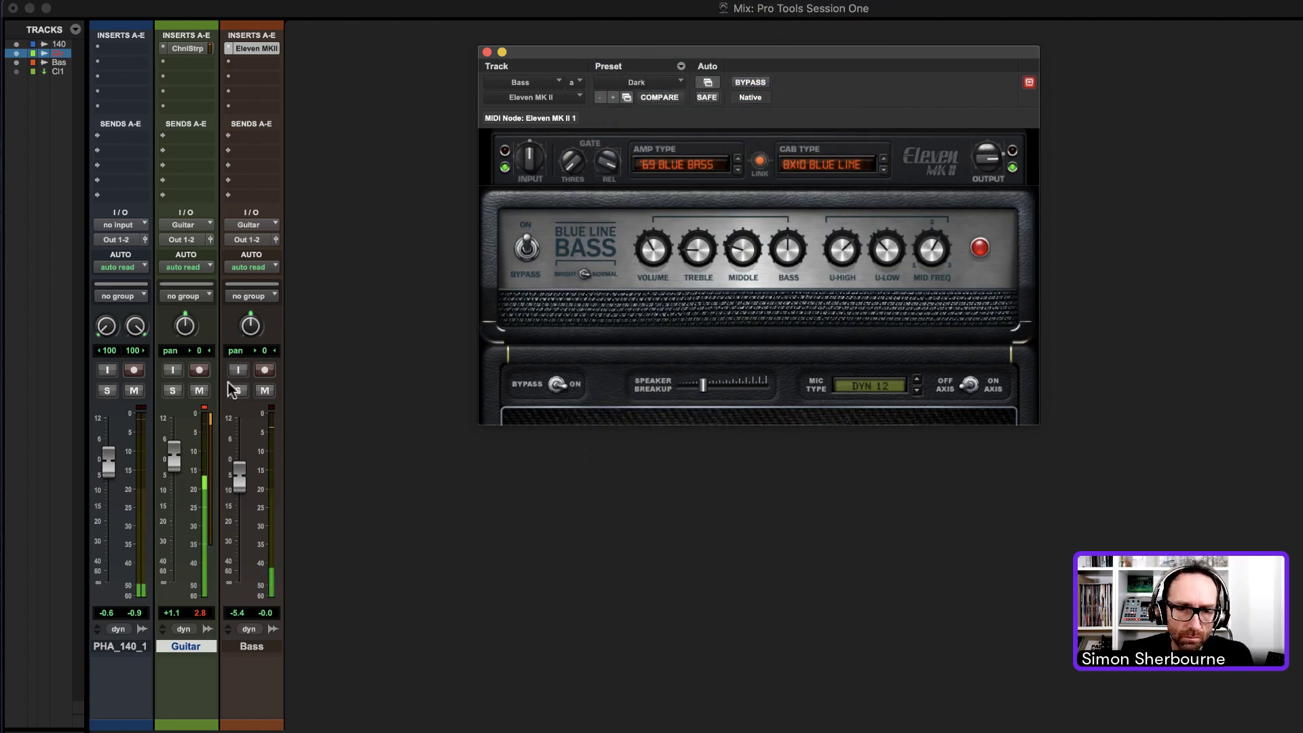
{"action": "left_click", "coordinate": [237, 390]}
{"action": "left_click_drag", "start_coordinate": [243, 483], "coordinate": [245, 487]}
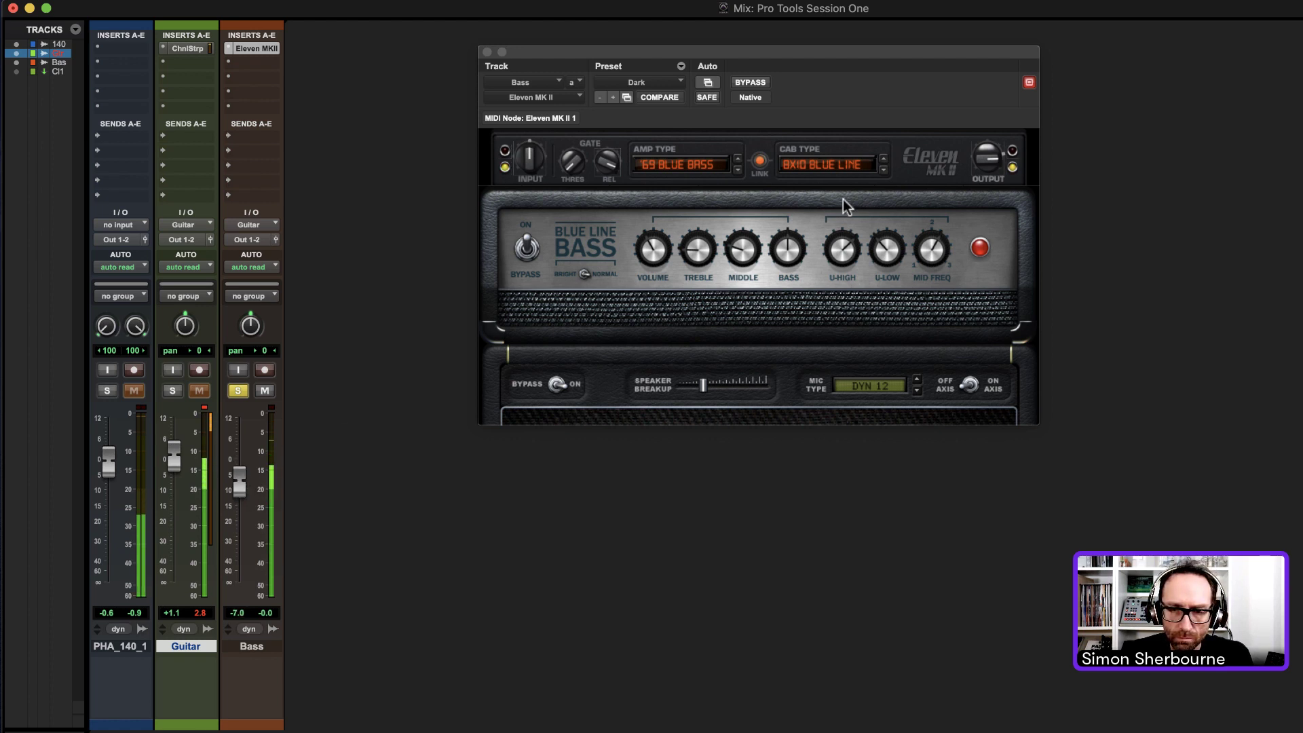
{"action": "left_click_drag", "start_coordinate": [792, 246], "coordinate": [797, 234]}
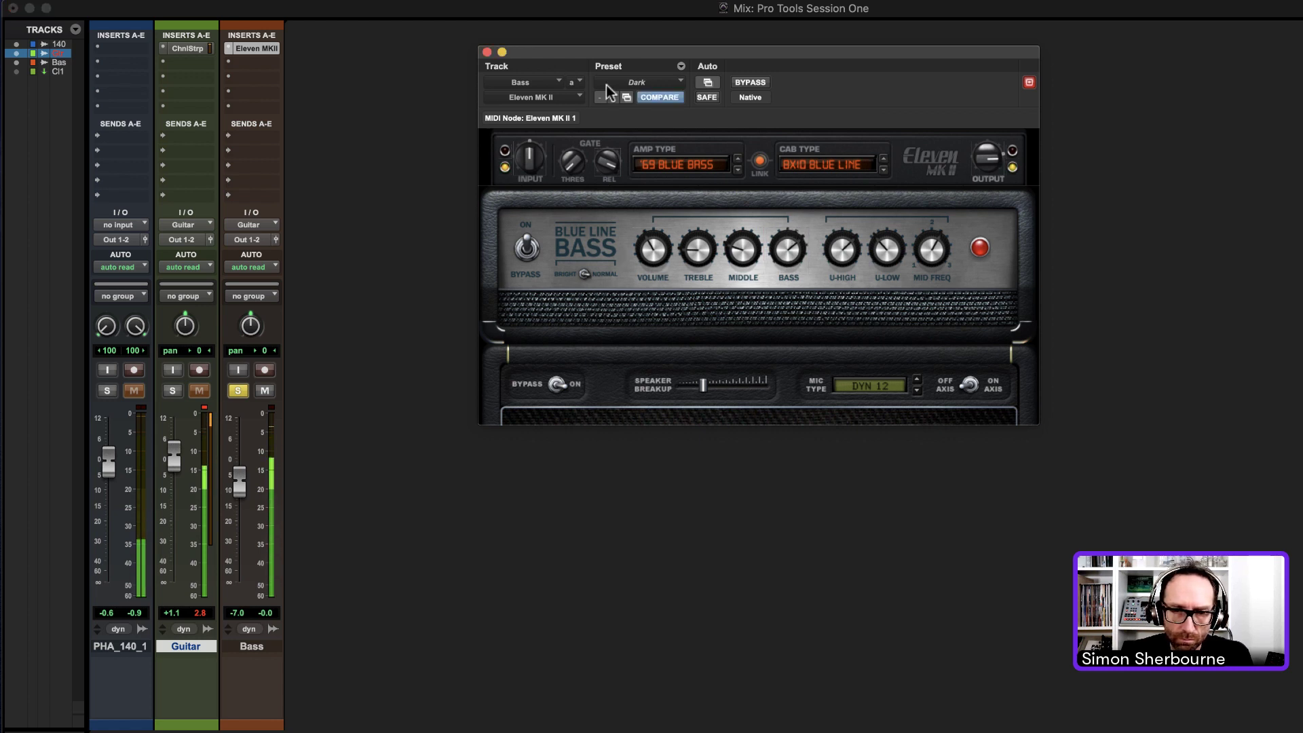
{"action": "left_click", "coordinate": [487, 52]}
Step: Unsolo Bass and rebalance the faders to -5.7 dB for Bass, +0.4 dB for Guitar and -1.7 dB for the drums
{"action": "left_click", "coordinate": [238, 391]}
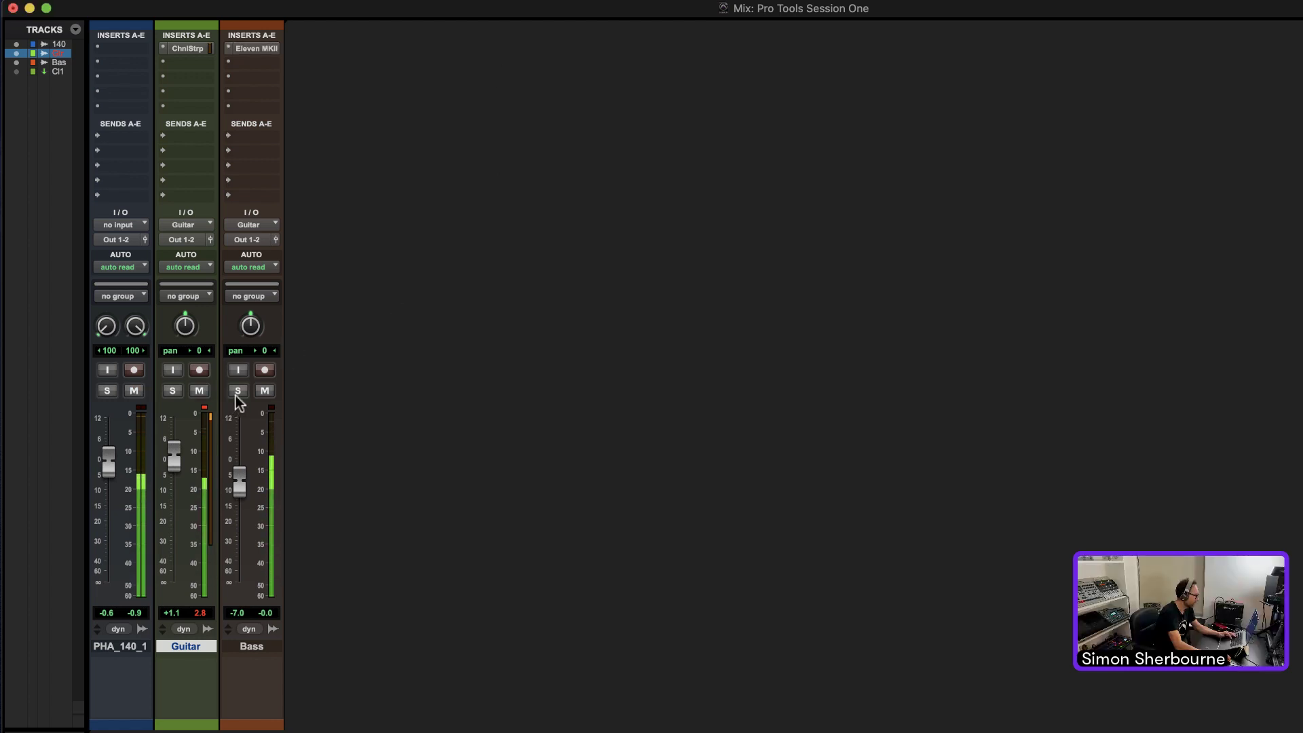
{"action": "left_click_drag", "start_coordinate": [241, 495], "coordinate": [242, 486]}
{"action": "left_click_drag", "start_coordinate": [174, 459], "coordinate": [108, 478]}
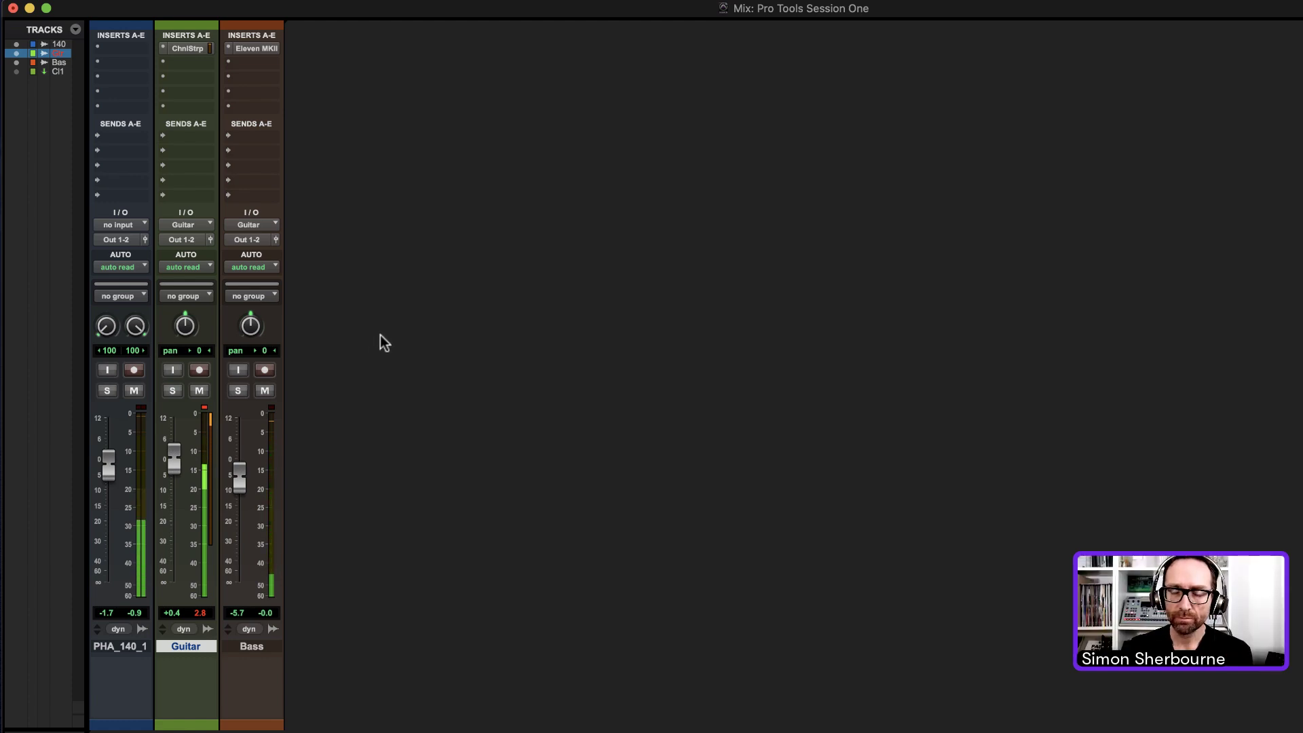
Step: Create one new stereo Instrument Track in Ticks from the Edit window
{"action": "key", "text": "super+equal"}
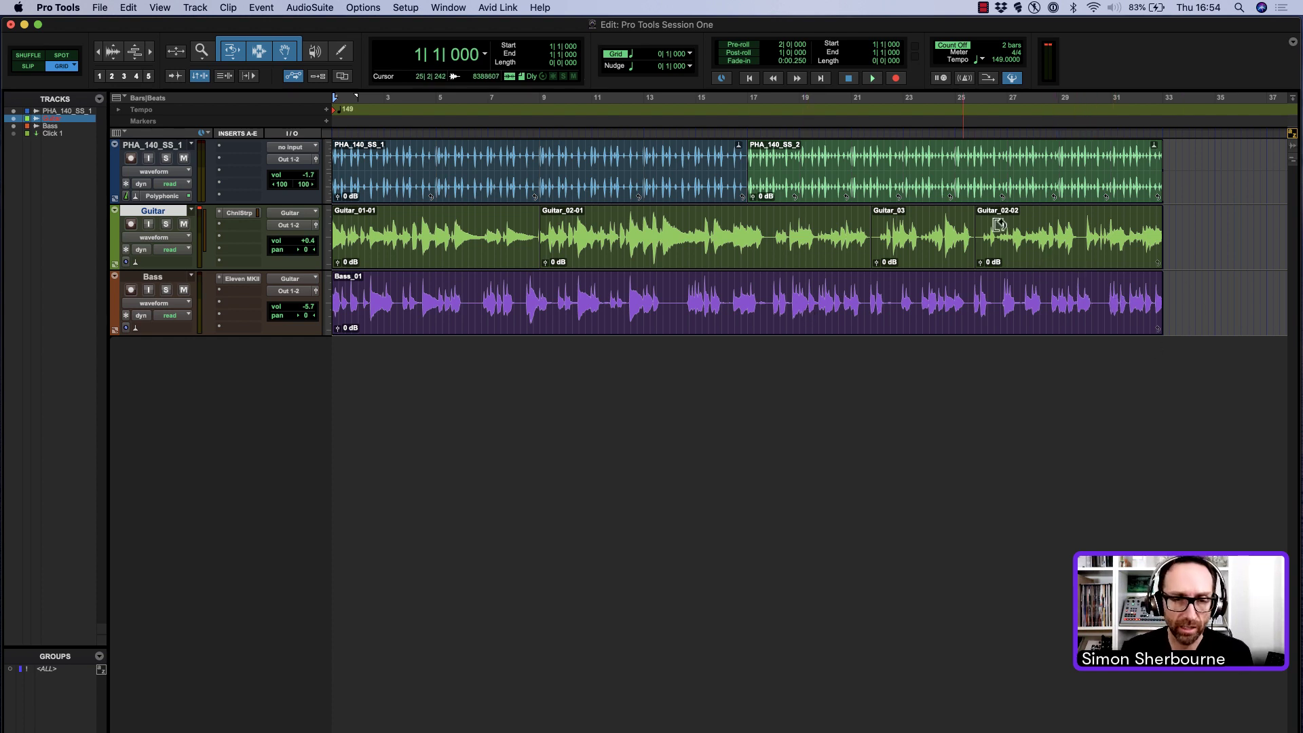
{"action": "left_click", "coordinate": [194, 8]}
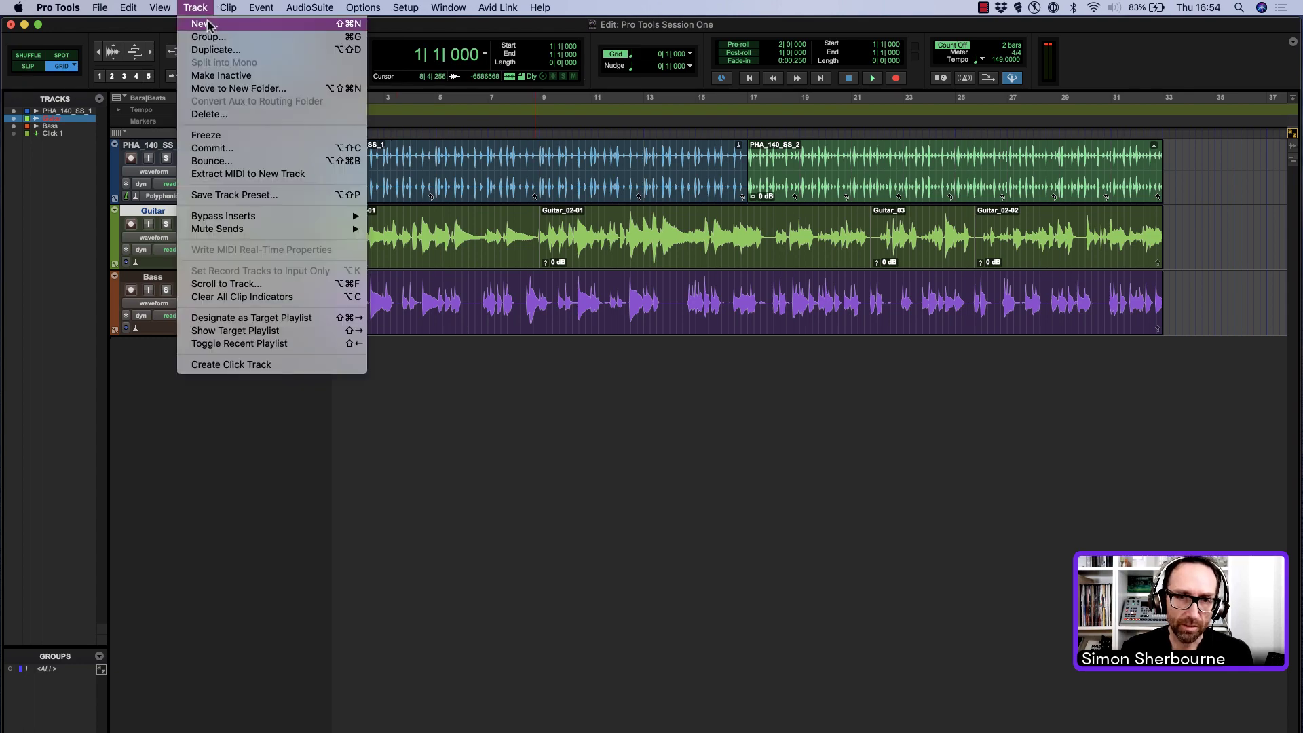
{"action": "left_click", "coordinate": [208, 26]}
{"action": "left_click", "coordinate": [504, 291]}
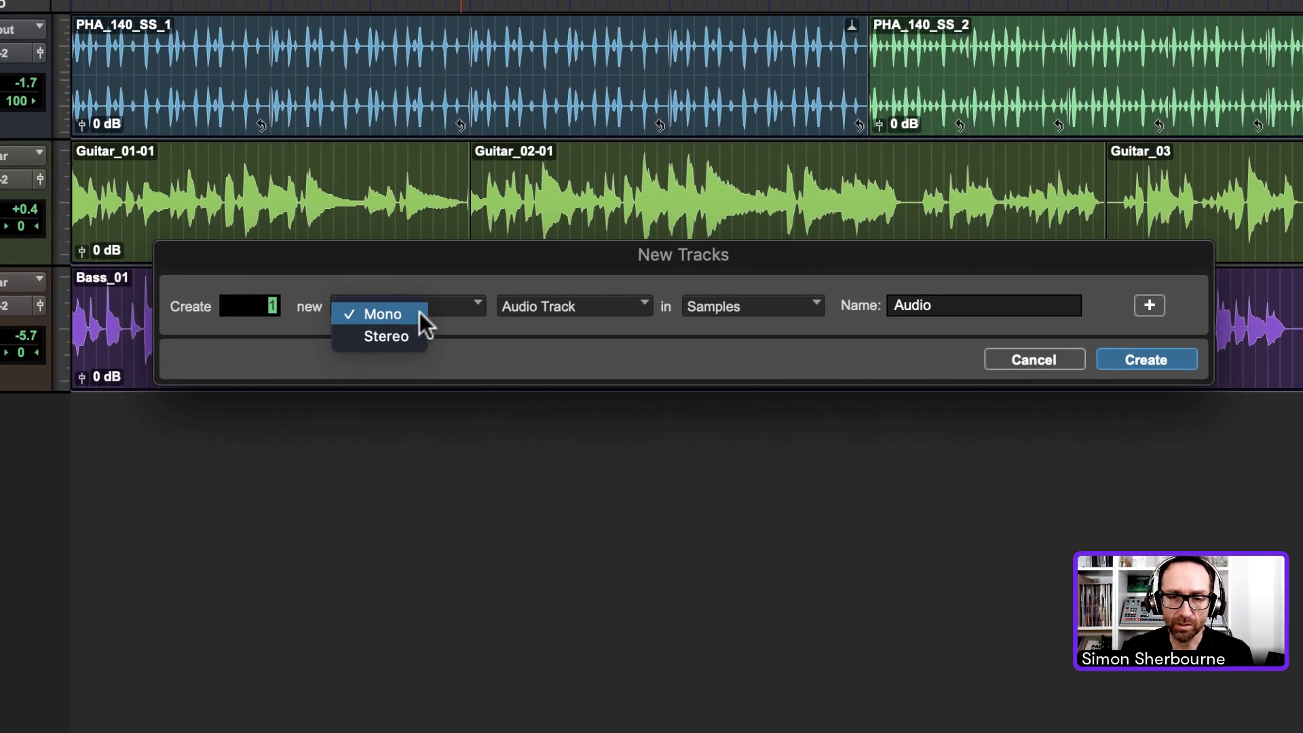
{"action": "left_click", "coordinate": [499, 309]}
{"action": "left_click", "coordinate": [536, 305]}
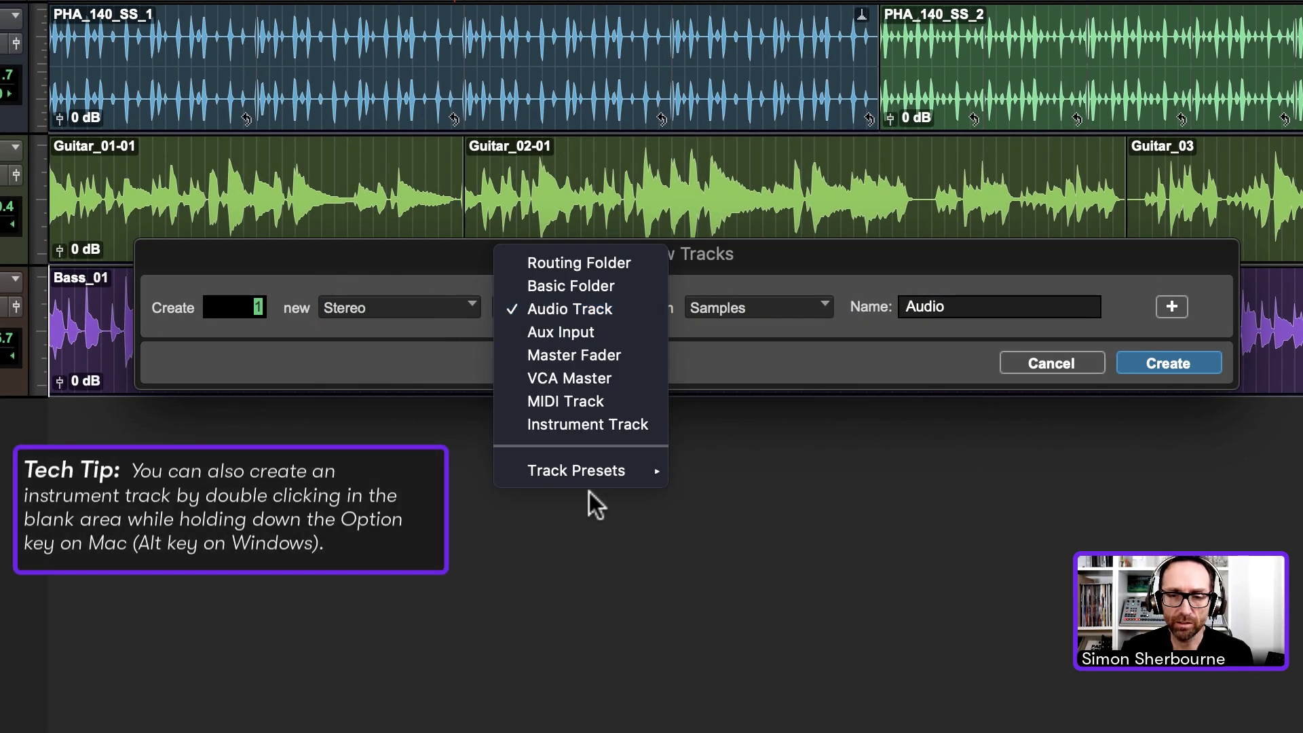
{"action": "left_click", "coordinate": [610, 424]}
{"action": "left_click_drag", "start_coordinate": [960, 306], "coordinate": [890, 308]}
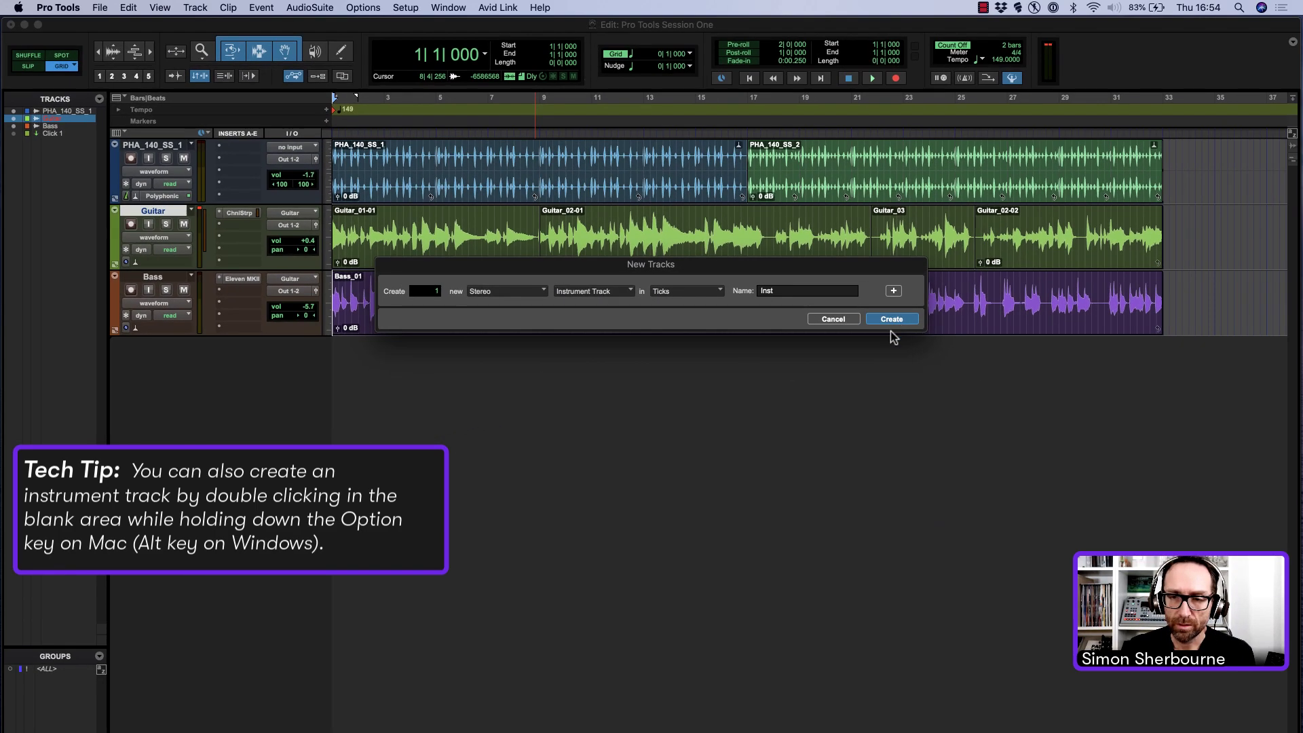
{"action": "left_click", "coordinate": [1158, 362]}
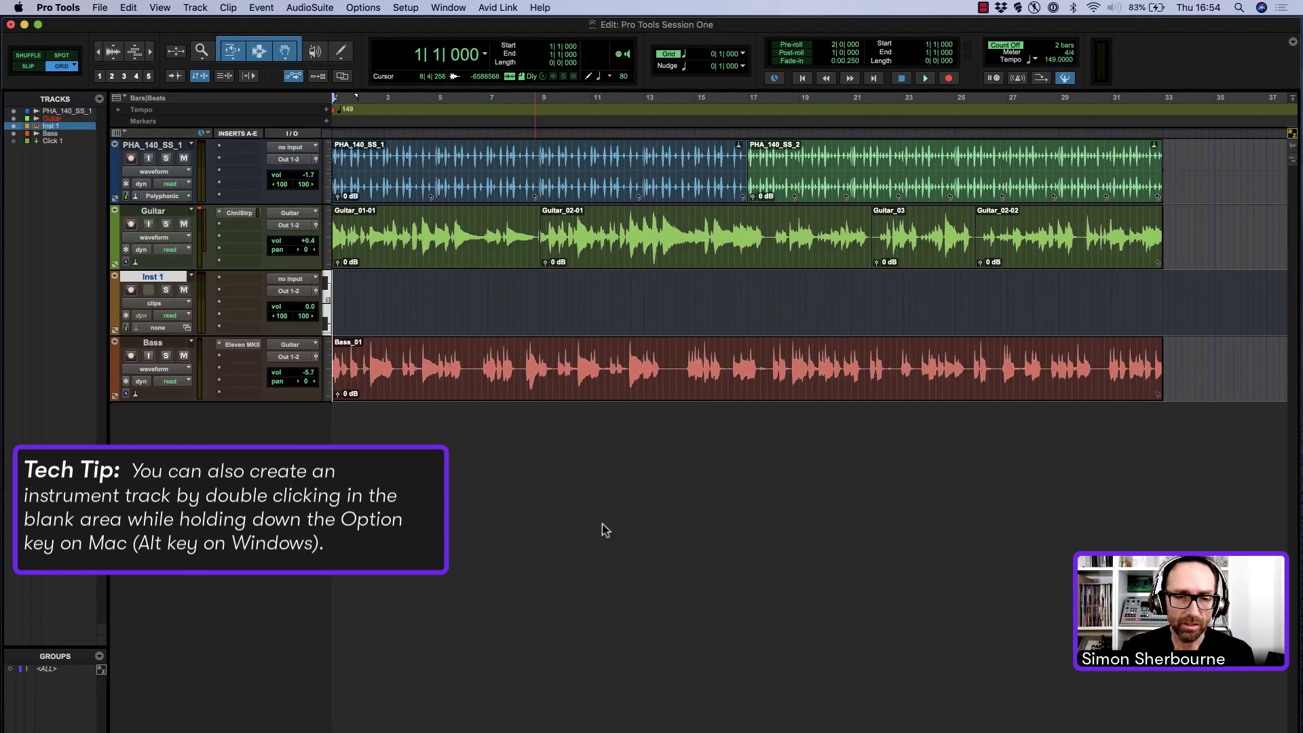
Step: Move the Inst 1 track below Bass and insert the stereo Xpand!2 instrument in its first insert slot
{"action": "left_click_drag", "start_coordinate": [152, 278], "coordinate": [146, 370]}
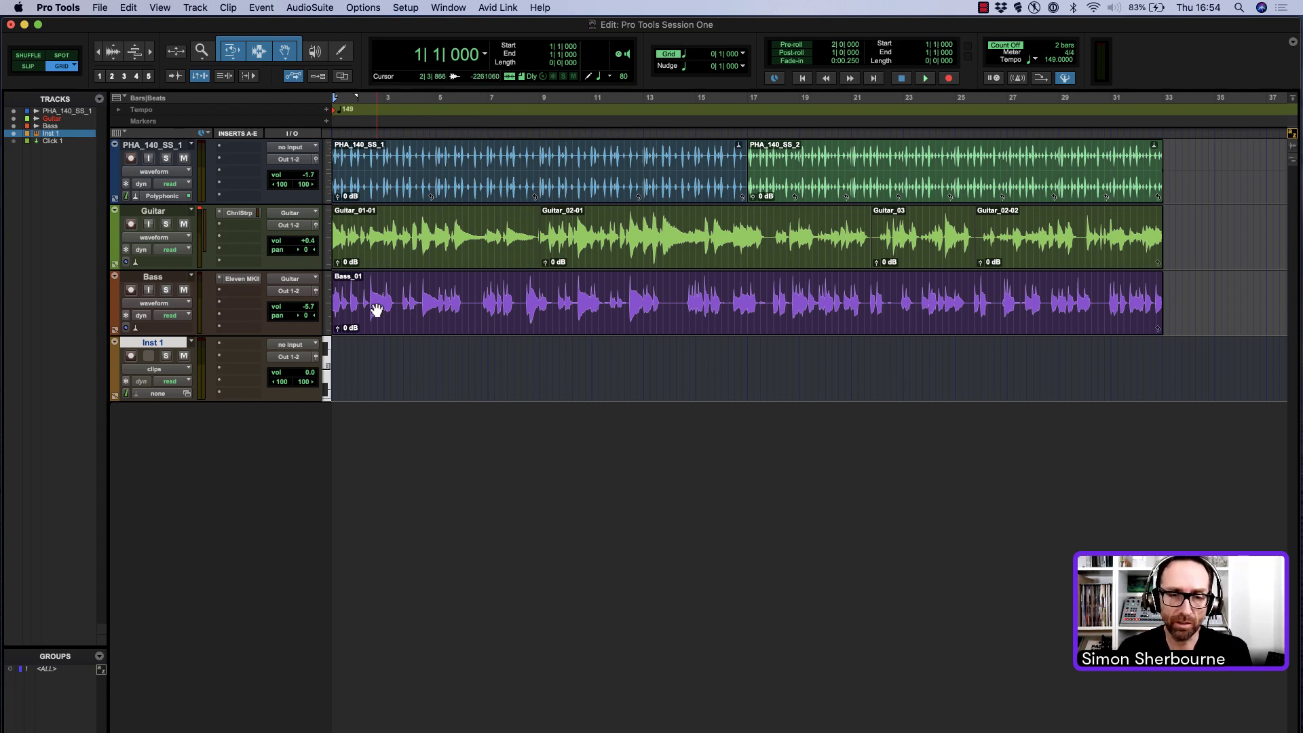
{"action": "left_click", "coordinate": [232, 351]}
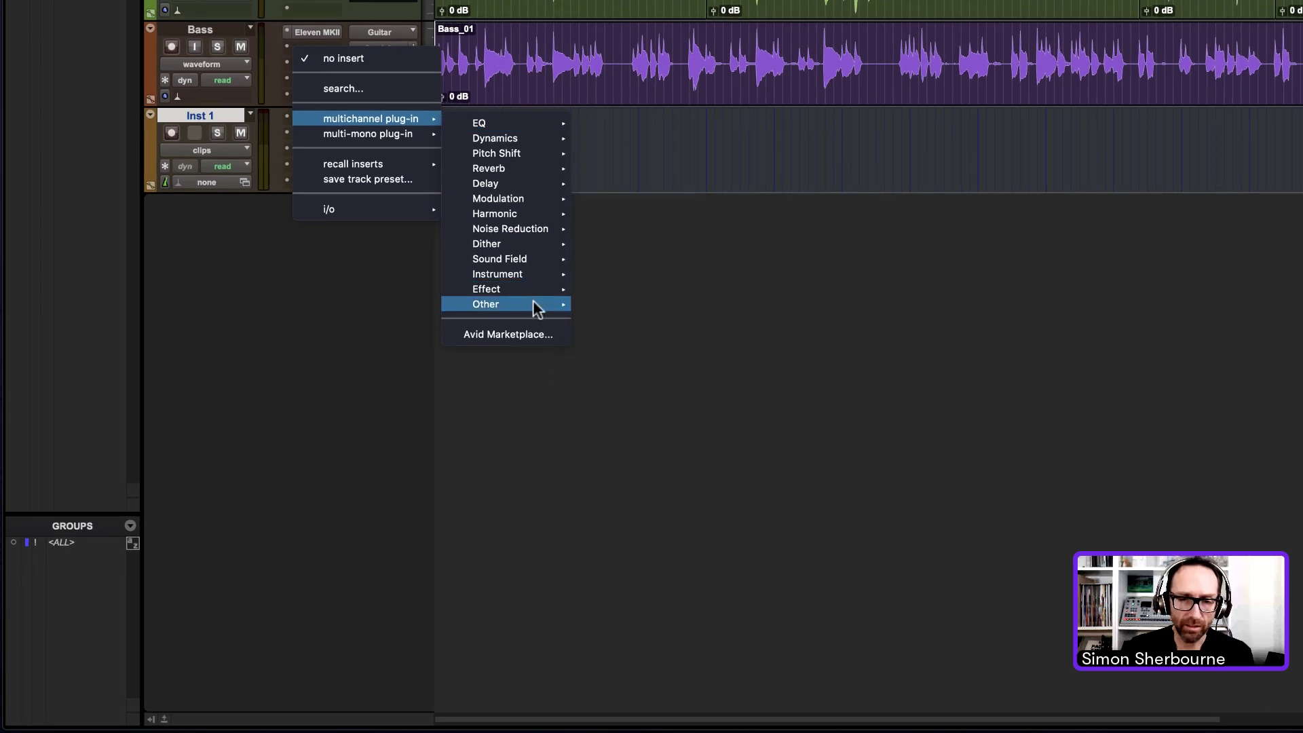
{"action": "mouse_move", "coordinate": [403, 465]}
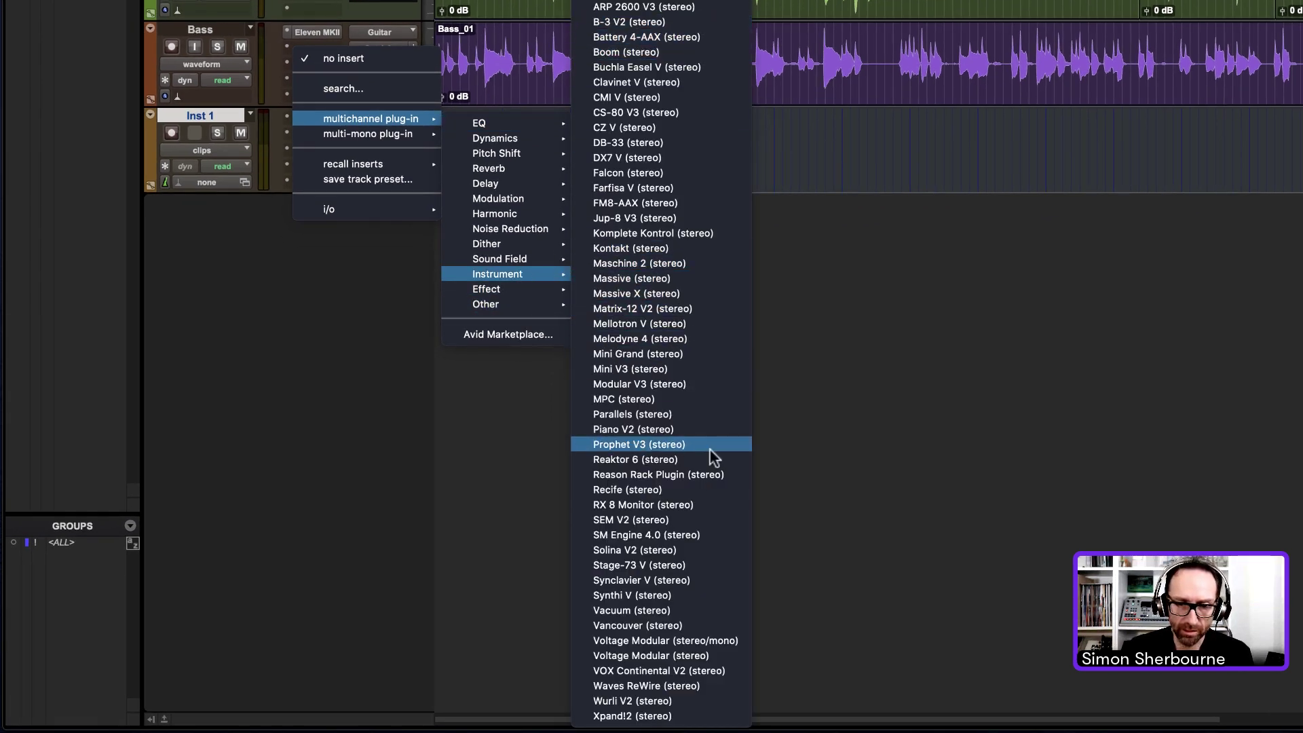
{"action": "left_click", "coordinate": [698, 717]}
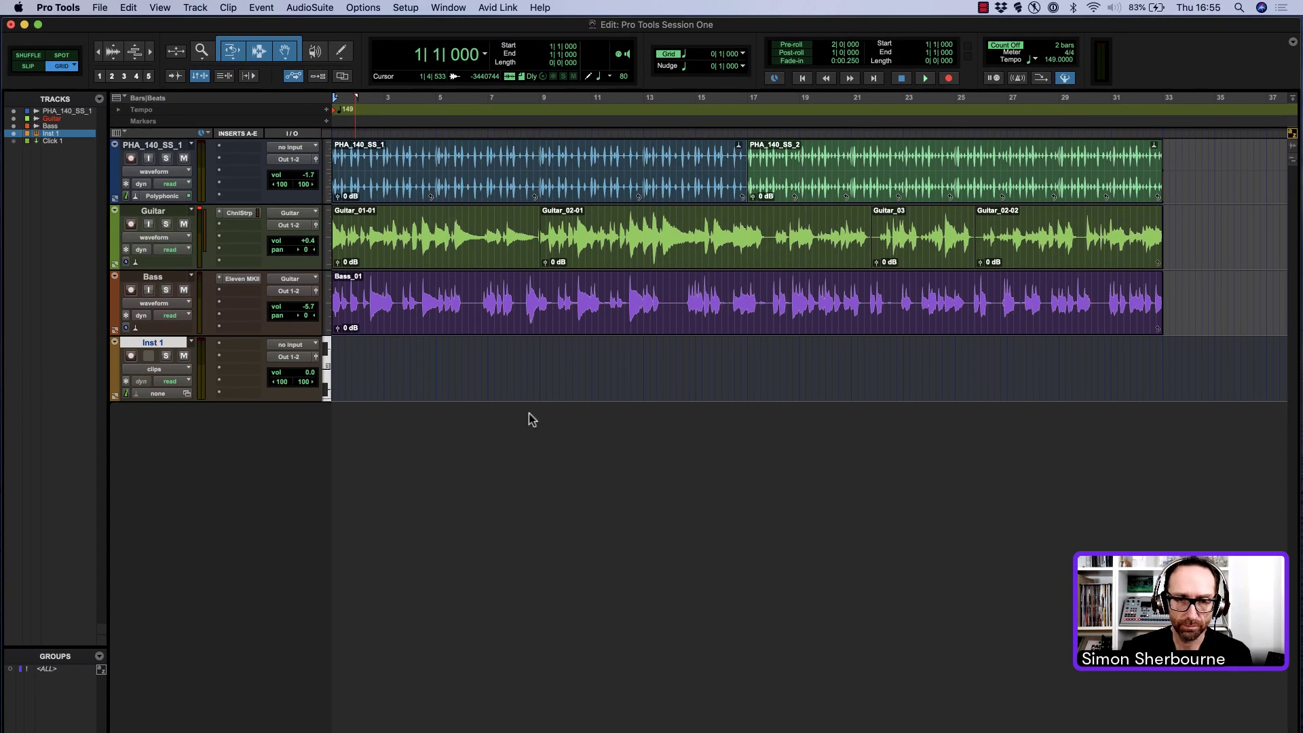
{"action": "left_click_drag", "start_coordinate": [708, 68], "coordinate": [661, 347]}
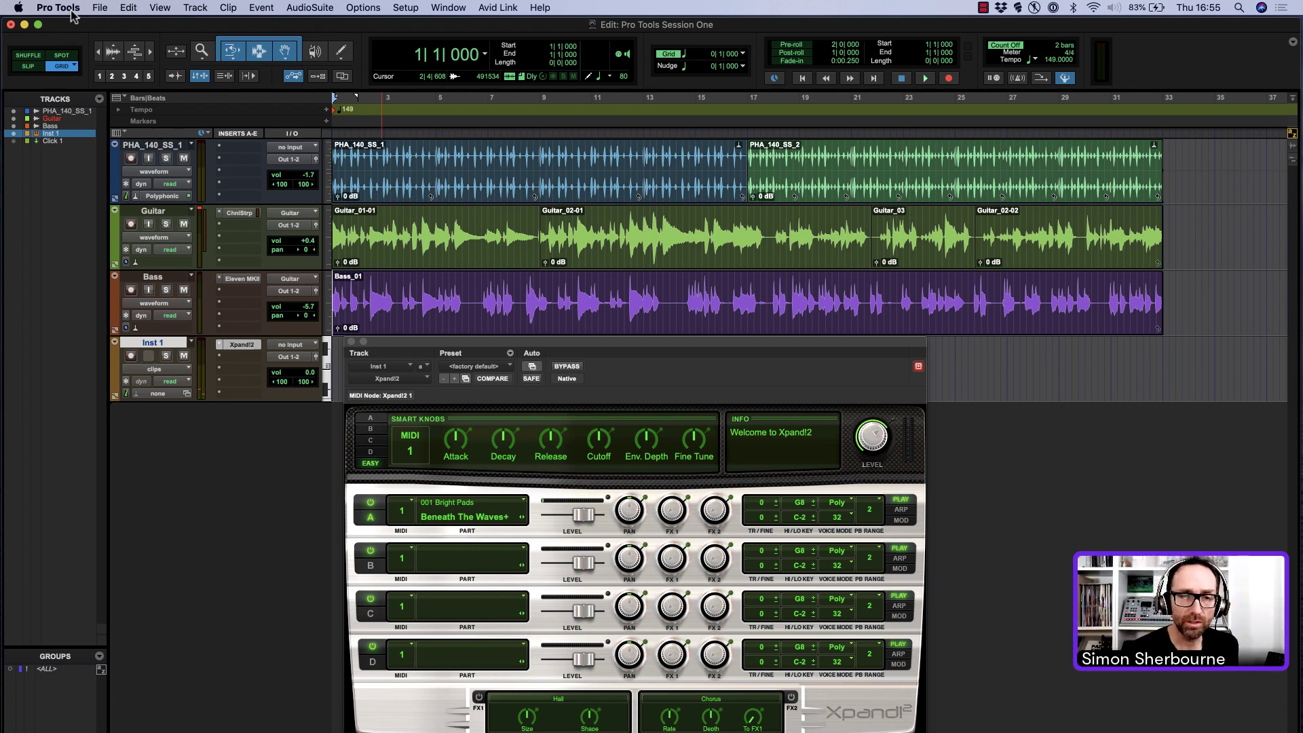
Step: Set the Default Thru Instrument in the MIDI preferences to follow the first selected MIDI track
{"action": "left_click", "coordinate": [405, 8]}
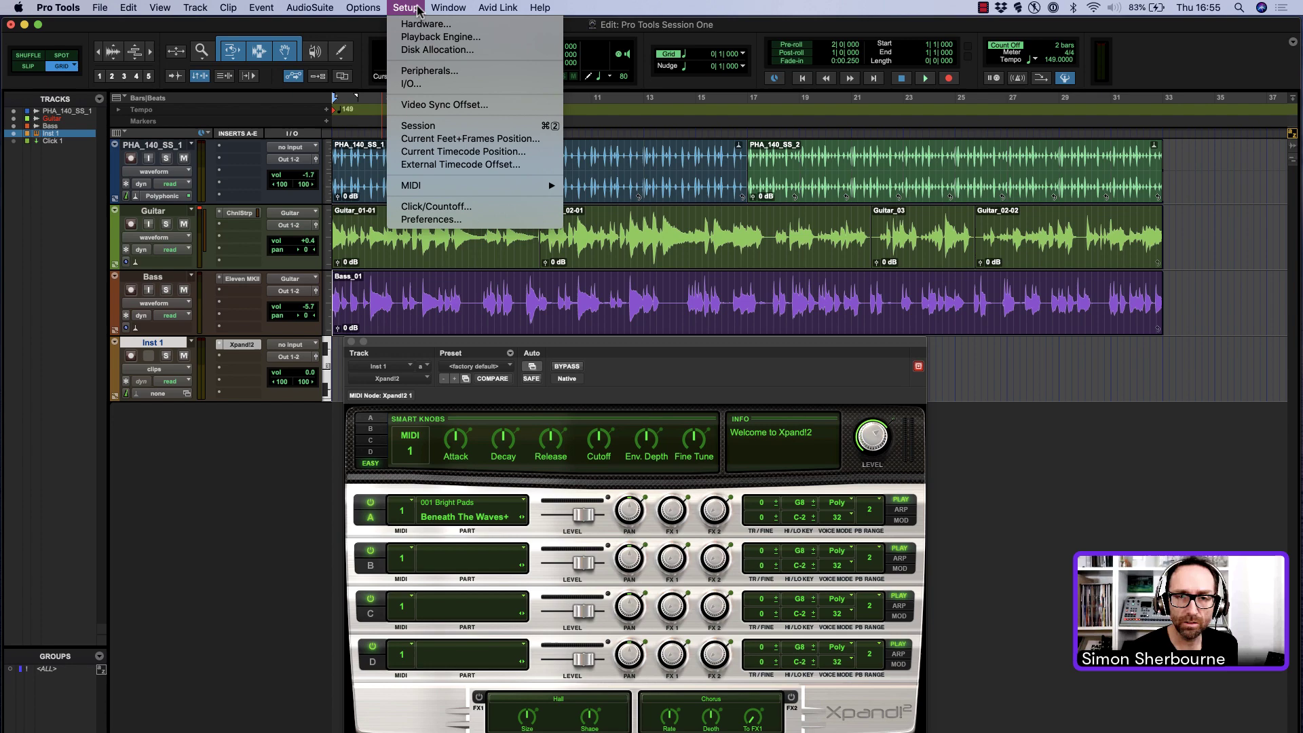
{"action": "left_click", "coordinate": [451, 218]}
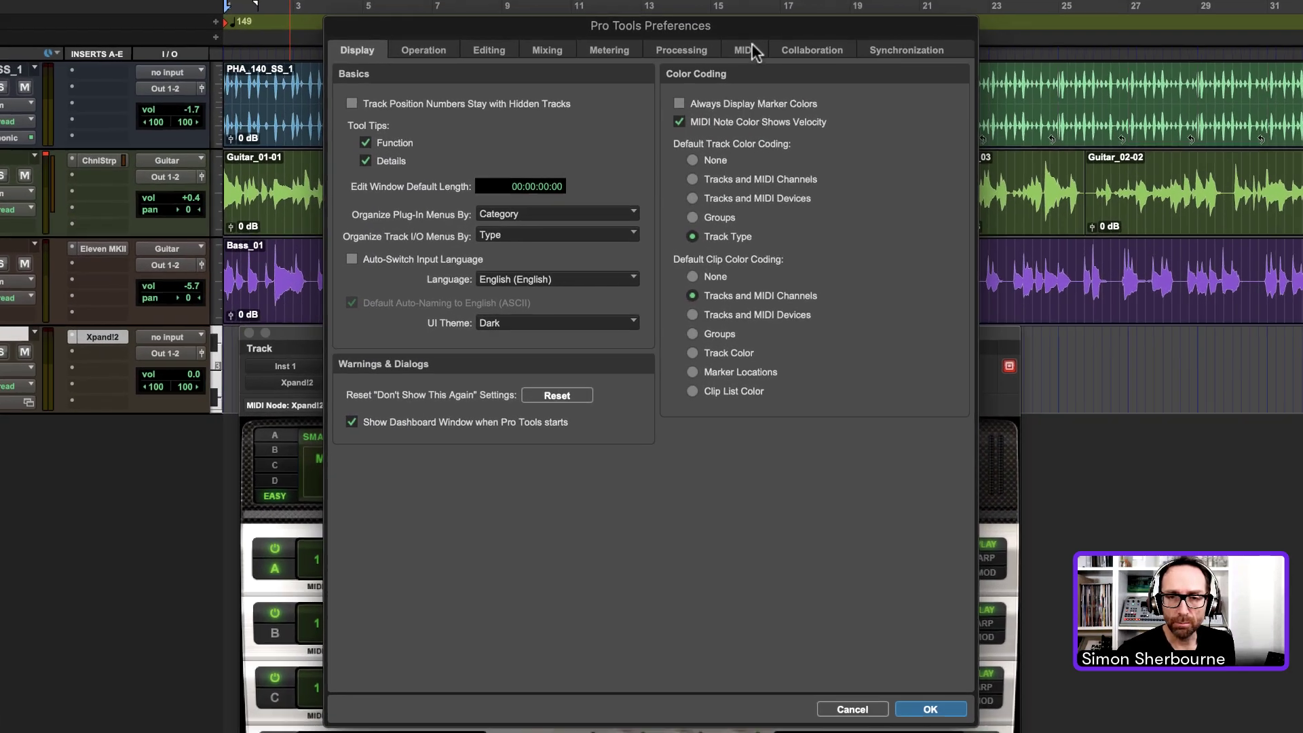
{"action": "left_click", "coordinate": [720, 131]}
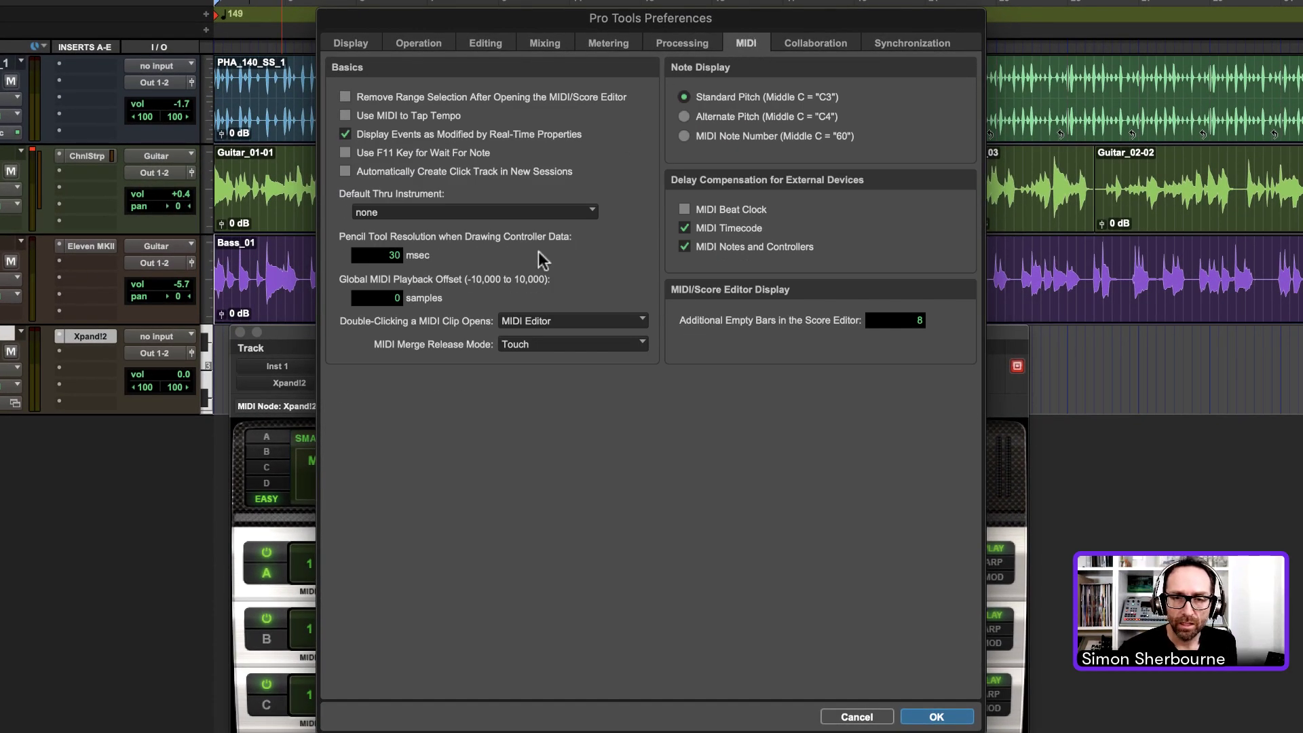
{"action": "left_click", "coordinate": [426, 213]}
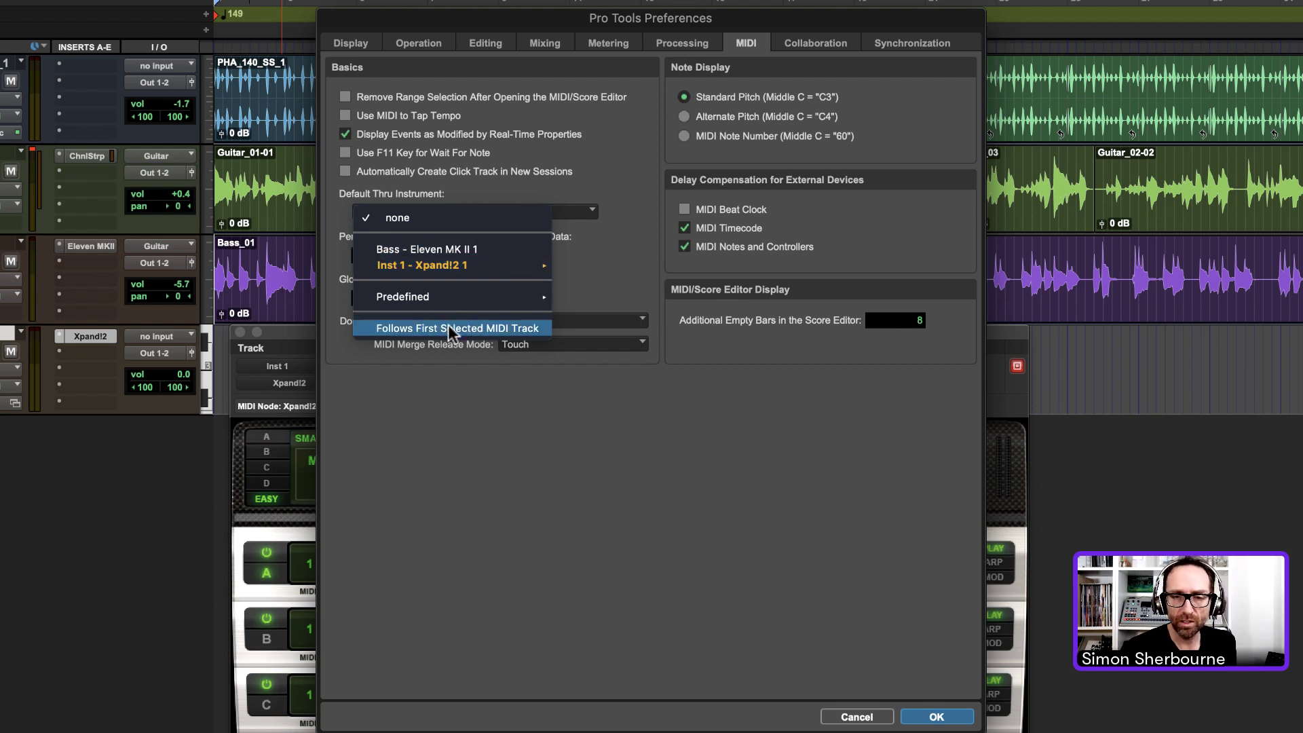
{"action": "left_click", "coordinate": [508, 329]}
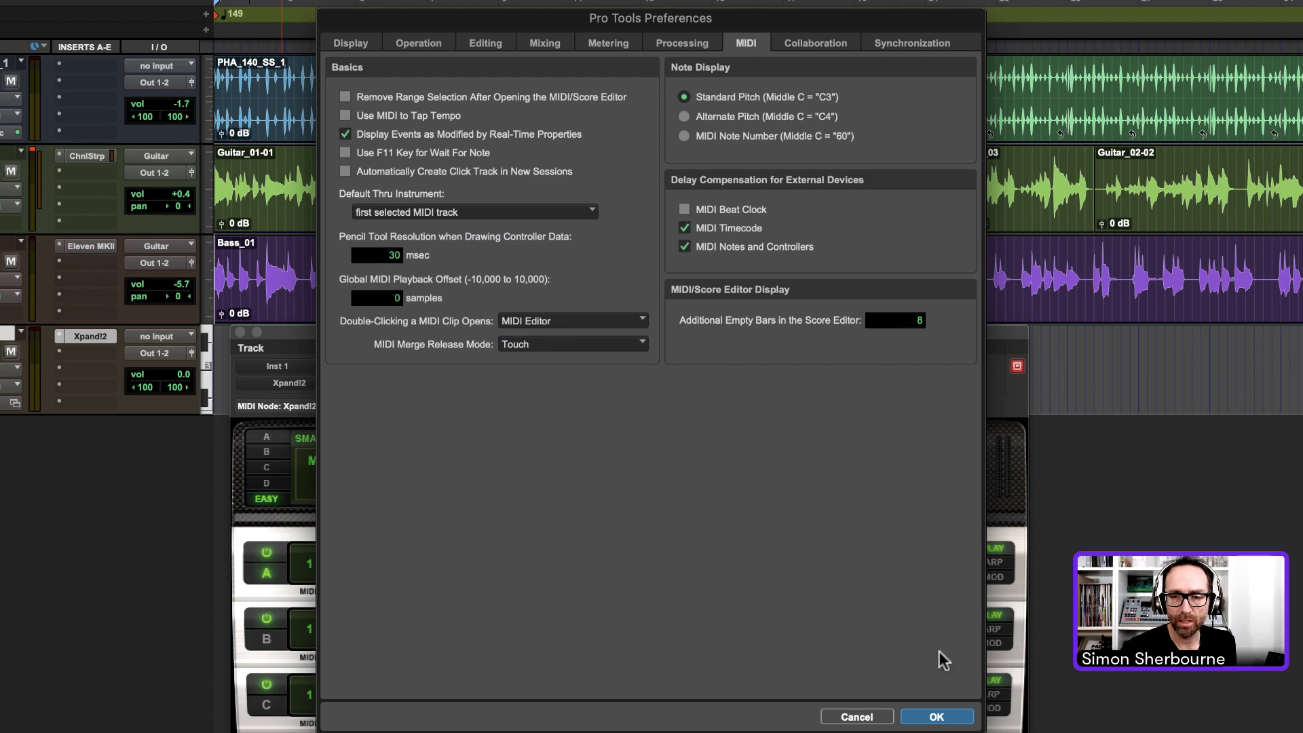
{"action": "left_click", "coordinate": [935, 716]}
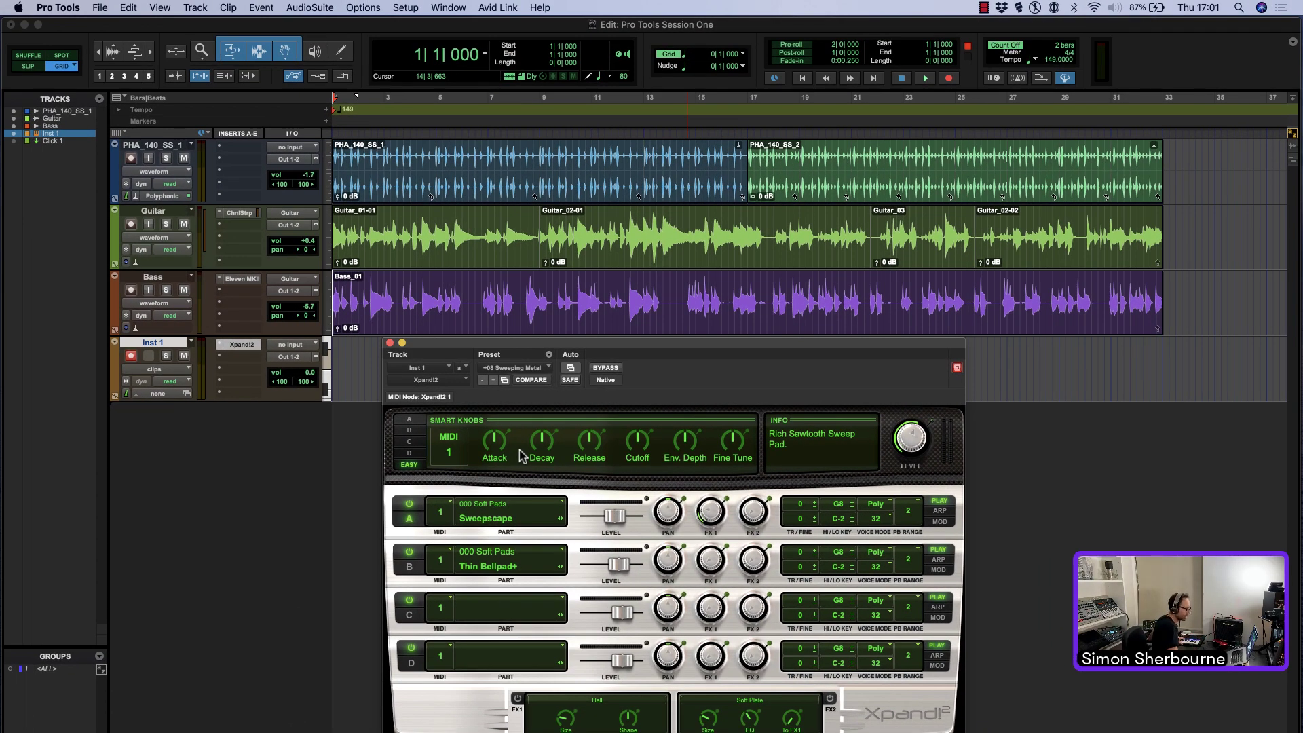
Step: Load the +12 Pizz Arp preset from the 16 Strings category in Xpand!2
{"action": "left_click", "coordinate": [515, 366]}
{"action": "mouse_move", "coordinate": [517, 373]}
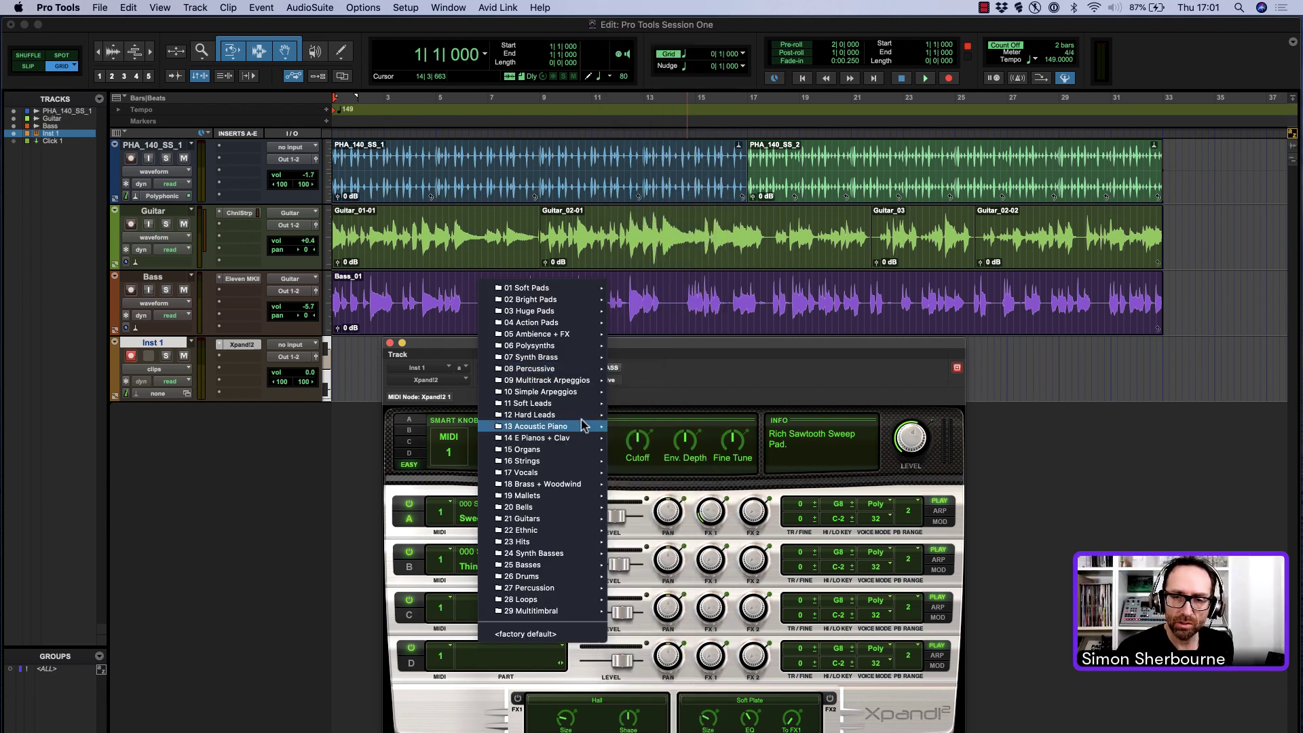
{"action": "mouse_move", "coordinate": [553, 558]}
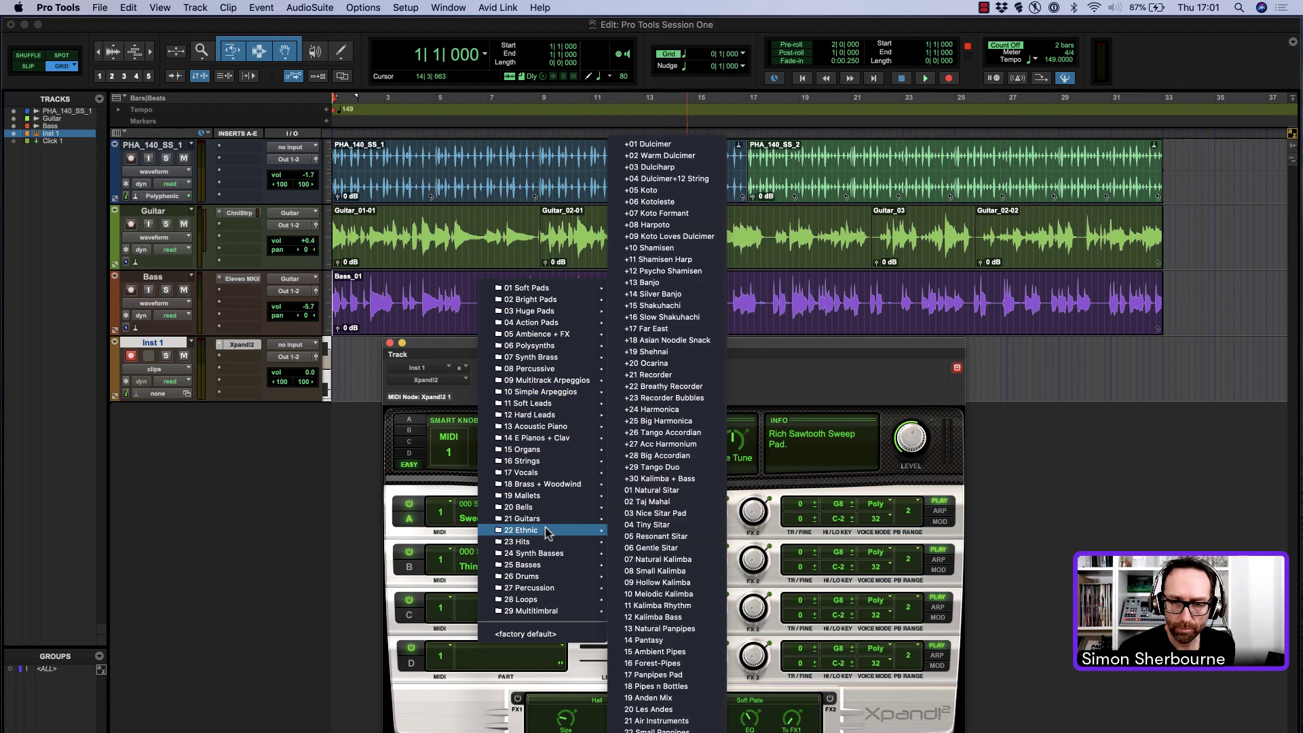
{"action": "mouse_move", "coordinate": [551, 467]}
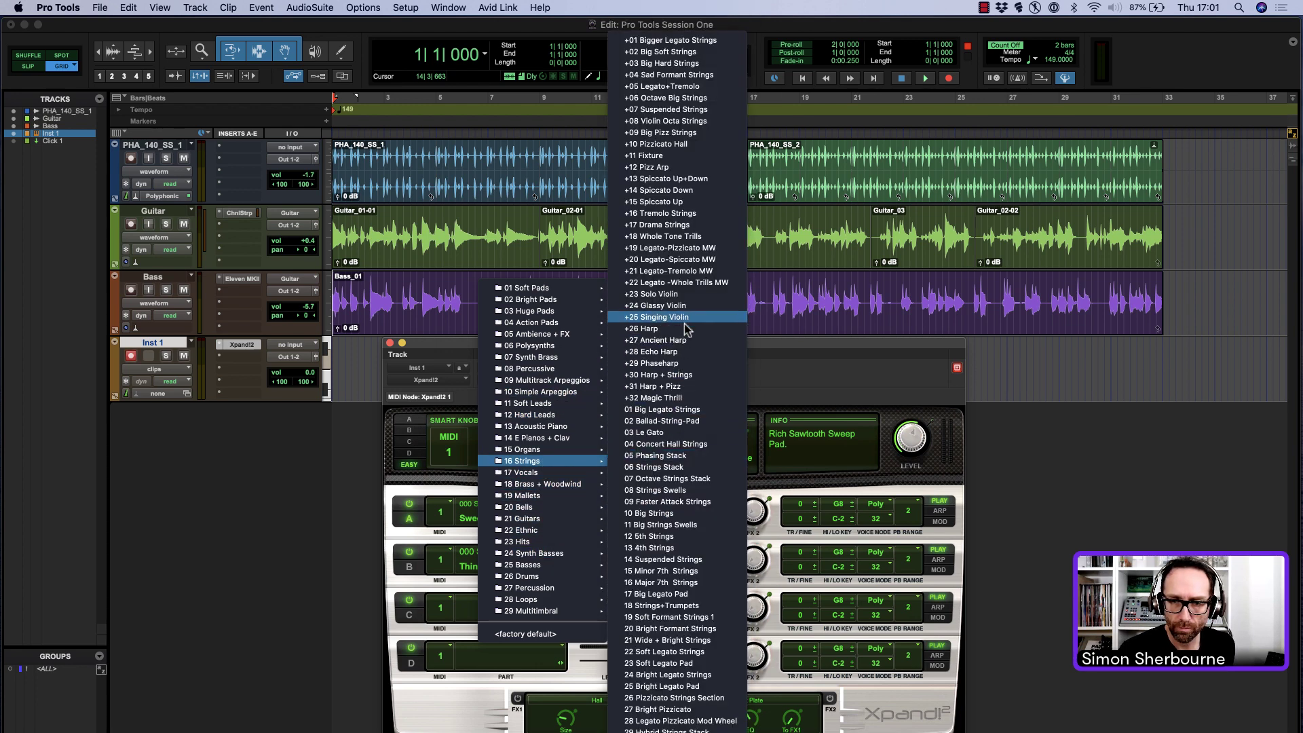
{"action": "left_click", "coordinate": [710, 168]}
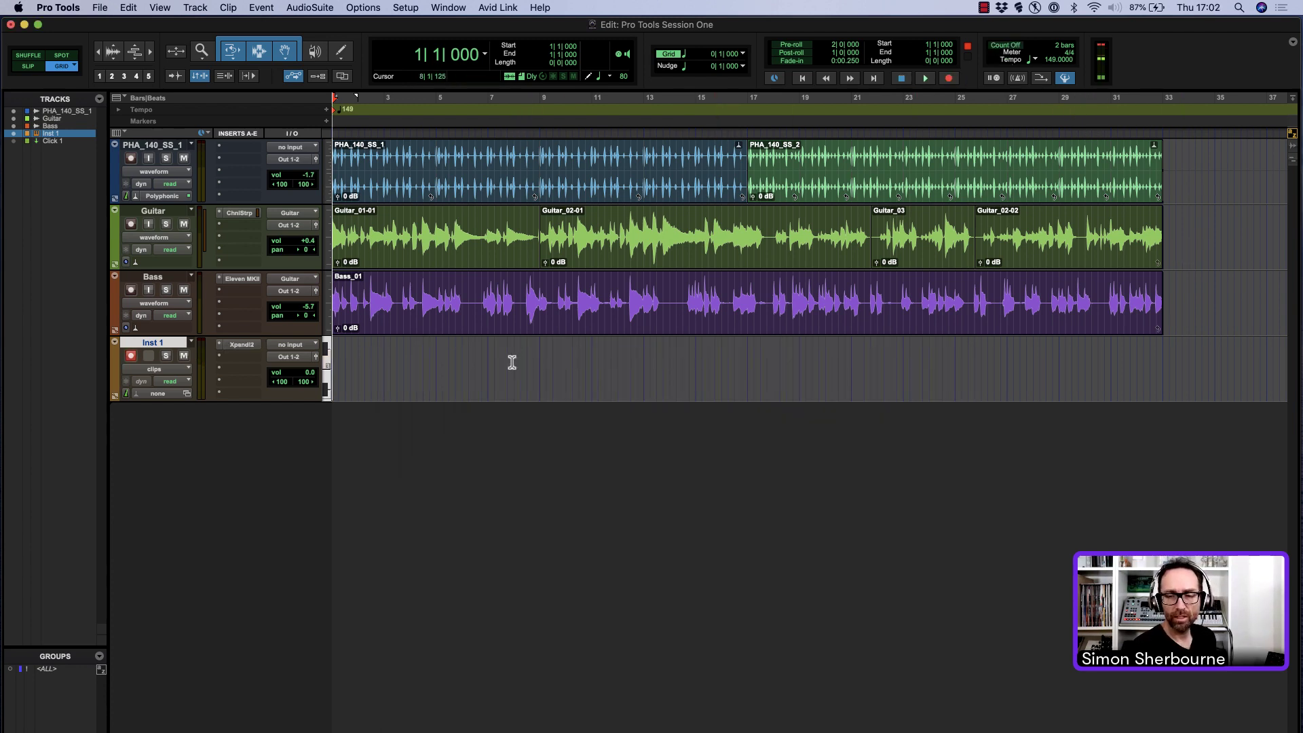
Step: Record a MIDI performance on Inst 1 from bar 1 to the end of the arrangement at bar 33
{"action": "key", "text": "super+space"}
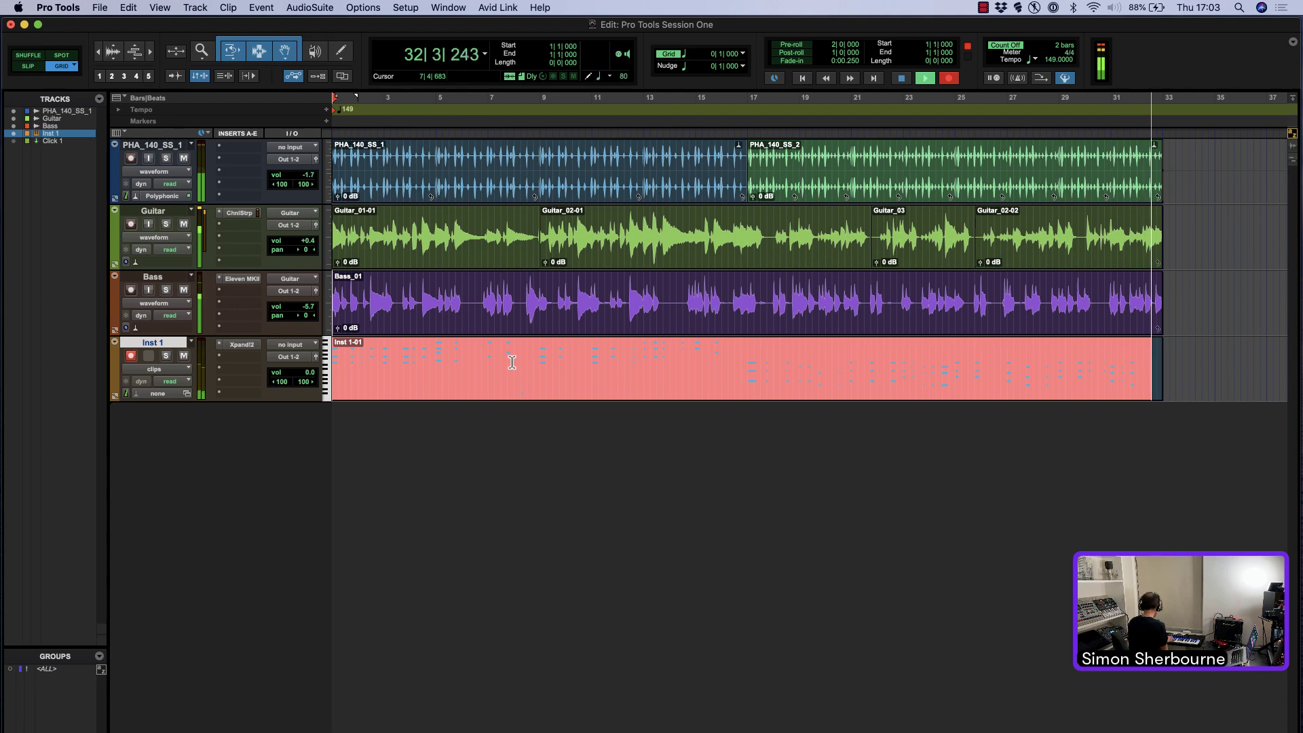
{"action": "key", "text": "space"}
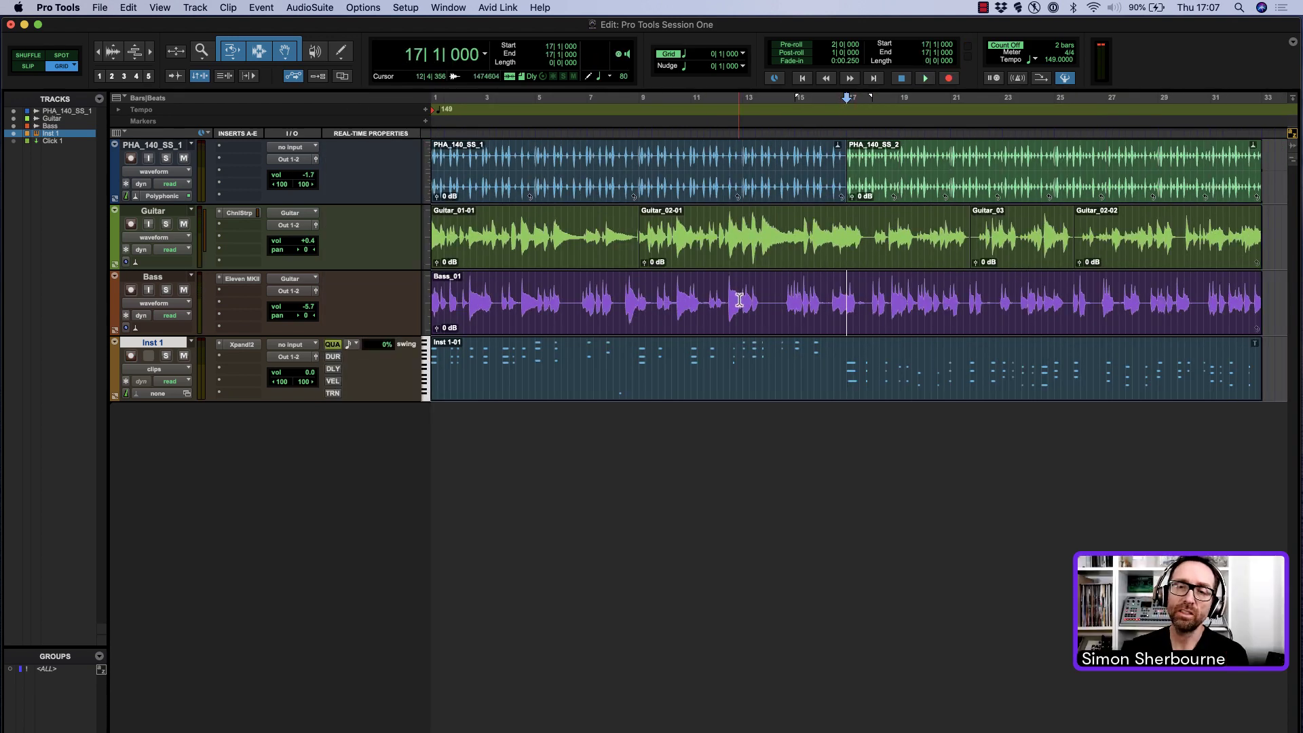
Step: Separate the Bass, Inst 1 and Guitar clips at bar 17, where the second drum clip begins
{"action": "key", "text": "super+bracketleft"}
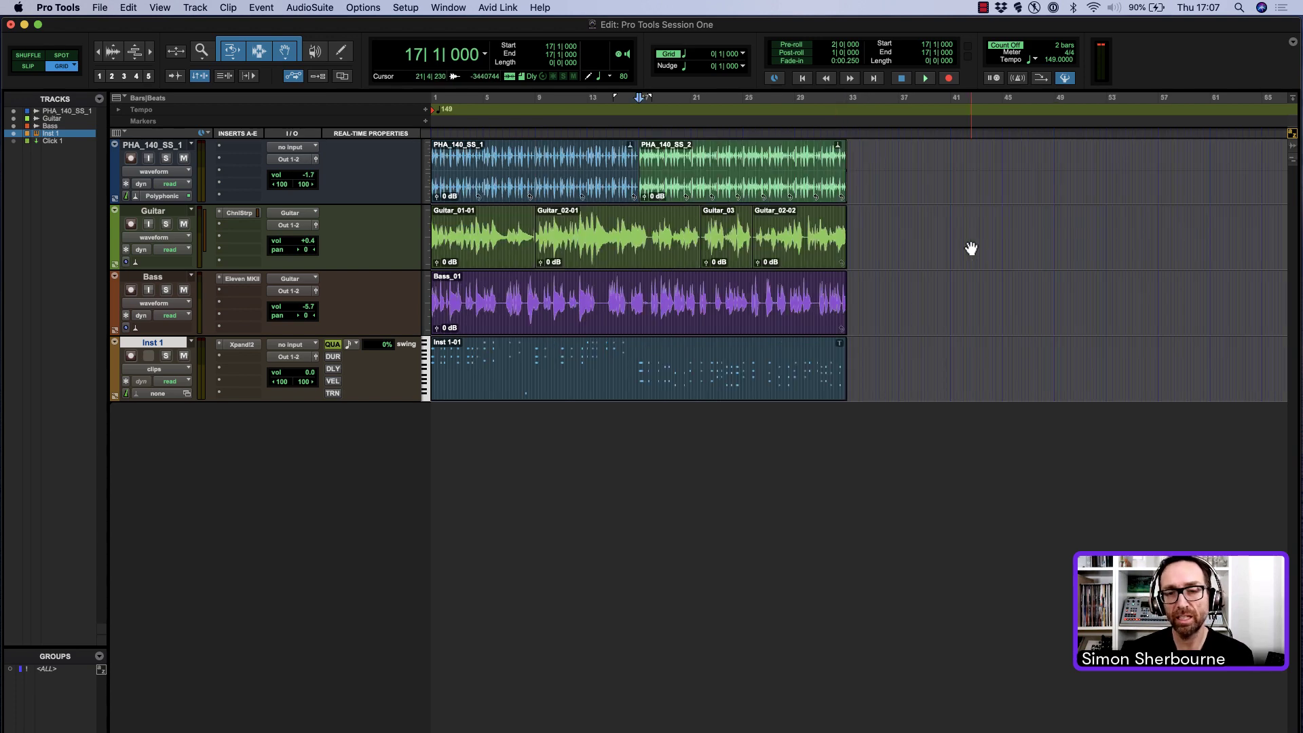
{"action": "key", "text": "super+bracketleft"}
{"action": "key", "text": "super+bracketright"}
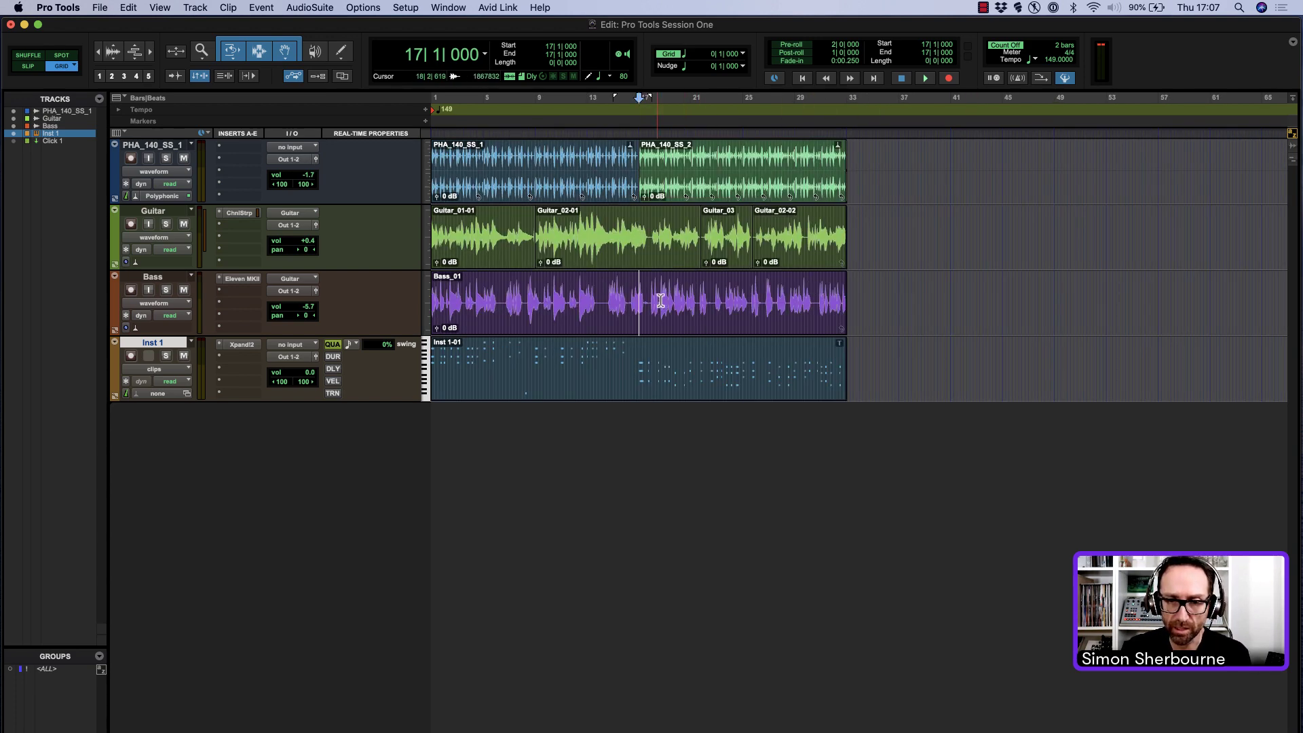
{"action": "key", "text": "super+bracketright"}
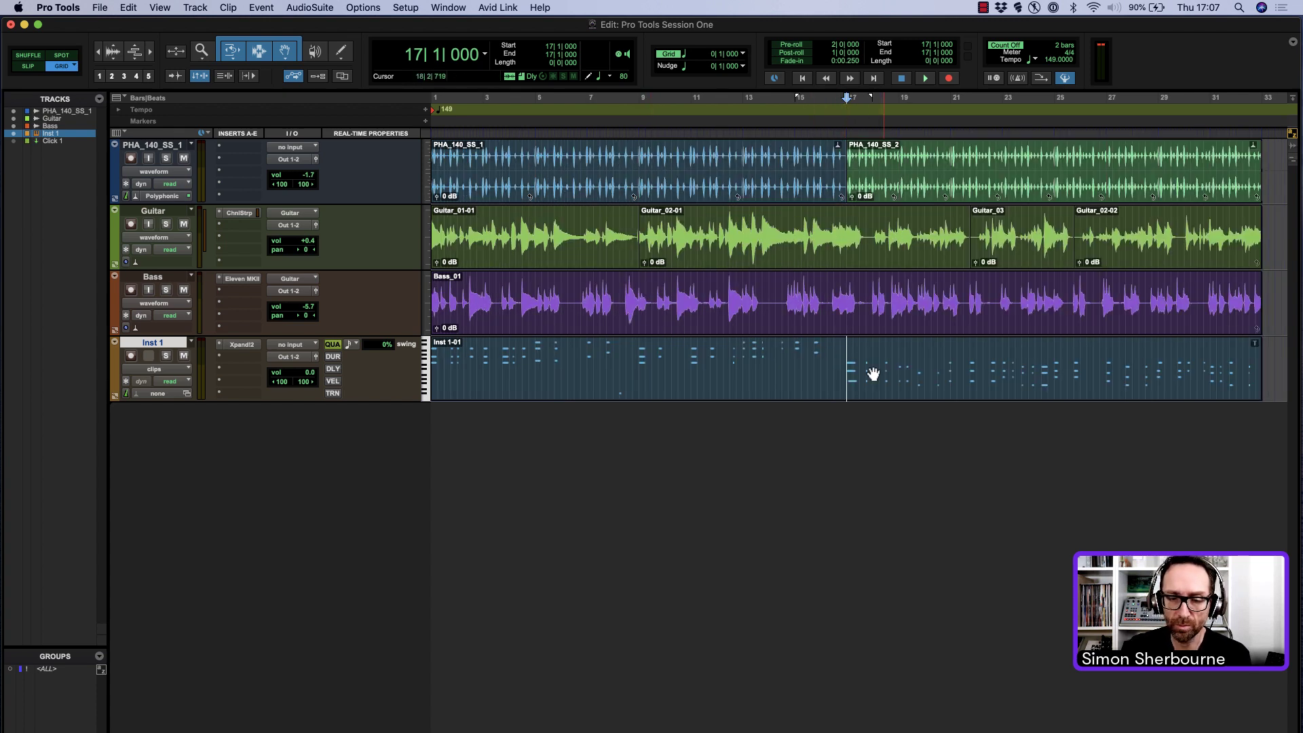
{"action": "left_click", "coordinate": [847, 297]}
{"action": "key", "text": "super+e"}
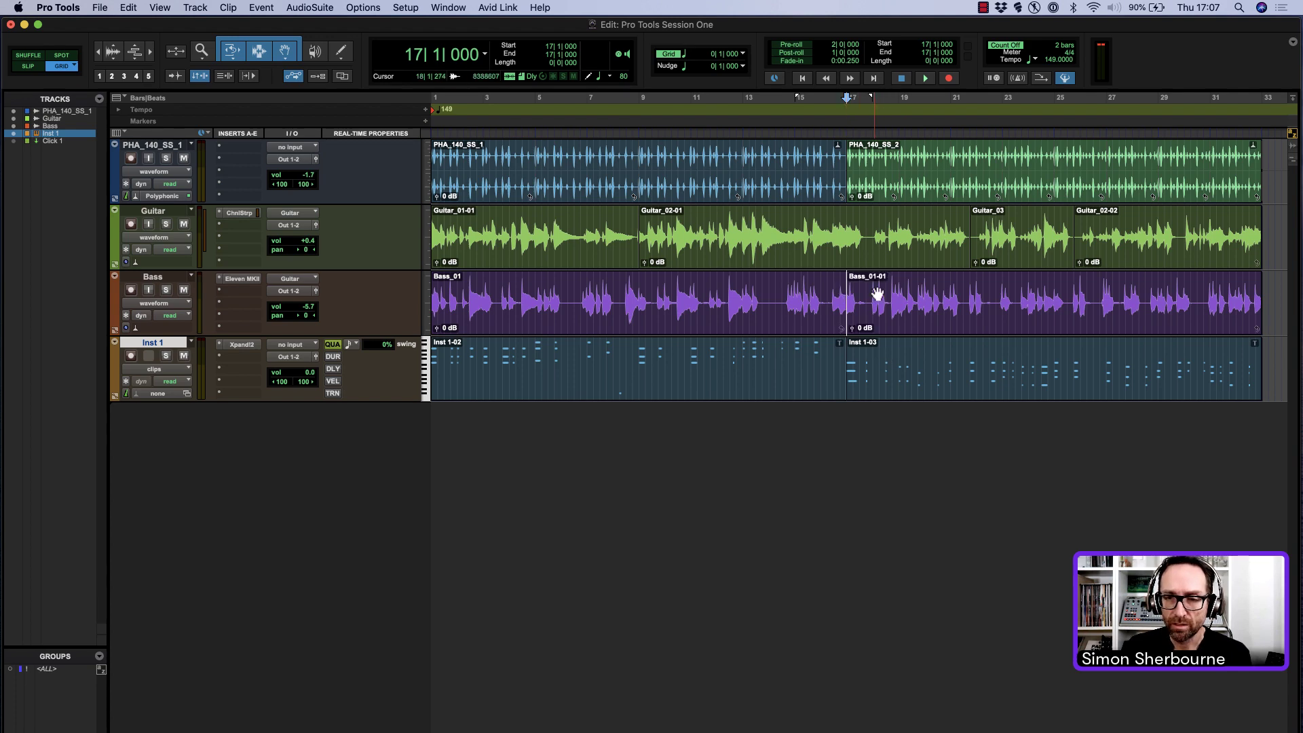
{"action": "left_click", "coordinate": [850, 228]}
{"action": "key", "text": "super+e"}
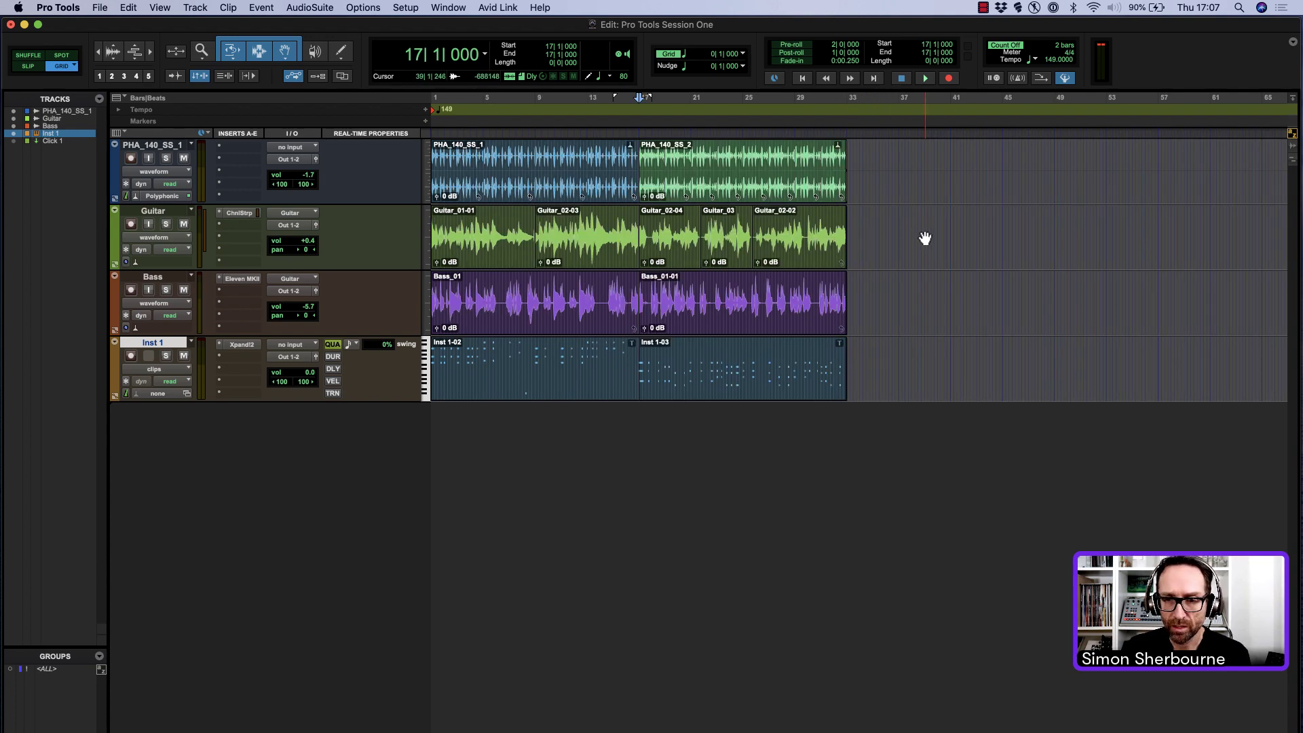
Step: Select the clips on all four tracks from bar 17 to 33 and move them later to start at 29|3|000
{"action": "key", "text": "super+bracketleft"}
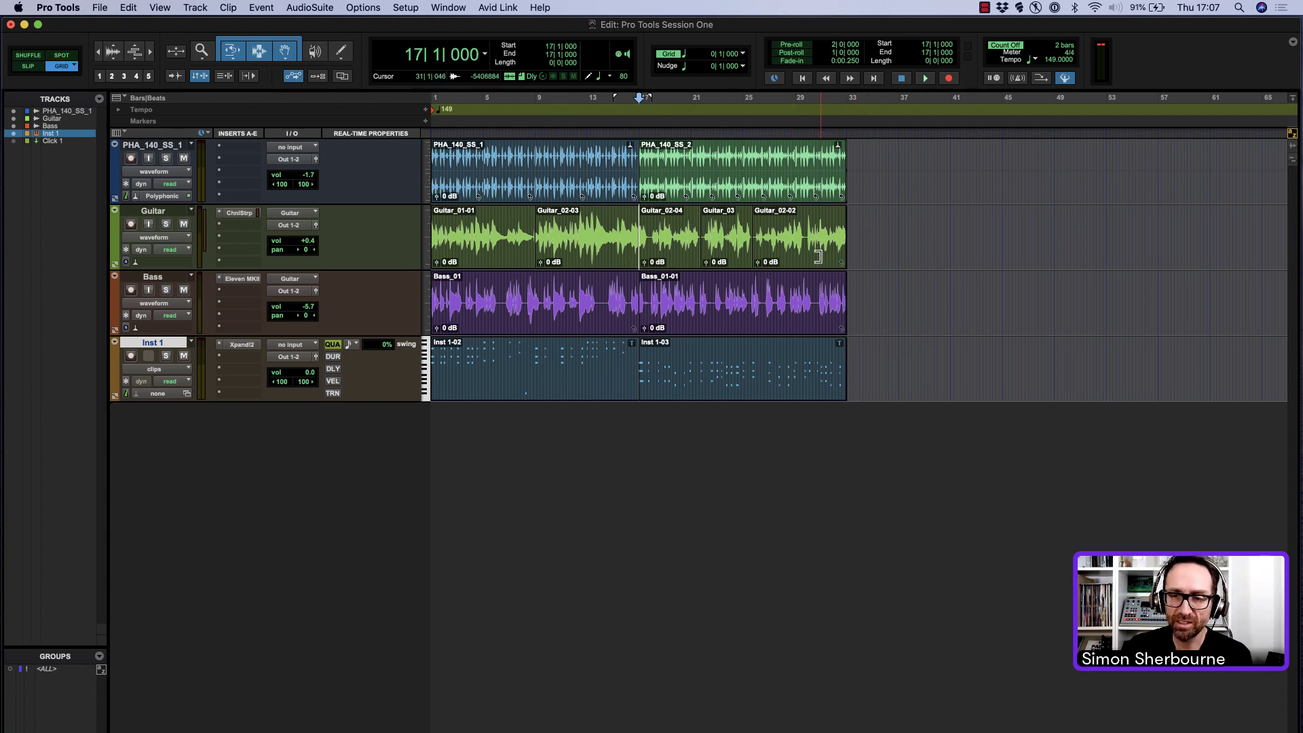
{"action": "left_click_drag", "start_coordinate": [847, 135], "coordinate": [641, 151]}
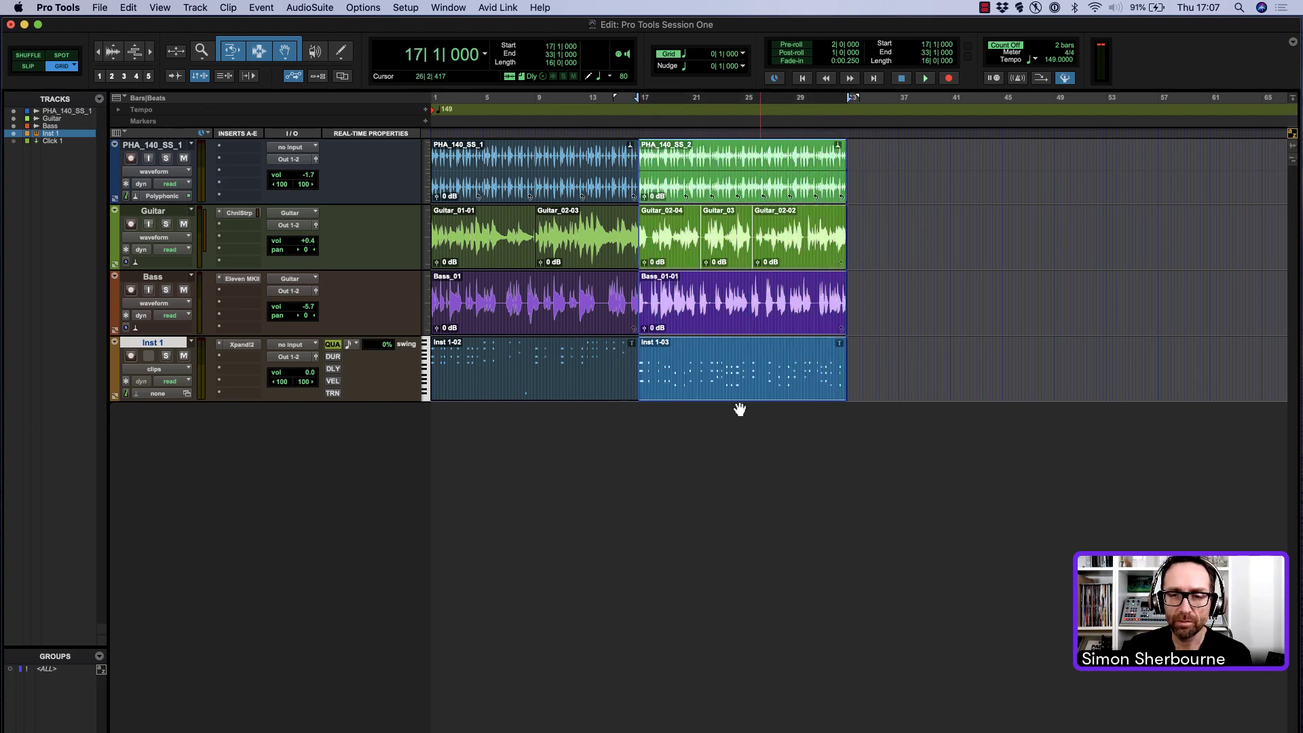
{"action": "left_click_drag", "start_coordinate": [735, 384], "coordinate": [902, 375]}
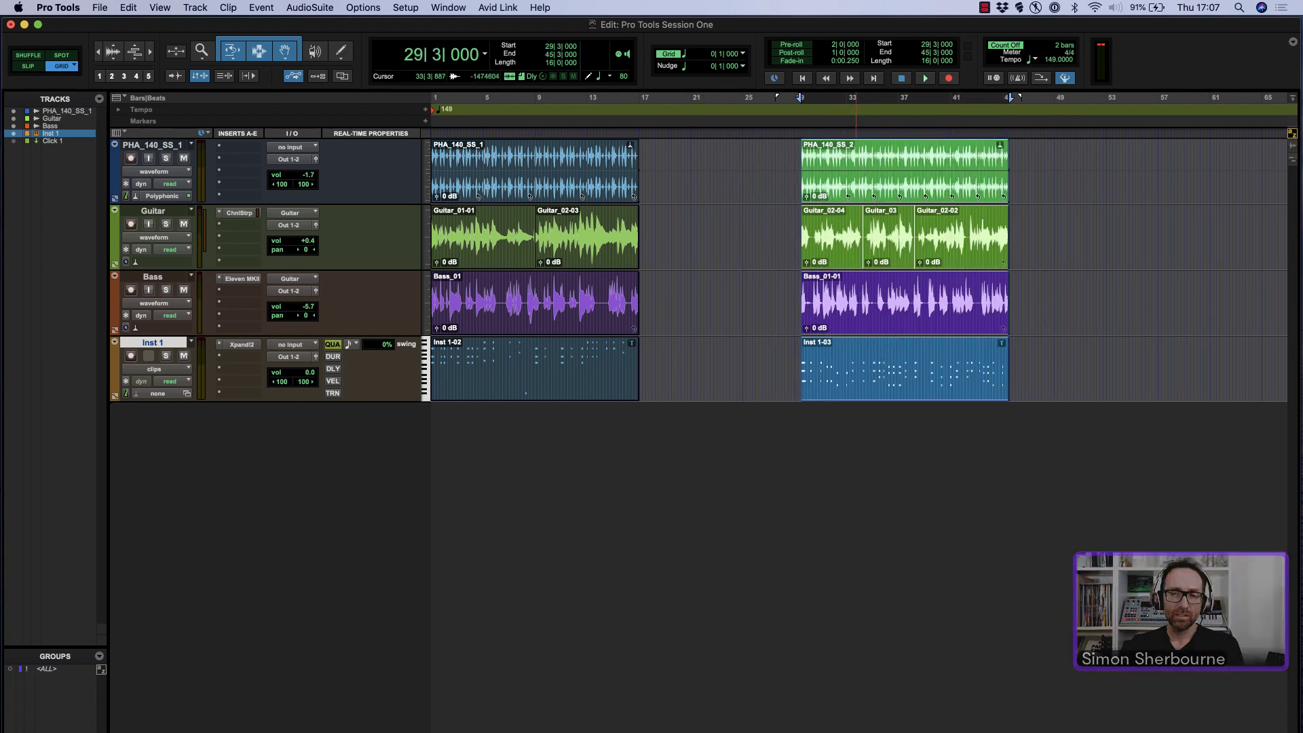